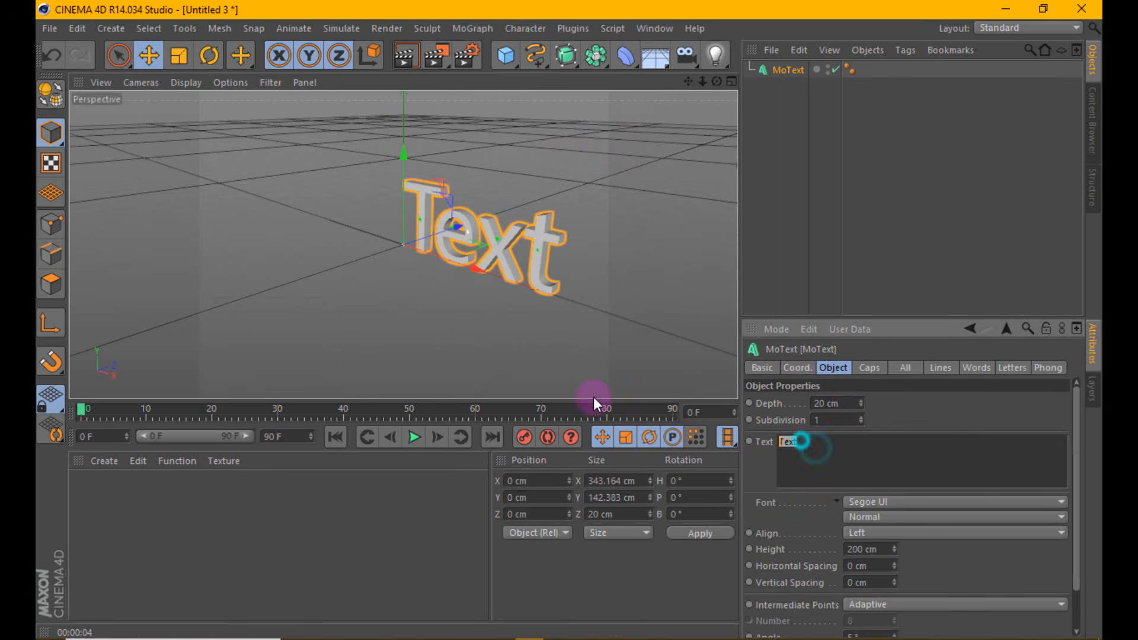
Set the MoText wording to RODEO, align it to Middle and use the Happiness Mood Demo font.
{"action": "type", "text": "RODEO"}
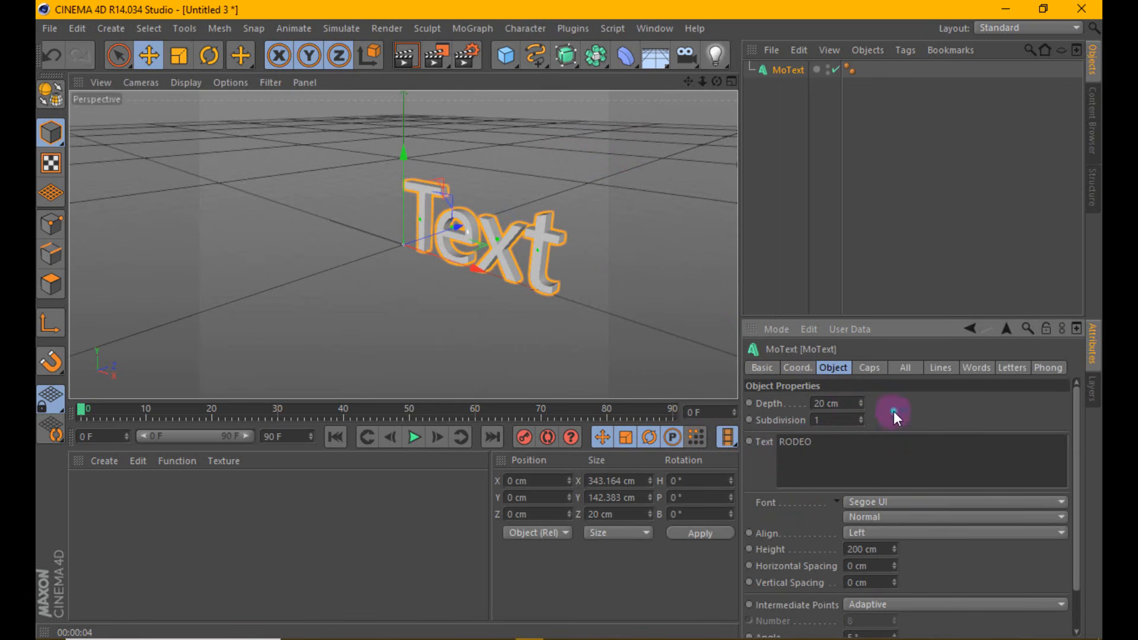
{"action": "left_click", "coordinate": [909, 533]}
{"action": "left_click", "coordinate": [892, 546]}
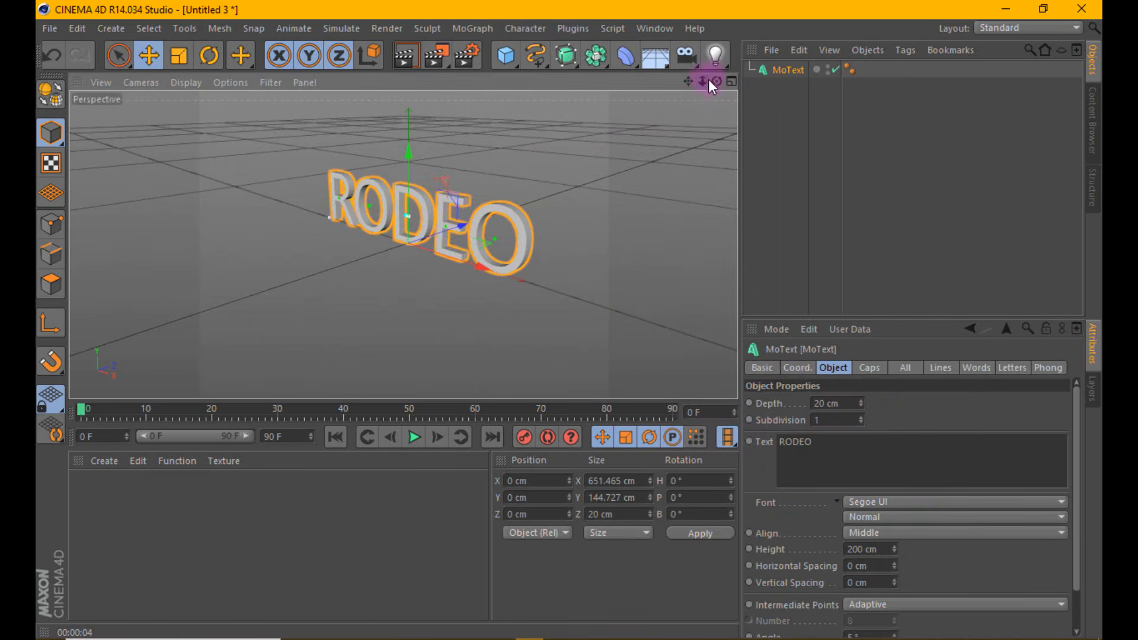
{"action": "left_click_drag", "start_coordinate": [704, 81], "coordinate": [570, 322]}
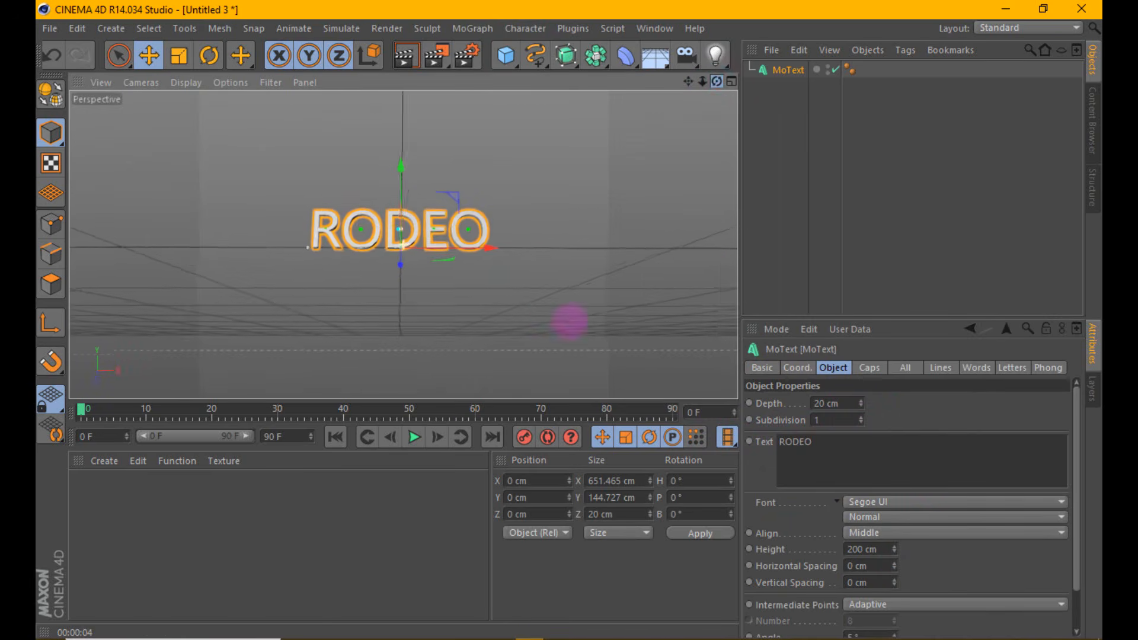
{"action": "left_click_drag", "start_coordinate": [463, 400], "coordinate": [487, 477]}
{"action": "scroll", "coordinate": [354, 289], "scroll_direction": "up", "scroll_amount": 6}
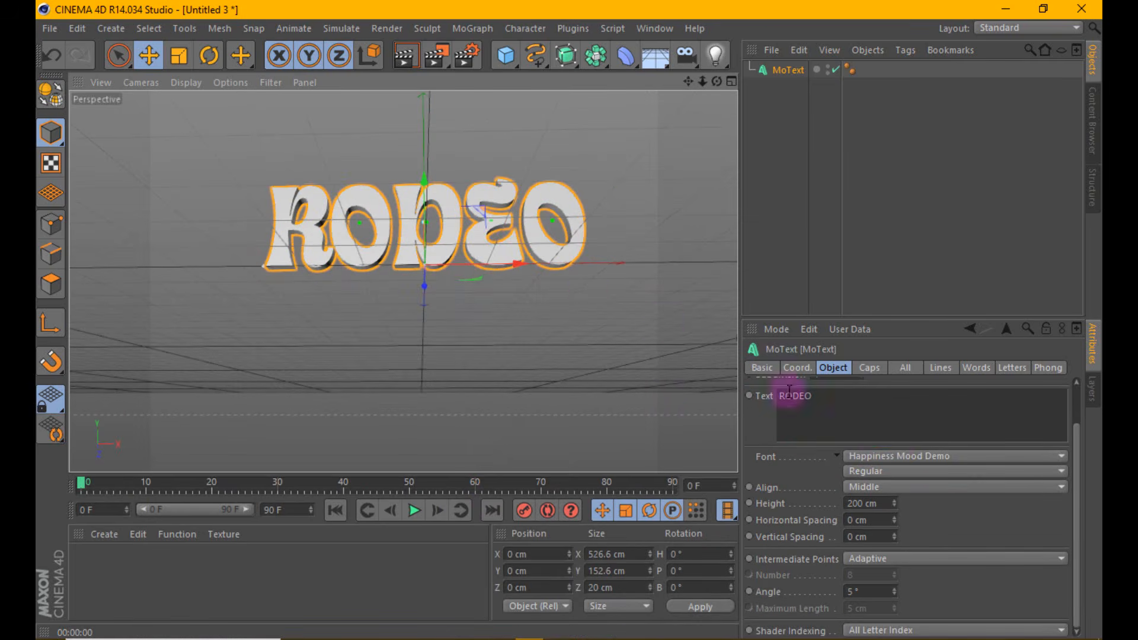
{"action": "left_click", "coordinate": [418, 214]}
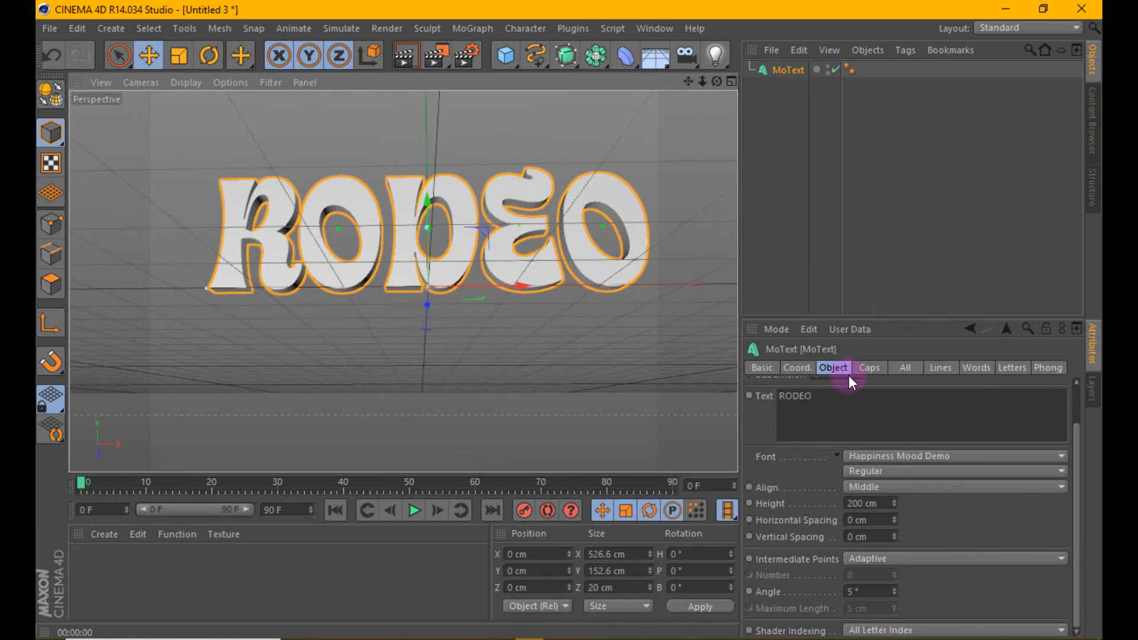
Set the RODEO text's depth to 1 cm.
{"action": "left_click", "coordinate": [869, 367]}
{"action": "left_click", "coordinate": [833, 368]}
{"action": "double_click", "coordinate": [837, 403]}
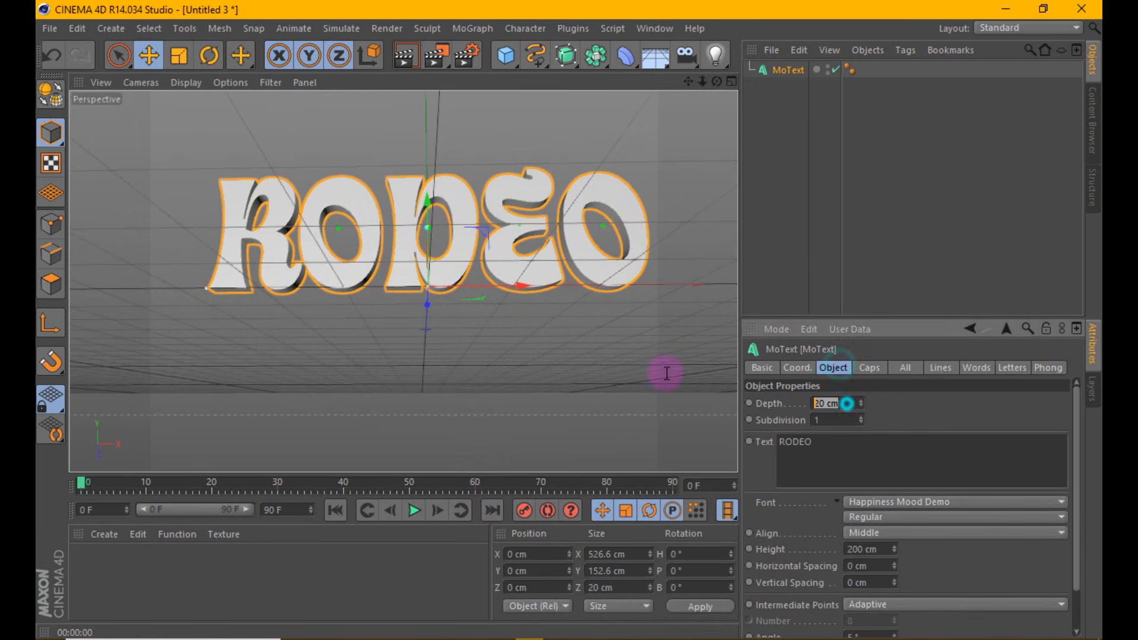
{"action": "type", "text": "1"}
{"action": "left_click", "coordinate": [940, 422]}
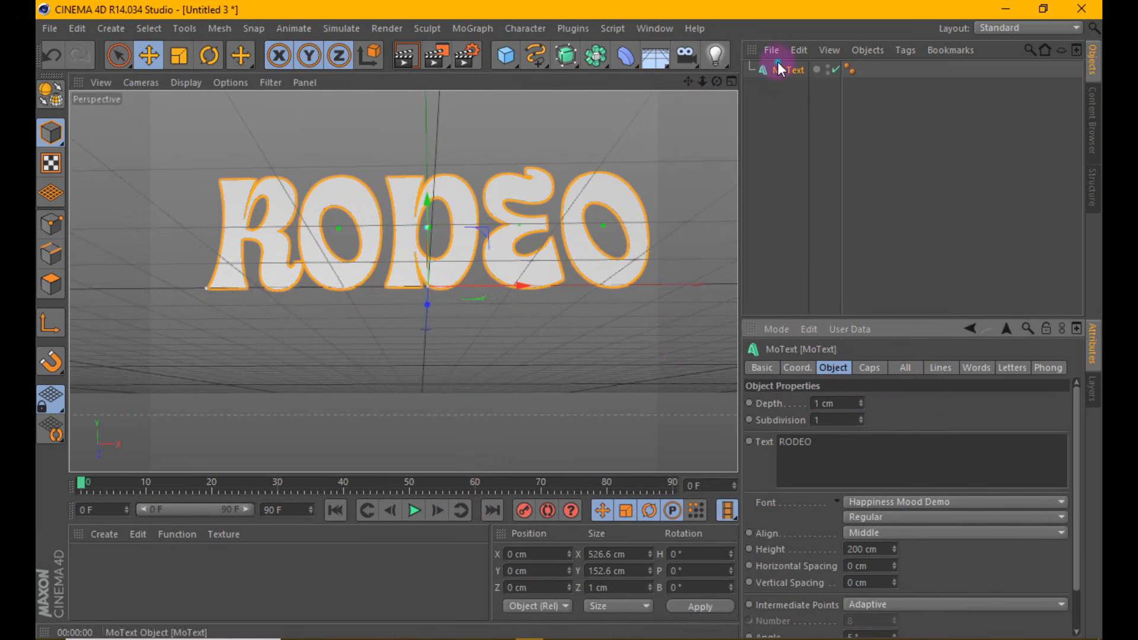
Duplicate the MoText object and move the copy about 129 cm along the Z axis.
{"action": "key", "text": "ctrl+c"}
{"action": "key", "text": "ctrl+v"}
{"action": "left_click_drag", "start_coordinate": [427, 305], "coordinate": [433, 321]}
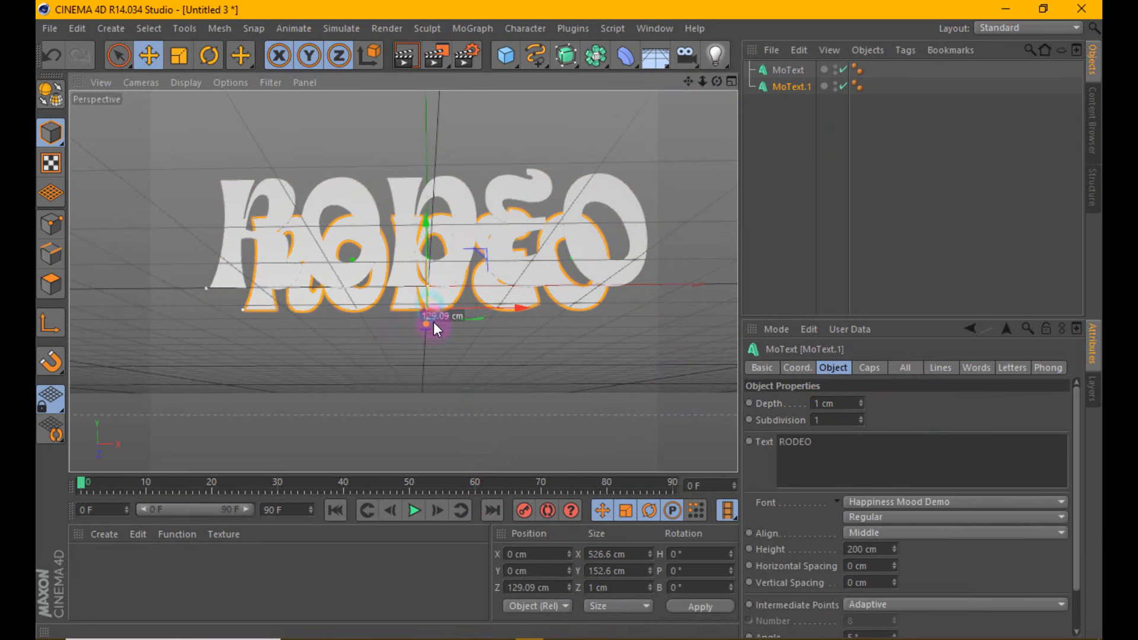
Switch the perspective viewport to a shaded display that also shows the mesh lines.
{"action": "left_click_drag", "start_coordinate": [716, 79], "coordinate": [189, 82]}
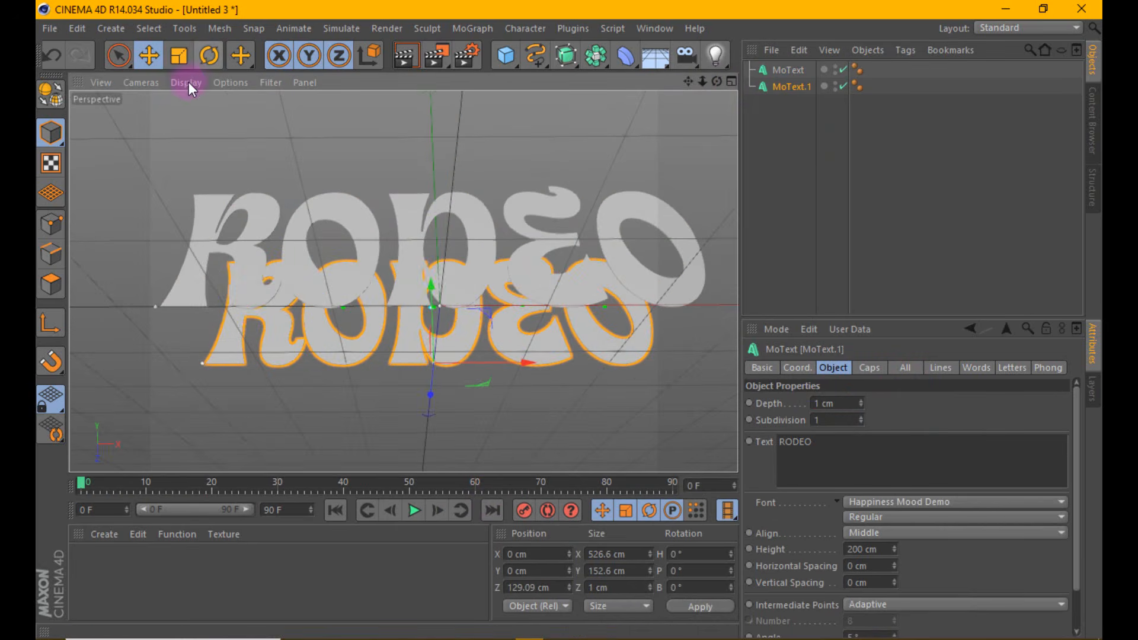
{"action": "left_click", "coordinate": [188, 82]}
{"action": "left_click", "coordinate": [206, 130]}
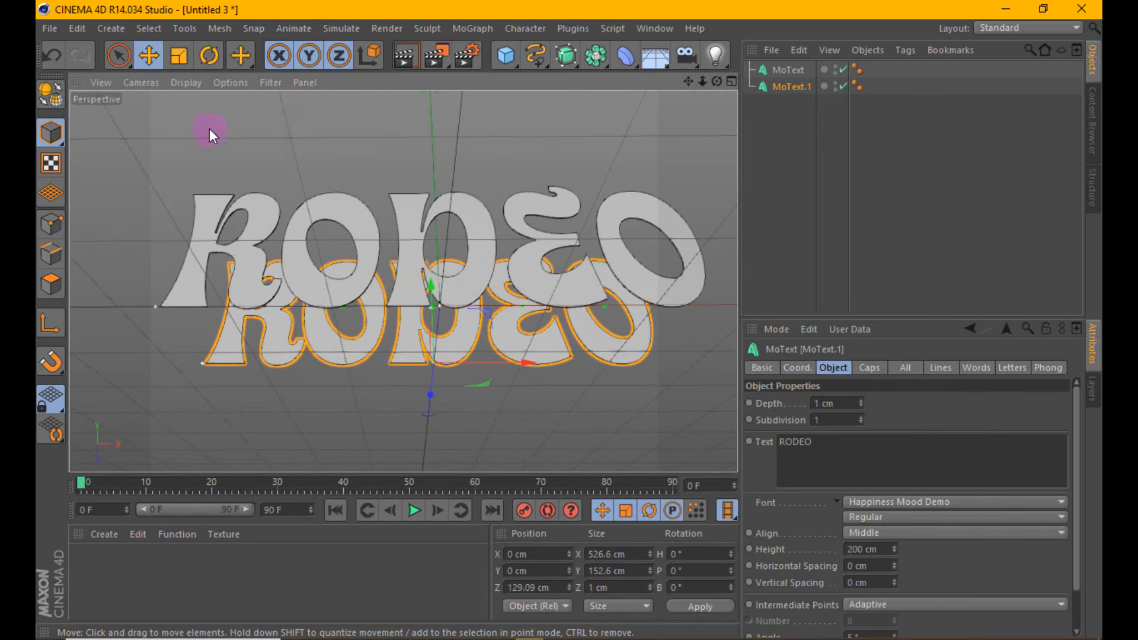
Give the original MoText a Fillet Cap at its start with a 1 cm radius.
{"action": "left_click", "coordinate": [770, 69]}
{"action": "left_click", "coordinate": [867, 369]}
{"action": "left_click", "coordinate": [873, 404]}
{"action": "left_click", "coordinate": [862, 470]}
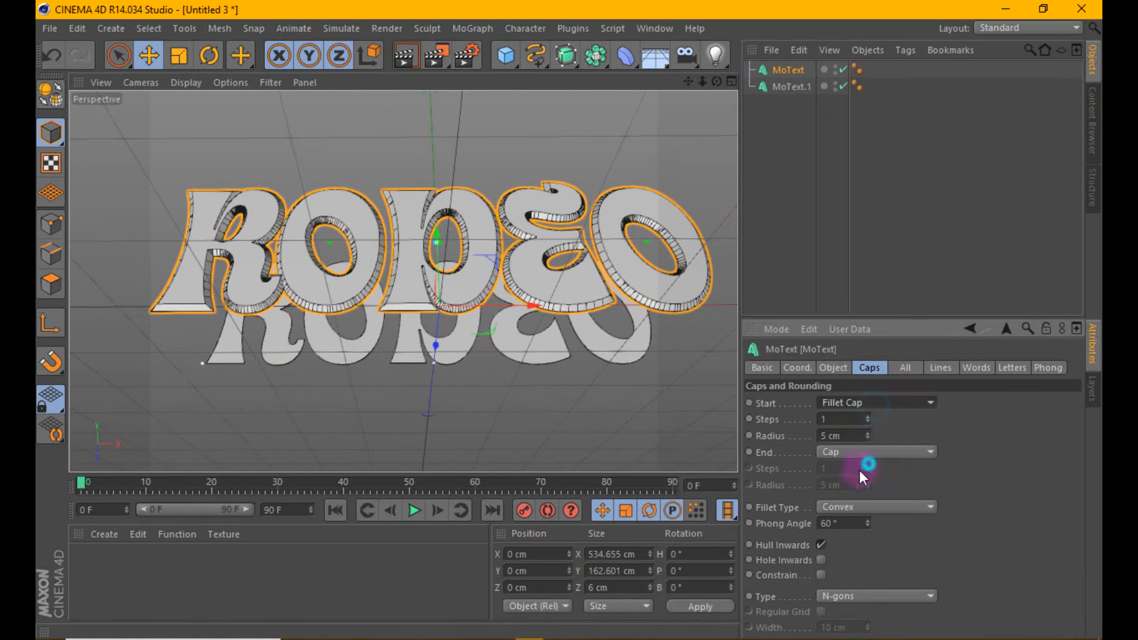
{"action": "left_click_drag", "start_coordinate": [852, 436], "coordinate": [770, 425]}
Set the original MoText's end to Fillet Cap with a 1 cm radius.
{"action": "left_click", "coordinate": [841, 452]}
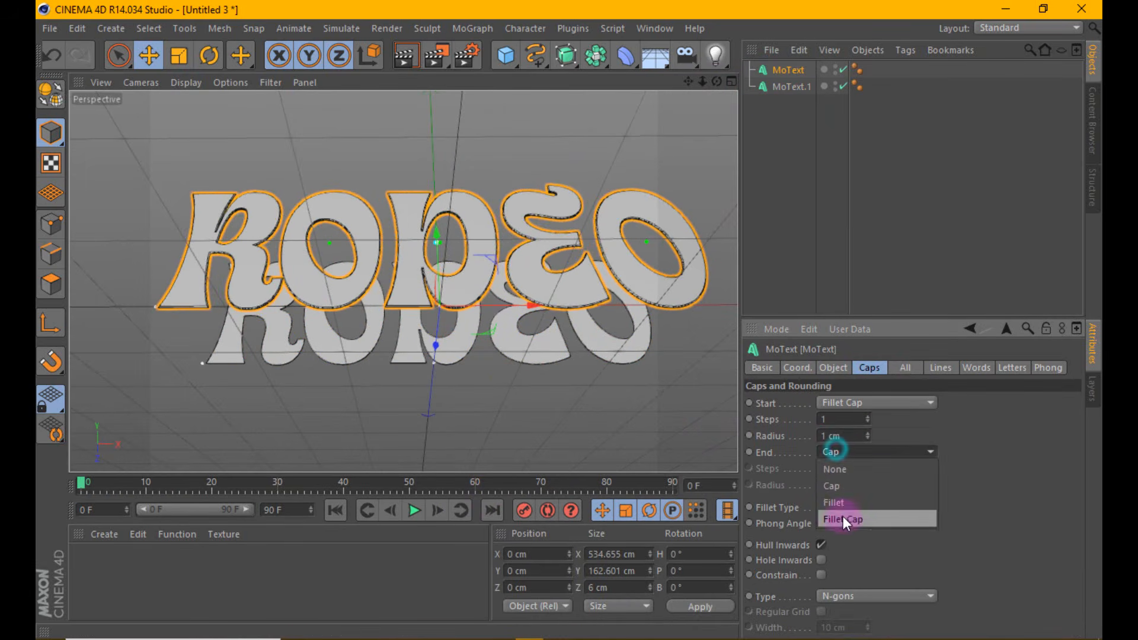
{"action": "left_click", "coordinate": [844, 518]}
{"action": "left_click", "coordinate": [848, 469]}
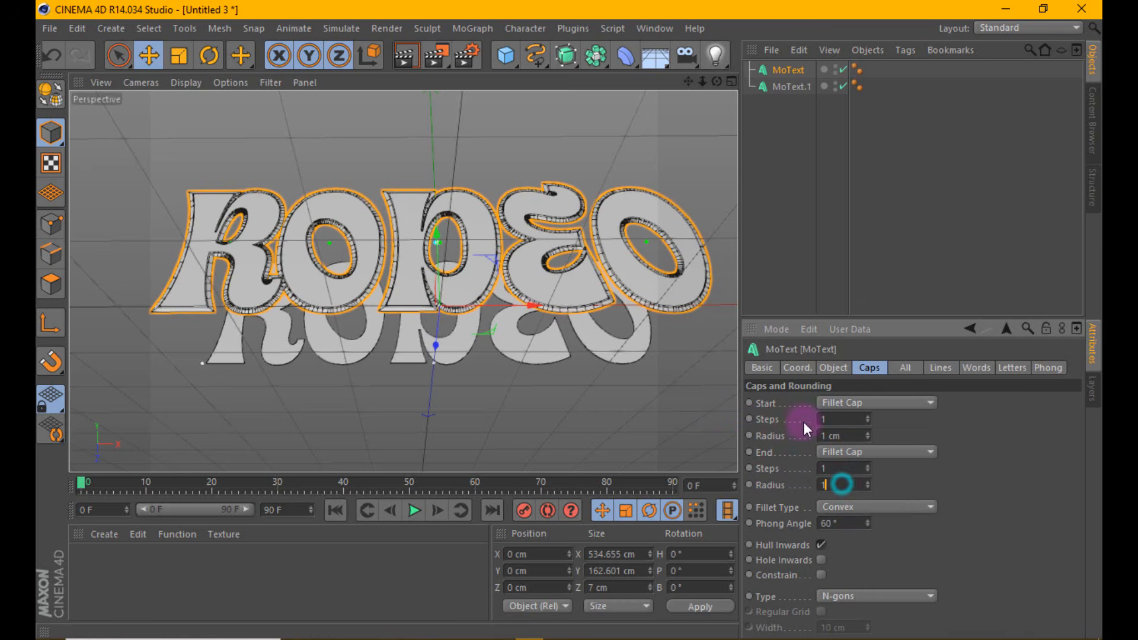
{"action": "left_click_drag", "start_coordinate": [861, 317], "coordinate": [848, 188]}
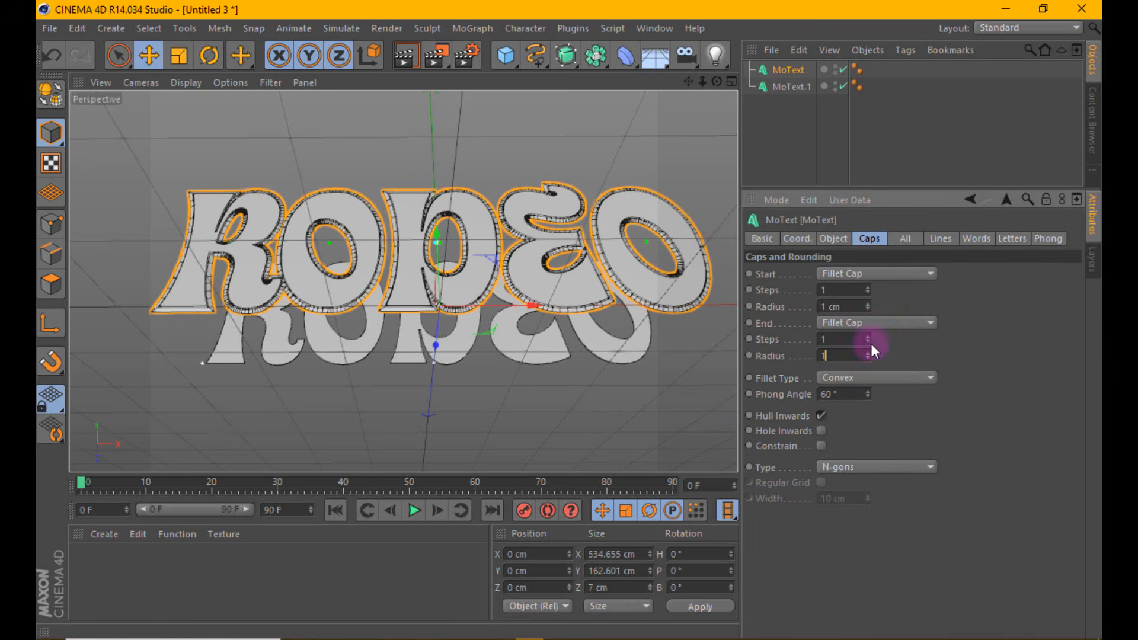
{"action": "type", "text": "1"}
{"action": "key", "text": "Return"}
Change the original MoText's cap type from N-gons to one that divides the caps into separate polygons.
{"action": "left_click", "coordinate": [894, 377]}
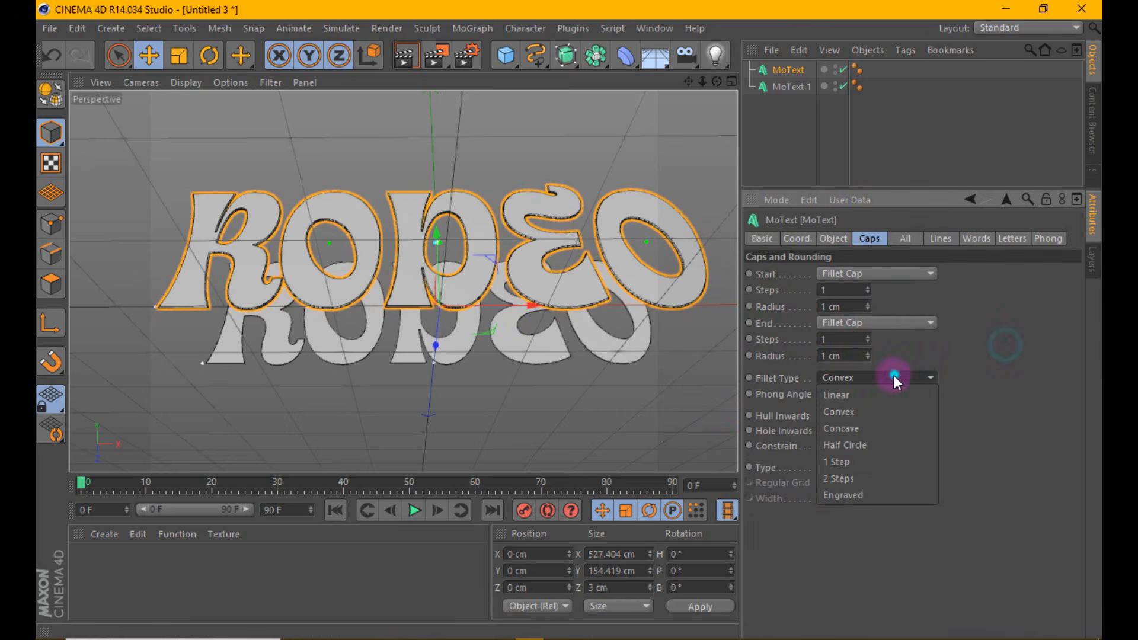
{"action": "left_click", "coordinate": [973, 422]}
{"action": "left_click", "coordinate": [886, 469]}
{"action": "left_click", "coordinate": [879, 495]}
Set the original MoText's intermediate points to Subdivided with a 90° angle and 15 cm maximum length.
{"action": "left_click", "coordinate": [832, 238]}
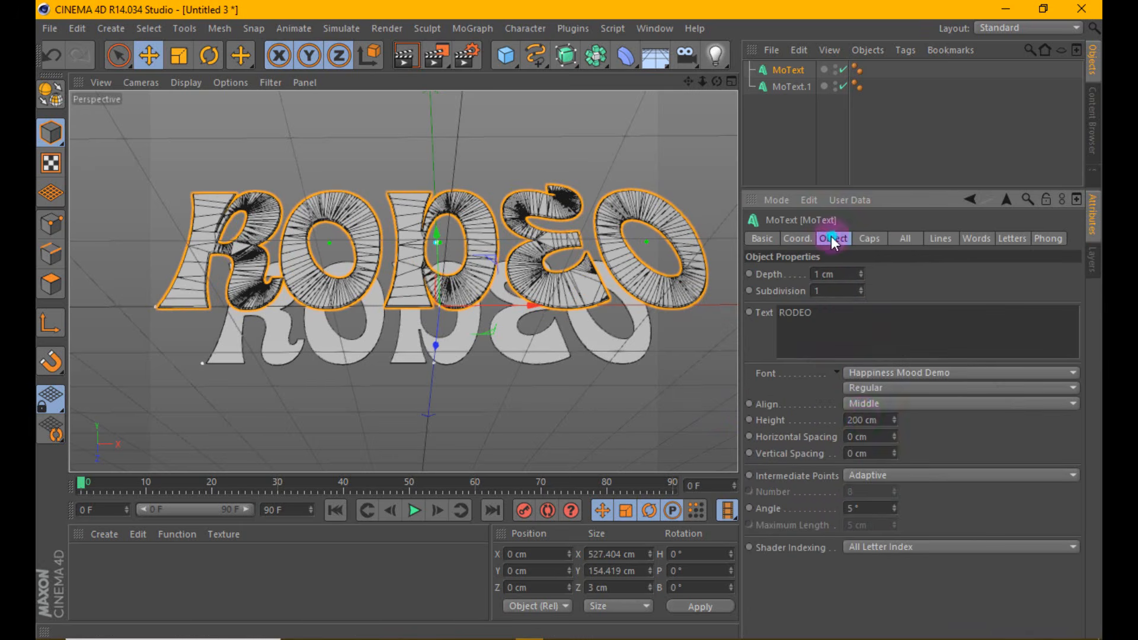
{"action": "left_click", "coordinate": [881, 475]}
{"action": "left_click", "coordinate": [879, 552]}
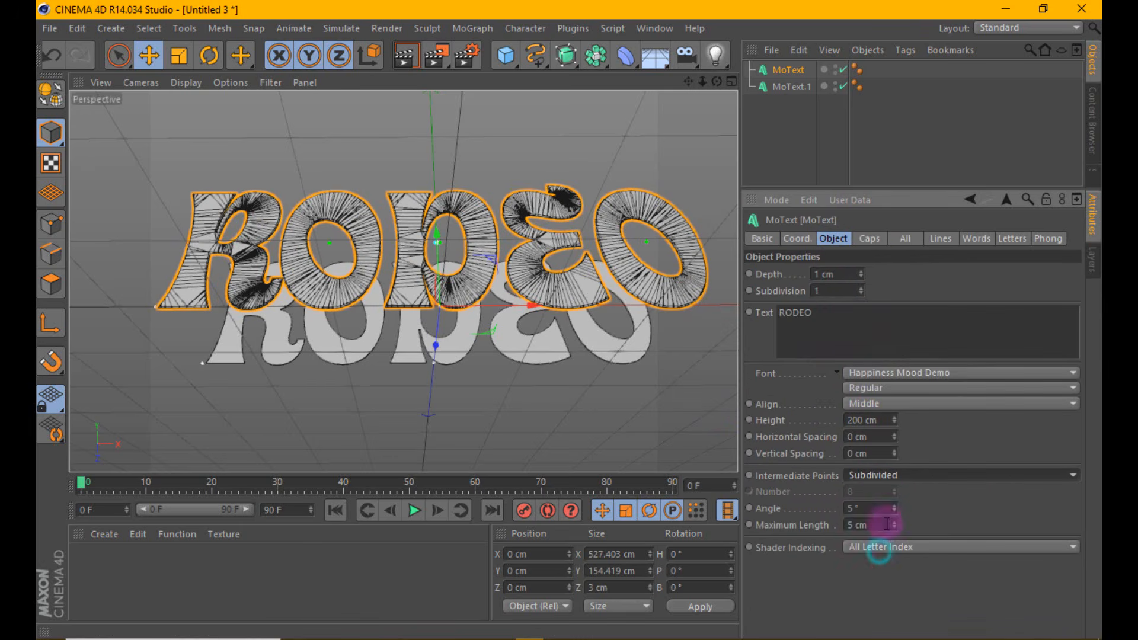
{"action": "left_click", "coordinate": [880, 509]}
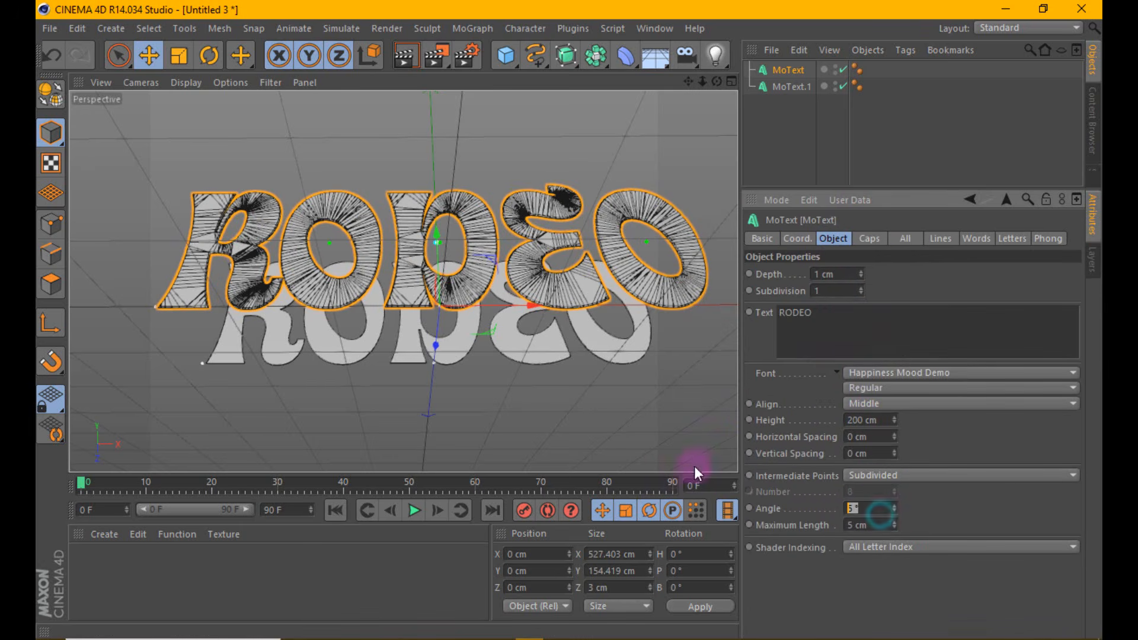
{"action": "type", "text": "90"}
{"action": "left_click", "coordinate": [876, 525]}
{"action": "type", "text": "15"}
{"action": "key", "text": "Return"}
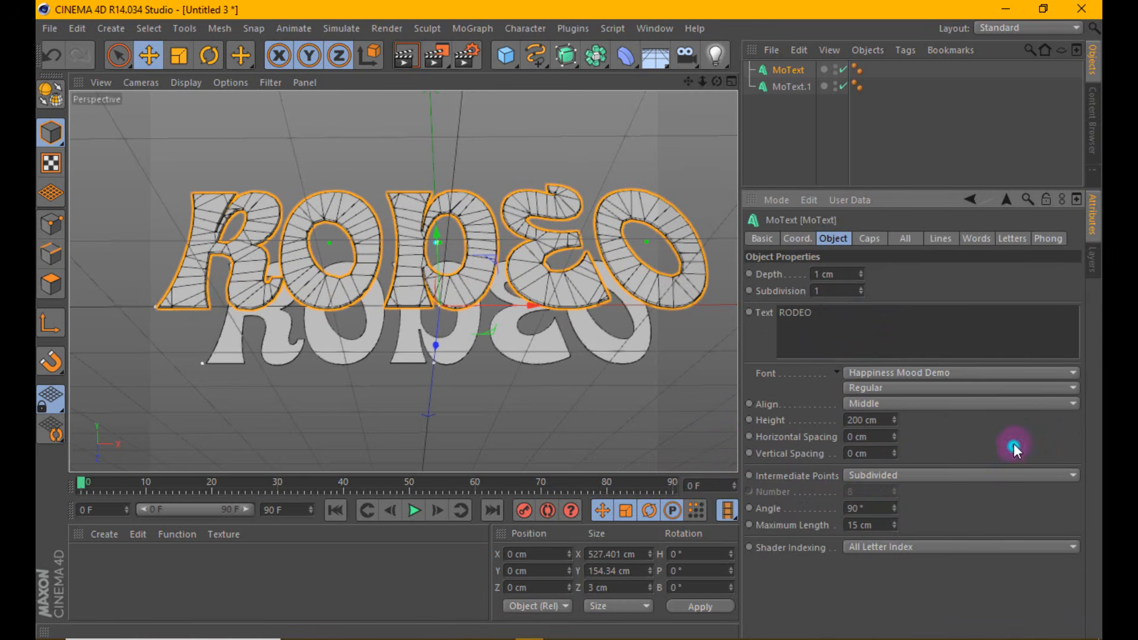
Put the original MoText inside a Connect object and nest the Connect object under a HyperNURBS object.
{"action": "left_click_drag", "start_coordinate": [596, 55], "coordinate": [793, 71]}
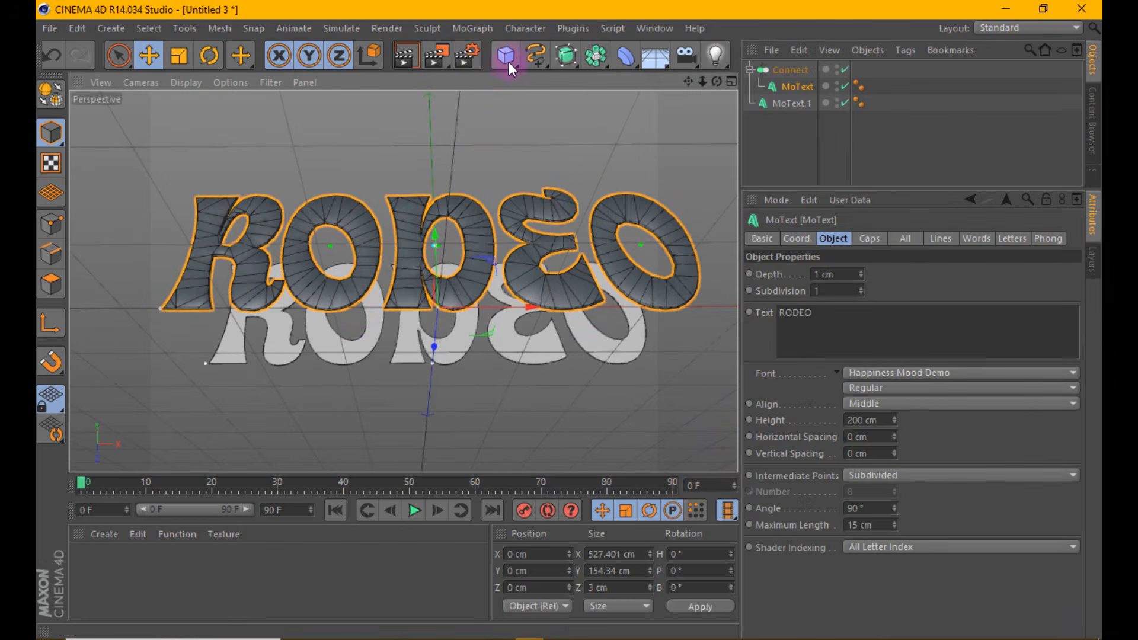
{"action": "left_click_drag", "start_coordinate": [566, 57], "coordinate": [617, 77]}
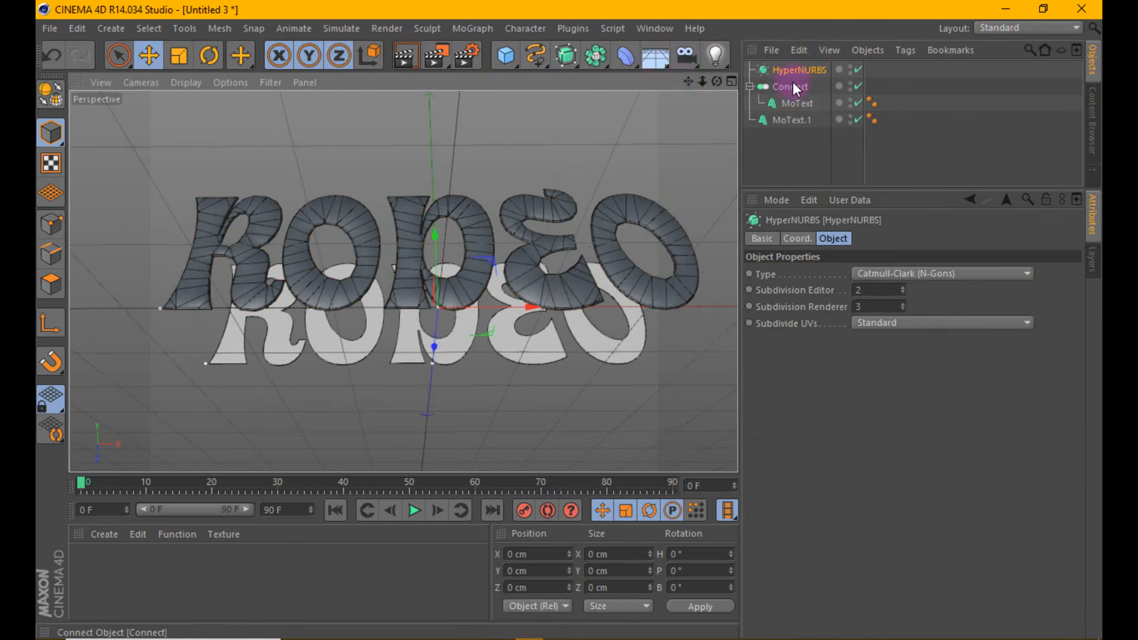
{"action": "left_click_drag", "start_coordinate": [792, 82], "coordinate": [798, 70]}
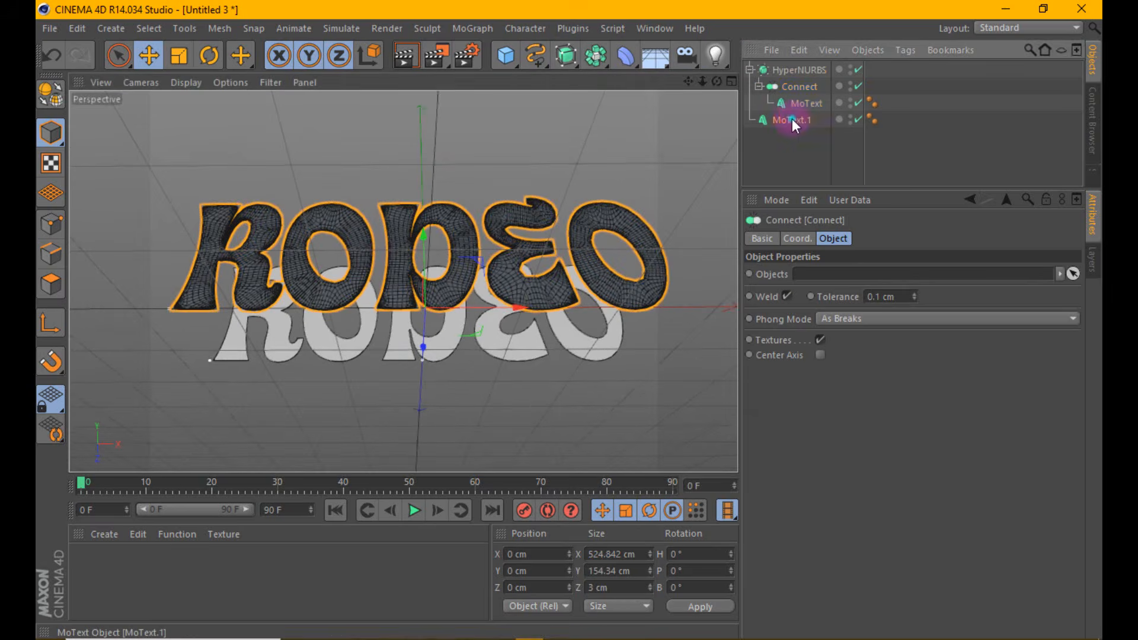
Move MoText.1 along Z to about 12 cm, just behind the smoothed text, and set its depth to 18 cm.
{"action": "left_click", "coordinate": [791, 120]}
{"action": "left_click_drag", "start_coordinate": [421, 392], "coordinate": [417, 351]}
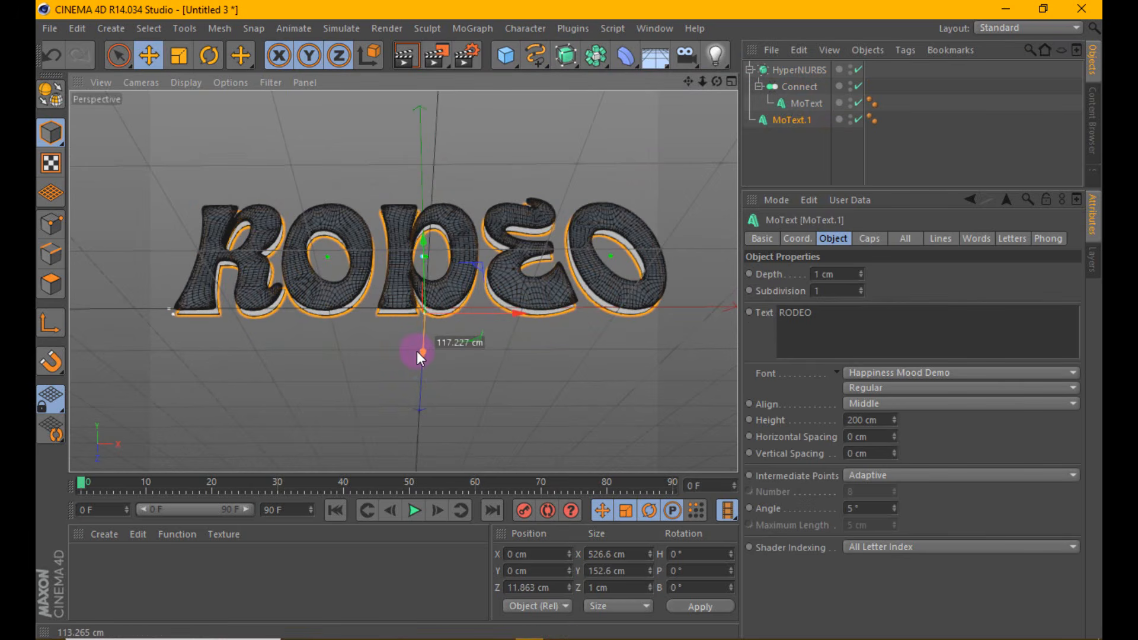
{"action": "left_click_drag", "start_coordinate": [859, 272], "coordinate": [860, 267]}
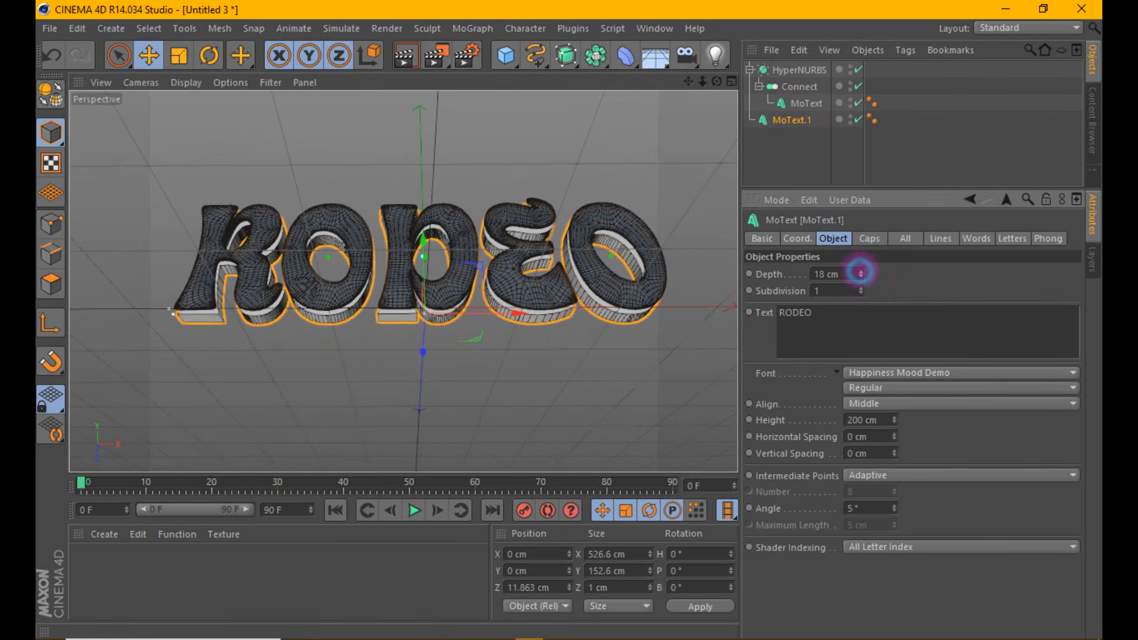
Give MoText.1 a Fillet Cap at its start with 3 steps and a 2 cm radius.
{"action": "left_click", "coordinate": [869, 238]}
{"action": "left_click", "coordinate": [870, 272]}
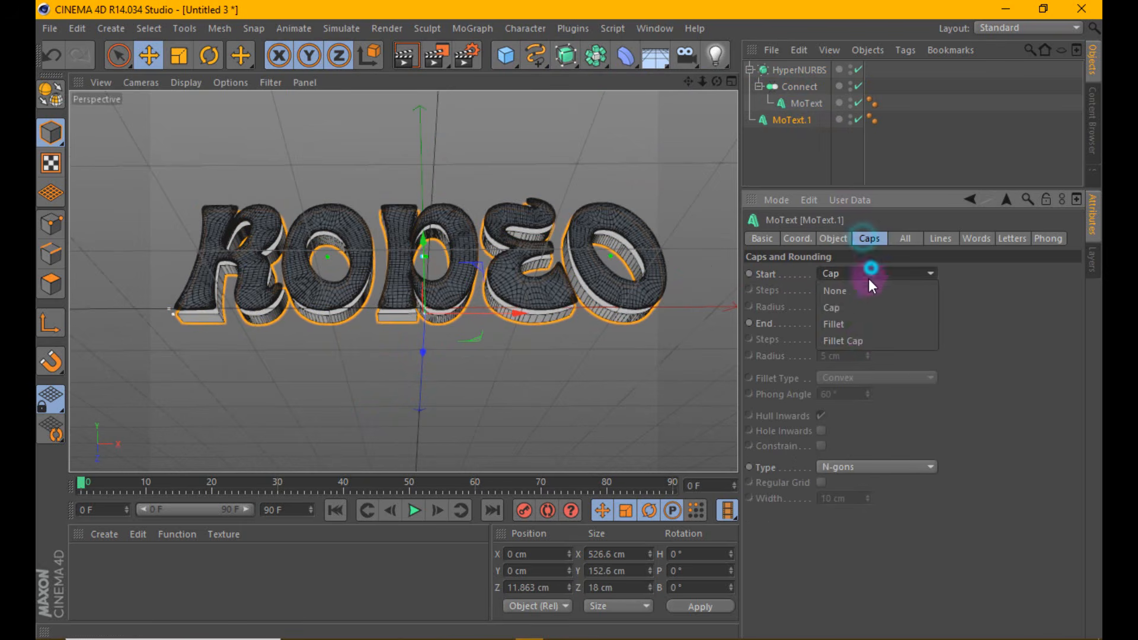
{"action": "left_click", "coordinate": [866, 343]}
{"action": "left_click", "coordinate": [867, 310]}
{"action": "left_click", "coordinate": [866, 310]}
{"action": "left_click", "coordinate": [866, 311]}
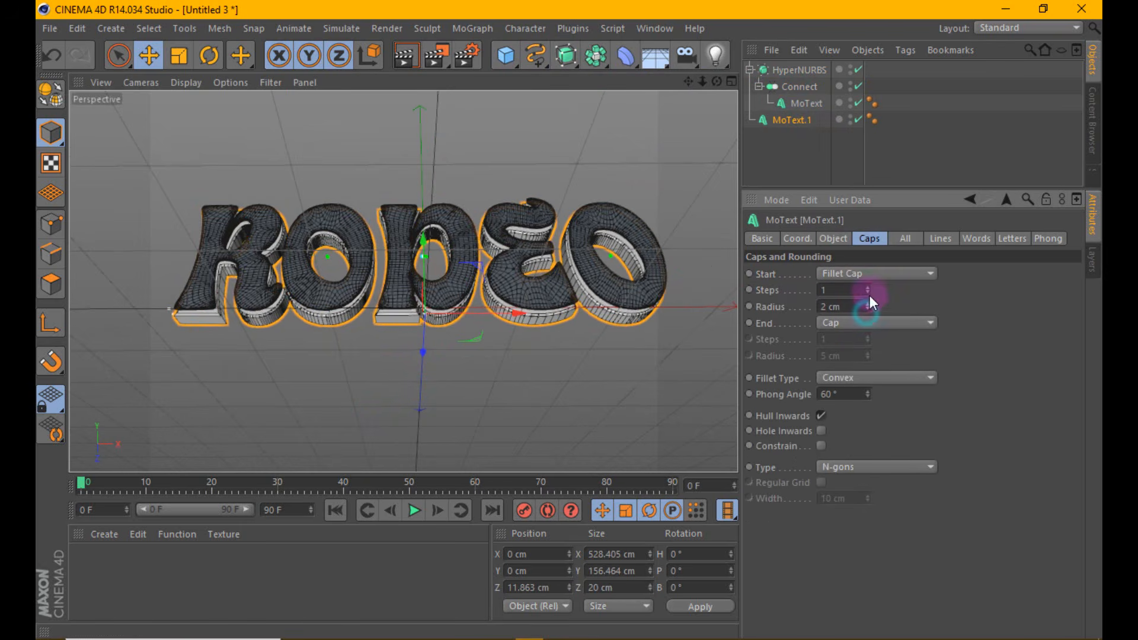
{"action": "left_click", "coordinate": [868, 287]}
{"action": "left_click", "coordinate": [869, 287]}
Set the end of MoText.1 to Fillet Cap with 3 steps and a 2 cm radius.
{"action": "left_click", "coordinate": [863, 378]}
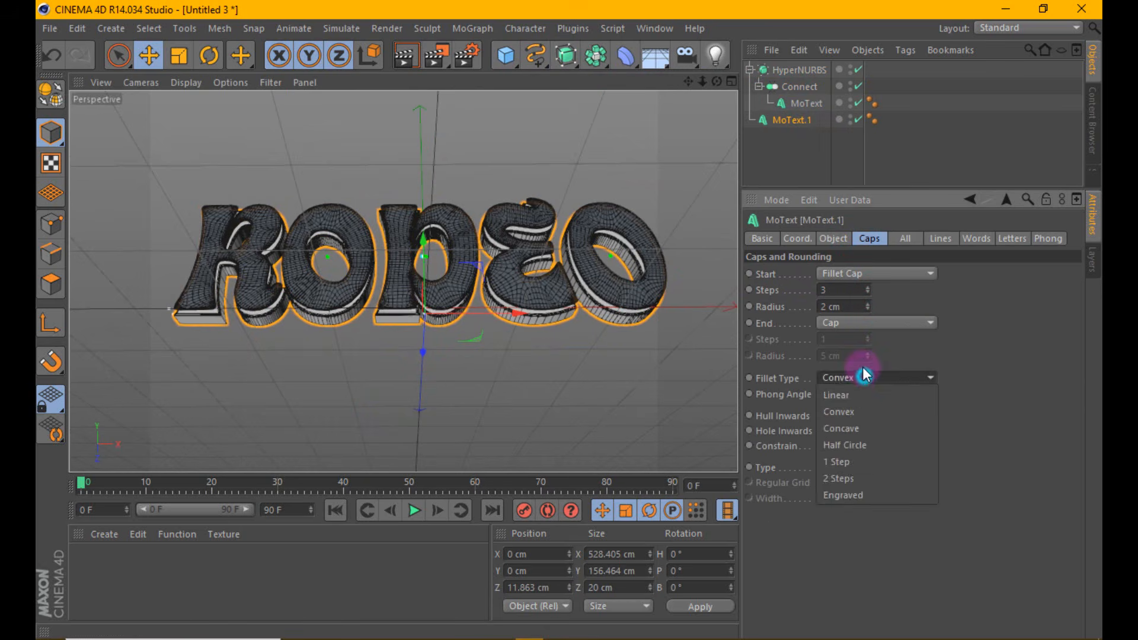
{"action": "left_click", "coordinate": [869, 324]}
{"action": "left_click", "coordinate": [869, 386]}
{"action": "left_click", "coordinate": [871, 358]}
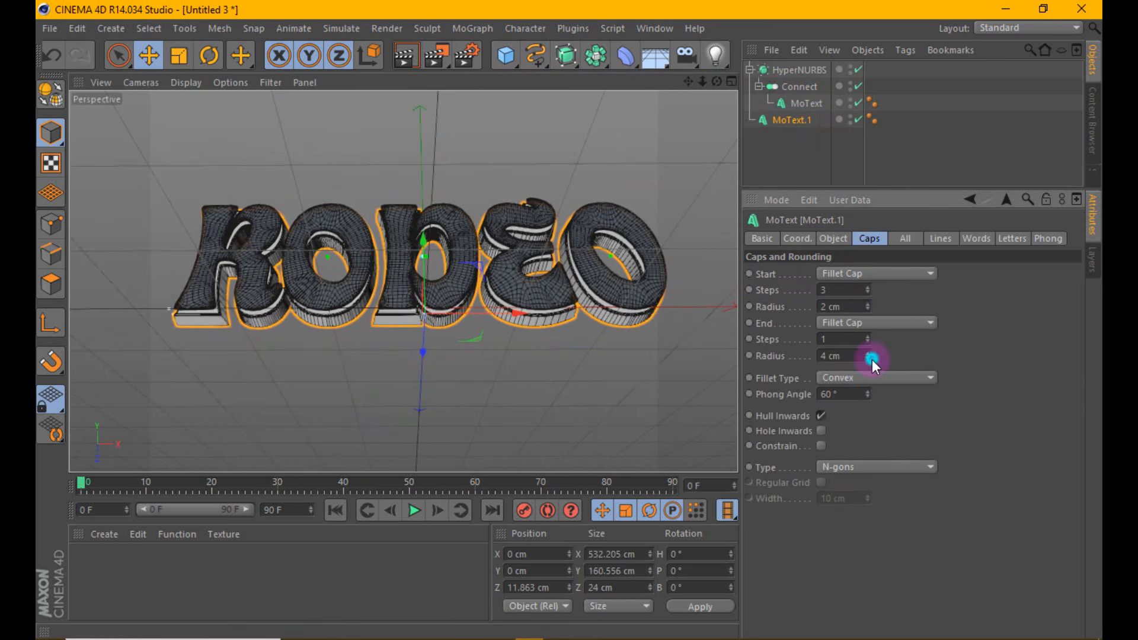
{"action": "left_click", "coordinate": [870, 358]}
{"action": "left_click", "coordinate": [871, 359]}
{"action": "left_click", "coordinate": [869, 335]}
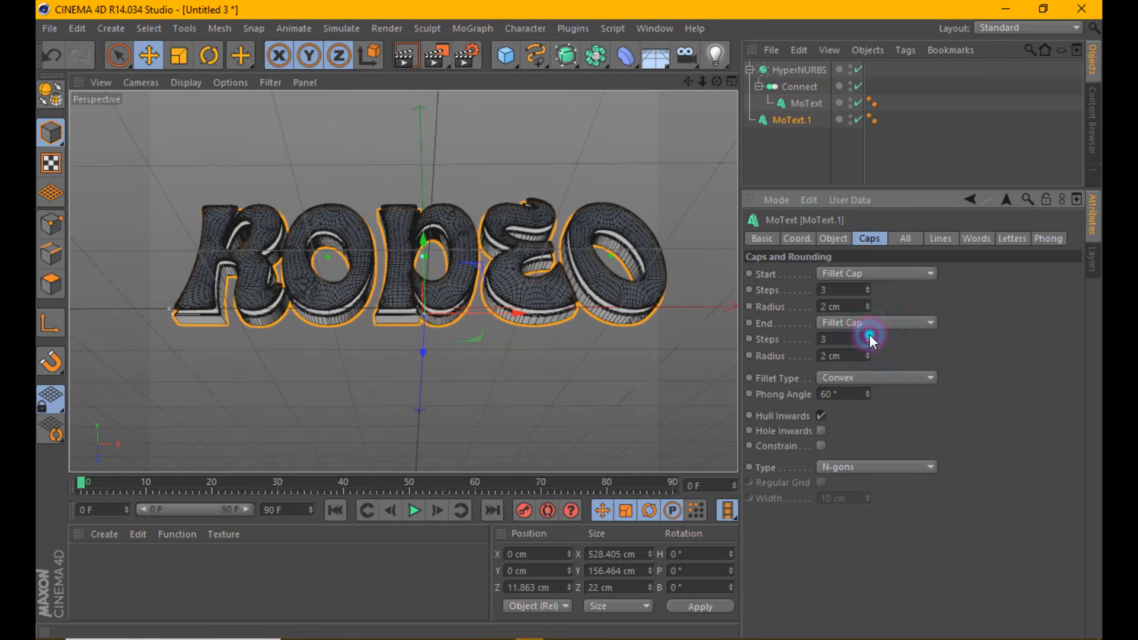
{"action": "left_click", "coordinate": [869, 334]}
Render a preview of the active view and set the render anti-aliasing to Best.
{"action": "left_click", "coordinate": [402, 55]}
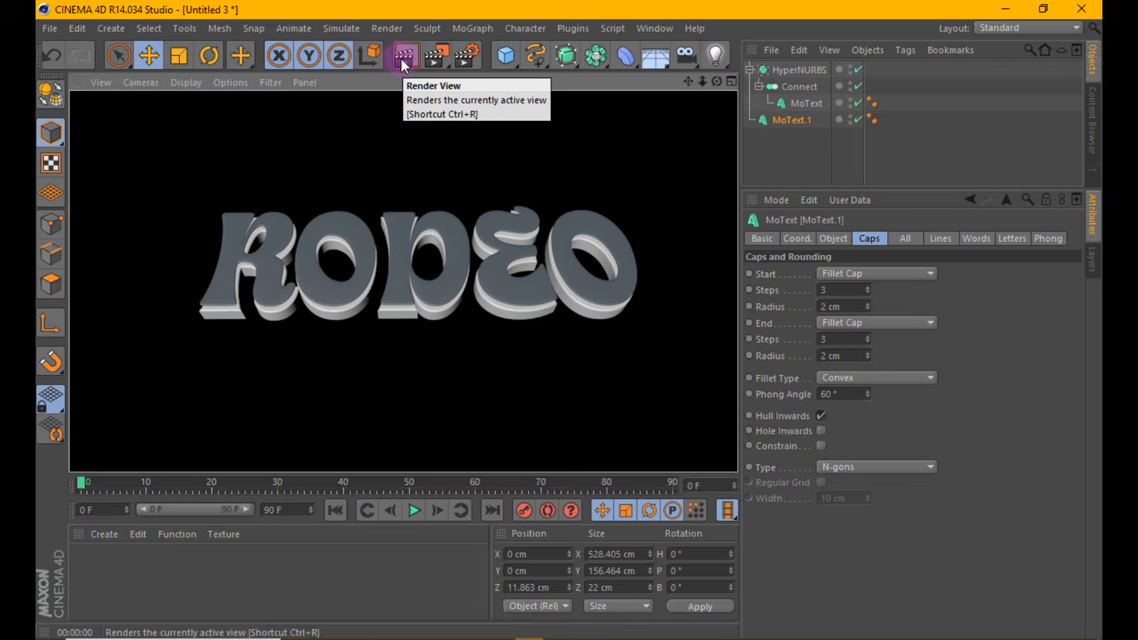
{"action": "left_click", "coordinate": [466, 57]}
{"action": "left_click", "coordinate": [314, 73]}
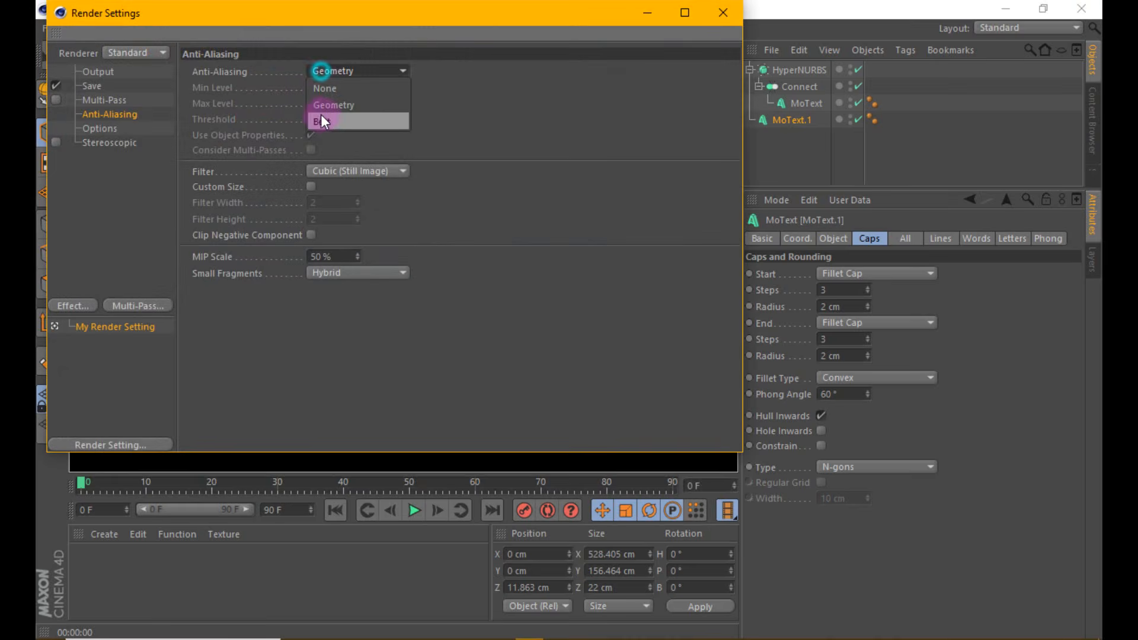
{"action": "left_click", "coordinate": [322, 112]}
Apply the HDV/HDTV 720 29.97 preset to the render output and render the active view.
{"action": "left_click", "coordinate": [101, 86]}
{"action": "left_click", "coordinate": [109, 72]}
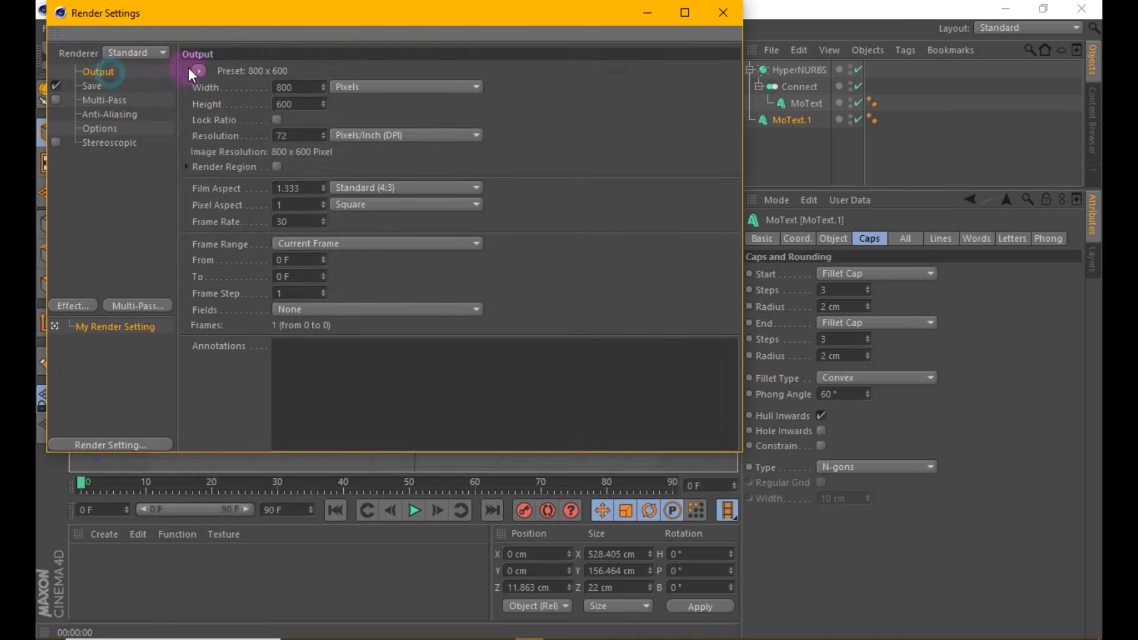
{"action": "left_click", "coordinate": [199, 71]}
{"action": "mouse_move", "coordinate": [220, 121]}
{"action": "left_click", "coordinate": [386, 305]}
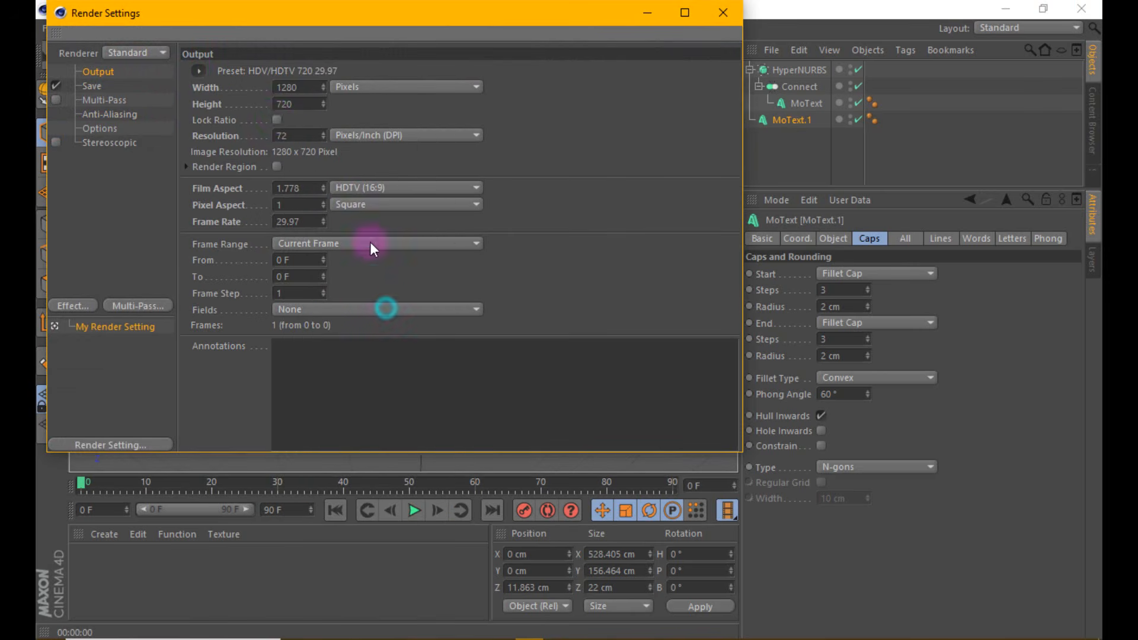
{"action": "left_click", "coordinate": [723, 13]}
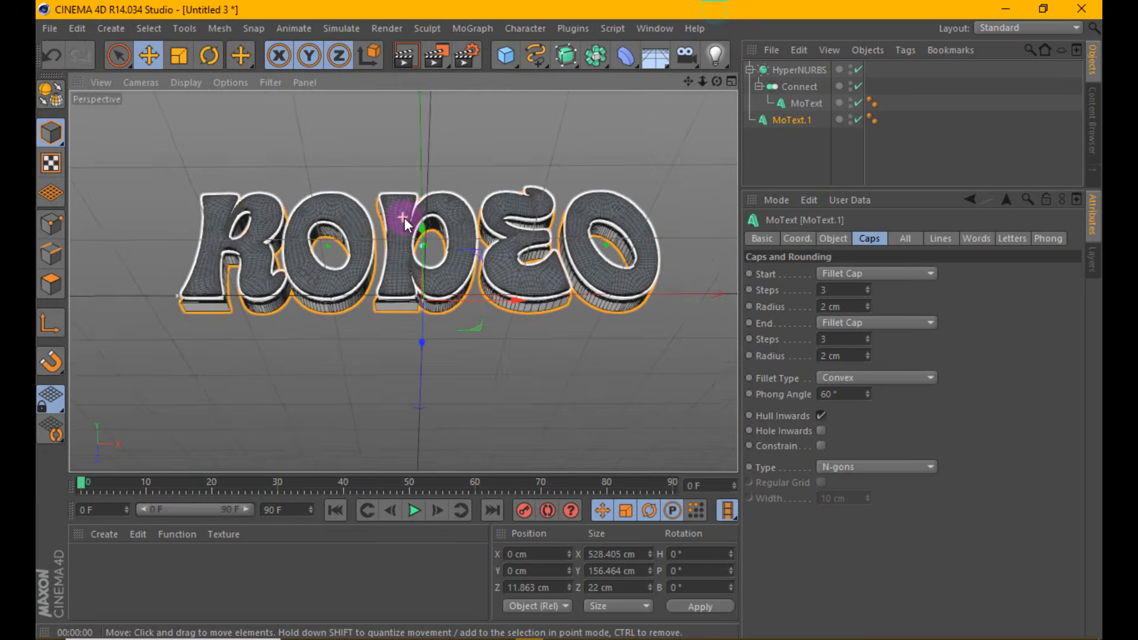
{"action": "left_click", "coordinate": [408, 57]}
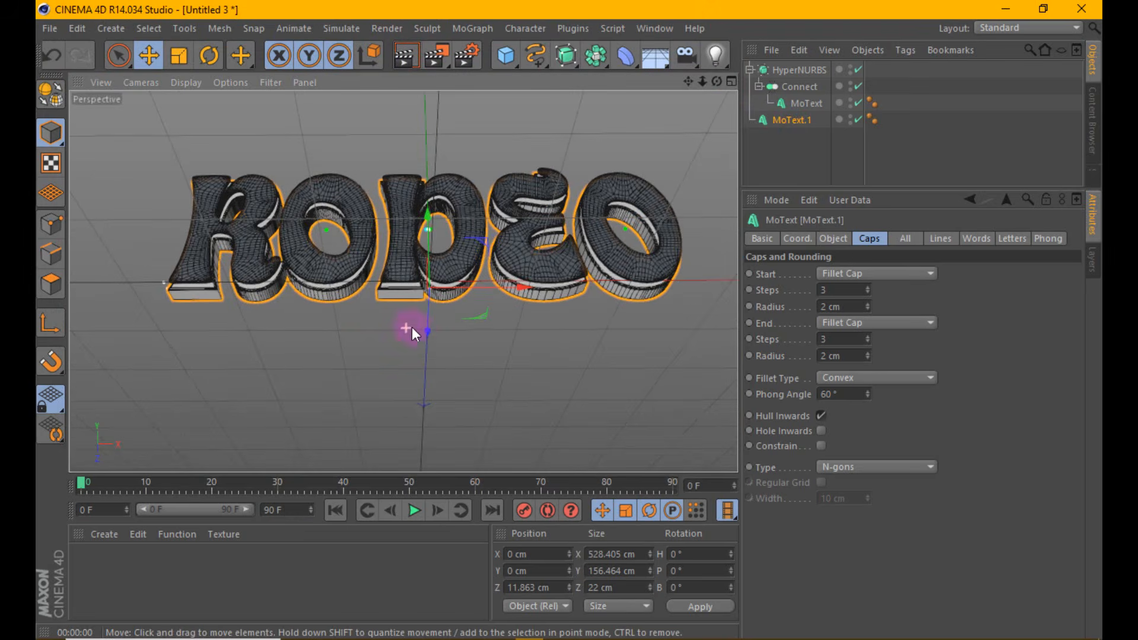
Move MoText.1 to Z about 3.3 cm, set its depth to 10 cm and render a preview of the view.
{"action": "left_click_drag", "start_coordinate": [425, 329], "coordinate": [425, 325]}
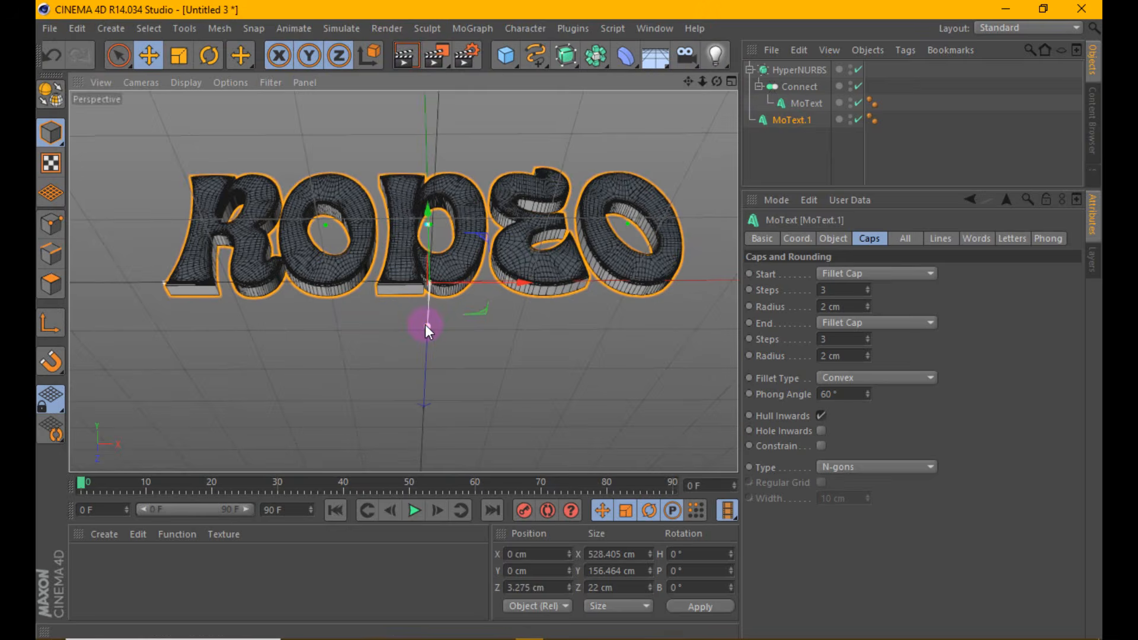
{"action": "left_click", "coordinate": [834, 233]}
{"action": "left_click_drag", "start_coordinate": [861, 276], "coordinate": [862, 280]}
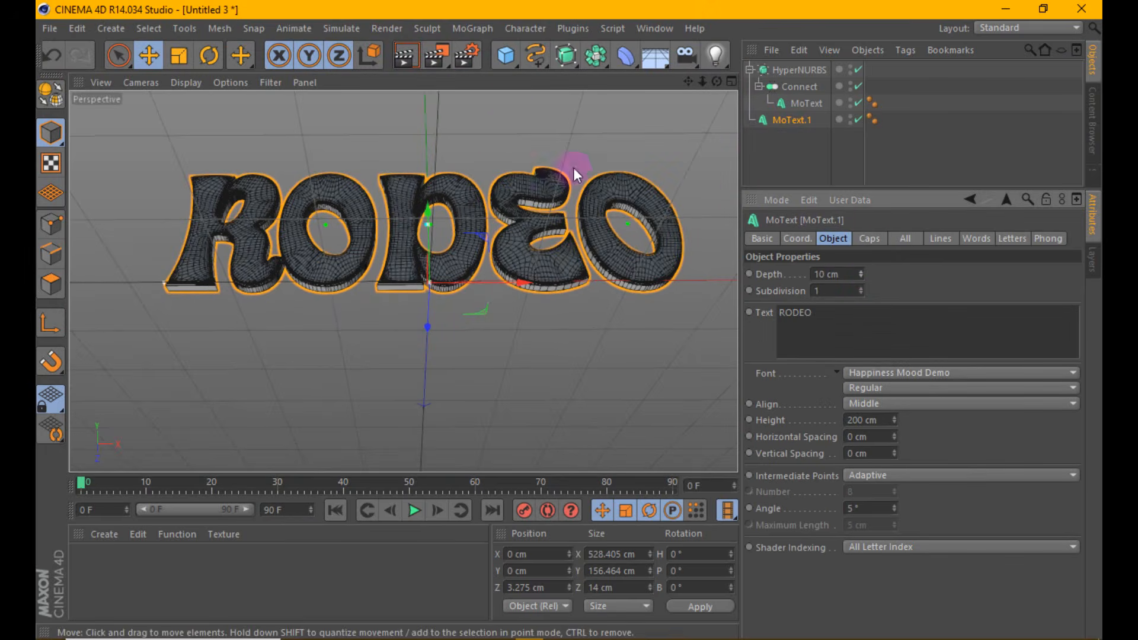
{"action": "left_click", "coordinate": [394, 45]}
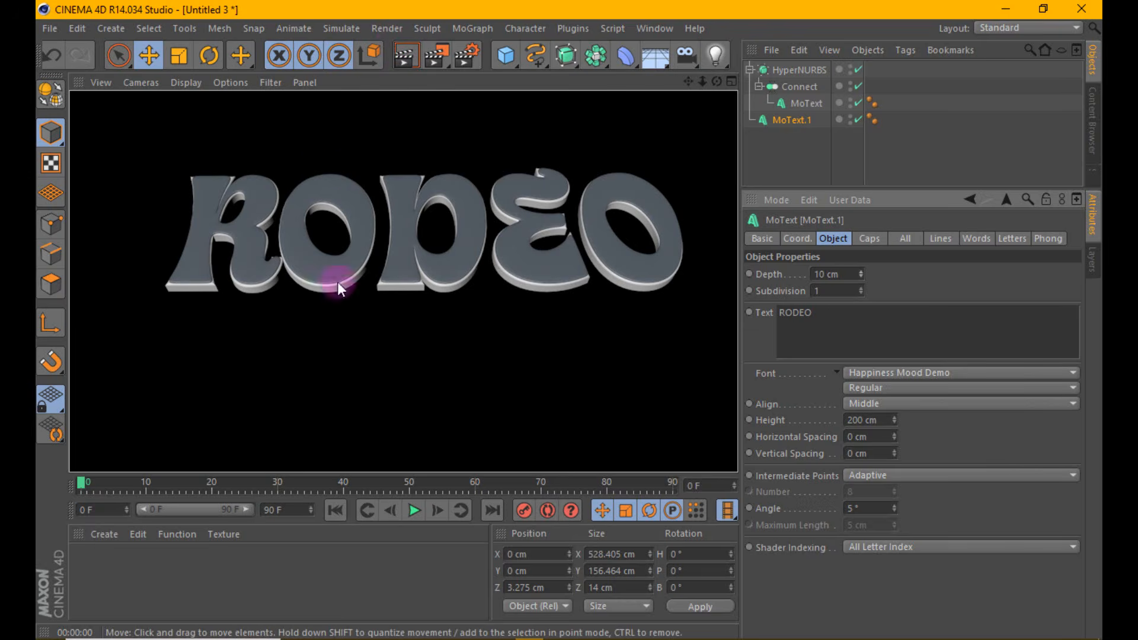
Create a new material and open its Color channel for editing.
{"action": "double_click", "coordinate": [146, 571]}
{"action": "double_click", "coordinate": [84, 557]}
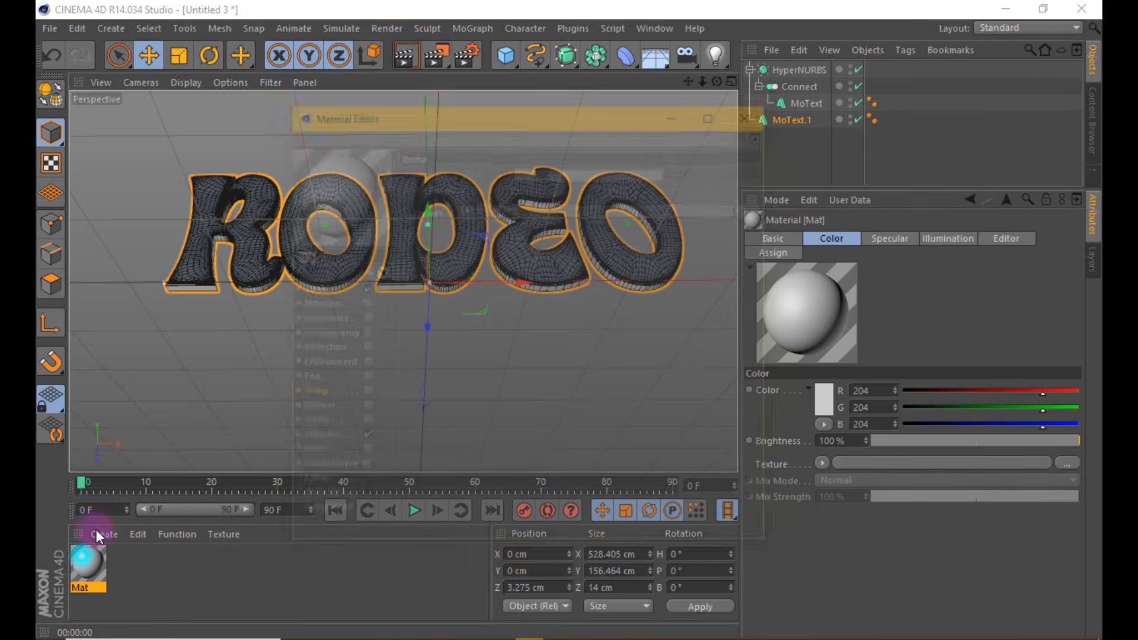
{"action": "left_click_drag", "start_coordinate": [517, 119], "coordinate": [730, 225]}
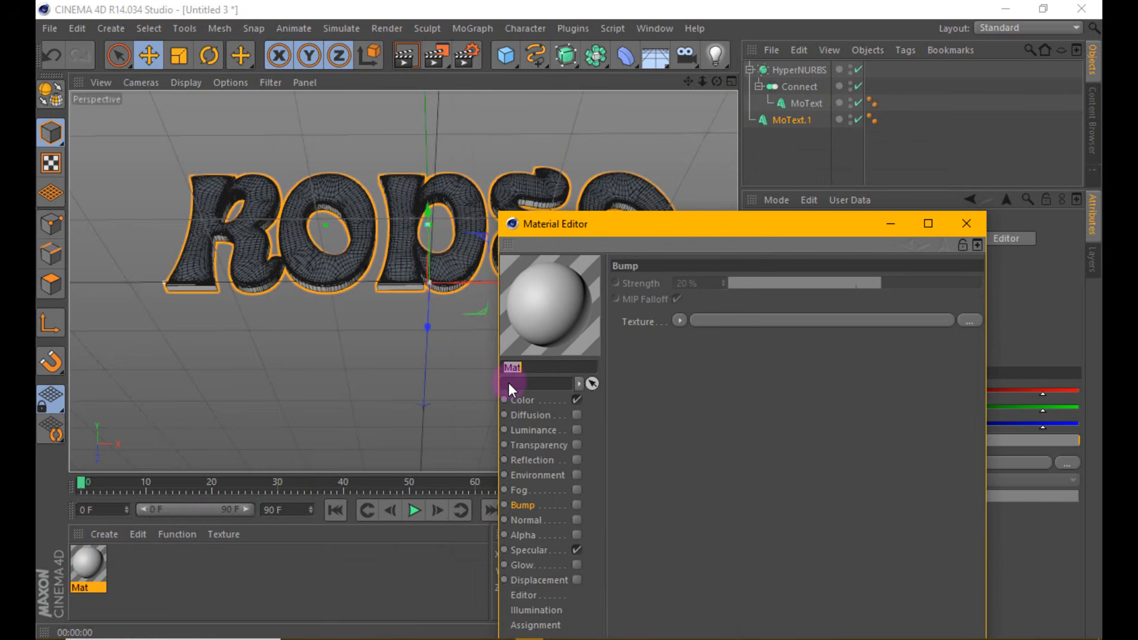
{"action": "left_click", "coordinate": [522, 400]}
{"action": "left_click_drag", "start_coordinate": [621, 231], "coordinate": [586, 169]}
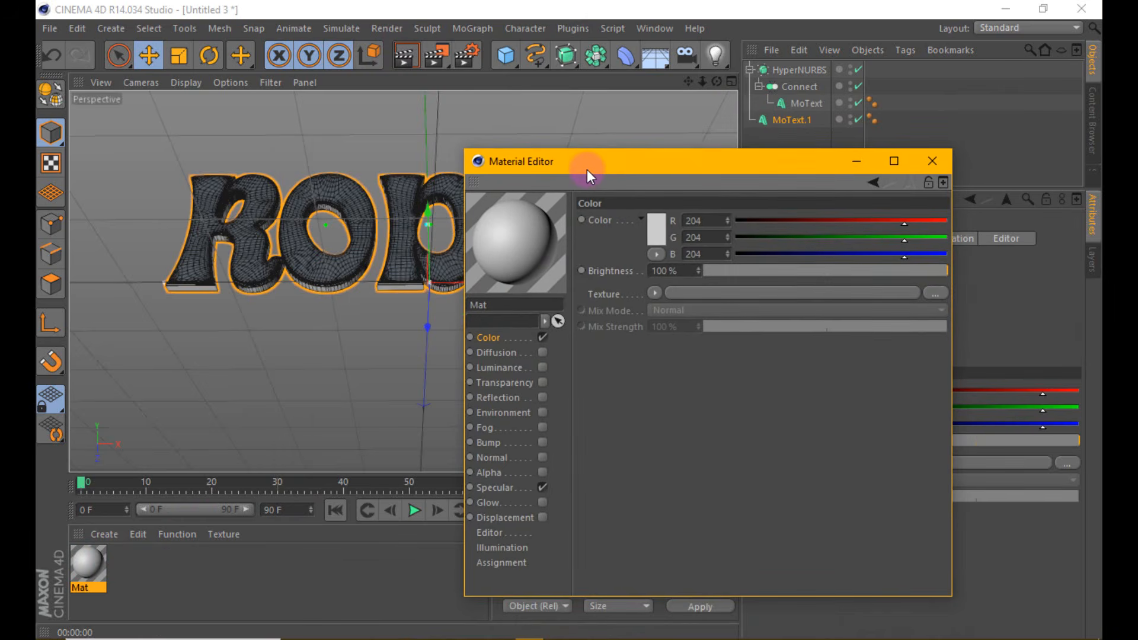
{"action": "left_click", "coordinate": [656, 228]}
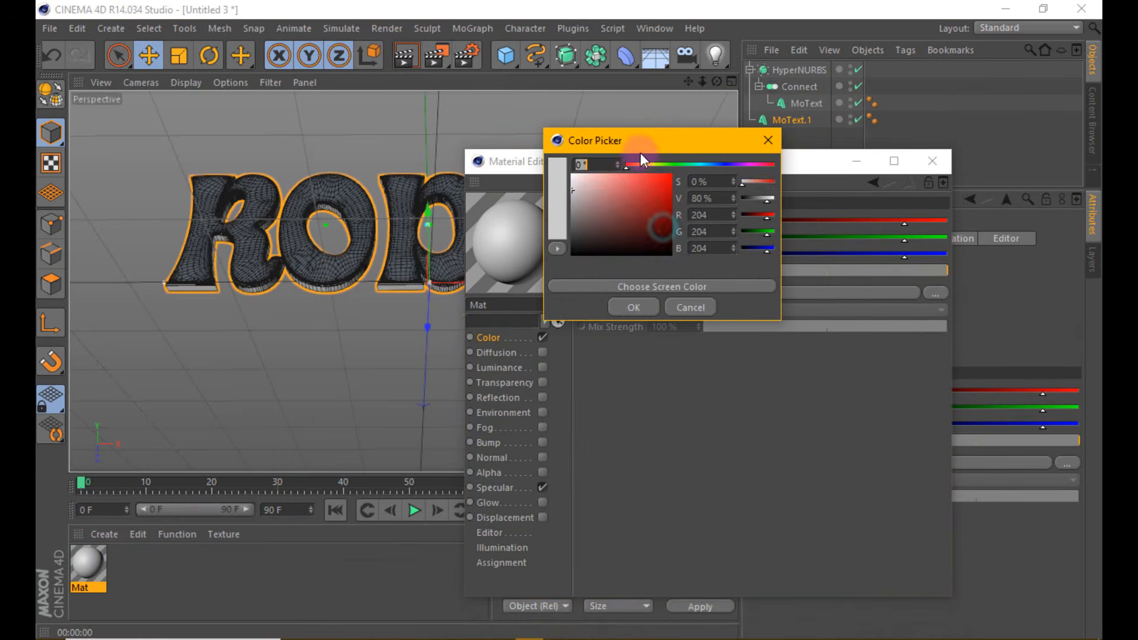
{"action": "left_click", "coordinate": [641, 164]}
{"action": "left_click", "coordinate": [628, 188]}
{"action": "left_click", "coordinate": [691, 307]}
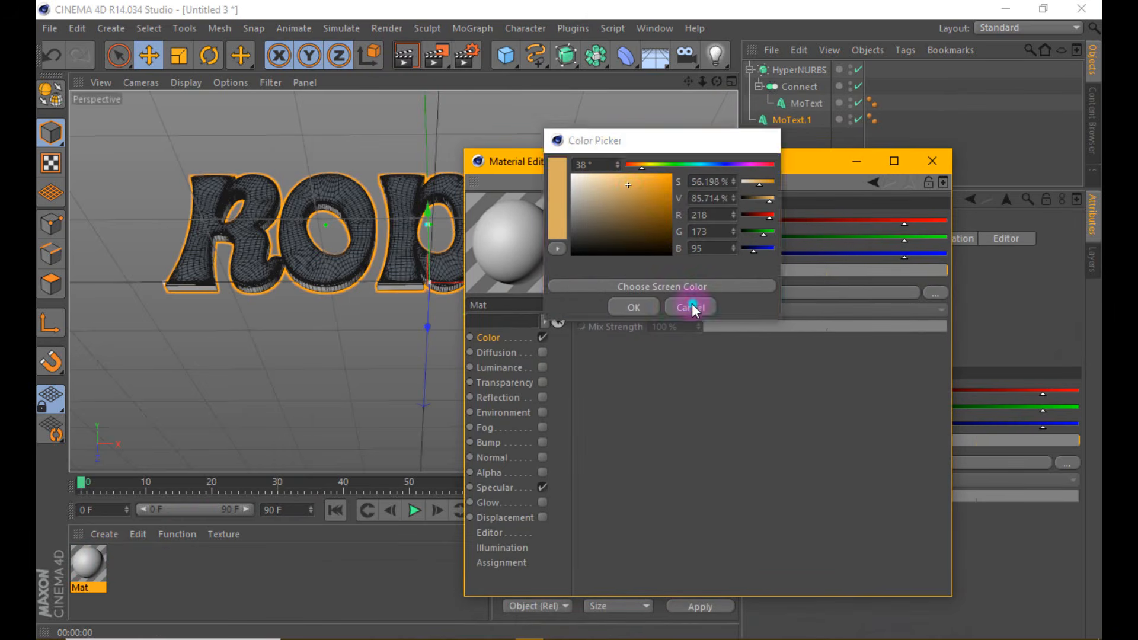
Load a Gradient shader as the material's color texture and set the gradient type to 2D - V.
{"action": "left_click", "coordinate": [655, 293]}
{"action": "left_click", "coordinate": [682, 429]}
{"action": "left_click", "coordinate": [663, 326]}
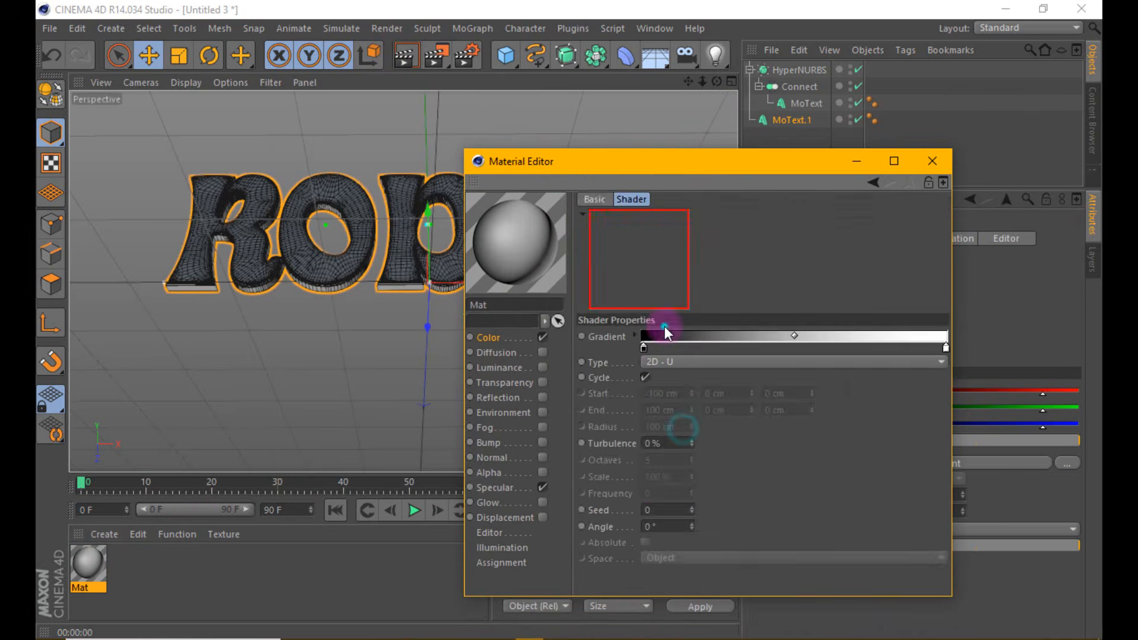
{"action": "left_click", "coordinate": [695, 365]}
{"action": "left_click", "coordinate": [693, 404]}
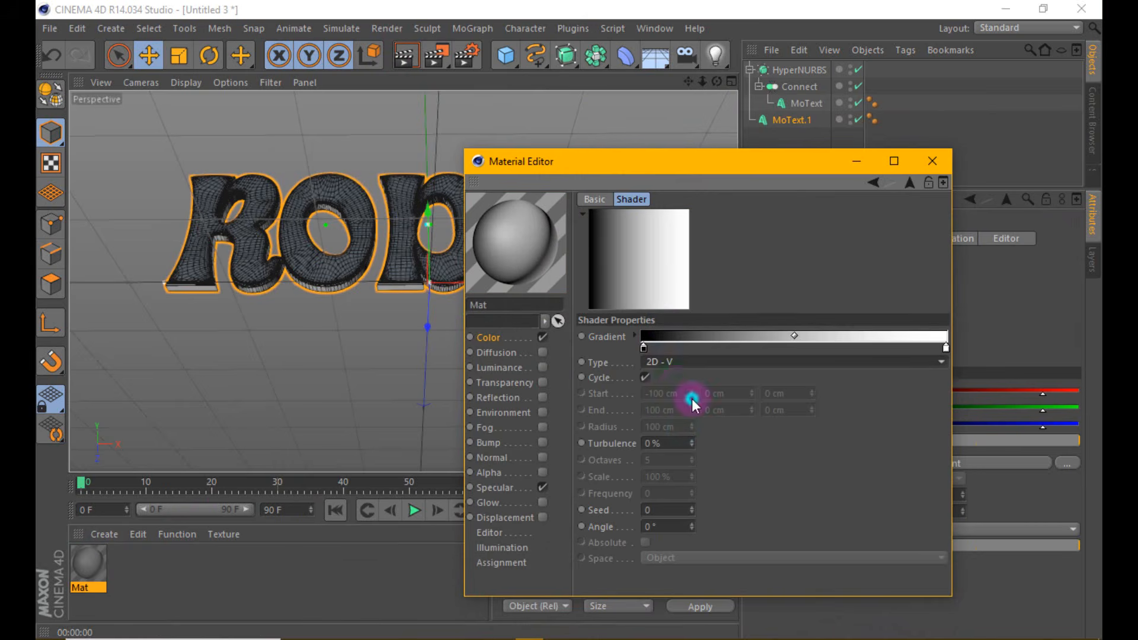
Change the gradient's black knot to light orange and close the material editor.
{"action": "double_click", "coordinate": [643, 347]}
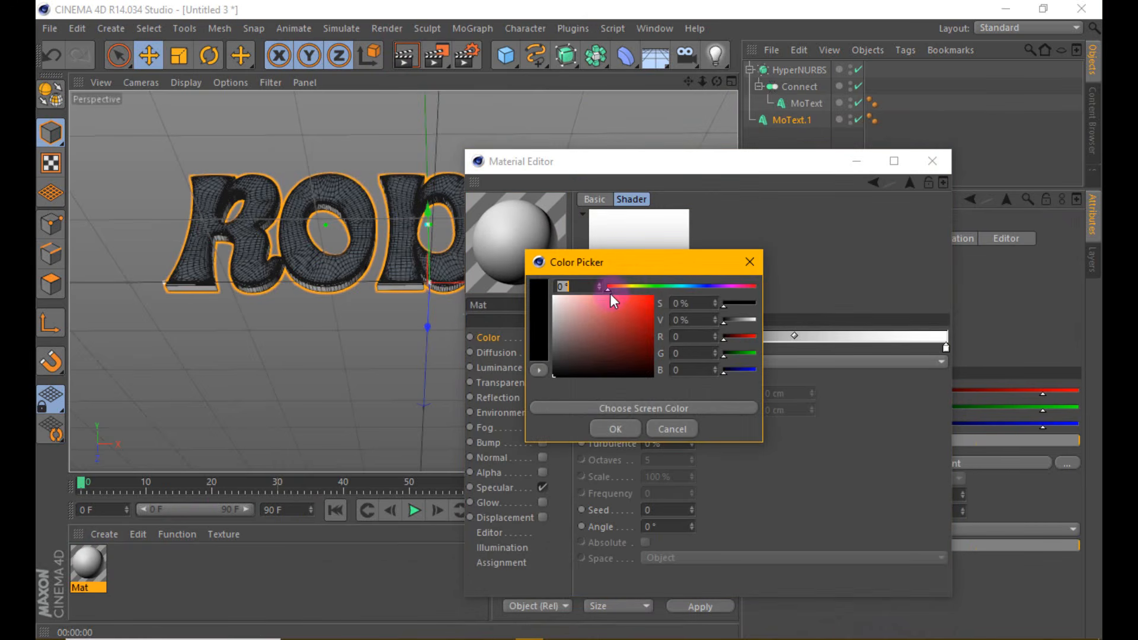
{"action": "left_click", "coordinate": [616, 286]}
{"action": "mouse_move", "coordinate": [628, 300]}
{"action": "left_mouse_down"}
{"action": "mouse_move", "coordinate": [652, 292]}
{"action": "mouse_move", "coordinate": [623, 295]}
{"action": "left_mouse_up"}
{"action": "left_click", "coordinate": [618, 286]}
{"action": "mouse_move", "coordinate": [624, 285]}
{"action": "left_mouse_down"}
{"action": "mouse_move", "coordinate": [640, 284]}
{"action": "mouse_move", "coordinate": [618, 299]}
{"action": "left_mouse_up"}
{"action": "left_click", "coordinate": [612, 428]}
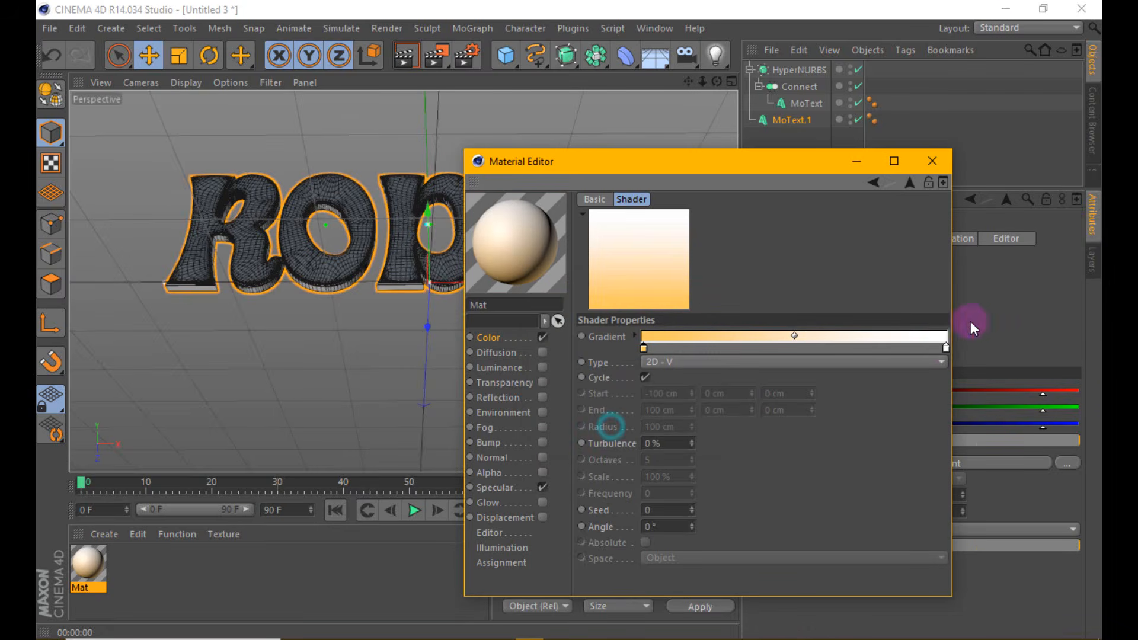
{"action": "left_click", "coordinate": [930, 164]}
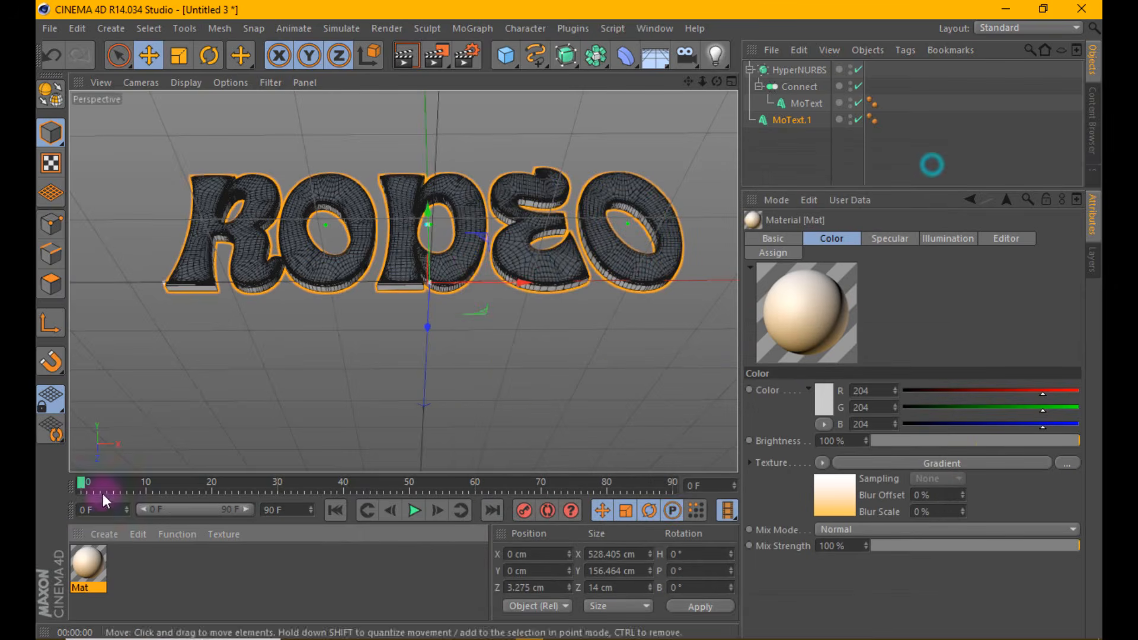
Apply the gradient material to HyperNURBS with Flat projection, Seamless enabled and Offset V at -40%.
{"action": "left_click_drag", "start_coordinate": [765, 85], "coordinate": [770, 70]}
{"action": "left_click", "coordinate": [797, 70]}
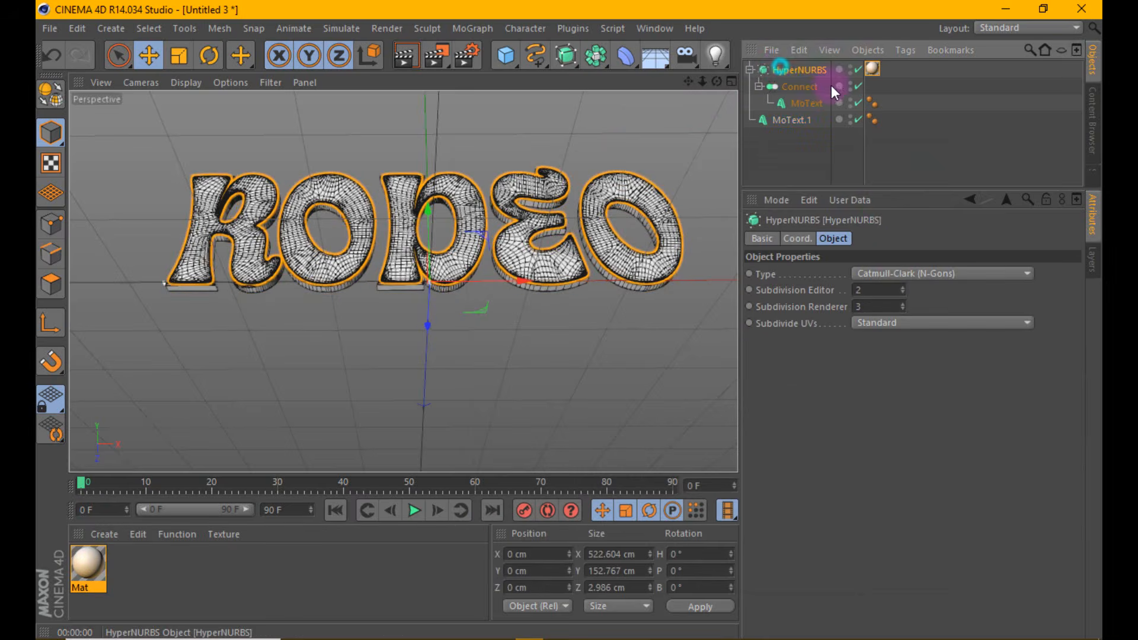
{"action": "left_click", "coordinate": [872, 68]}
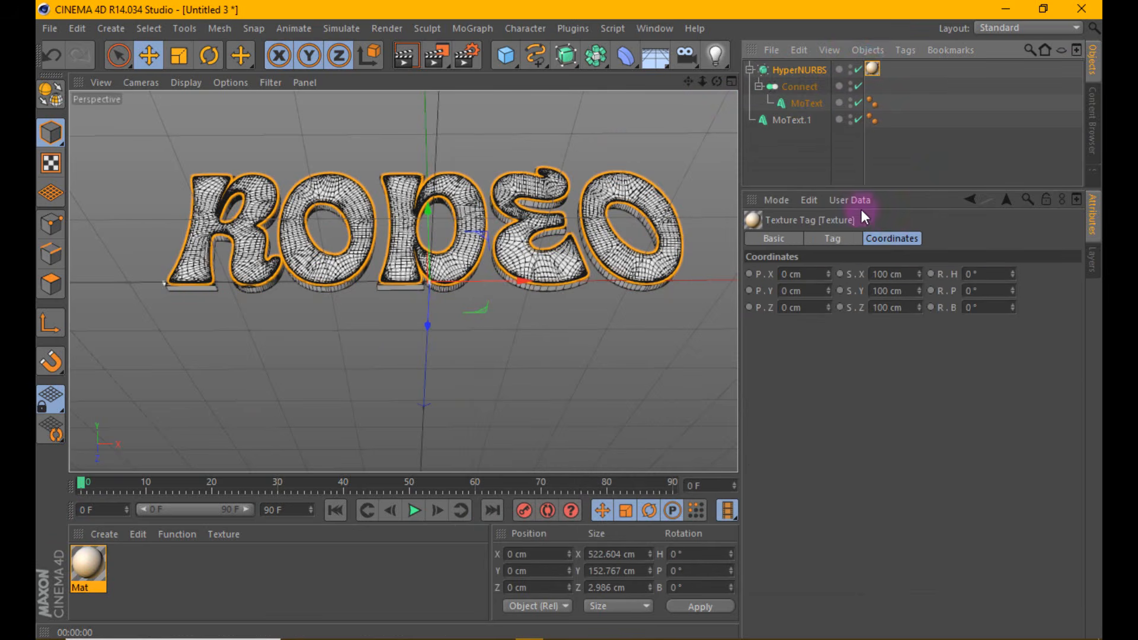
{"action": "left_click", "coordinate": [824, 240]}
{"action": "left_click", "coordinate": [903, 307]}
{"action": "left_click", "coordinate": [887, 359]}
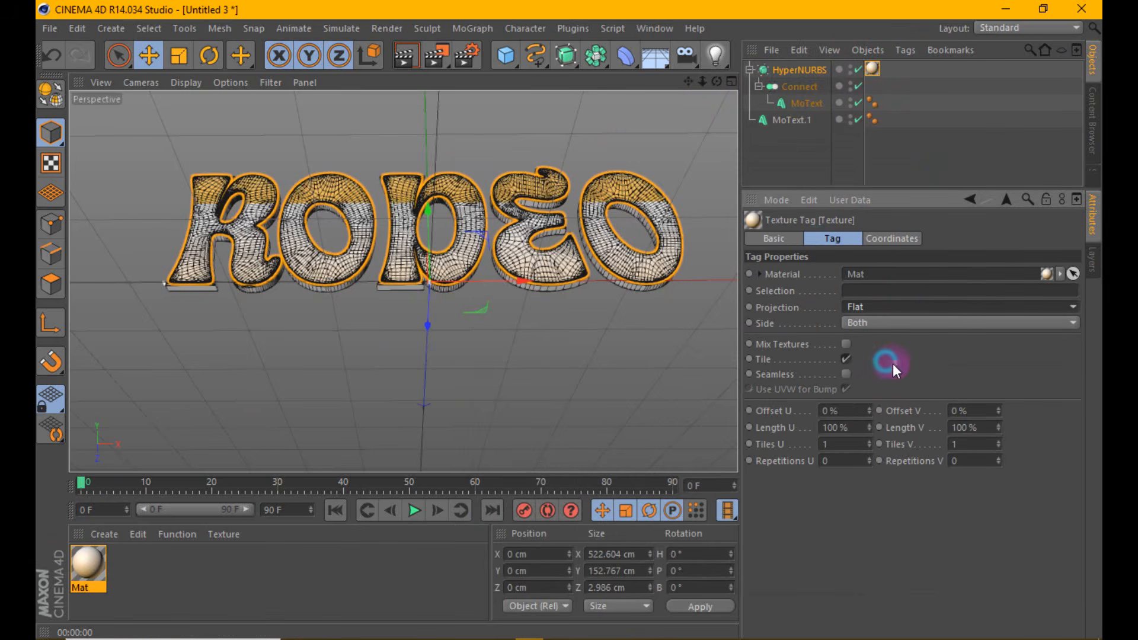
{"action": "left_click", "coordinate": [846, 374]}
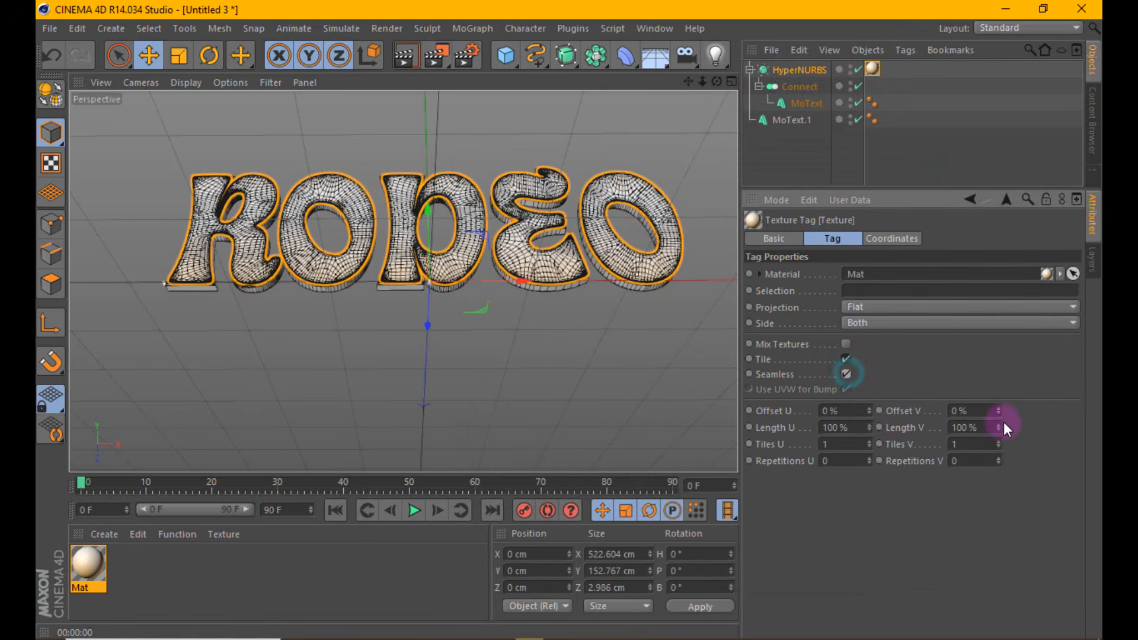
{"action": "left_click_drag", "start_coordinate": [999, 411], "coordinate": [1002, 411]}
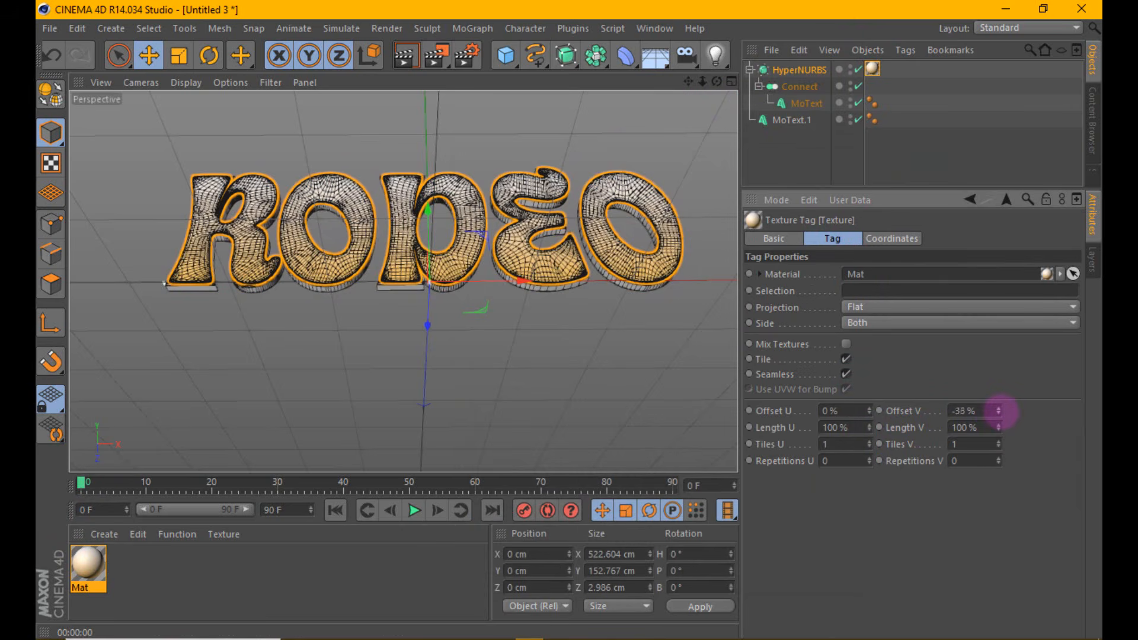
Switch the viewport to Gouraud Shading, render a preview of the textured title and deselect everything.
{"action": "left_click", "coordinate": [187, 83]}
{"action": "left_click", "coordinate": [201, 110]}
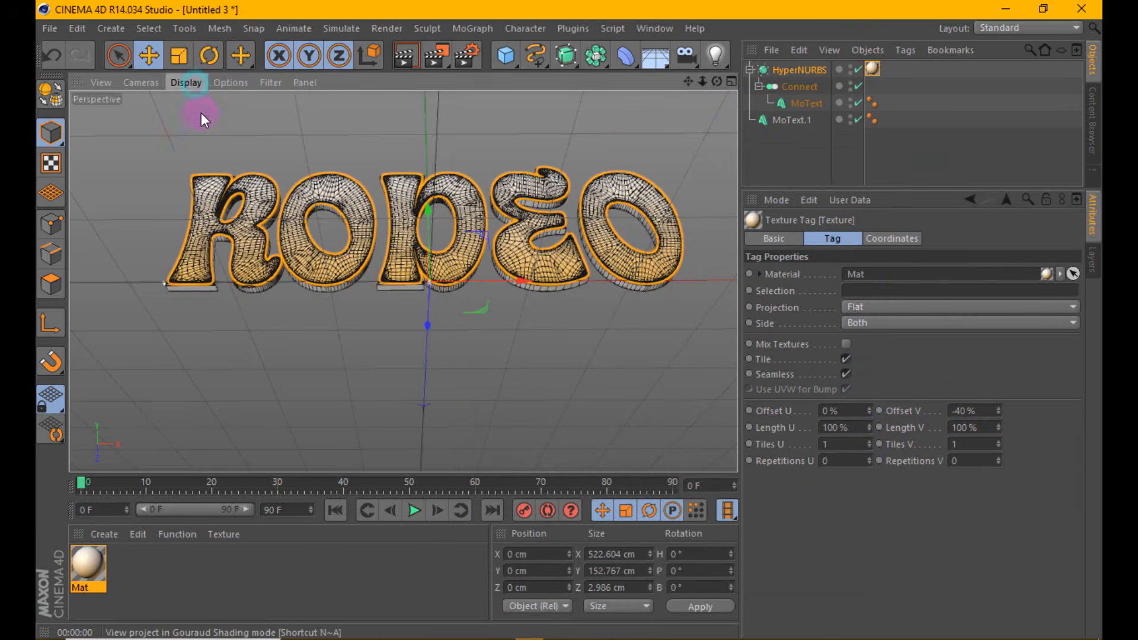
{"action": "left_click", "coordinate": [406, 55]}
{"action": "scroll", "coordinate": [407, 247], "scroll_direction": "down", "scroll_amount": 2}
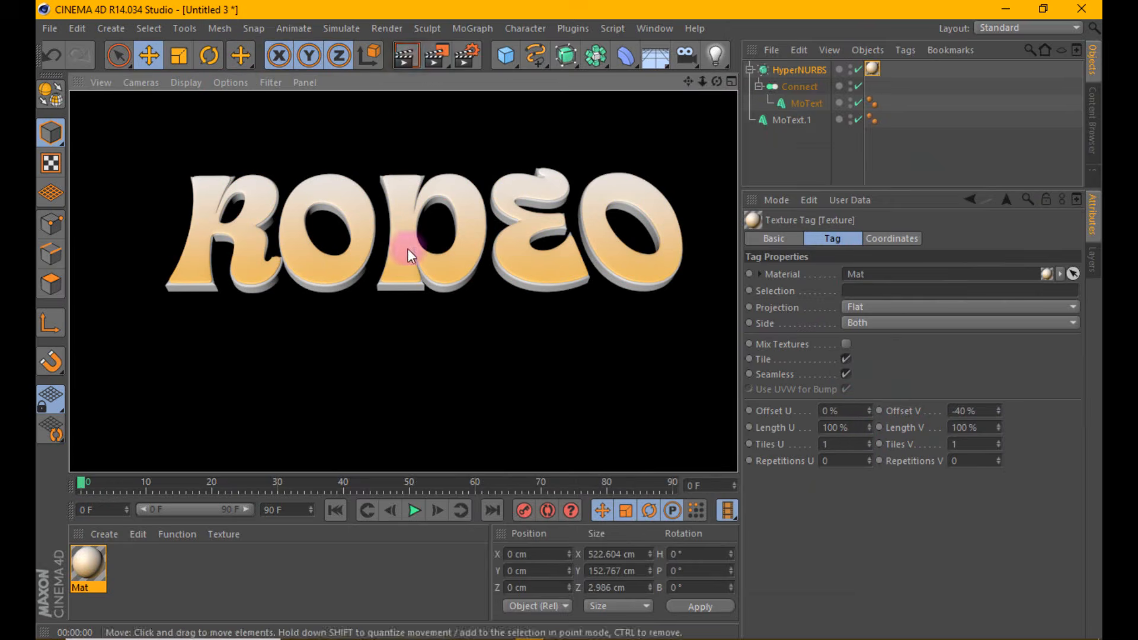
{"action": "mouse_move", "coordinate": [716, 82]}
{"action": "left_mouse_down"}
{"action": "mouse_move", "coordinate": [716, 42]}
{"action": "mouse_move", "coordinate": [716, 80]}
{"action": "left_mouse_up"}
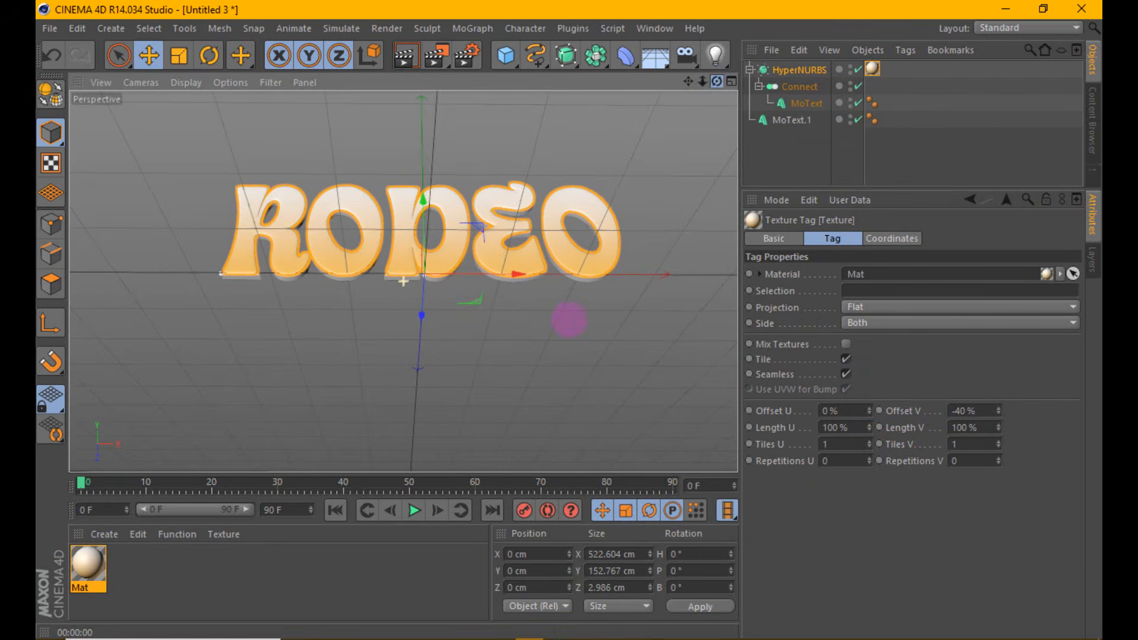
{"action": "scroll", "coordinate": [499, 240], "scroll_direction": "up", "scroll_amount": 1}
{"action": "left_click", "coordinate": [820, 157]}
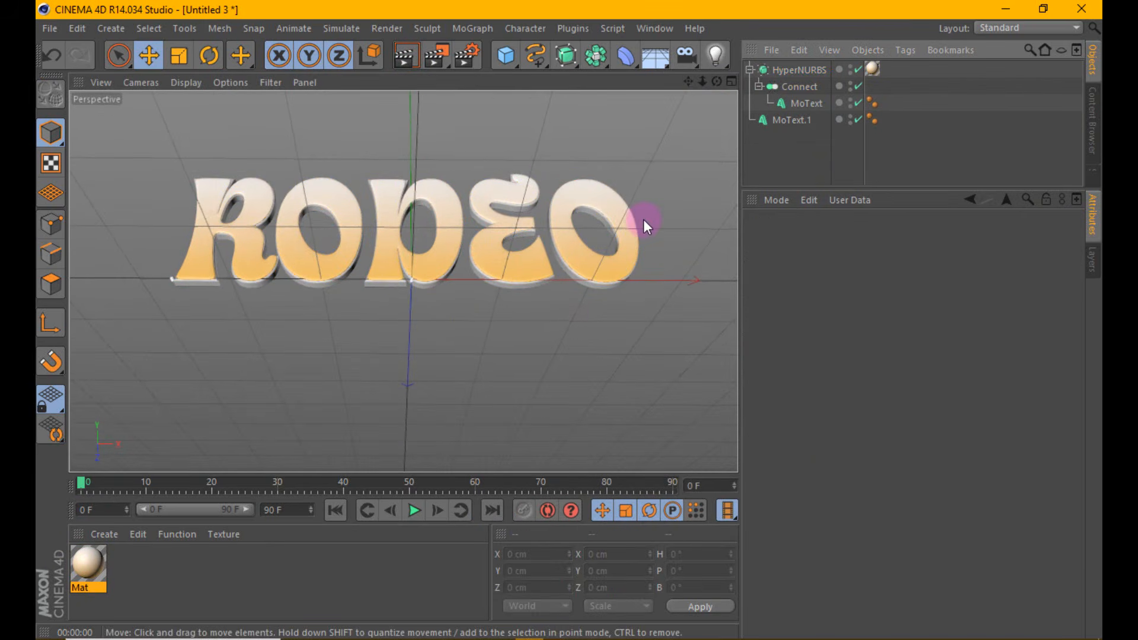
Duplicate MoText.1 and move the copy back to Z about 23.8 cm.
{"action": "scroll", "coordinate": [610, 198], "scroll_direction": "up", "scroll_amount": 1}
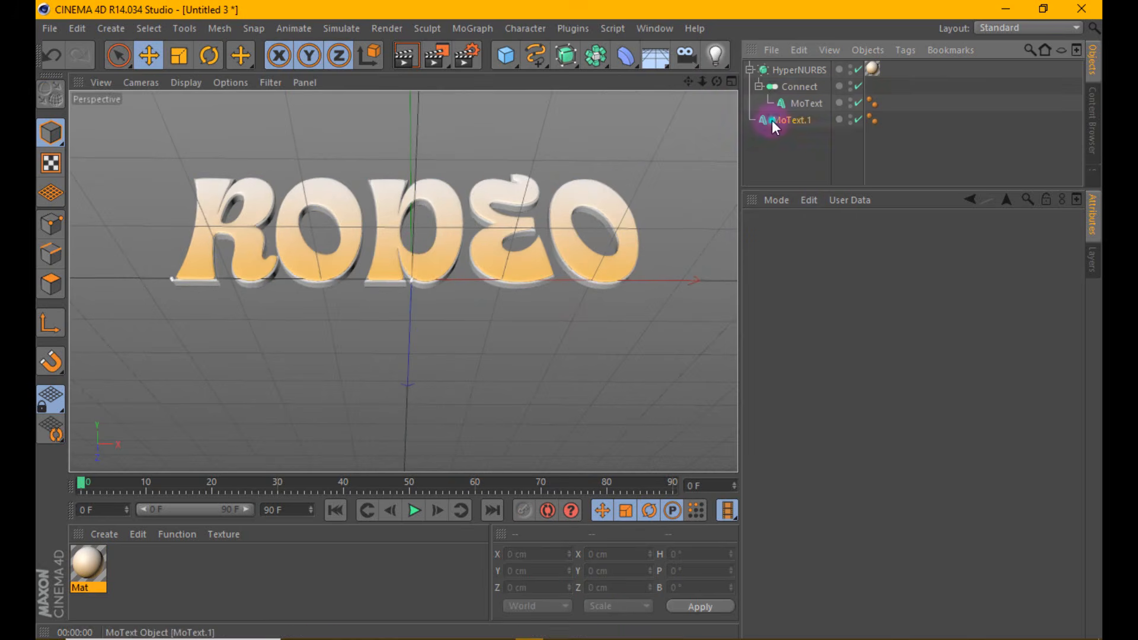
{"action": "left_click_drag", "start_coordinate": [774, 121], "coordinate": [782, 132]}
{"action": "left_click_drag", "start_coordinate": [408, 319], "coordinate": [409, 328]}
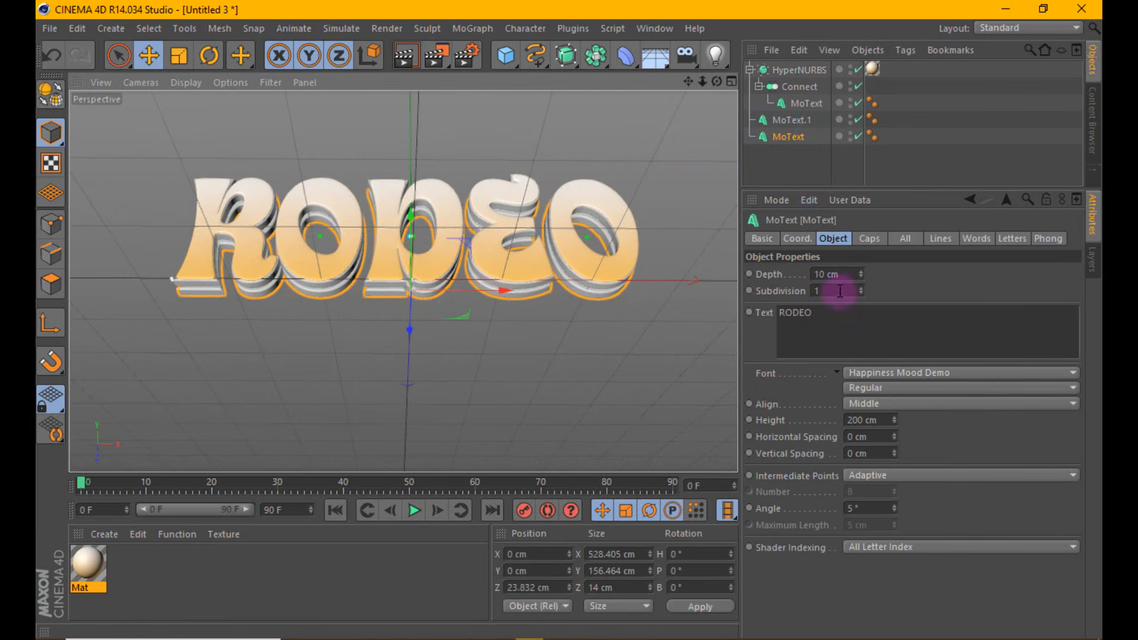
Set the copied text's depth to 29 cm and both its start and end fillet radii to 3 cm.
{"action": "left_click_drag", "start_coordinate": [863, 274], "coordinate": [861, 273]}
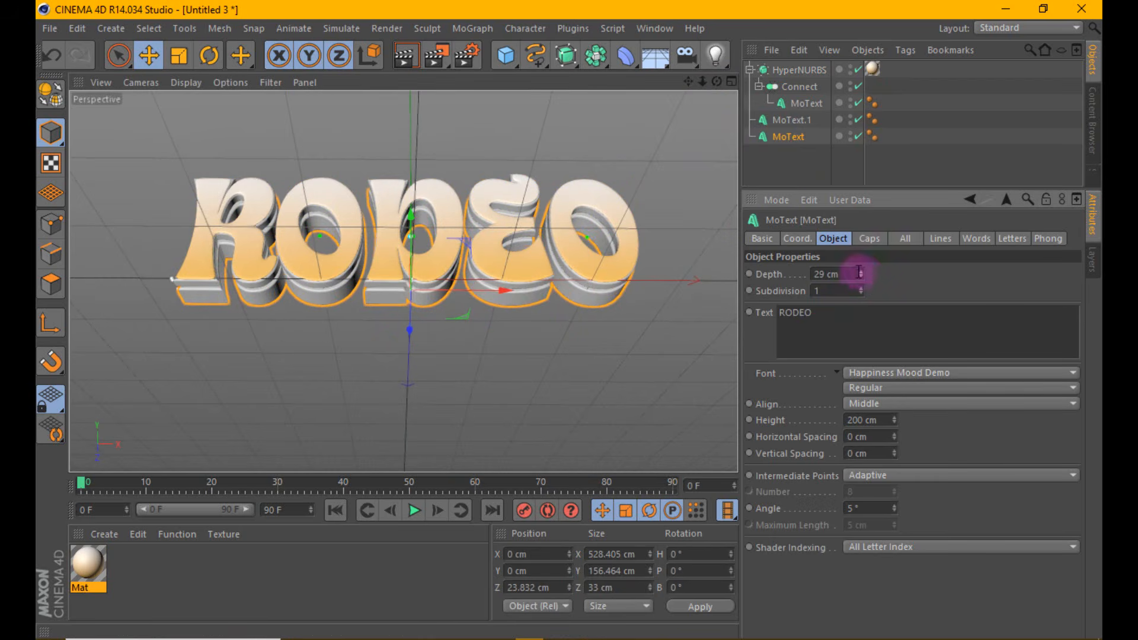
{"action": "left_click", "coordinate": [871, 238]}
{"action": "left_click", "coordinate": [868, 304]}
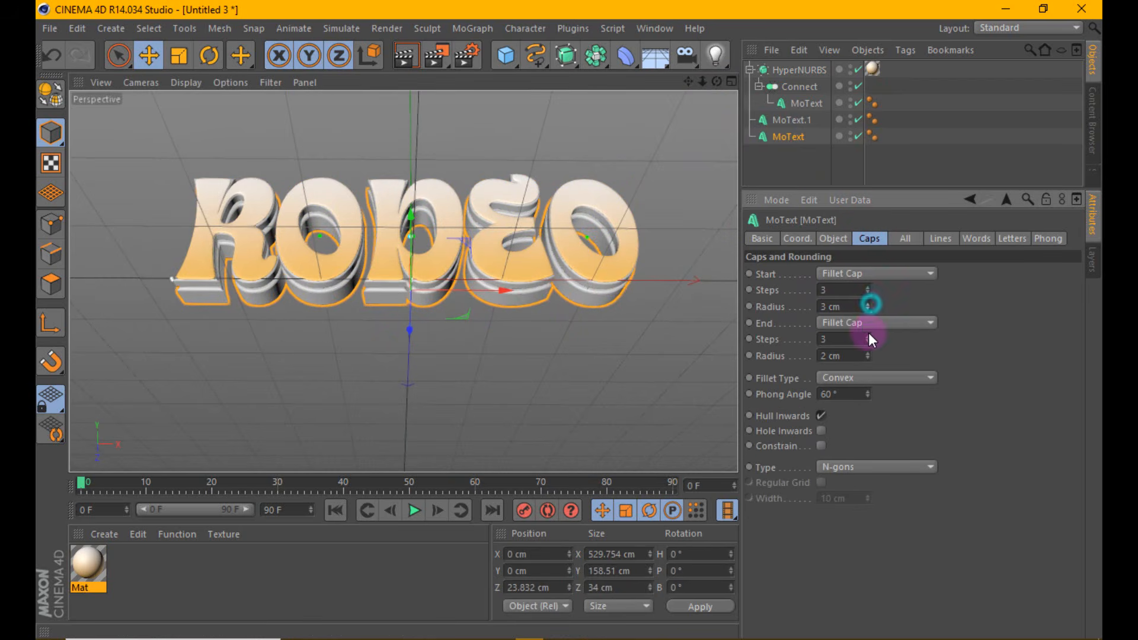
{"action": "scroll", "coordinate": [426, 285], "scroll_direction": "down", "scroll_amount": 1}
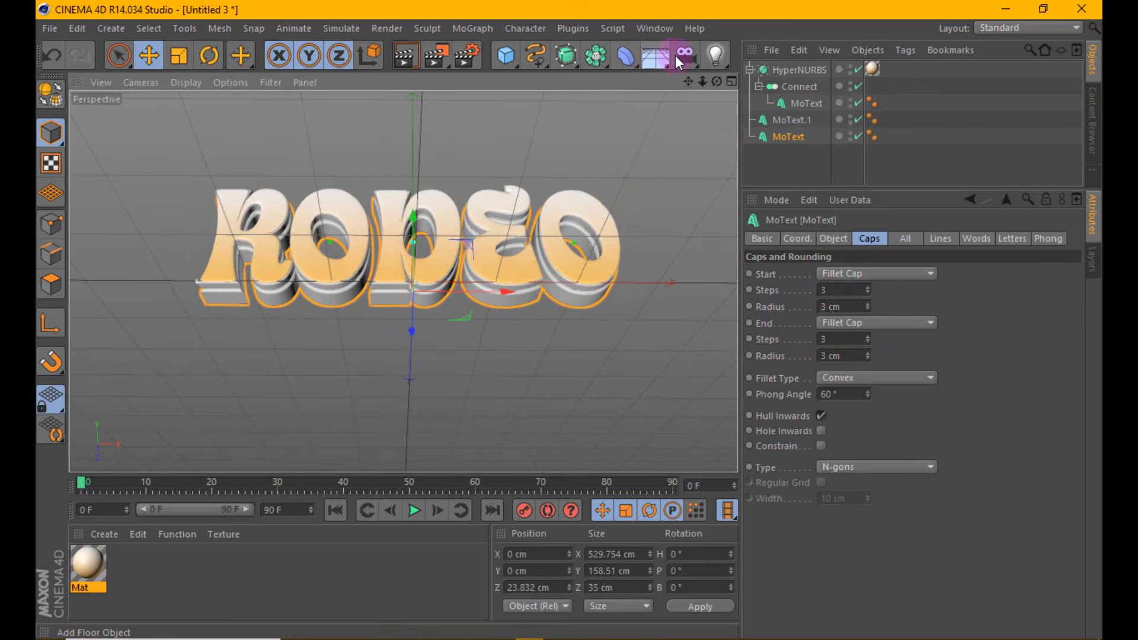
{"action": "left_click_drag", "start_coordinate": [717, 81], "coordinate": [570, 320]}
Duplicate the 29 cm deep text layer and move the new copy back to Z about 74 cm.
{"action": "left_click", "coordinate": [830, 238]}
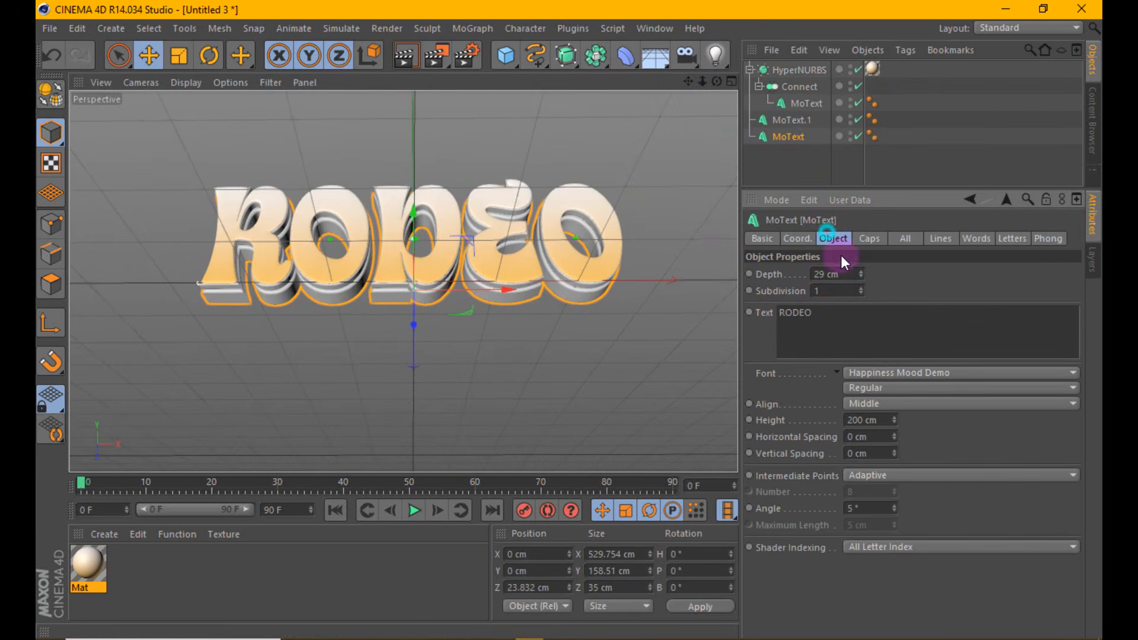
{"action": "left_click_drag", "start_coordinate": [787, 140], "coordinate": [777, 151], "text": "ctrl"}
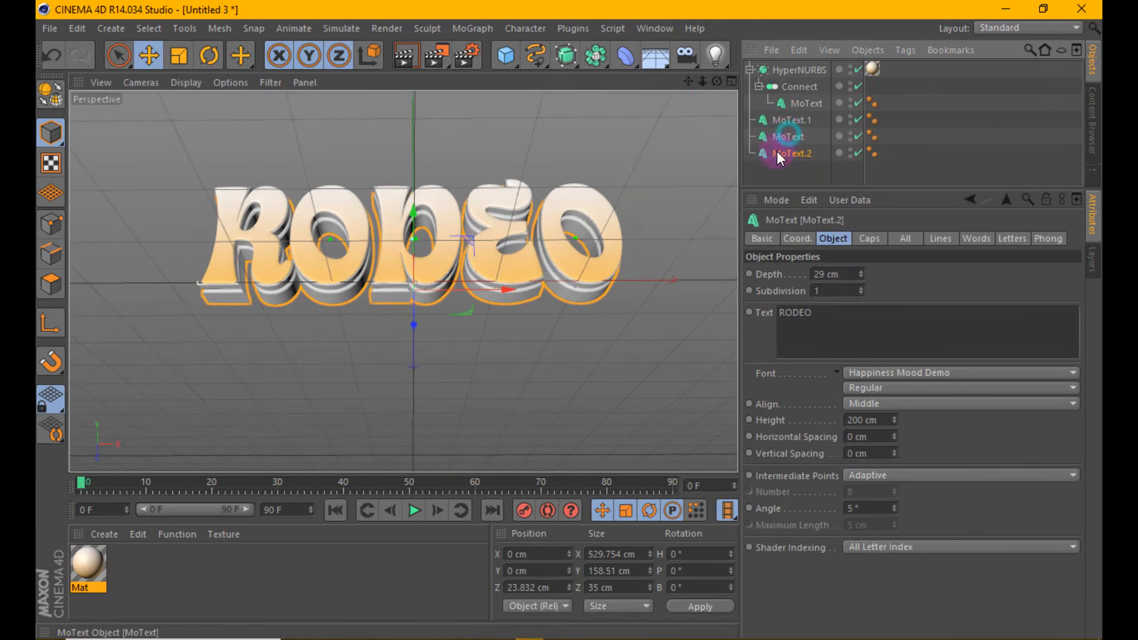
{"action": "left_click", "coordinate": [415, 326]}
{"action": "left_click_drag", "start_coordinate": [415, 326], "coordinate": [421, 335]}
Set the depth of the rearmost text layer, MoText.2, to 56 cm.
{"action": "left_click", "coordinate": [869, 238]}
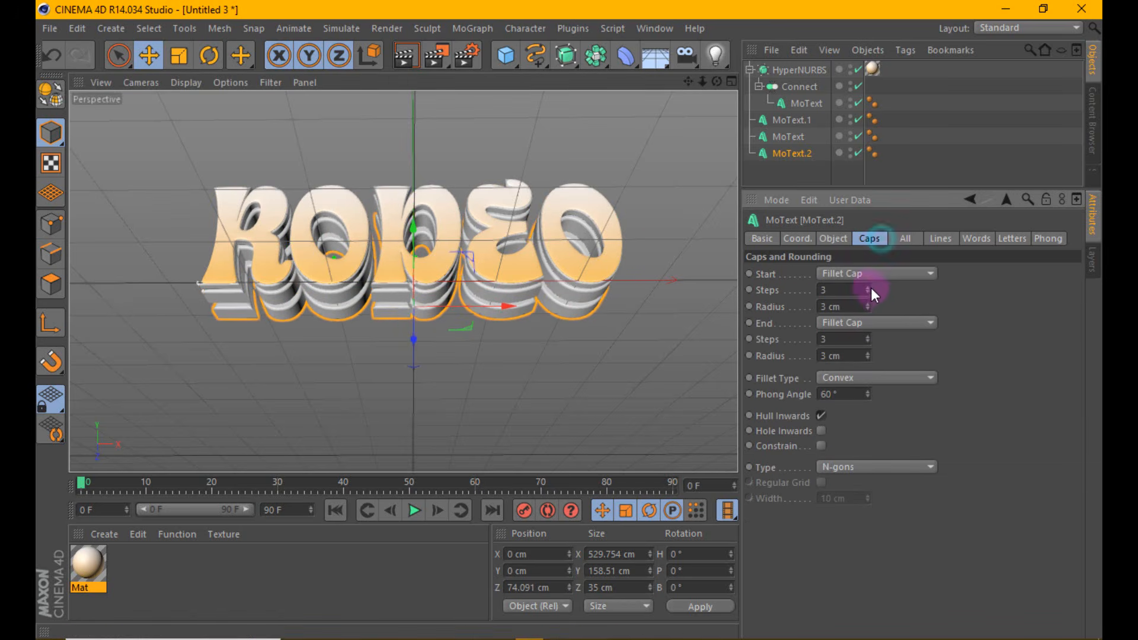
{"action": "left_click", "coordinate": [829, 239]}
{"action": "left_click_drag", "start_coordinate": [862, 266], "coordinate": [864, 261]}
{"action": "left_click_drag", "start_coordinate": [446, 268], "coordinate": [451, 258], "text": "alt"}
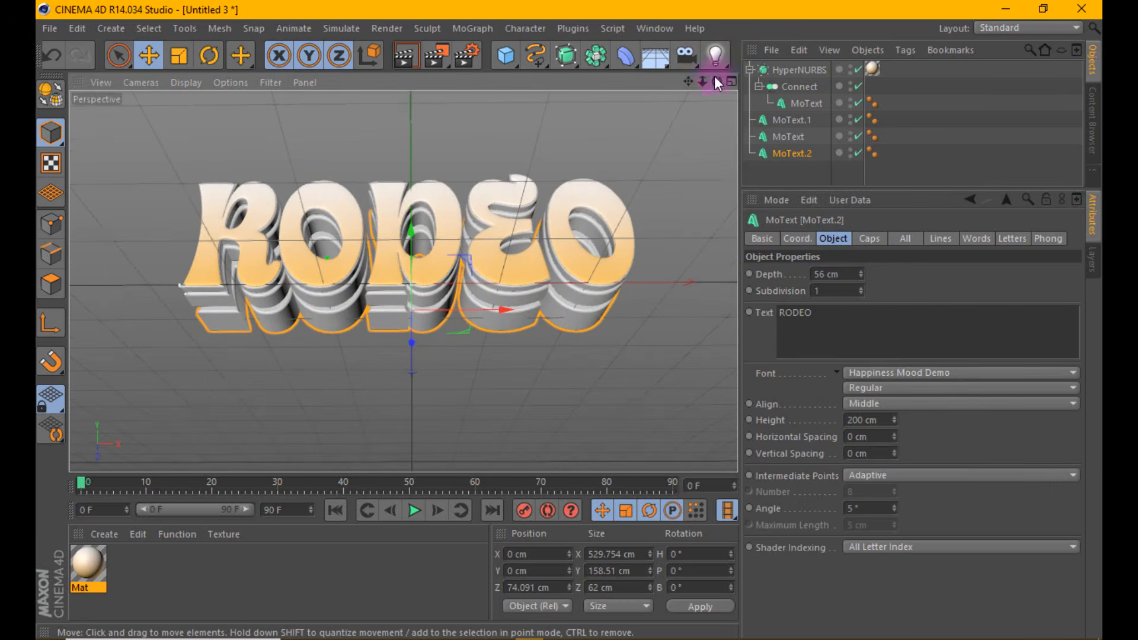
Add an Omni light to the scene with Shadow Maps (Soft) shadows.
{"action": "left_click_drag", "start_coordinate": [715, 55], "coordinate": [765, 77]}
{"action": "left_click", "coordinate": [864, 386]}
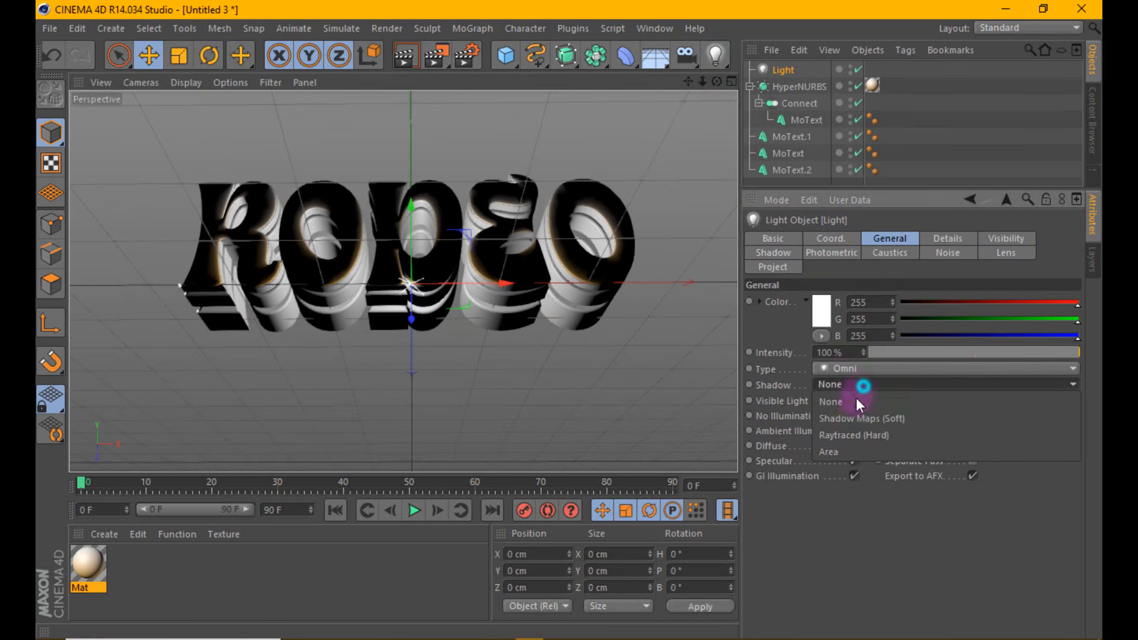
{"action": "left_click", "coordinate": [860, 418]}
In the four-view layout, move the light to about X 131 cm, Y -115 cm, Z -181 cm.
{"action": "left_click", "coordinate": [729, 82]}
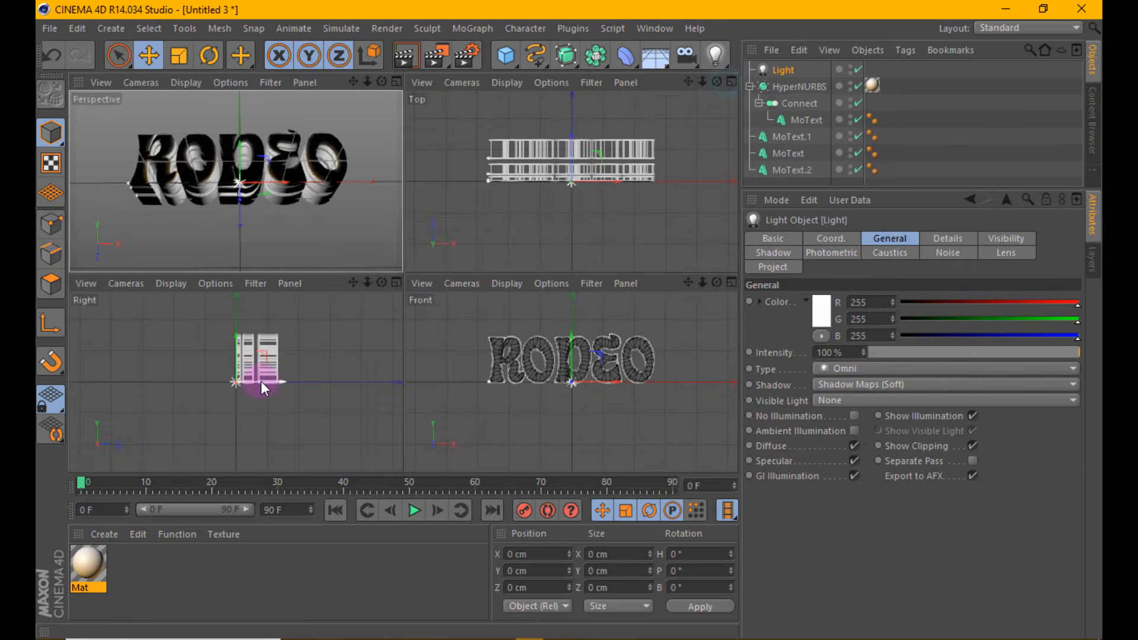
{"action": "left_click_drag", "start_coordinate": [261, 382], "coordinate": [205, 376]}
{"action": "left_click_drag", "start_coordinate": [570, 341], "coordinate": [566, 374]}
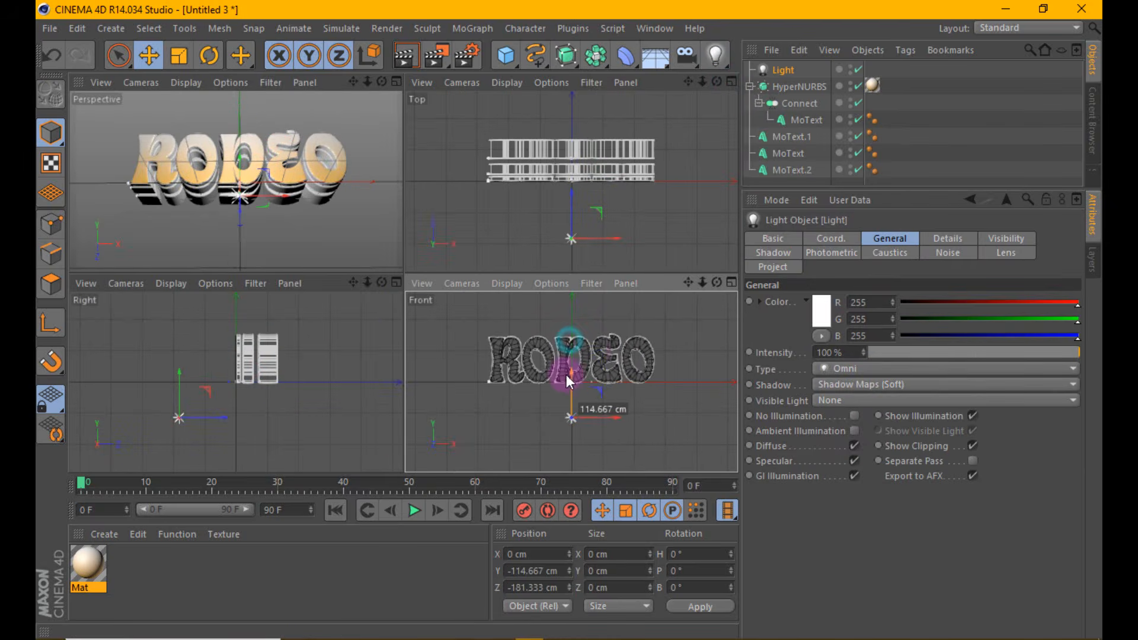
{"action": "left_click_drag", "start_coordinate": [596, 418], "coordinate": [638, 419]}
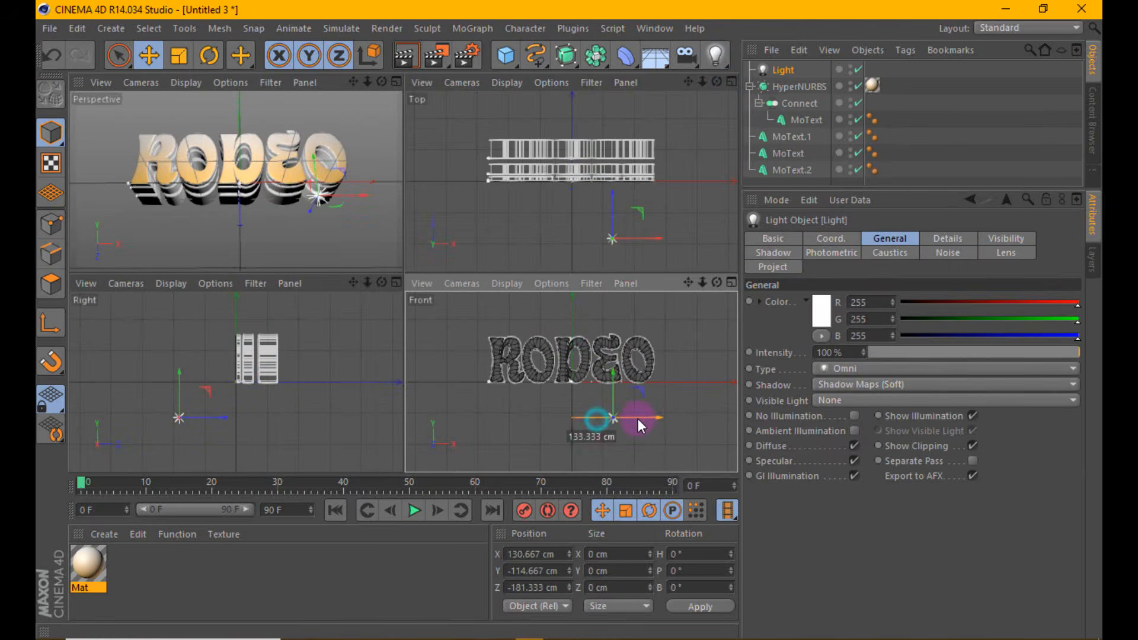
Render a preview of the perspective view and move the rearmost text layer, MoText.2, forward to Z about 71 cm.
{"action": "left_click", "coordinate": [396, 83]}
{"action": "left_click", "coordinate": [403, 56]}
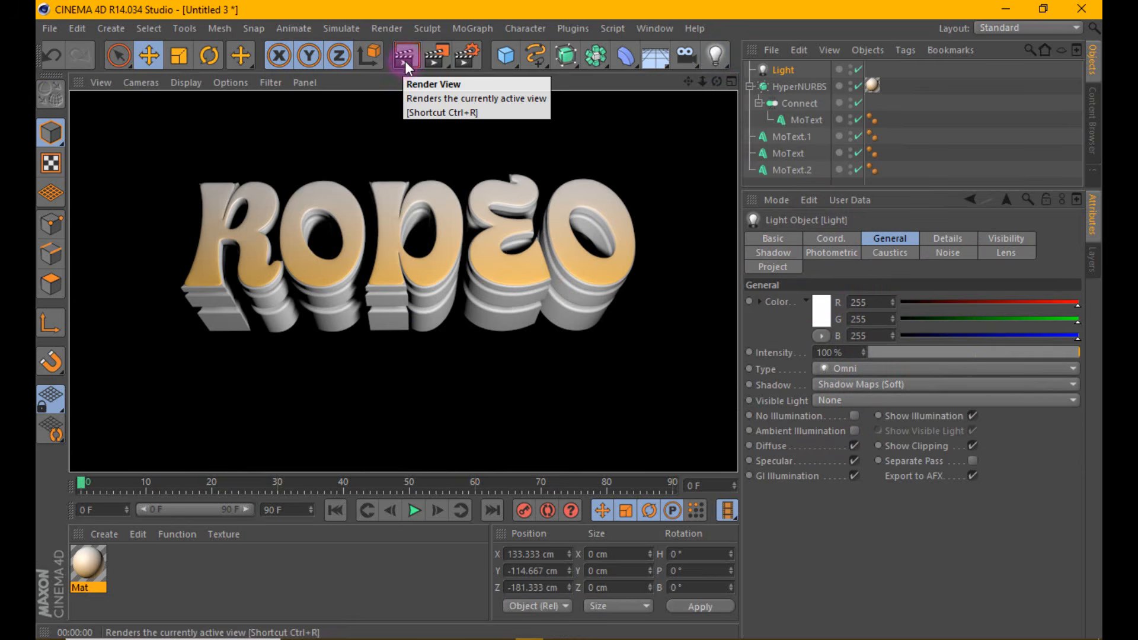
{"action": "left_click", "coordinate": [788, 170]}
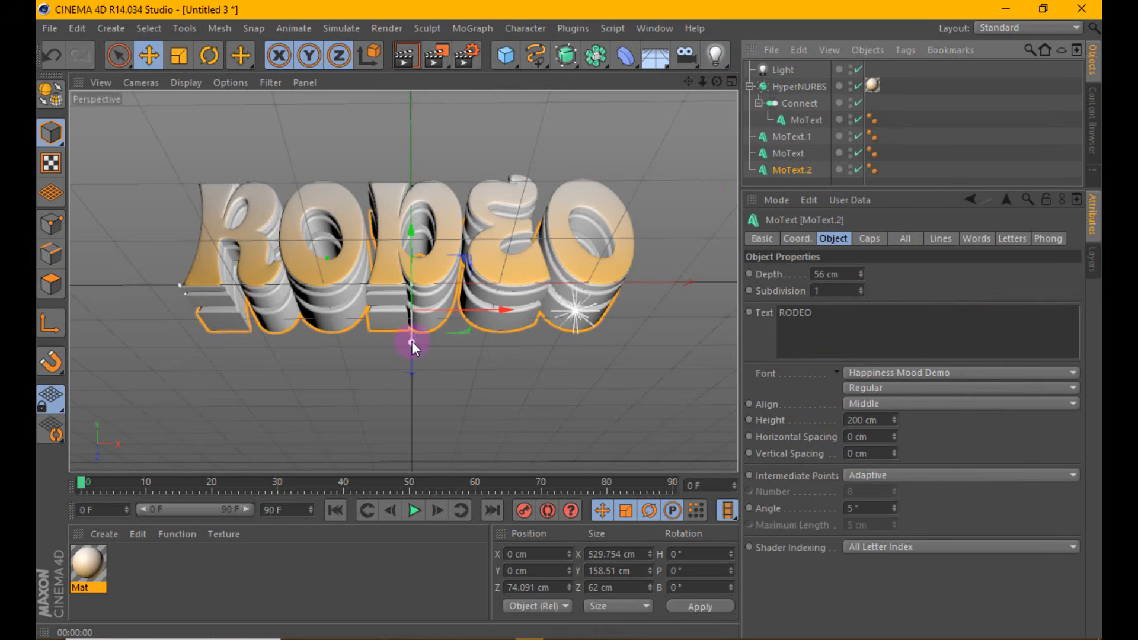
{"action": "left_click_drag", "start_coordinate": [411, 341], "coordinate": [411, 340]}
Create a new material with Color and Specular off and Reflection on, set to Additive at 22% brightness.
{"action": "double_click", "coordinate": [155, 571]}
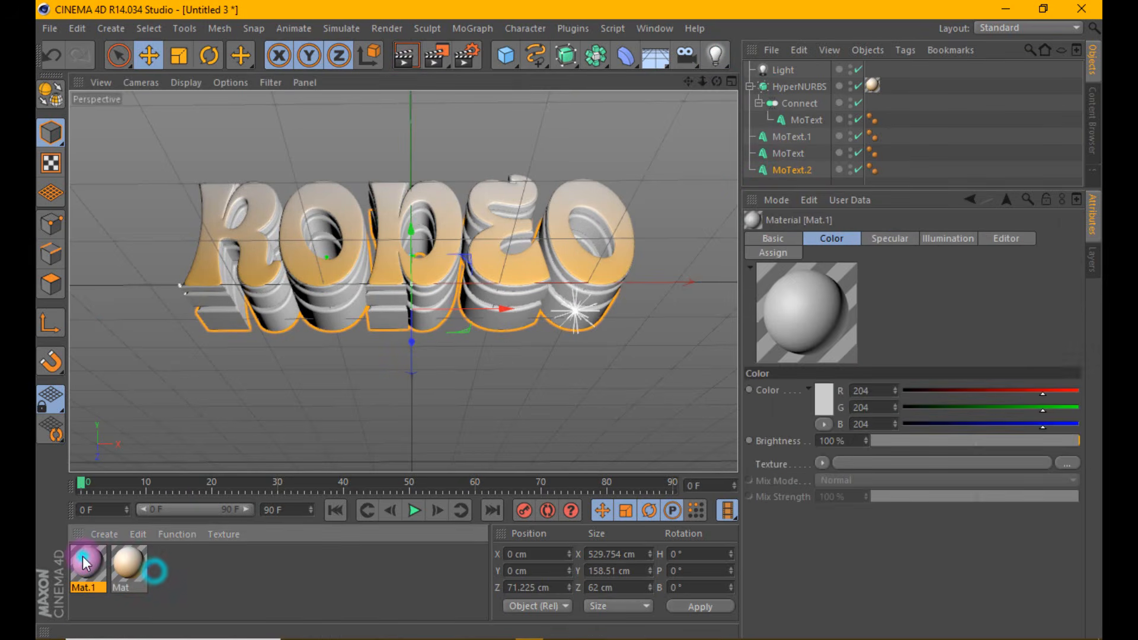
{"action": "double_click", "coordinate": [83, 560]}
{"action": "left_click", "coordinate": [364, 289]}
{"action": "left_click", "coordinate": [363, 438]}
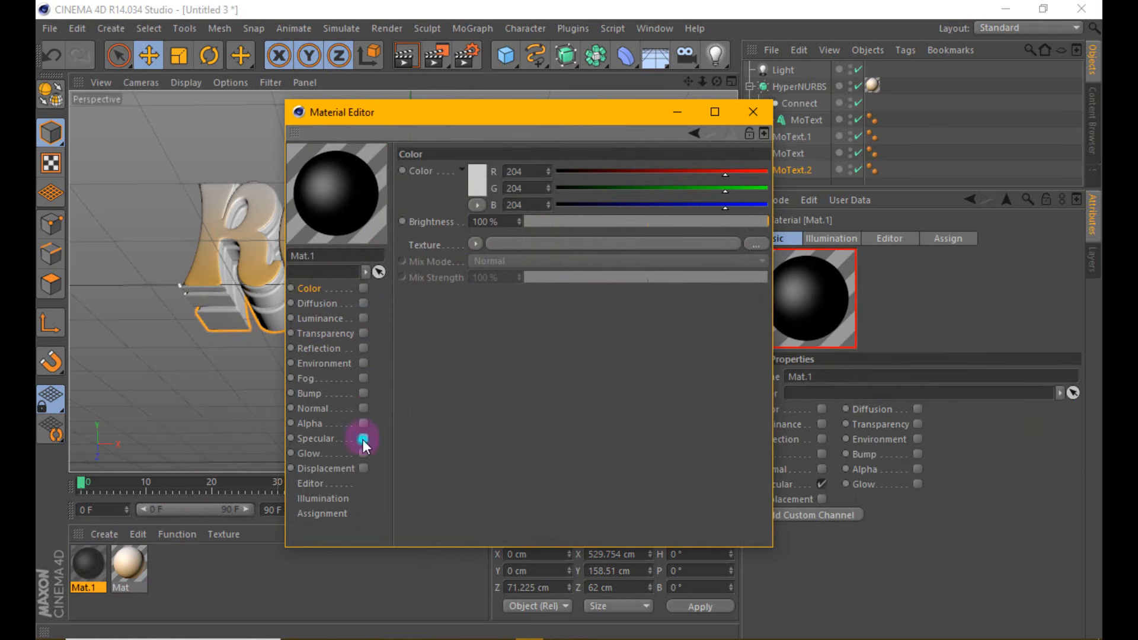
{"action": "left_click", "coordinate": [368, 345]}
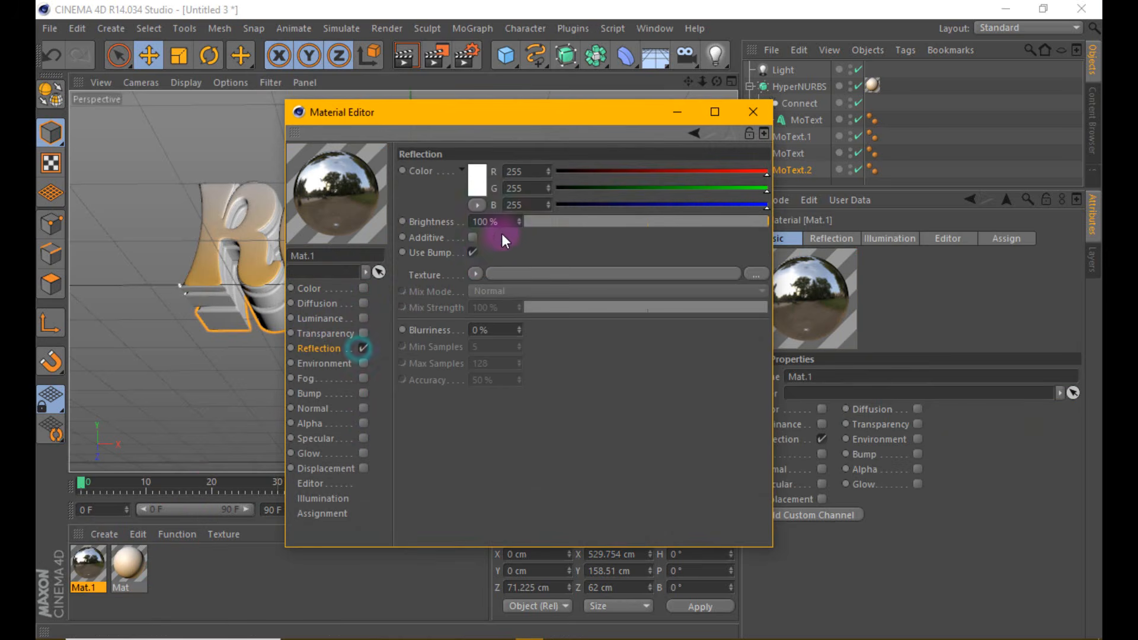
{"action": "left_click", "coordinate": [472, 238]}
{"action": "left_click", "coordinate": [578, 221]}
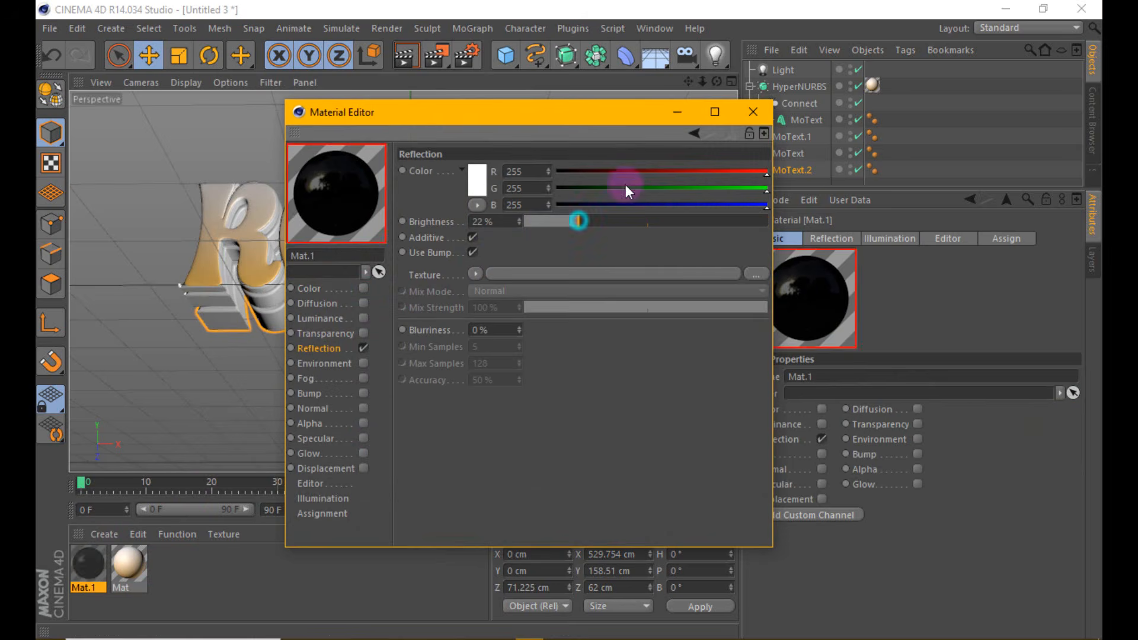
{"action": "left_click", "coordinate": [753, 113]}
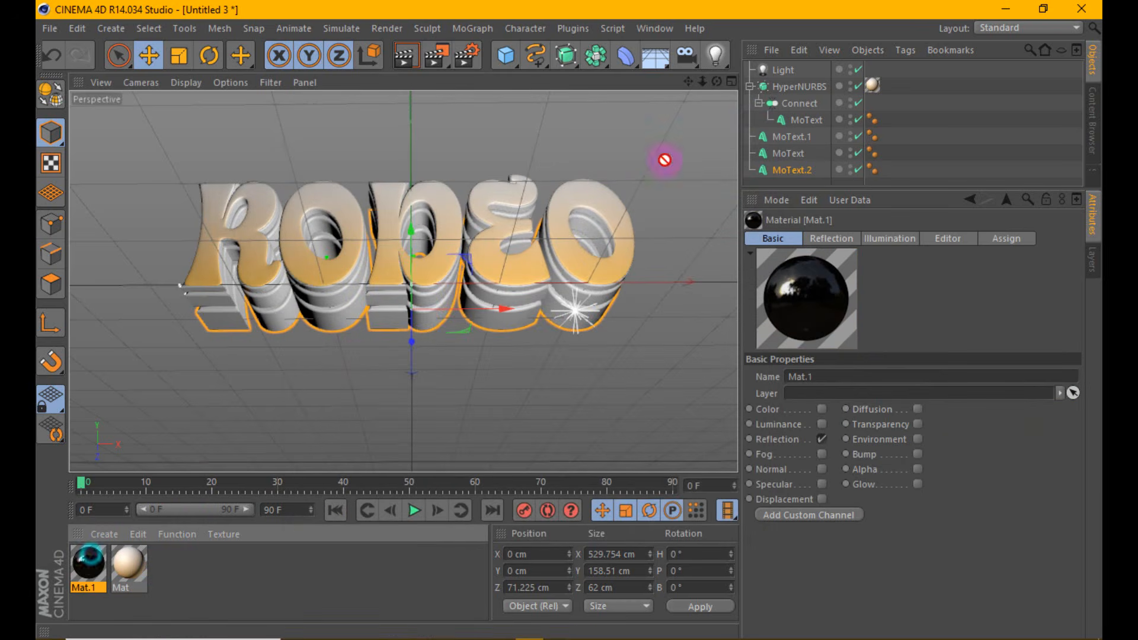
Apply the black reflective material to the MoText.1 layer, then adjust that layer's depth slightly.
{"action": "left_click_drag", "start_coordinate": [795, 133], "coordinate": [795, 137]}
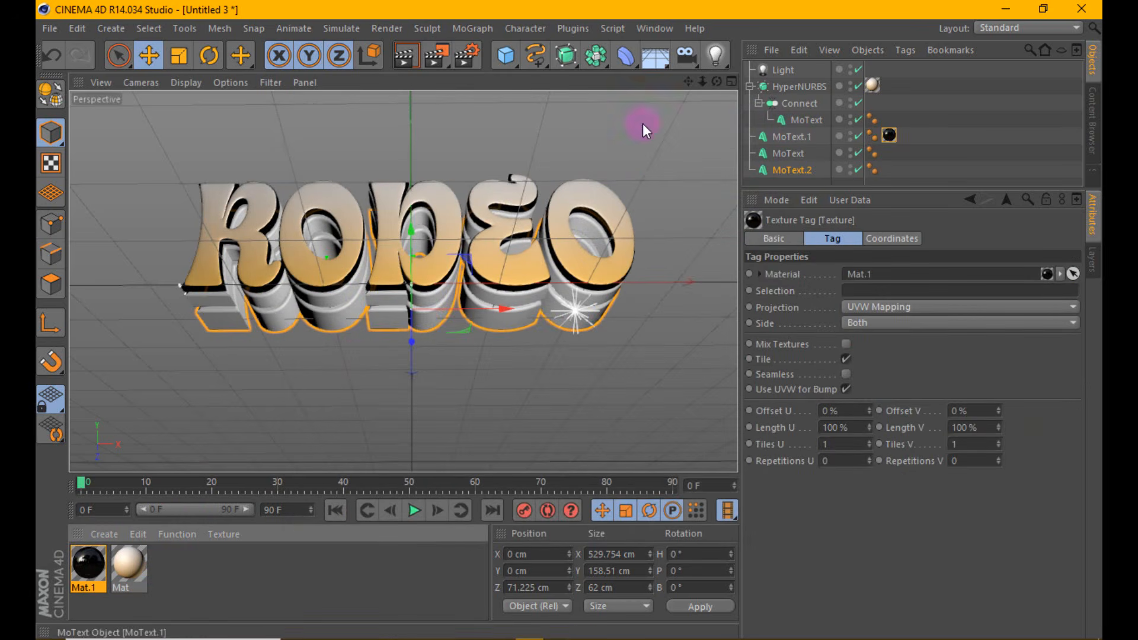
{"action": "left_click", "coordinate": [415, 55]}
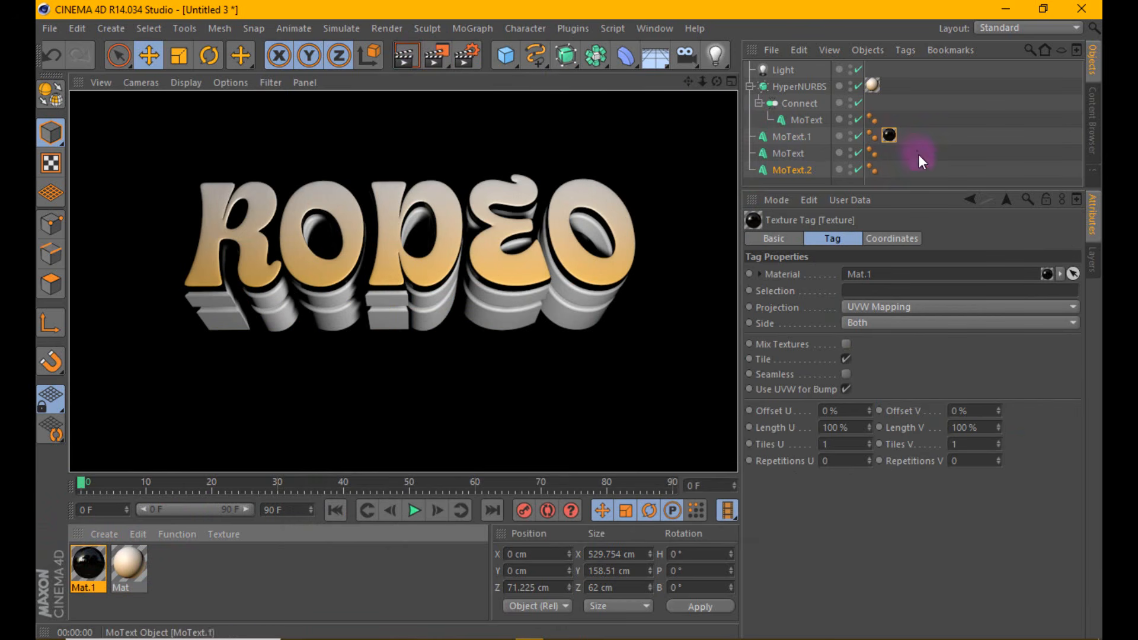
{"action": "left_click", "coordinate": [802, 137]}
{"action": "left_click_drag", "start_coordinate": [858, 272], "coordinate": [858, 270]}
Move the MoText and MoText.2 layers back together to Z about 55 cm and render a preview.
{"action": "left_click_drag", "start_coordinate": [820, 155], "coordinate": [792, 184]}
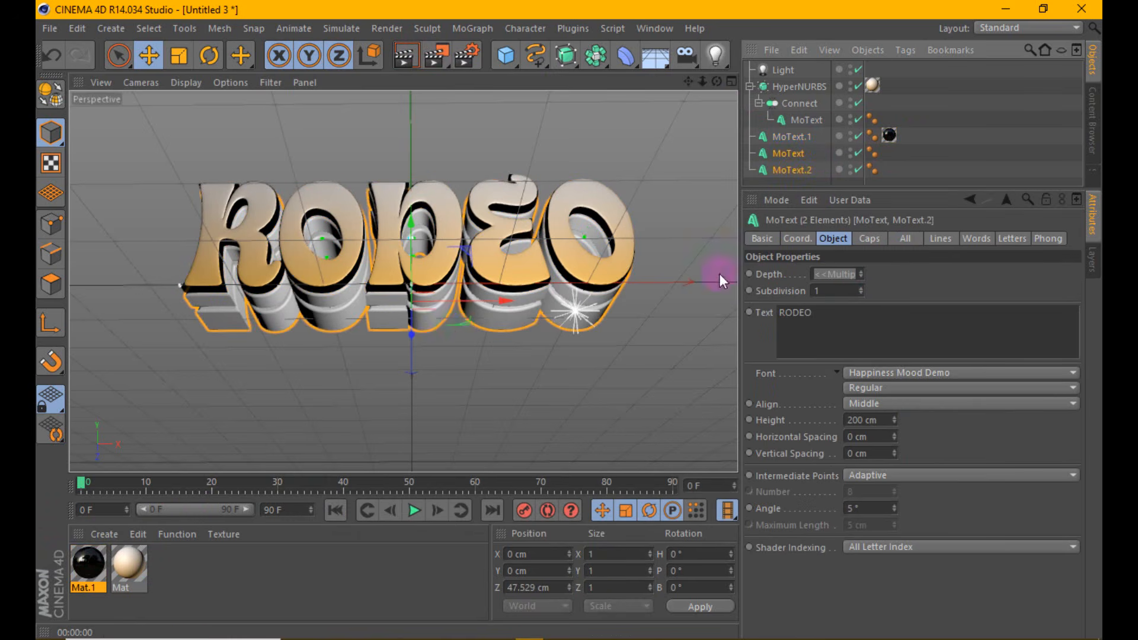
{"action": "left_click_drag", "start_coordinate": [411, 330], "coordinate": [413, 333]}
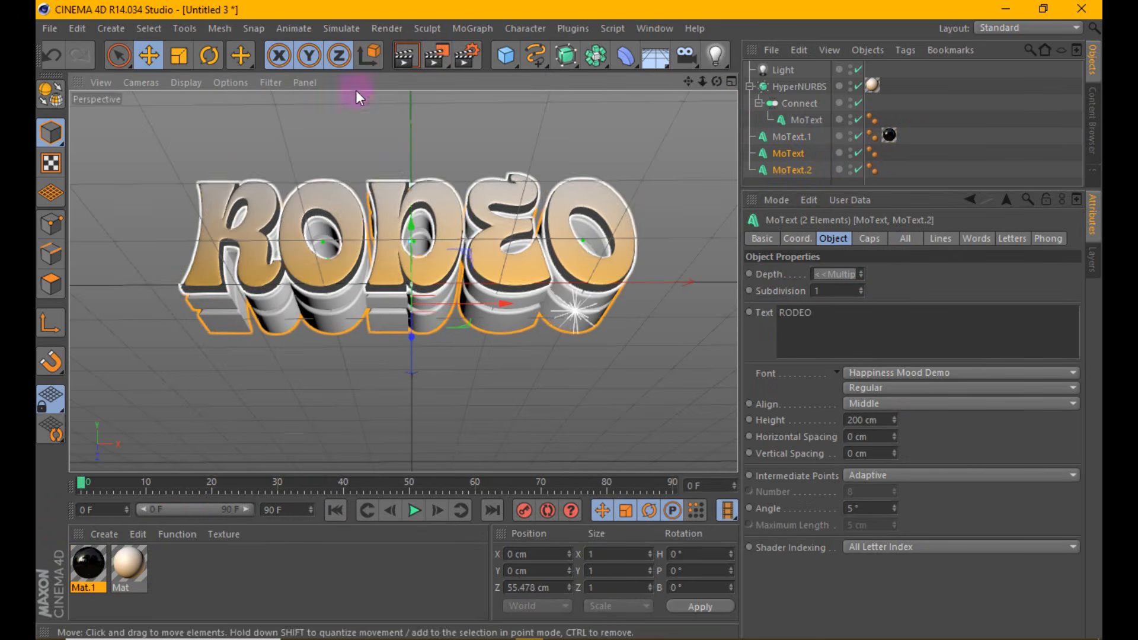
{"action": "left_click", "coordinate": [404, 56]}
{"action": "left_click", "coordinate": [435, 297]}
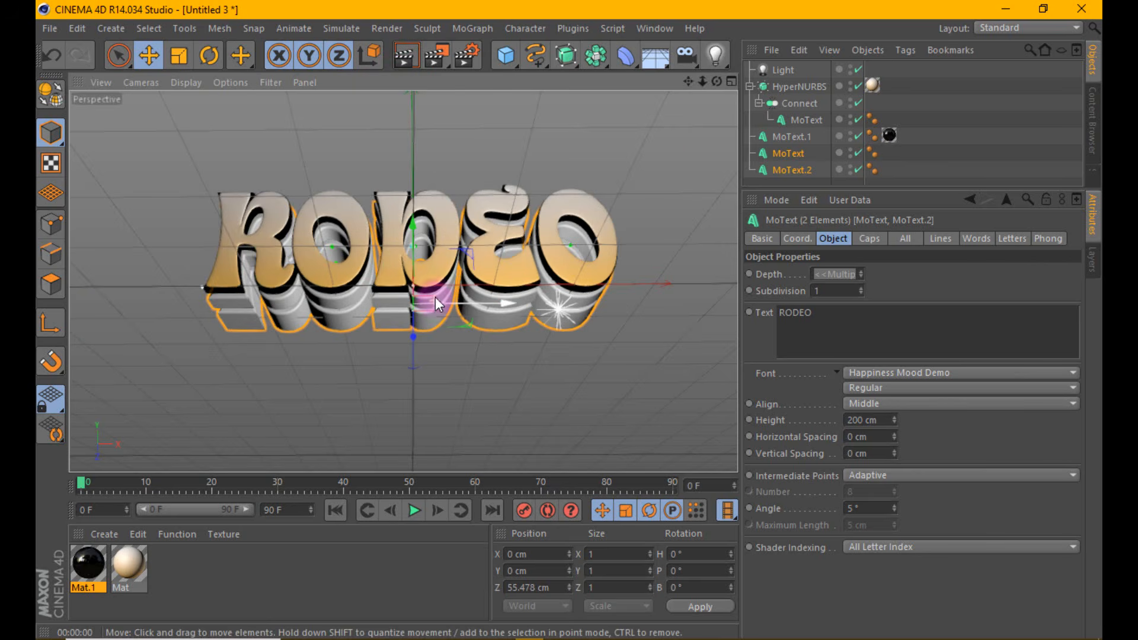
Create a material with Color off and Reflection on at 100% brightness, and preview it applied to the MoText layer.
{"action": "left_click_drag", "start_coordinate": [717, 81], "coordinate": [717, 98]}
{"action": "scroll", "coordinate": [463, 226], "scroll_direction": "up", "scroll_amount": 2}
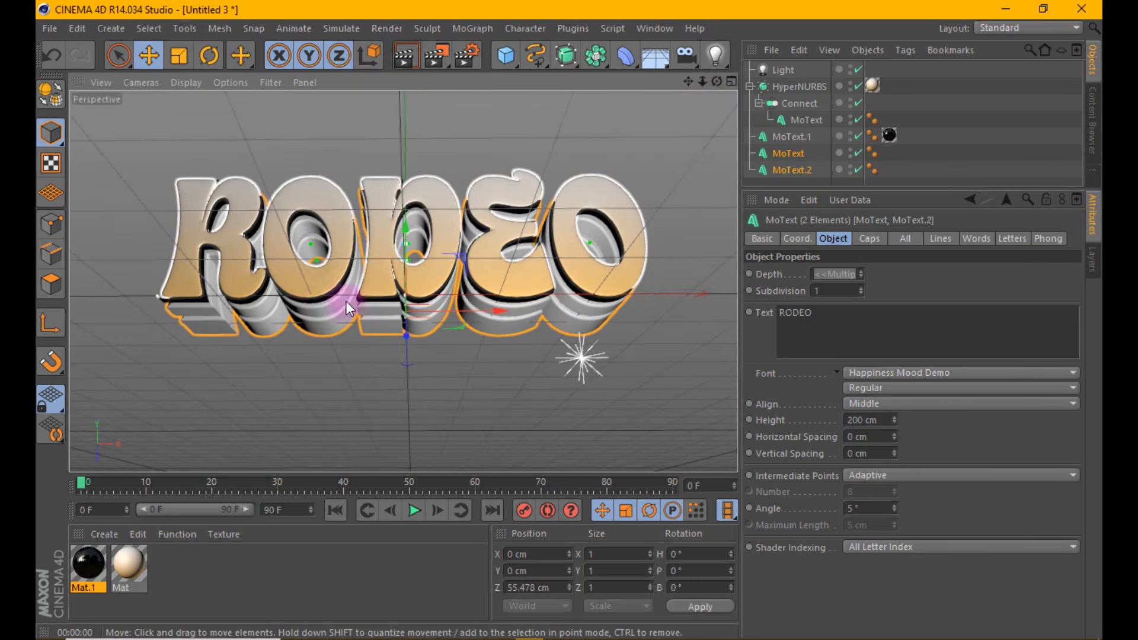
{"action": "double_click", "coordinate": [174, 590]}
{"action": "double_click", "coordinate": [88, 563]}
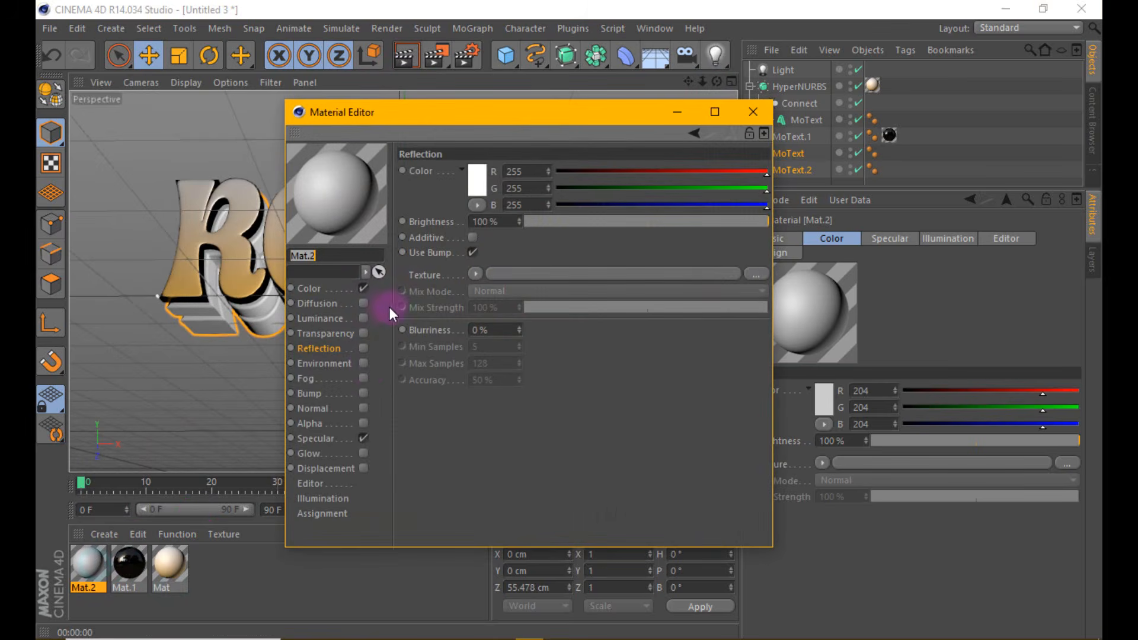
{"action": "left_click", "coordinate": [363, 349]}
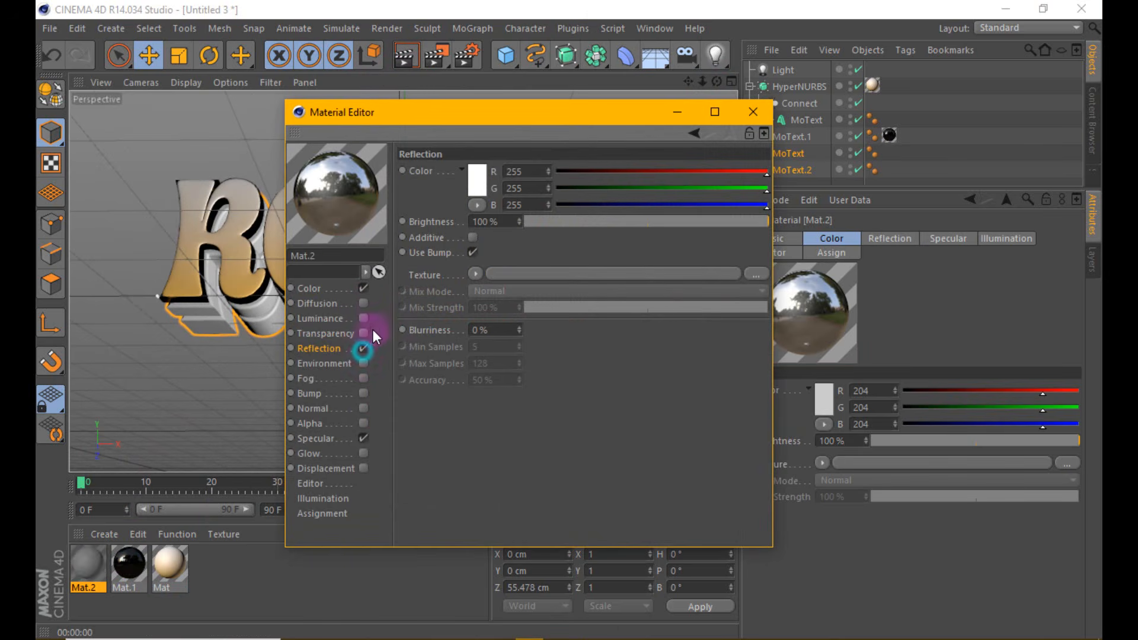
{"action": "left_click", "coordinate": [363, 288]}
{"action": "left_click", "coordinate": [754, 111]}
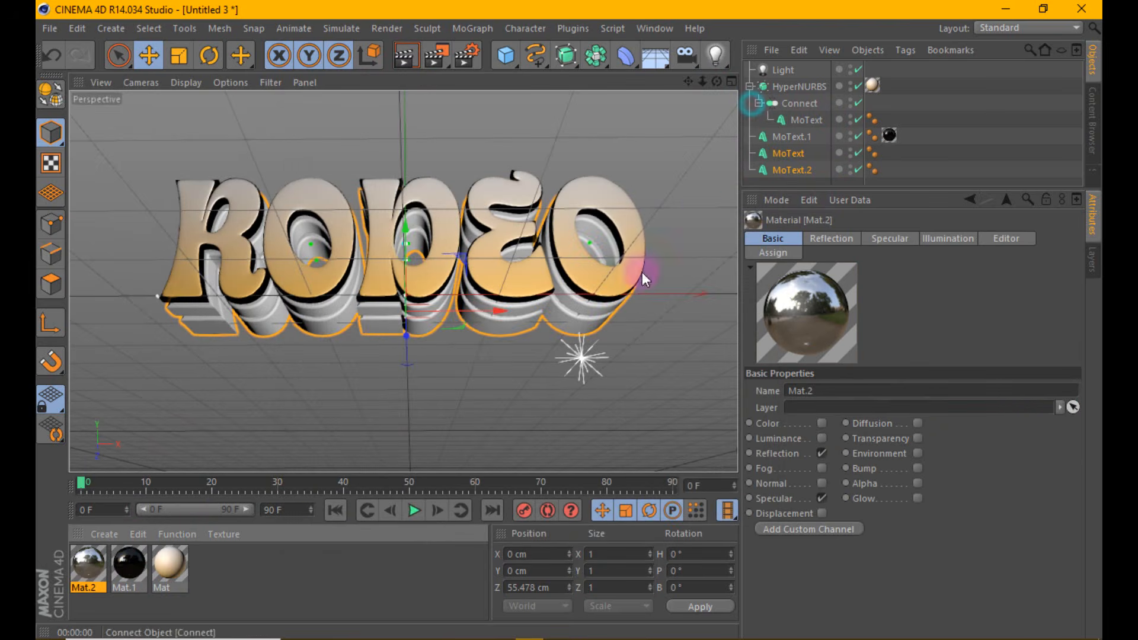
{"action": "left_click_drag", "start_coordinate": [423, 361], "coordinate": [807, 154]}
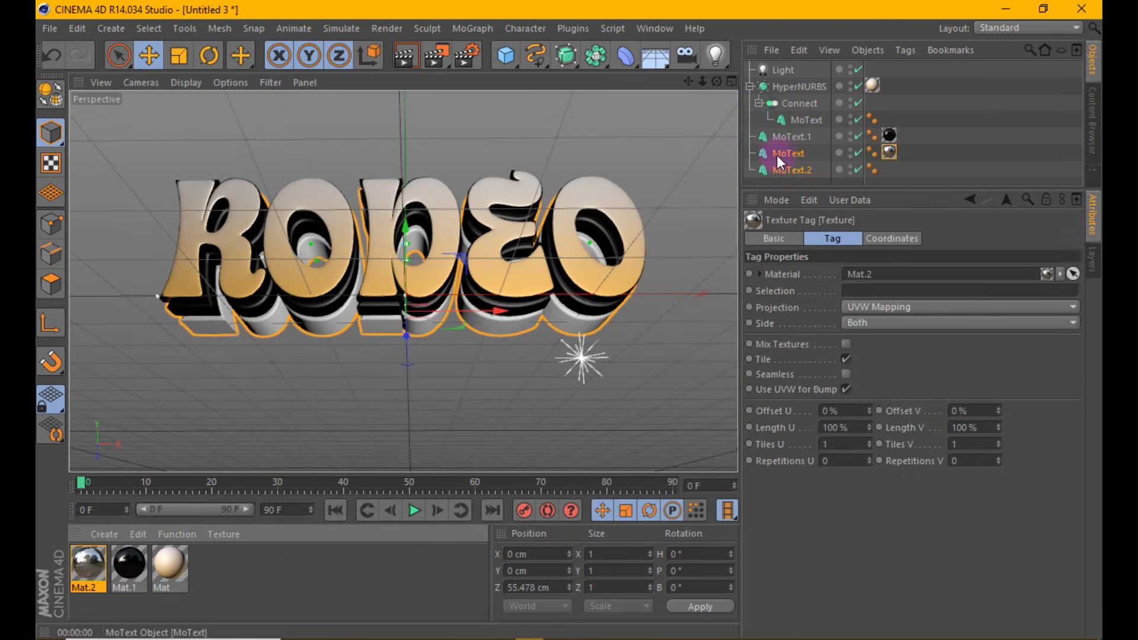
{"action": "left_click", "coordinate": [403, 55]}
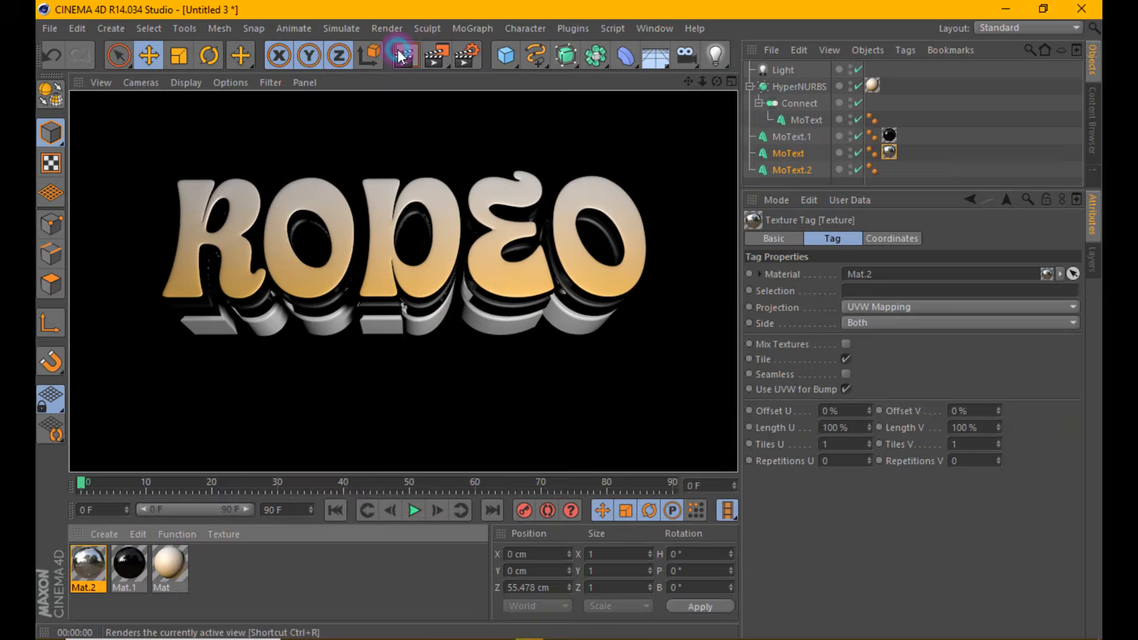
Create another material and set its color to yellow, RGB 252, 216, 70.
{"action": "double_click", "coordinate": [219, 559]}
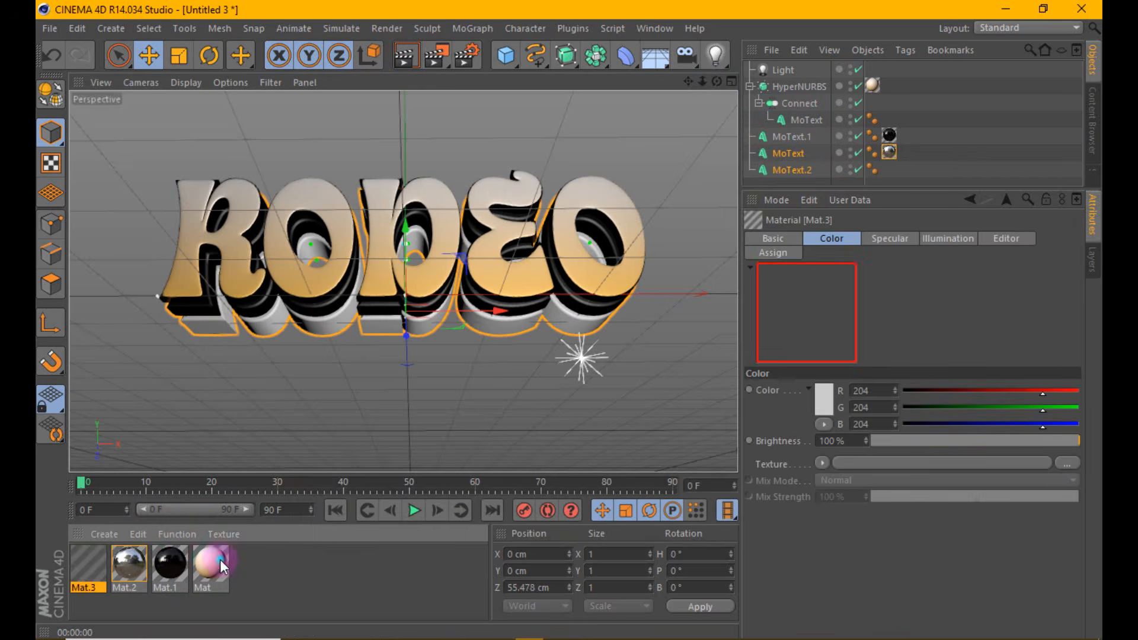
{"action": "double_click", "coordinate": [101, 564]}
{"action": "left_click", "coordinate": [331, 289]}
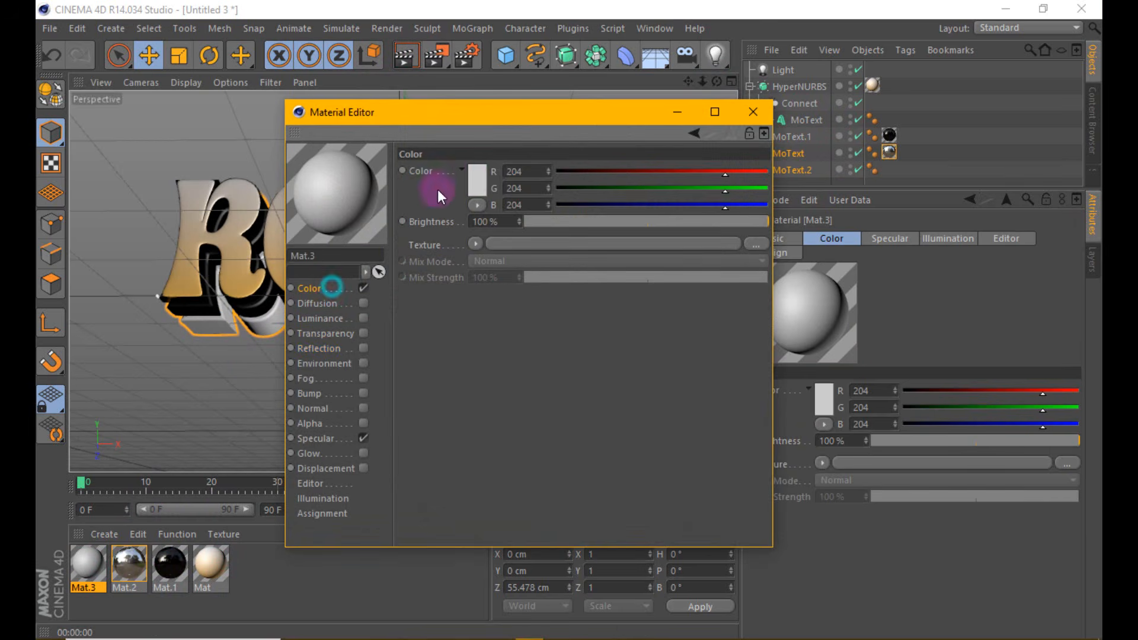
{"action": "left_click", "coordinate": [471, 178]}
{"action": "left_click", "coordinate": [469, 114]}
{"action": "left_click", "coordinate": [452, 124]}
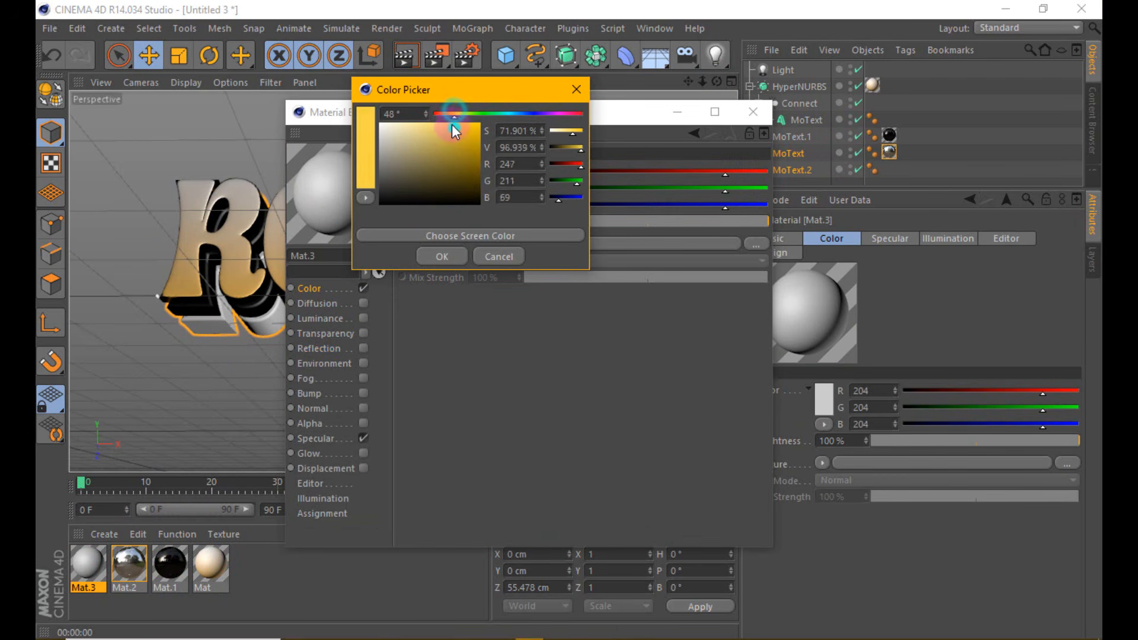
{"action": "left_click", "coordinate": [449, 256]}
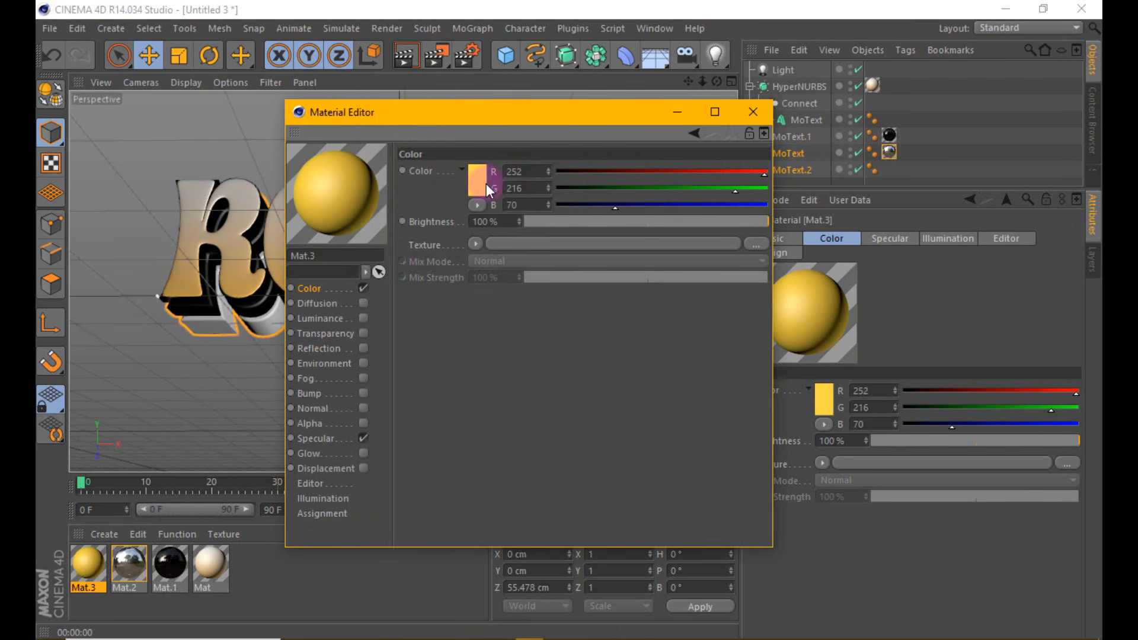
Shift the yellow material's color to a darker orange-gold, RGB 208, 154, 46.
{"action": "left_click", "coordinate": [477, 178]}
{"action": "left_click", "coordinate": [461, 126]}
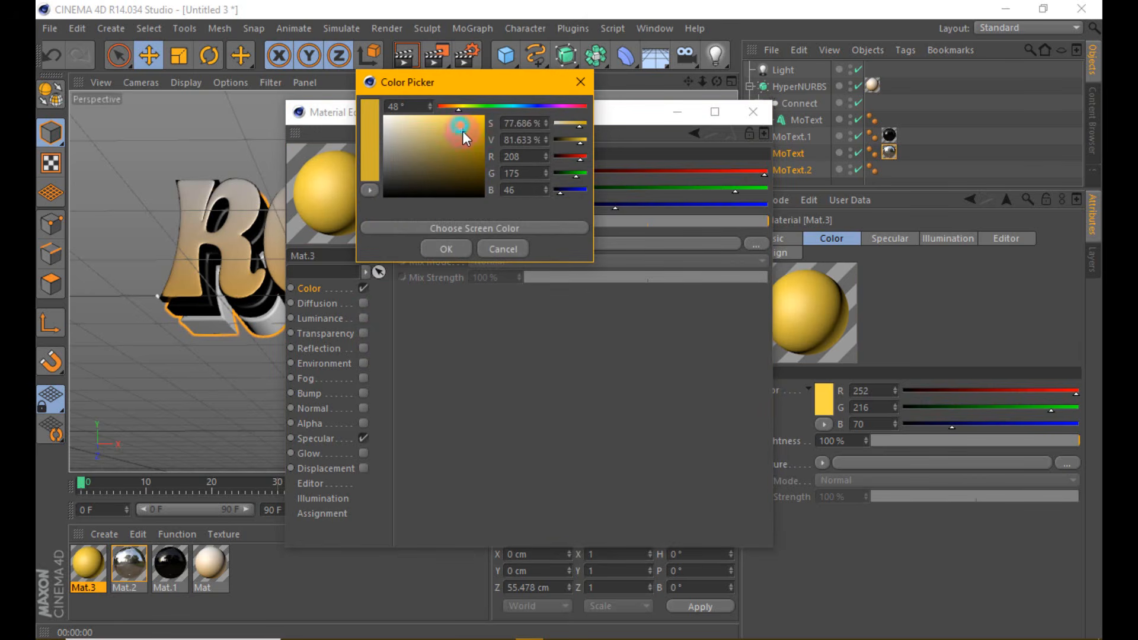
{"action": "left_click", "coordinate": [444, 249]}
{"action": "left_click", "coordinate": [470, 176]}
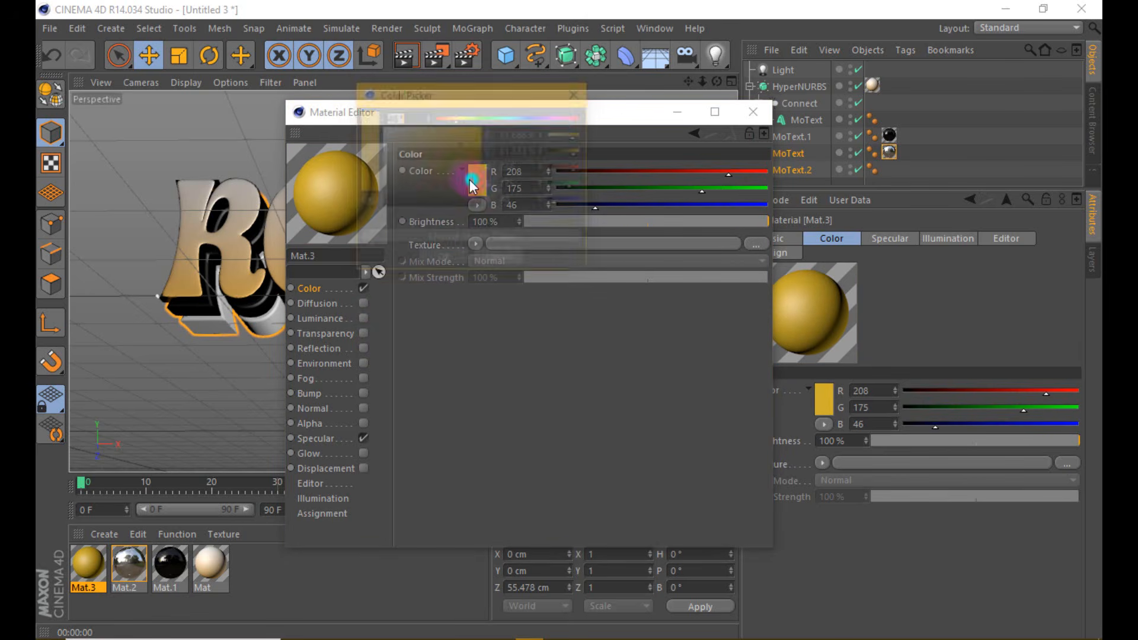
{"action": "left_click_drag", "start_coordinate": [454, 125], "coordinate": [453, 122]}
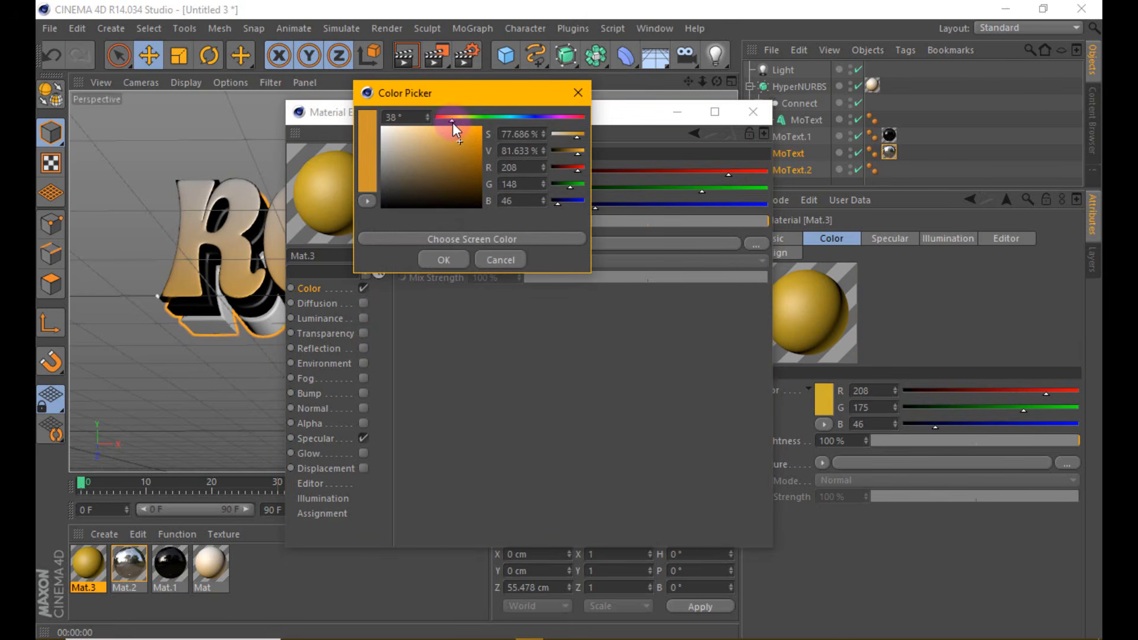
{"action": "left_click", "coordinate": [457, 260]}
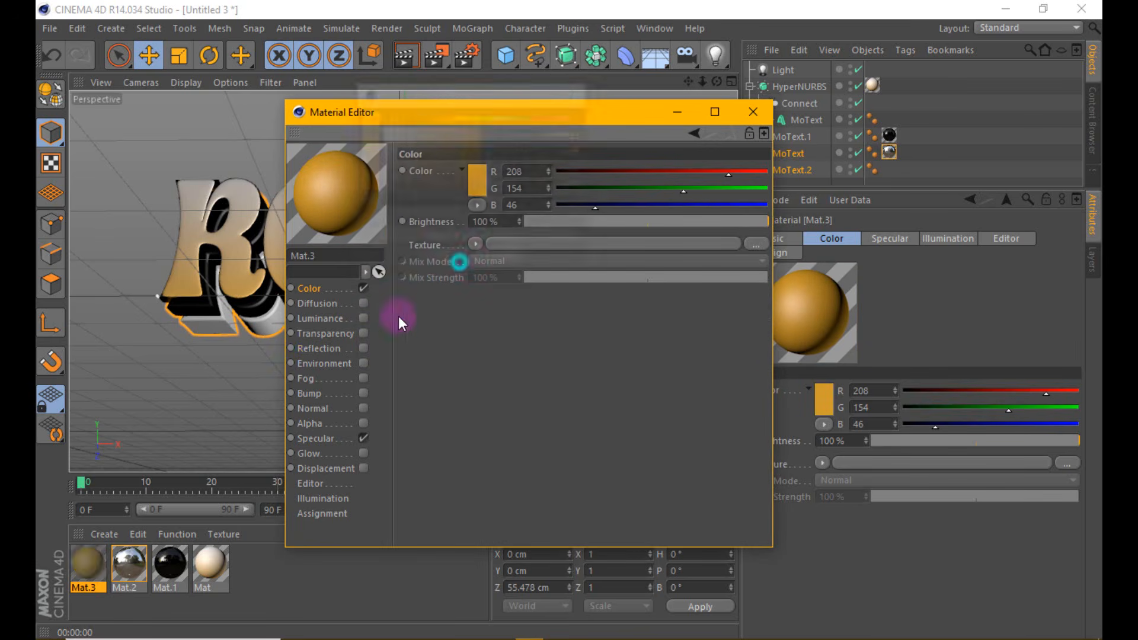
Enable Reflection on the gold material with color RGB 247, 185, 114, and apply the material to the MoText.2 layer.
{"action": "left_click", "coordinate": [364, 348]}
{"action": "left_click", "coordinate": [479, 180]}
{"action": "left_click", "coordinate": [445, 133]}
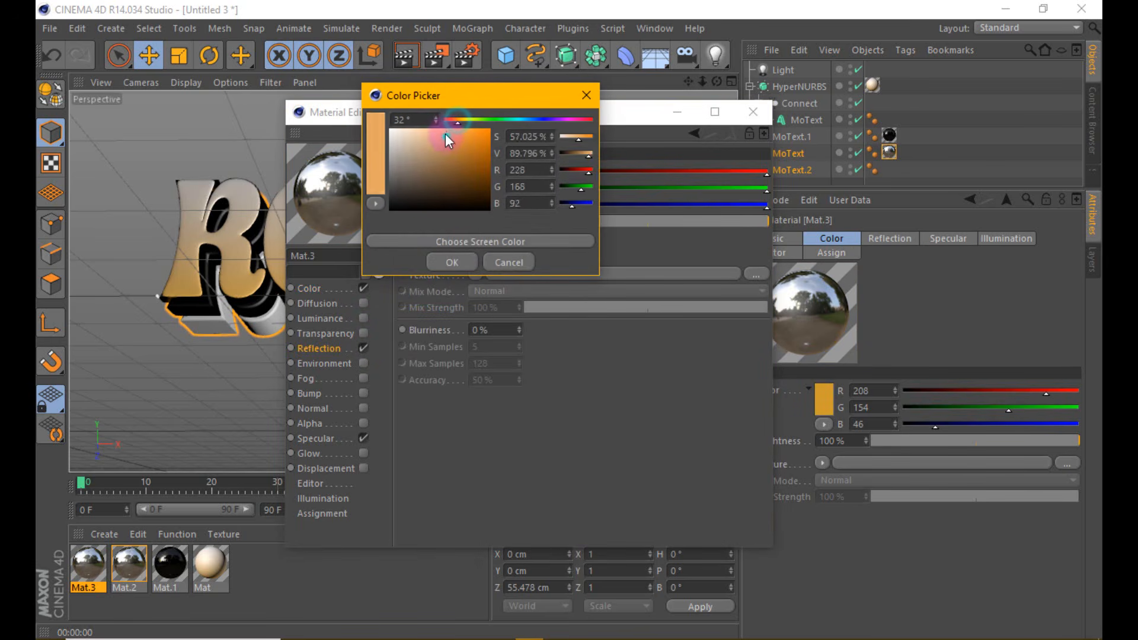
{"action": "left_click", "coordinate": [452, 260]}
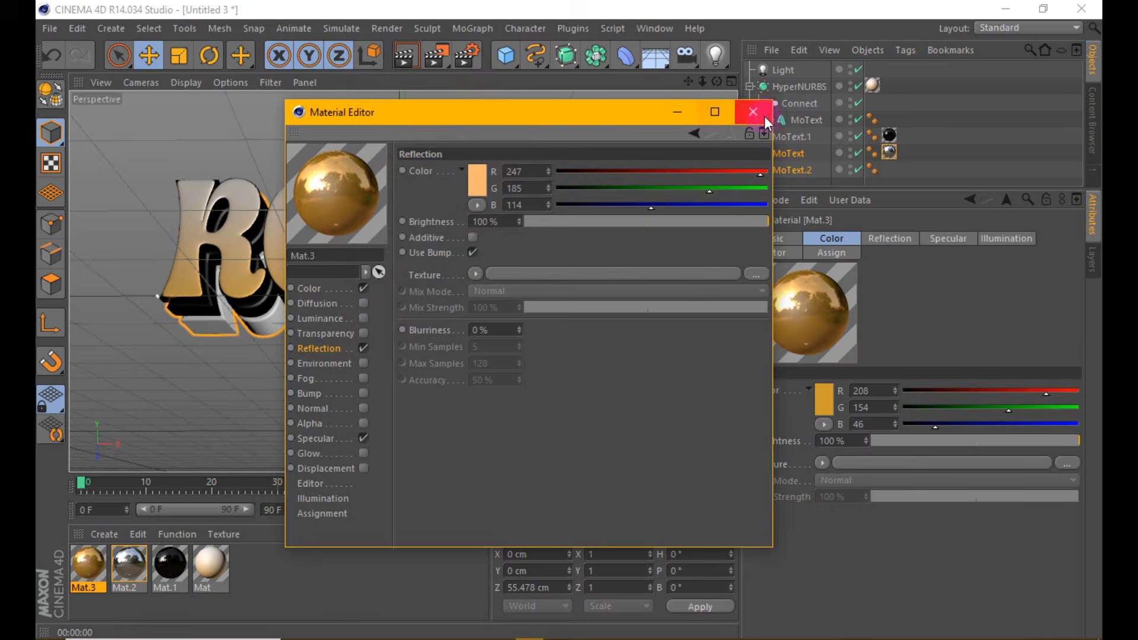
{"action": "left_click", "coordinate": [752, 113]}
{"action": "left_click_drag", "start_coordinate": [770, 168], "coordinate": [768, 170]}
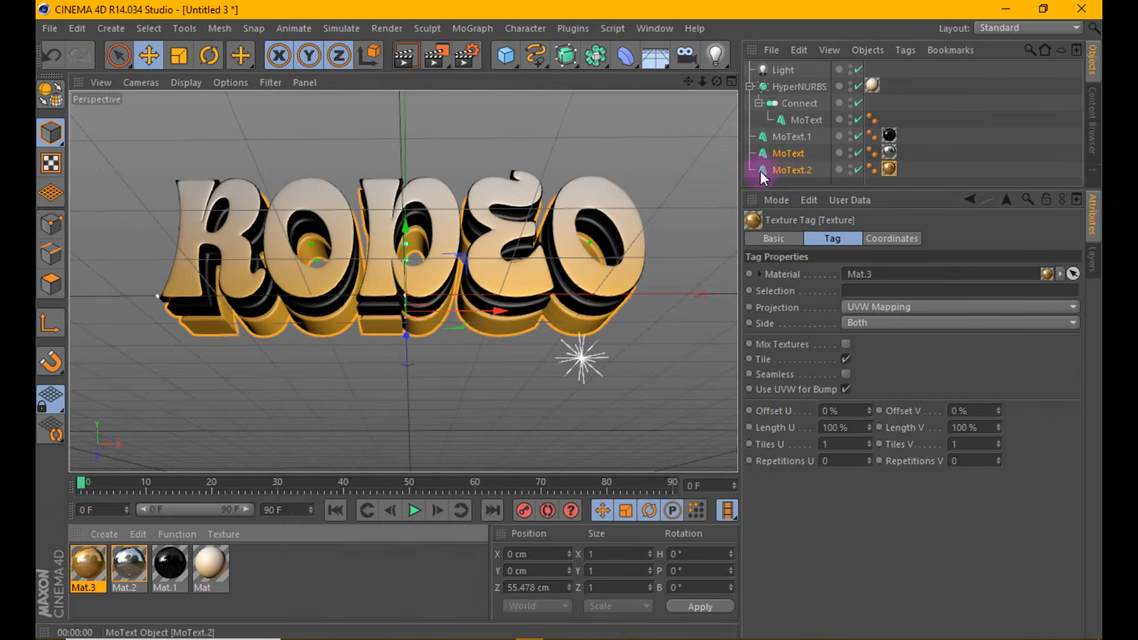
Render a preview of the title in the perspective view with all layer materials applied.
{"action": "scroll", "coordinate": [530, 221], "scroll_direction": "down", "scroll_amount": 2}
{"action": "left_click", "coordinate": [411, 58]}
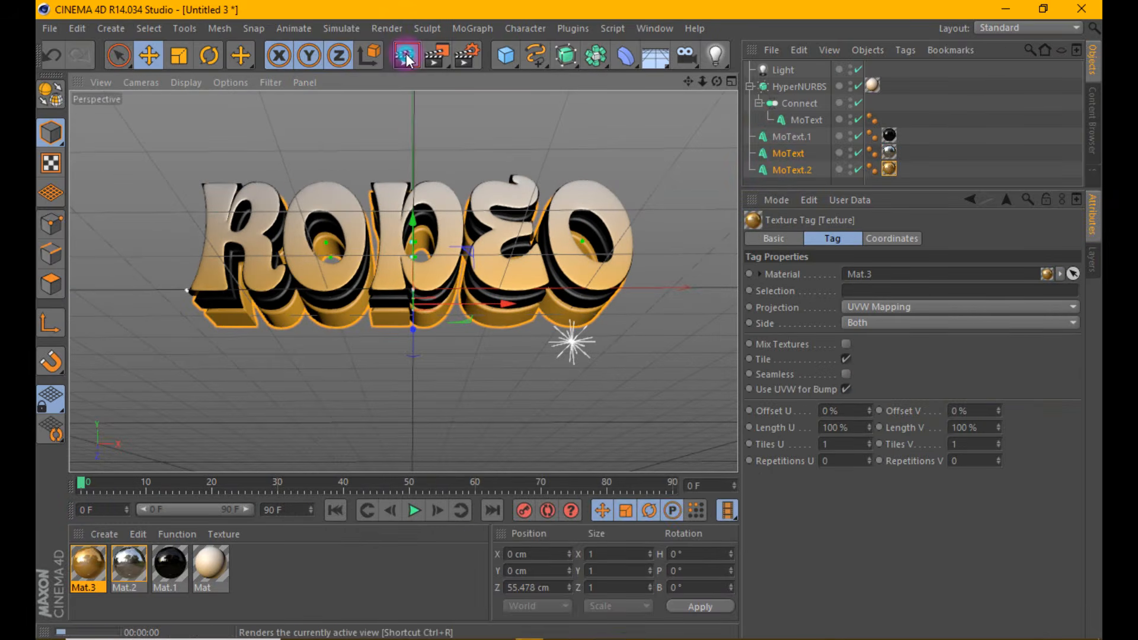
{"action": "left_click", "coordinate": [398, 237]}
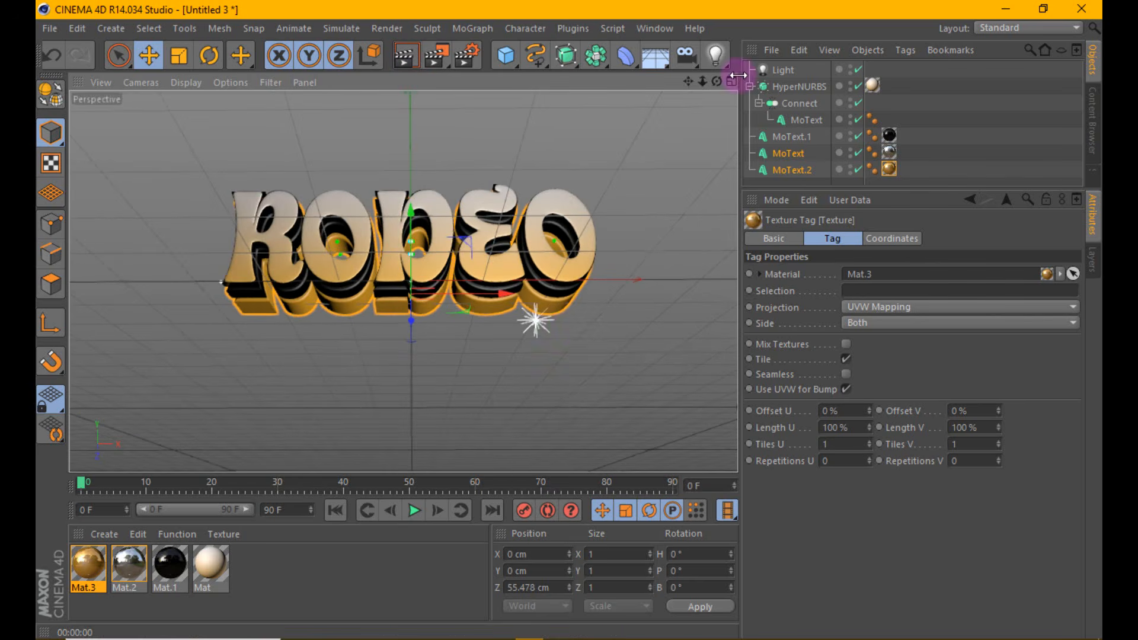
Add a Taper deformer to the scene and enlarge the object list to show every object.
{"action": "left_click_drag", "start_coordinate": [718, 82], "coordinate": [572, 322]}
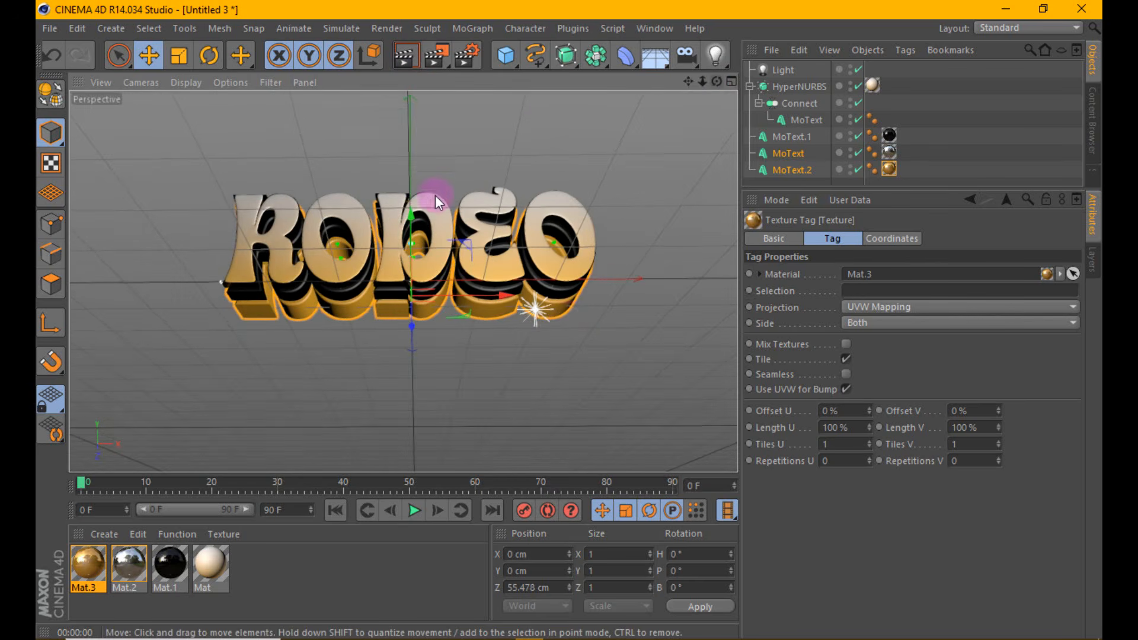
{"action": "scroll", "coordinate": [437, 197], "scroll_direction": "down", "scroll_amount": 2}
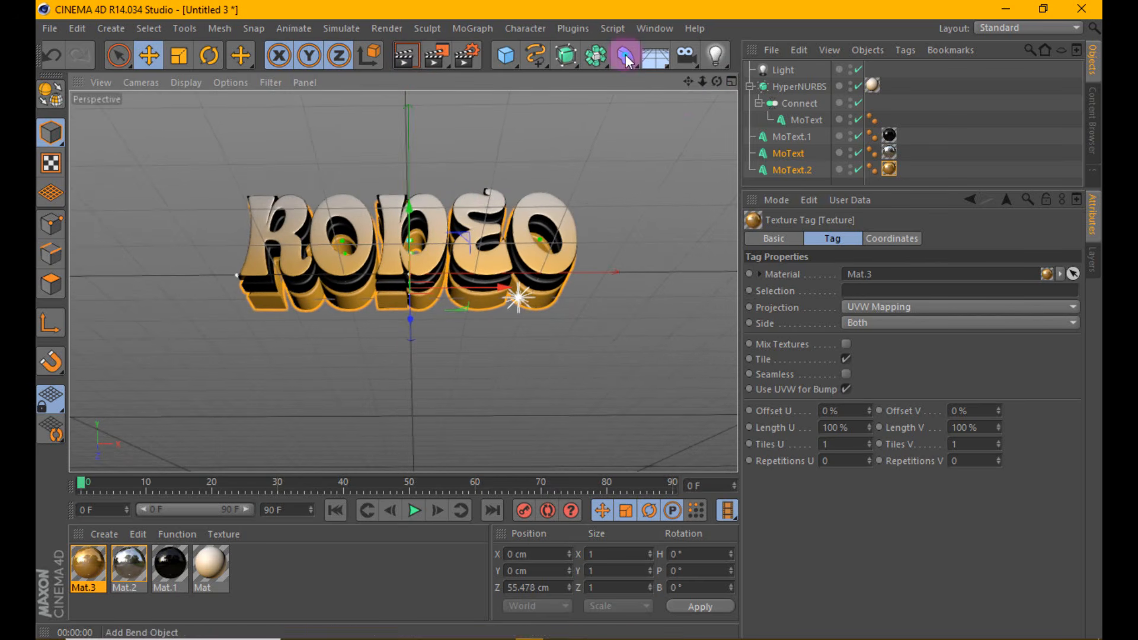
{"action": "left_click_drag", "start_coordinate": [624, 54], "coordinate": [554, 80]}
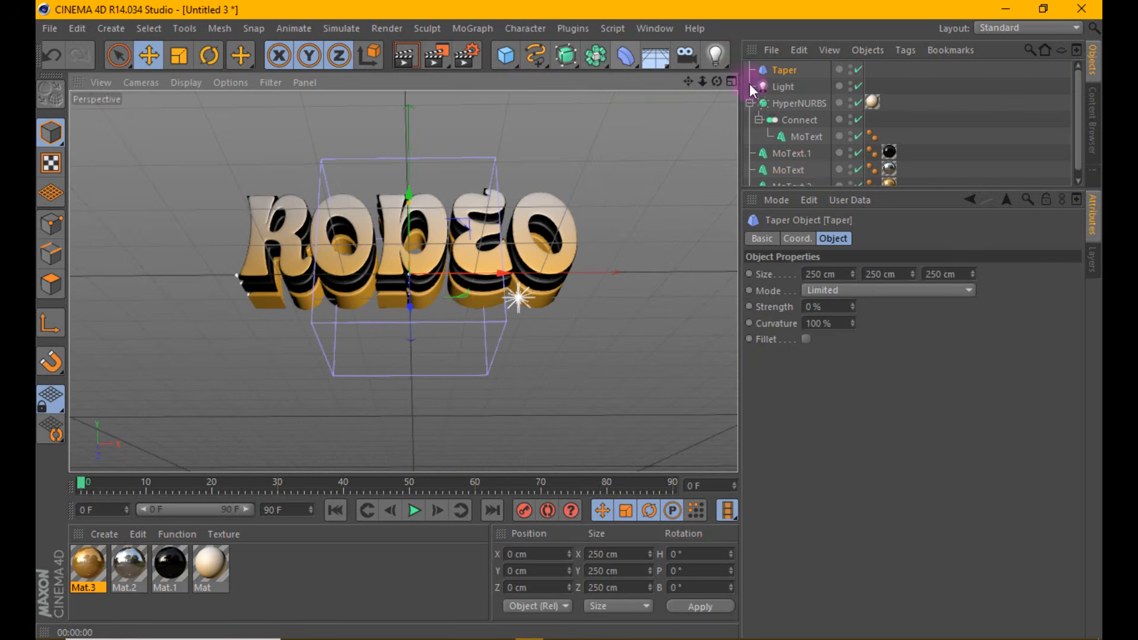
{"action": "left_click_drag", "start_coordinate": [864, 187], "coordinate": [865, 362]}
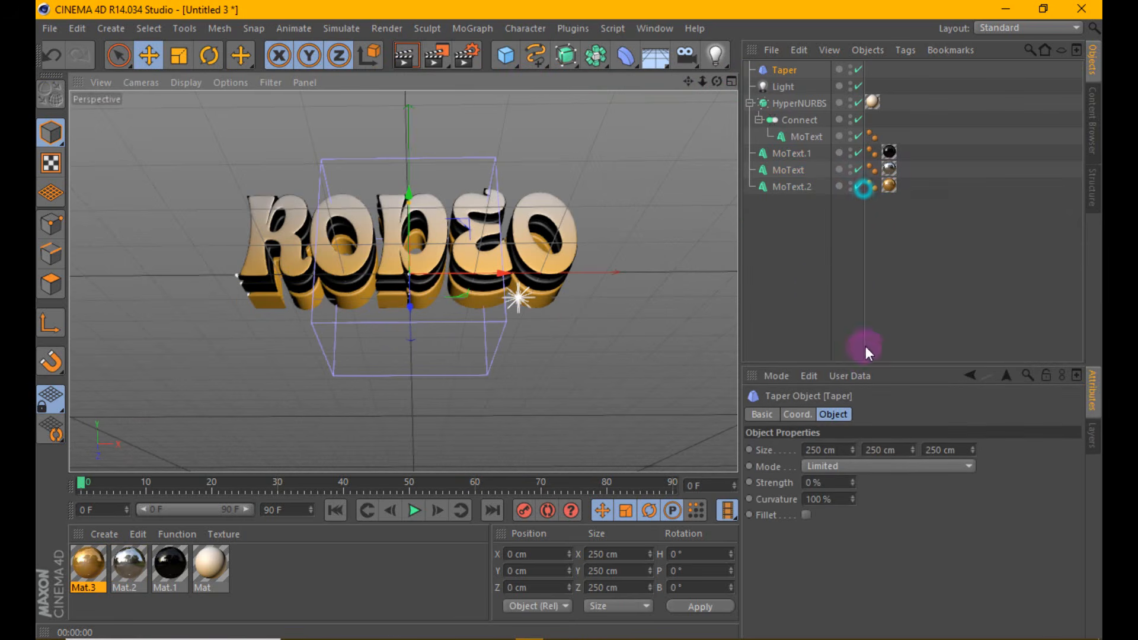
Group the HyperNURBS and the separate MoText layers under a null and place the Taper deformer first inside it.
{"action": "left_click_drag", "start_coordinate": [808, 277], "coordinate": [788, 108]}
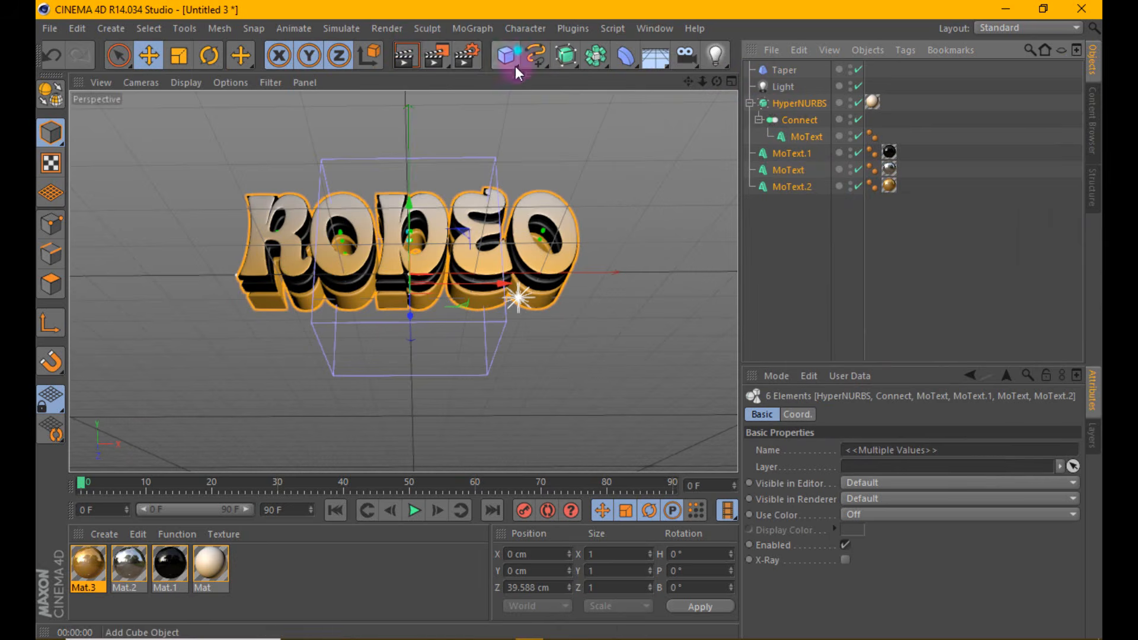
{"action": "left_click_drag", "start_coordinate": [507, 56], "coordinate": [573, 81]}
{"action": "left_click_drag", "start_coordinate": [790, 262], "coordinate": [776, 113]}
{"action": "left_click", "coordinate": [749, 69]}
{"action": "left_click_drag", "start_coordinate": [784, 70], "coordinate": [781, 103]}
Set the Taper deformer's size to 2000 cm by 500 cm by 500 cm.
{"action": "left_click", "coordinate": [842, 446]}
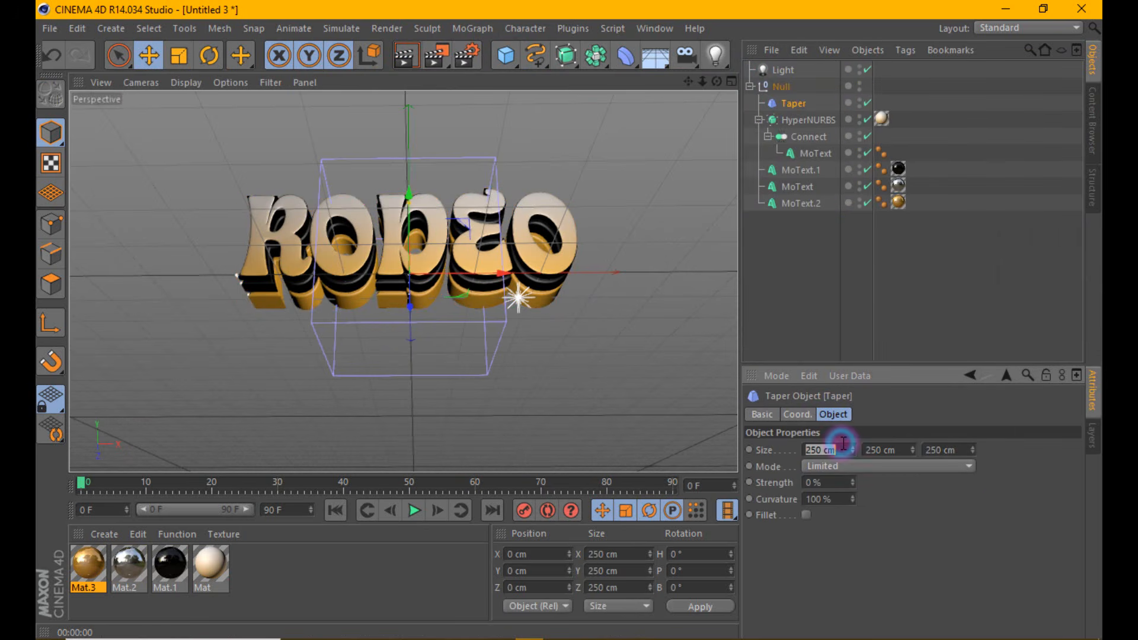
{"action": "key", "text": "Return"}
{"action": "left_click", "coordinate": [894, 451]}
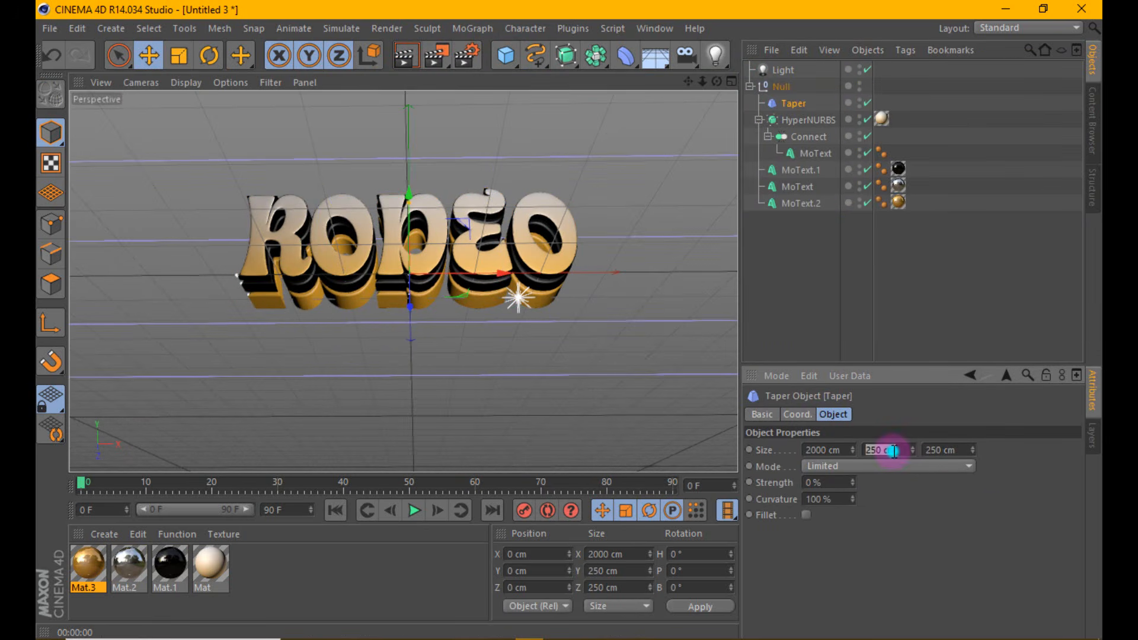
{"action": "type", "text": "5"}
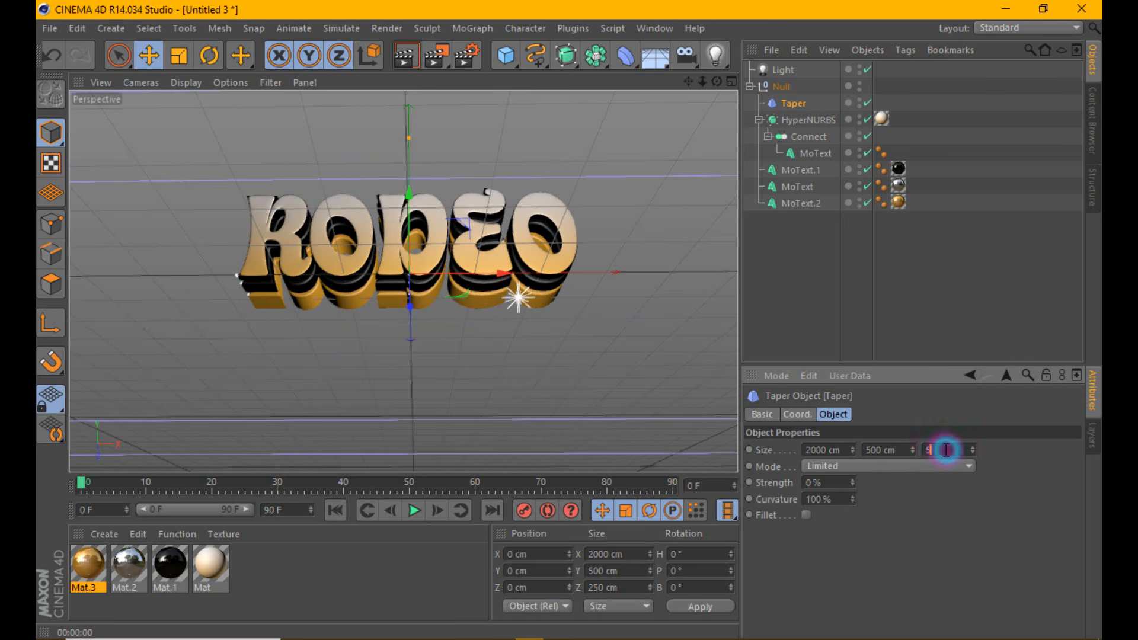
{"action": "type", "text": "00"}
{"action": "key", "text": "Return"}
Center the Taper deformer around the title at about Y 67 cm and Z 42 cm, and set its strength to 22%.
{"action": "left_click", "coordinate": [730, 82]}
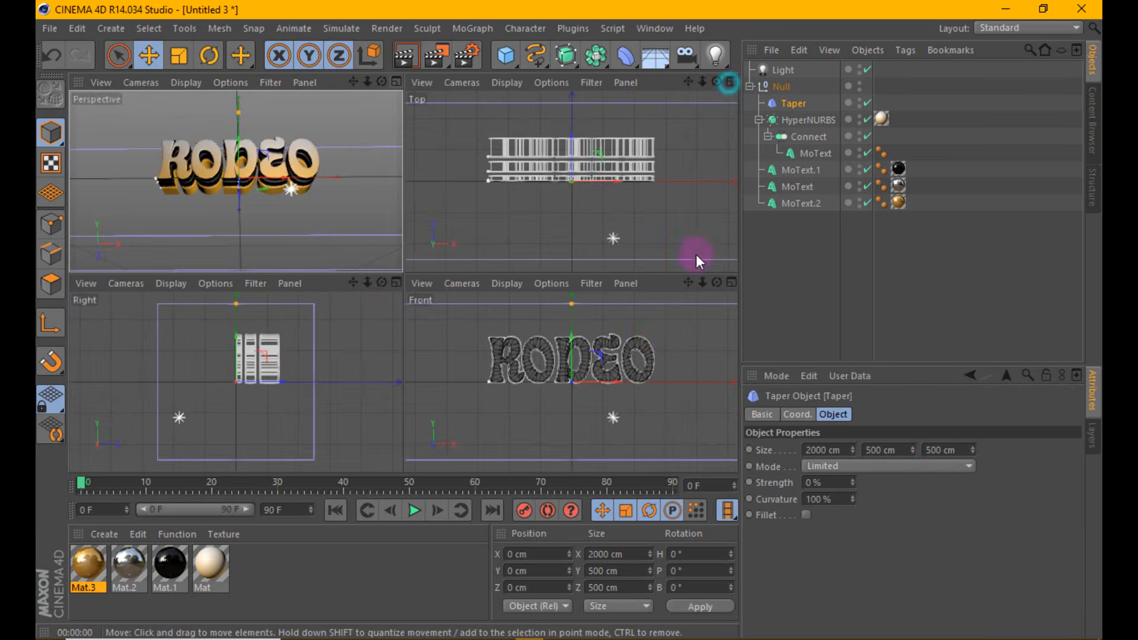
{"action": "left_click_drag", "start_coordinate": [567, 339], "coordinate": [568, 315]}
{"action": "scroll", "coordinate": [312, 353], "scroll_direction": "down", "scroll_amount": 1}
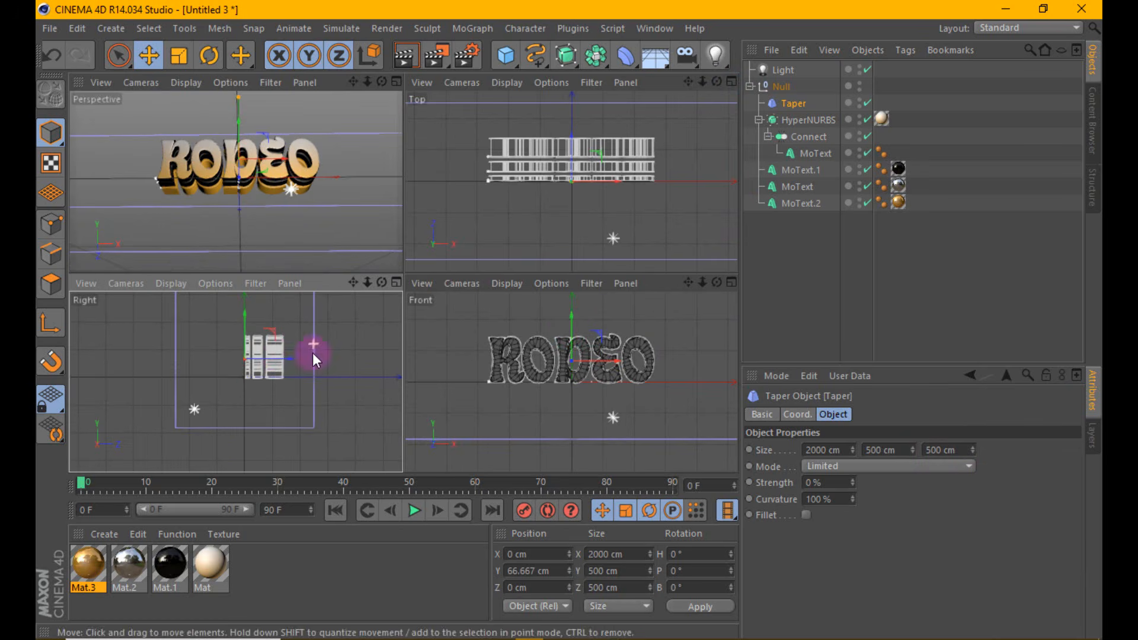
{"action": "left_click_drag", "start_coordinate": [283, 358], "coordinate": [312, 249]}
{"action": "left_click", "coordinate": [397, 82]}
{"action": "left_click", "coordinate": [822, 414]}
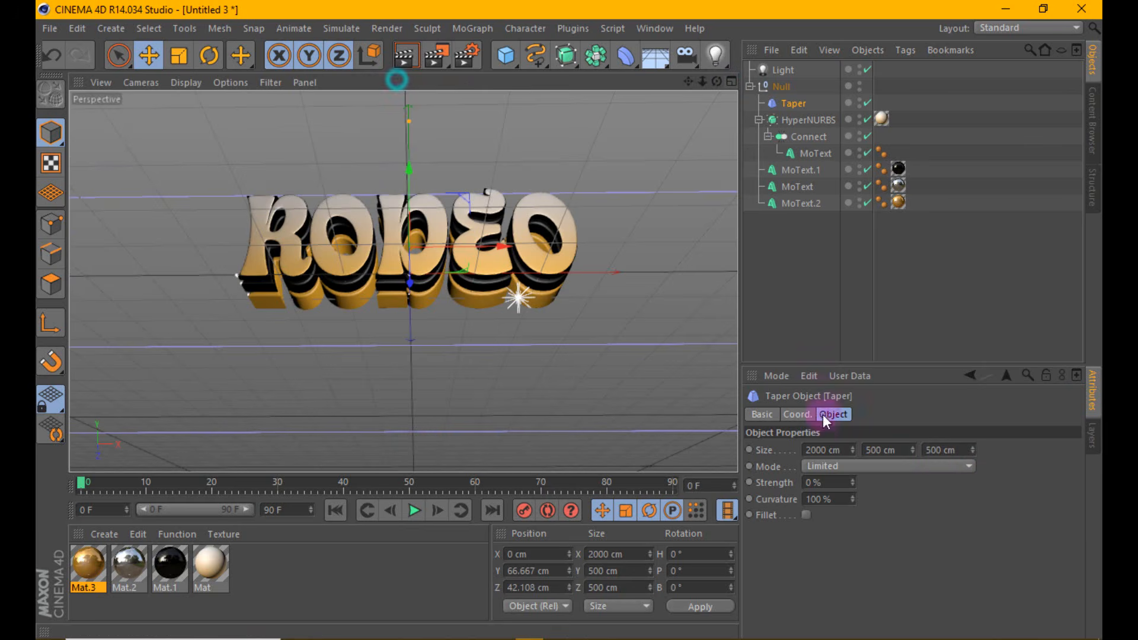
{"action": "left_click_drag", "start_coordinate": [852, 484], "coordinate": [854, 480]}
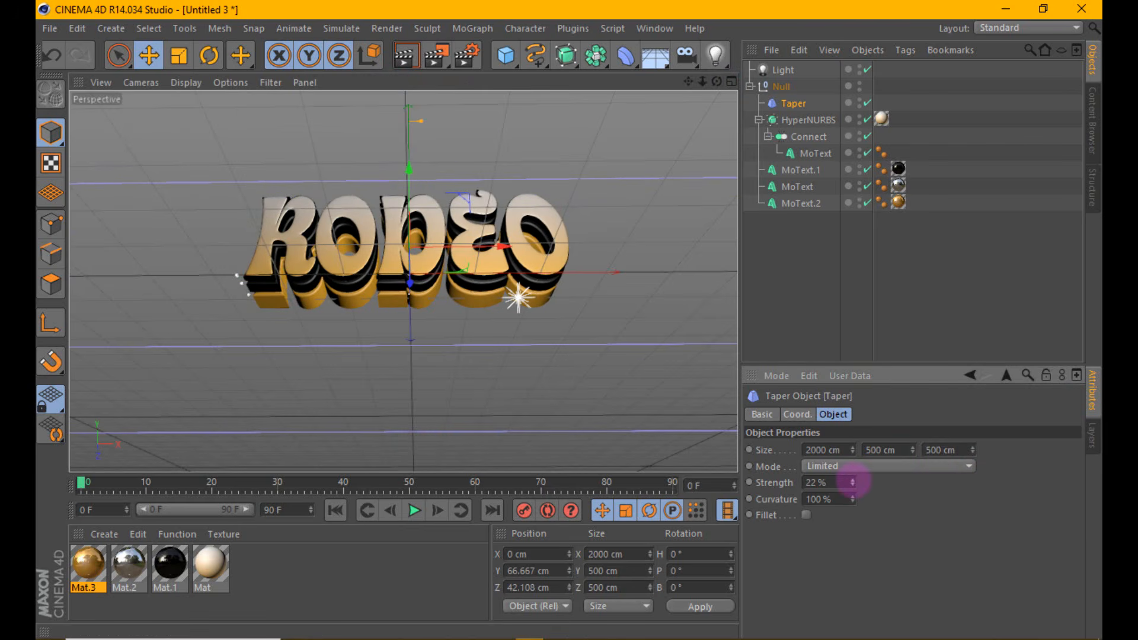
Add a Wrap deformer and place it inside the null above the Taper.
{"action": "left_click", "coordinate": [625, 55]}
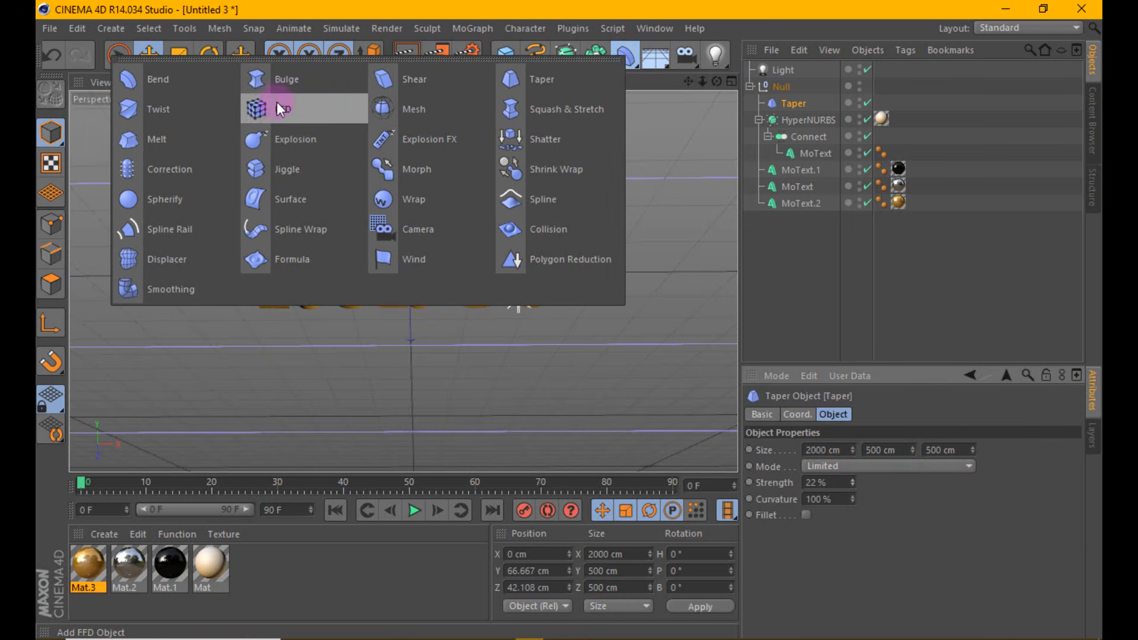
{"action": "left_click", "coordinate": [424, 194]}
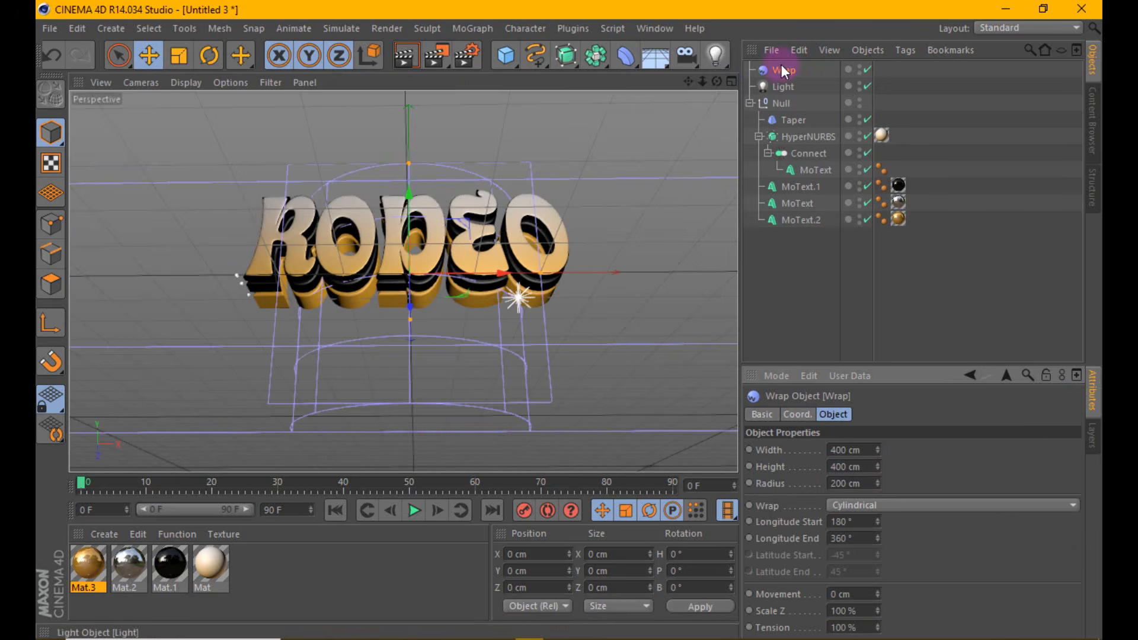
{"action": "left_click_drag", "start_coordinate": [781, 70], "coordinate": [784, 110]}
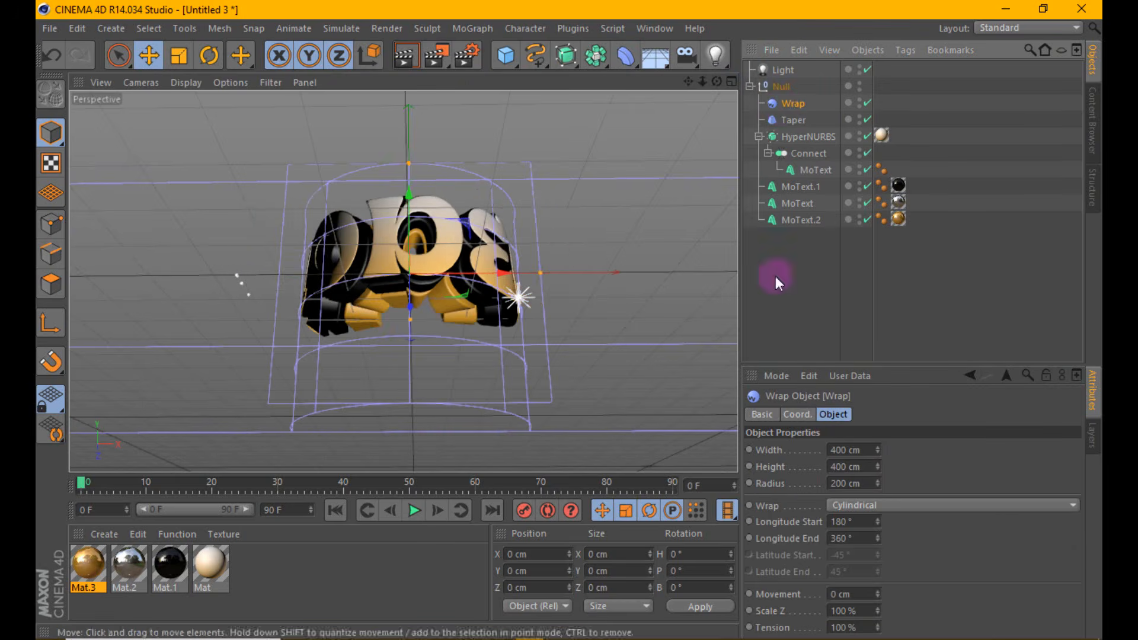
Set the Wrap deformer's width to 835 cm, radius to 363 cm and tension to 41%, and render a preview.
{"action": "left_click", "coordinate": [876, 448]}
{"action": "mouse_move", "coordinate": [877, 449]}
{"action": "left_mouse_down"}
{"action": "mouse_move", "coordinate": [863, 413]}
{"action": "mouse_move", "coordinate": [856, 455]}
{"action": "mouse_move", "coordinate": [877, 478]}
{"action": "mouse_move", "coordinate": [877, 467]}
{"action": "left_mouse_up"}
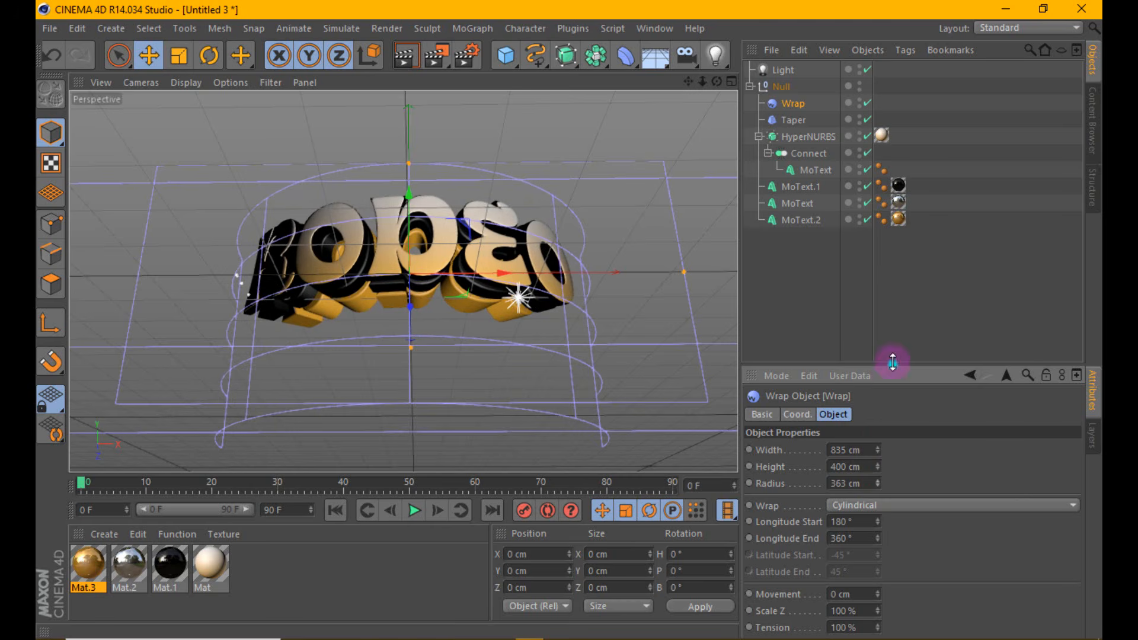
{"action": "left_click_drag", "start_coordinate": [893, 363], "coordinate": [883, 210]}
{"action": "left_click_drag", "start_coordinate": [880, 478], "coordinate": [878, 470]}
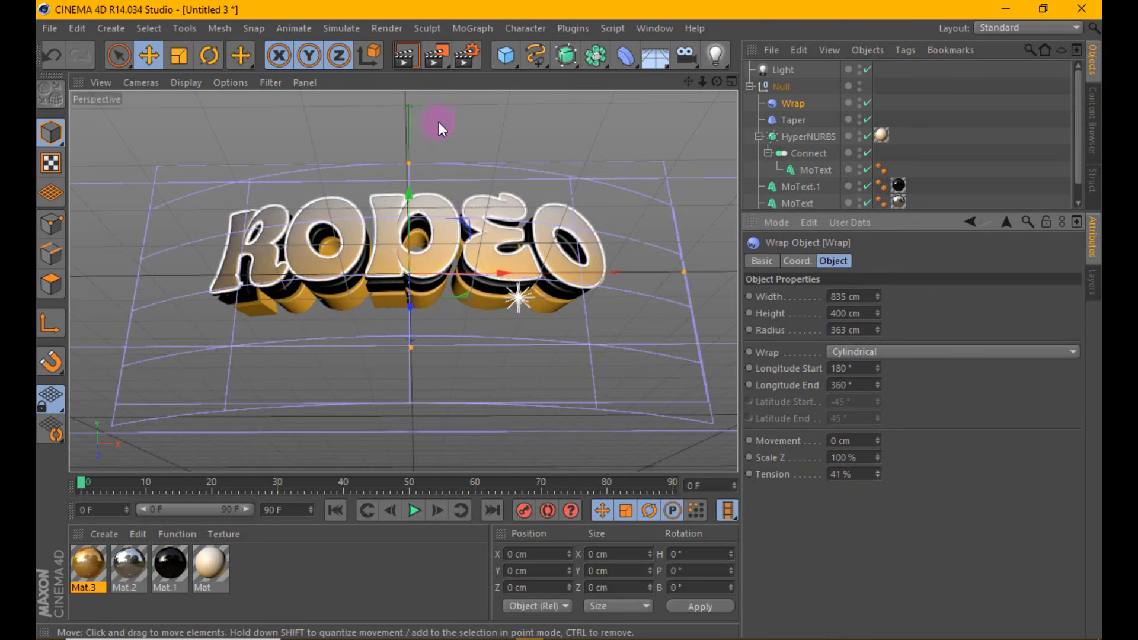
{"action": "left_click", "coordinate": [408, 58]}
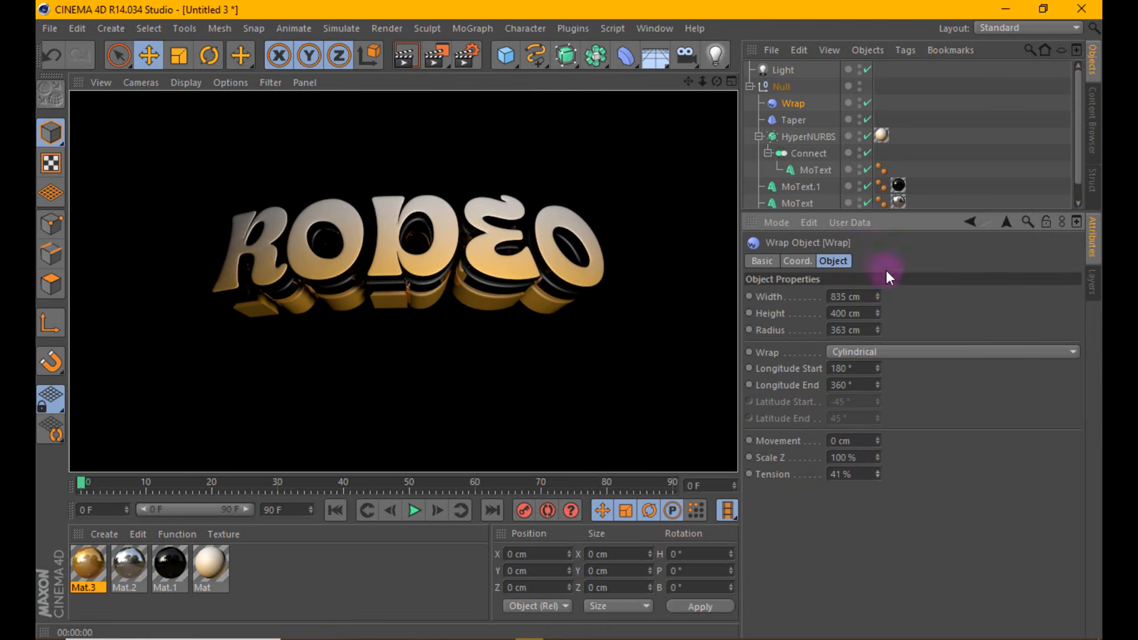
Fine-tune the Wrap deformer's tension and set the Taper's strength to 31%, checking the shape in a preview render.
{"action": "left_click_drag", "start_coordinate": [878, 477], "coordinate": [875, 210]}
{"action": "left_click", "coordinate": [776, 117]}
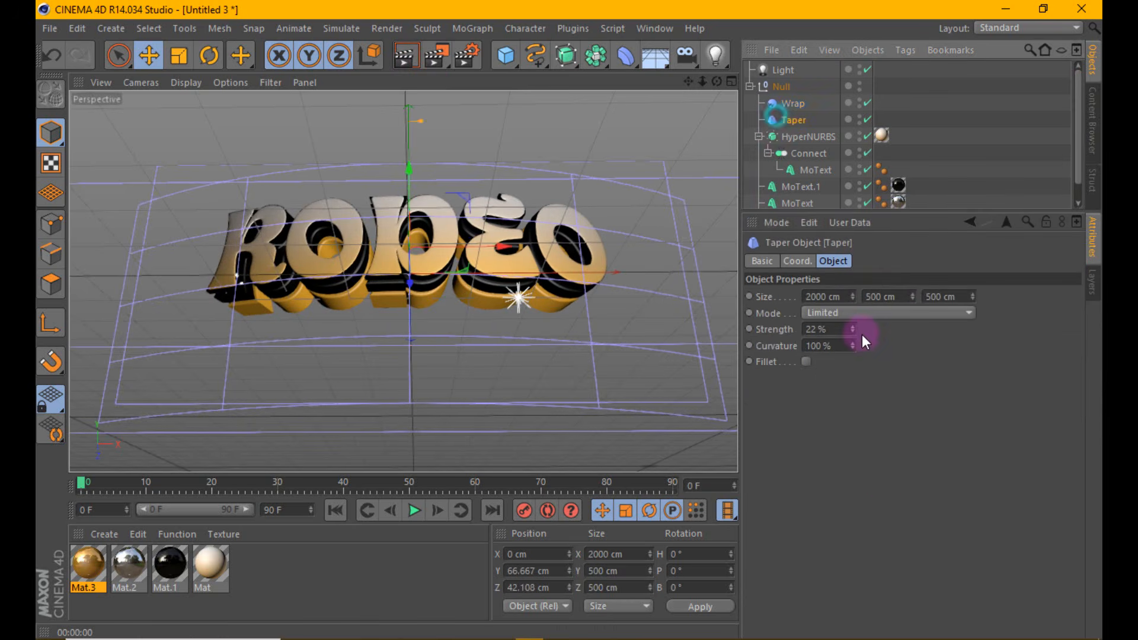
{"action": "left_click_drag", "start_coordinate": [857, 326], "coordinate": [854, 321]}
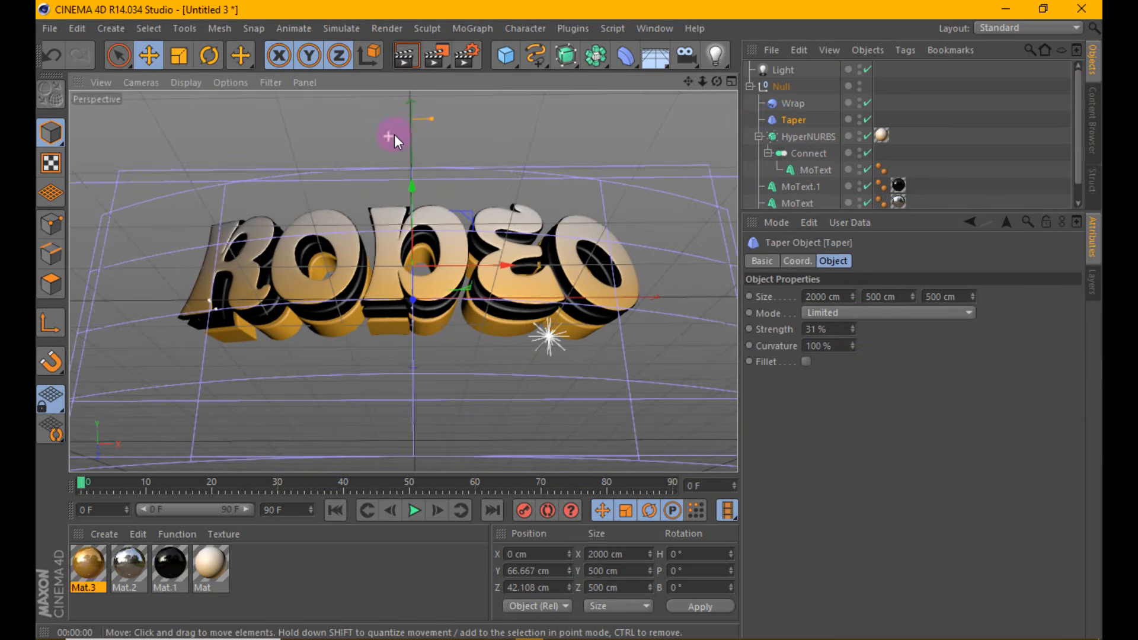
{"action": "left_click", "coordinate": [409, 57]}
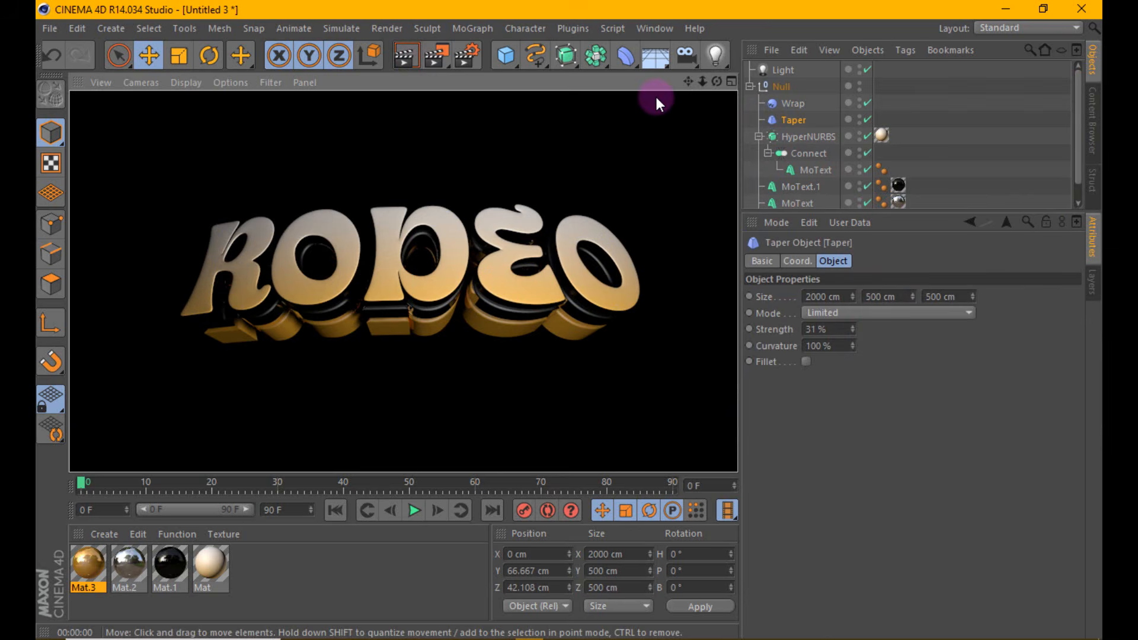
{"action": "left_click", "coordinate": [50, 29]}
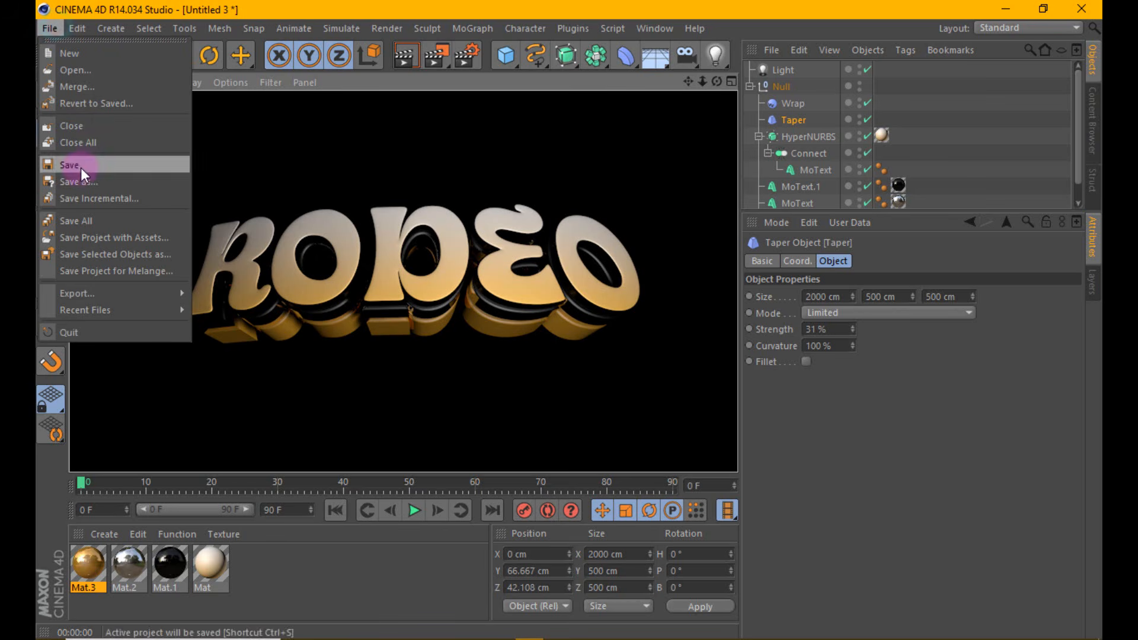
{"action": "left_click", "coordinate": [311, 151]}
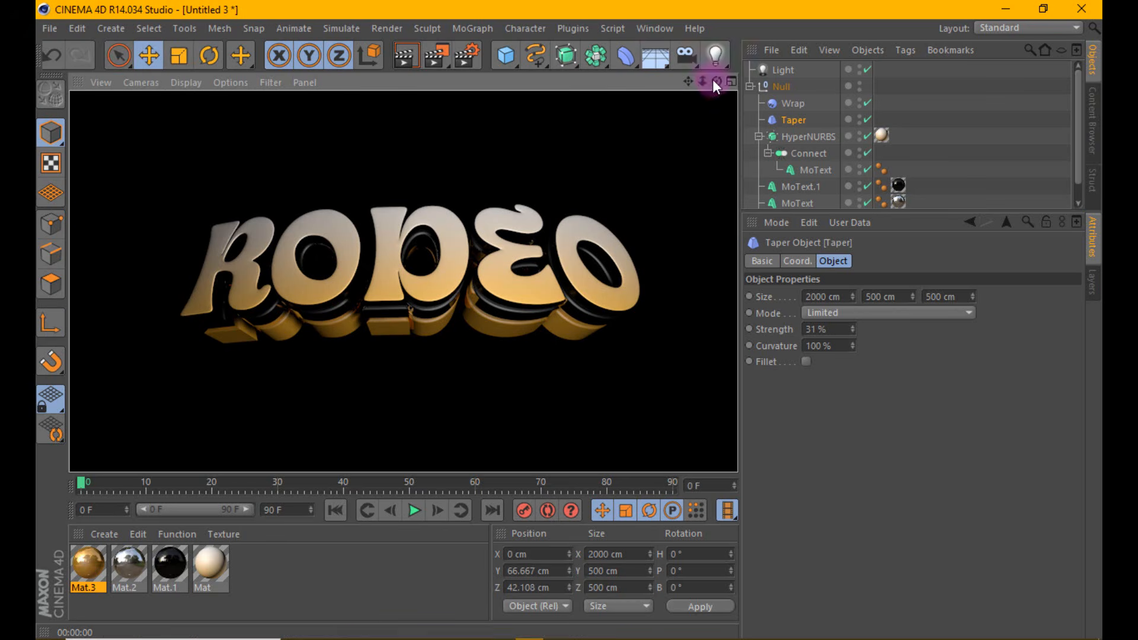
{"action": "left_click", "coordinate": [570, 321]}
Enlarge the object list and hide the Taper and Wrap deformer cages from view.
{"action": "left_click_drag", "start_coordinate": [788, 210], "coordinate": [789, 314]}
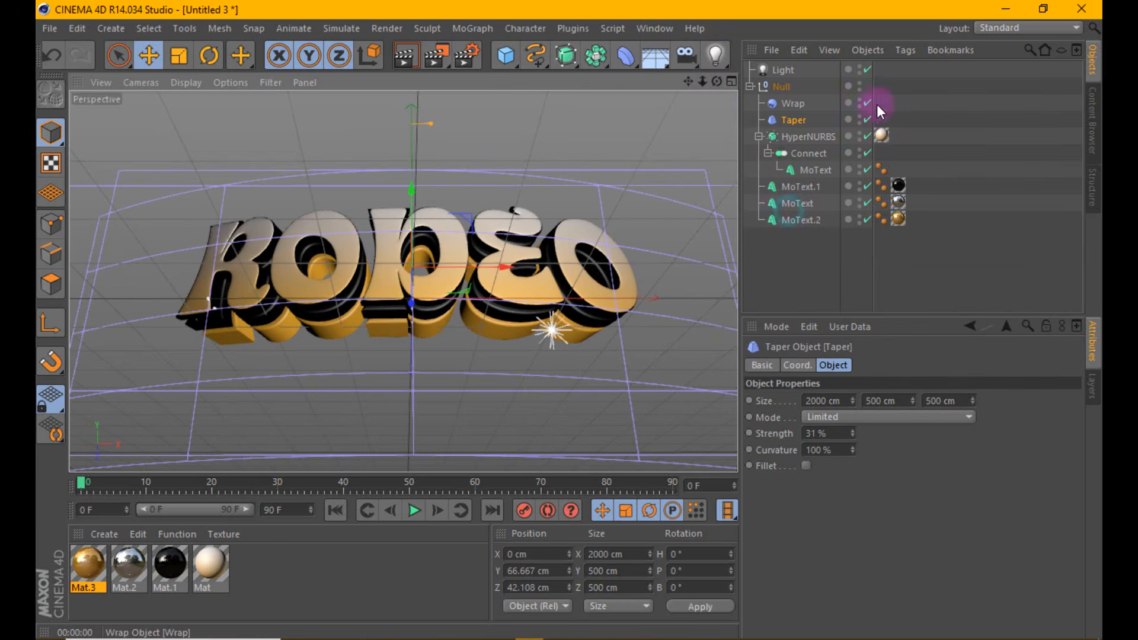
{"action": "double_click", "coordinate": [859, 115]}
{"action": "double_click", "coordinate": [859, 98]}
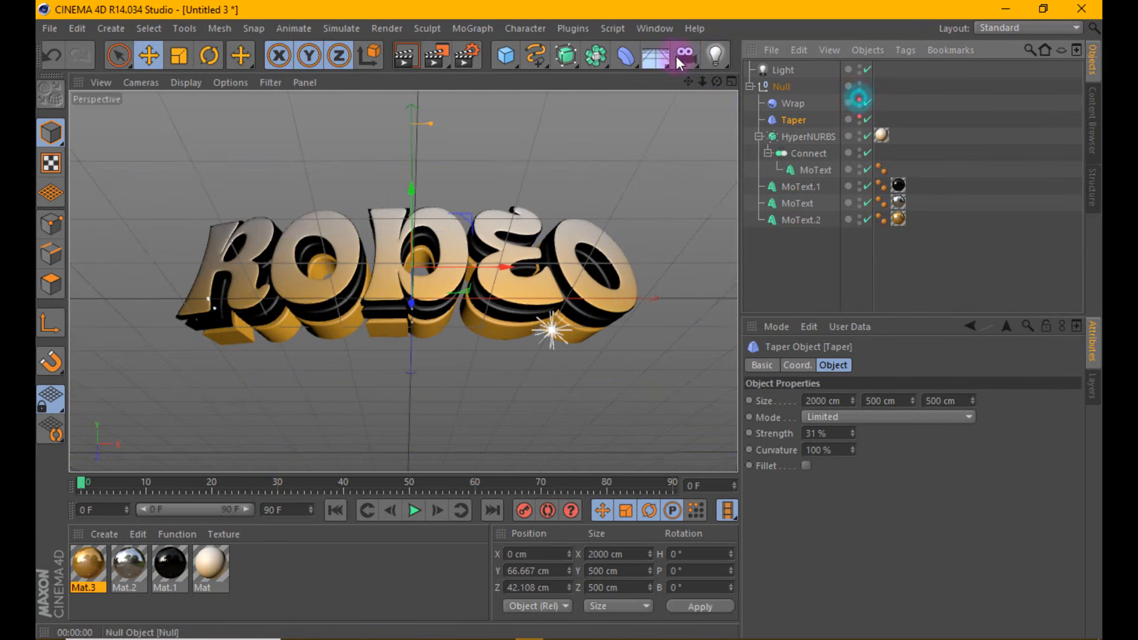
Add a Sky object to the scene.
{"action": "left_click", "coordinate": [676, 56]}
{"action": "left_click", "coordinate": [625, 56]}
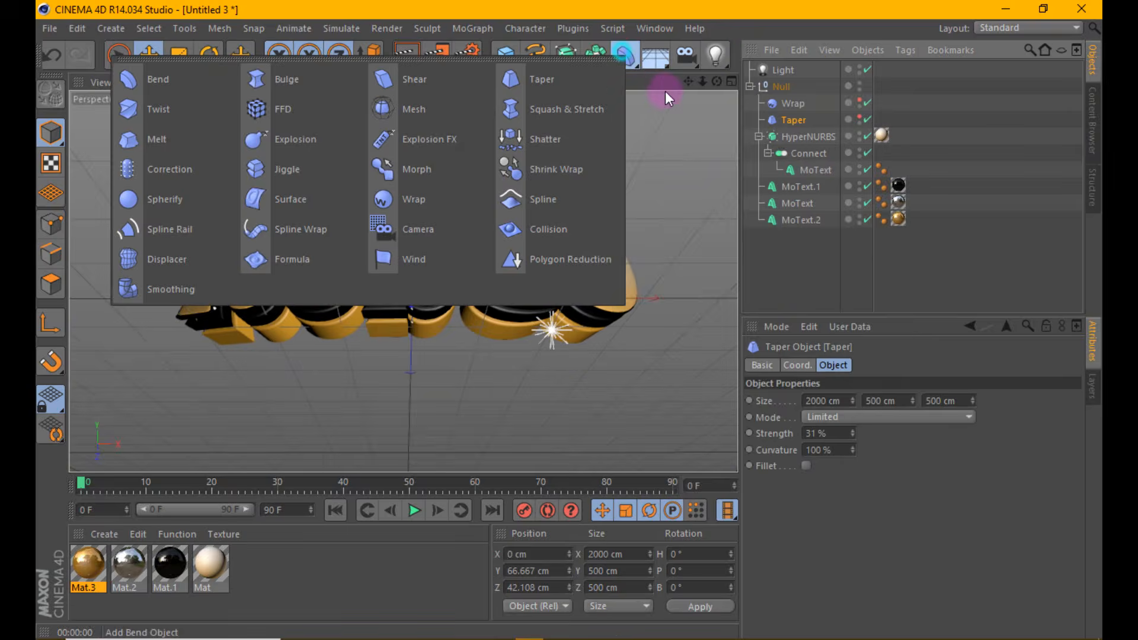
{"action": "left_click", "coordinate": [744, 124]}
{"action": "left_click", "coordinate": [655, 55]}
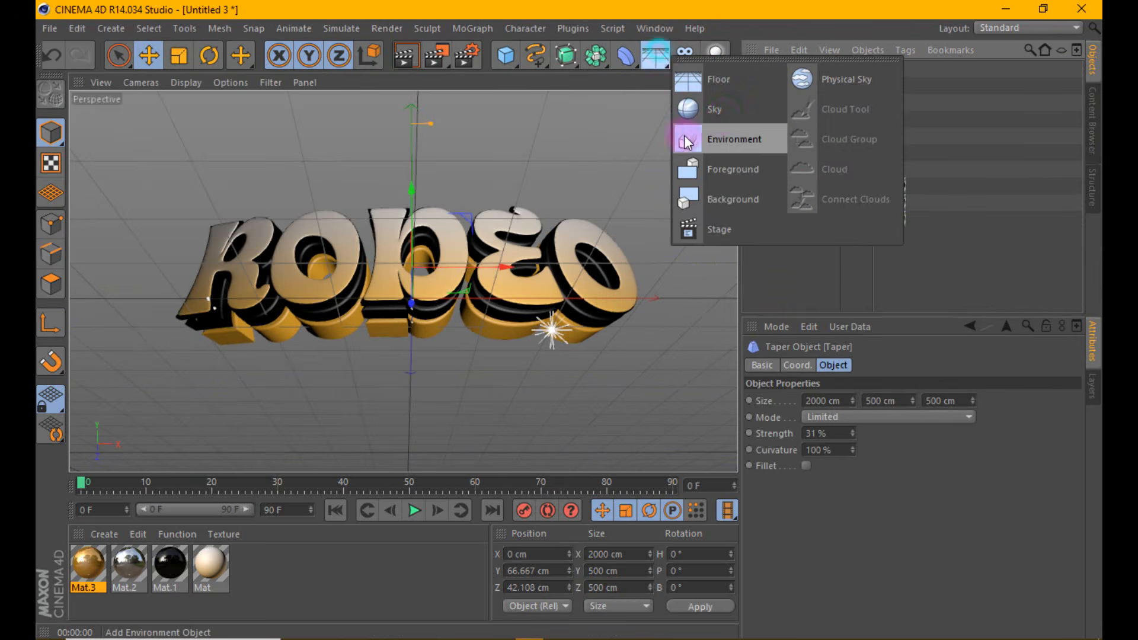
{"action": "left_click", "coordinate": [770, 107]}
Give the Sky a Compositing tag and turn off Seen by Camera.
{"action": "right_click", "coordinate": [777, 71]}
{"action": "mouse_move", "coordinate": [858, 77]}
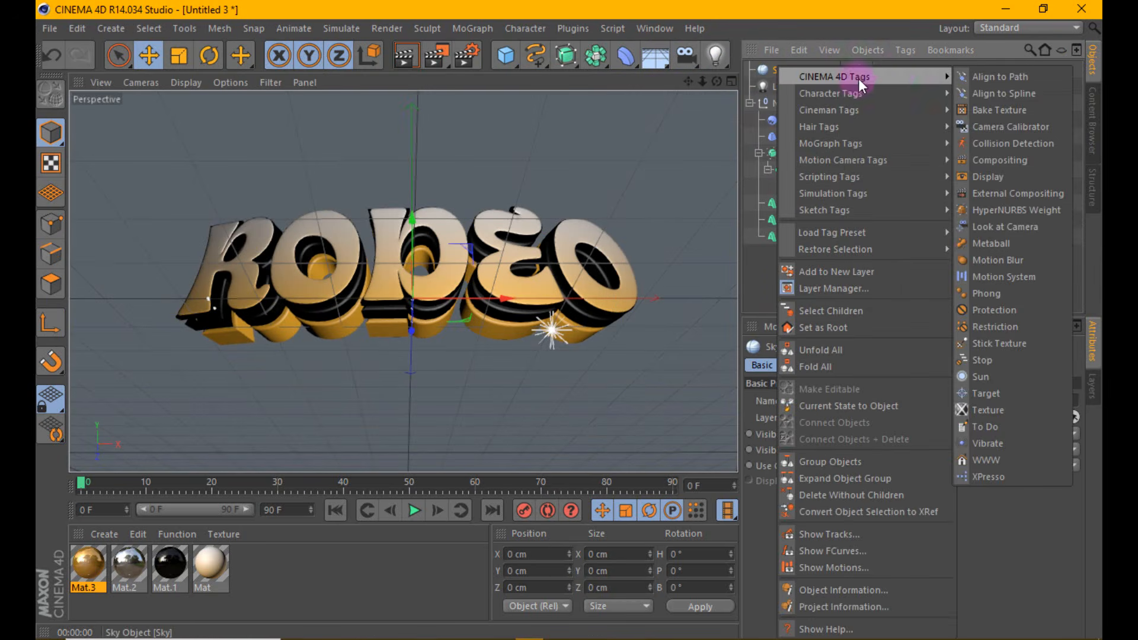
{"action": "left_click", "coordinate": [973, 157]}
{"action": "left_click", "coordinate": [847, 450]}
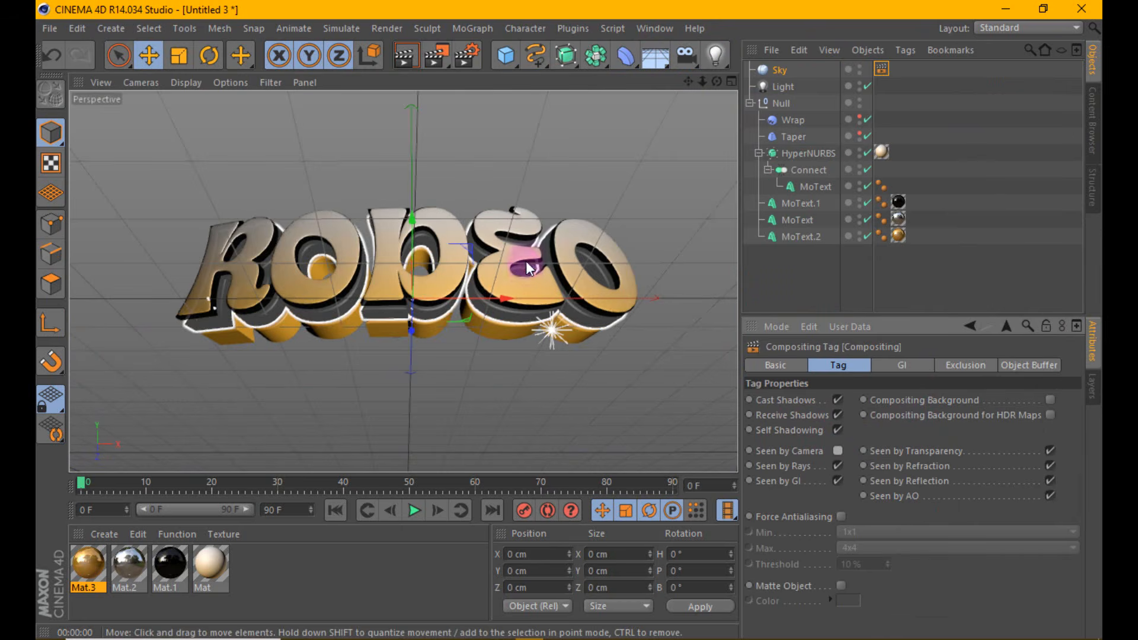
Create a new material with Color and Specular disabled and only Luminance enabled.
{"action": "left_click", "coordinate": [105, 534]}
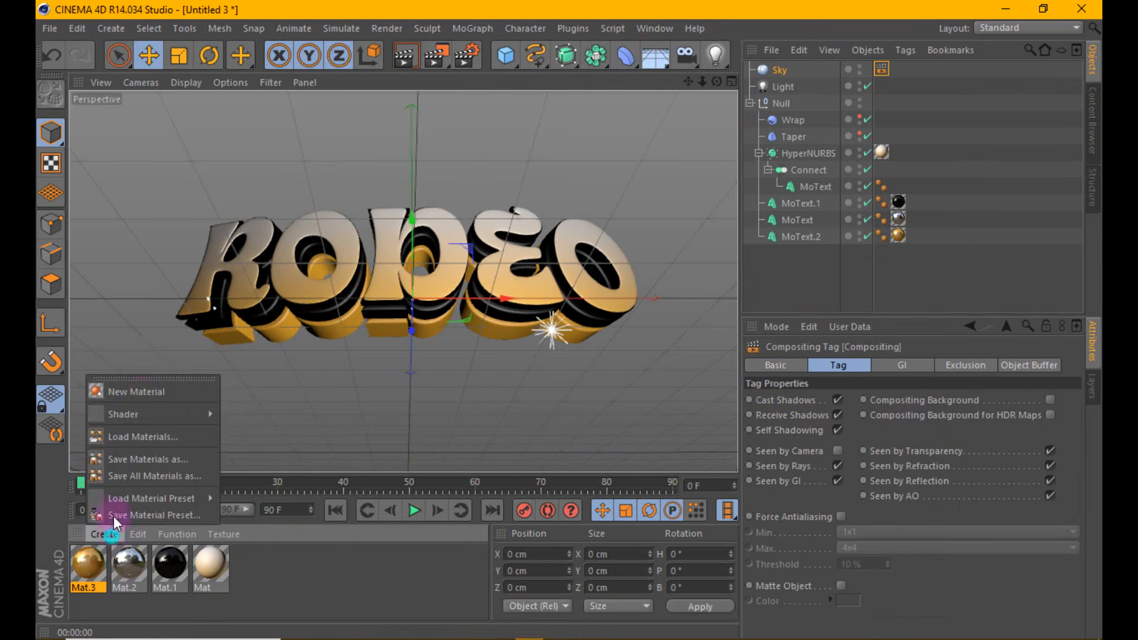
{"action": "left_click", "coordinate": [145, 393]}
{"action": "double_click", "coordinate": [89, 560]}
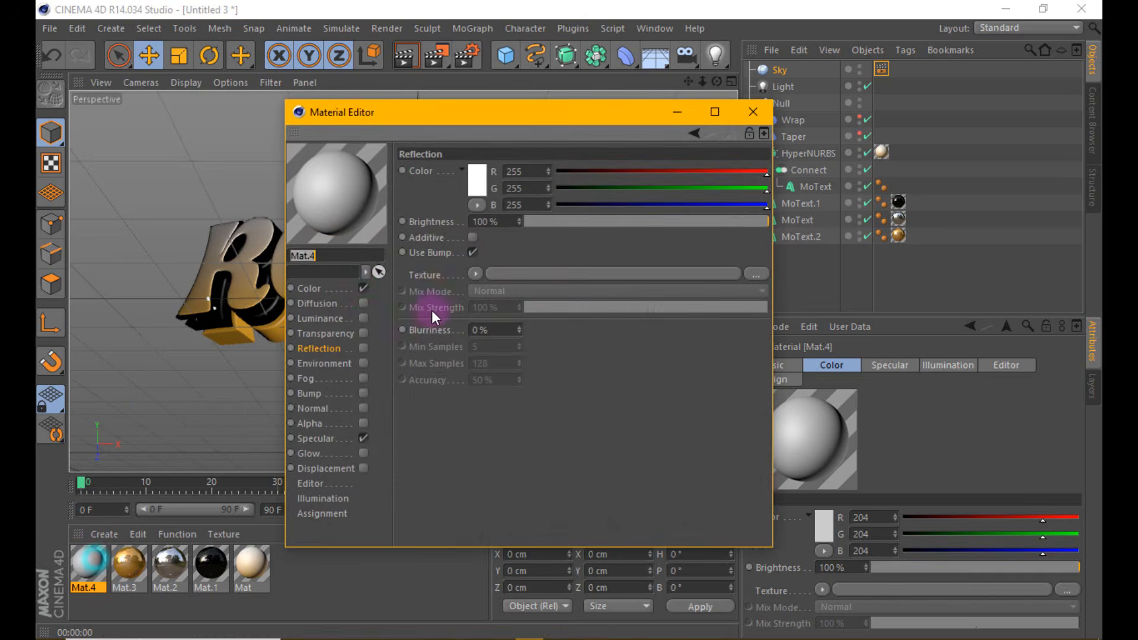
{"action": "left_click", "coordinate": [363, 288]}
{"action": "left_click", "coordinate": [363, 438]}
{"action": "left_click", "coordinate": [363, 318]}
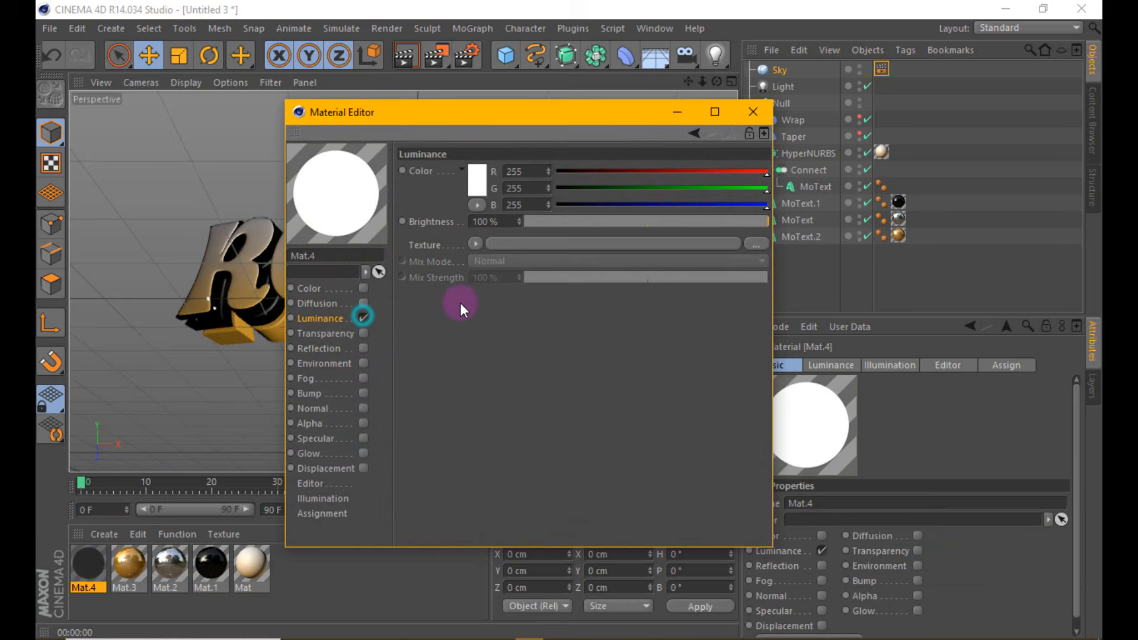
Load a Gradient shader as the Luminance texture and set its type to 2D - V.
{"action": "left_click", "coordinate": [474, 243]}
{"action": "left_click", "coordinate": [516, 412]}
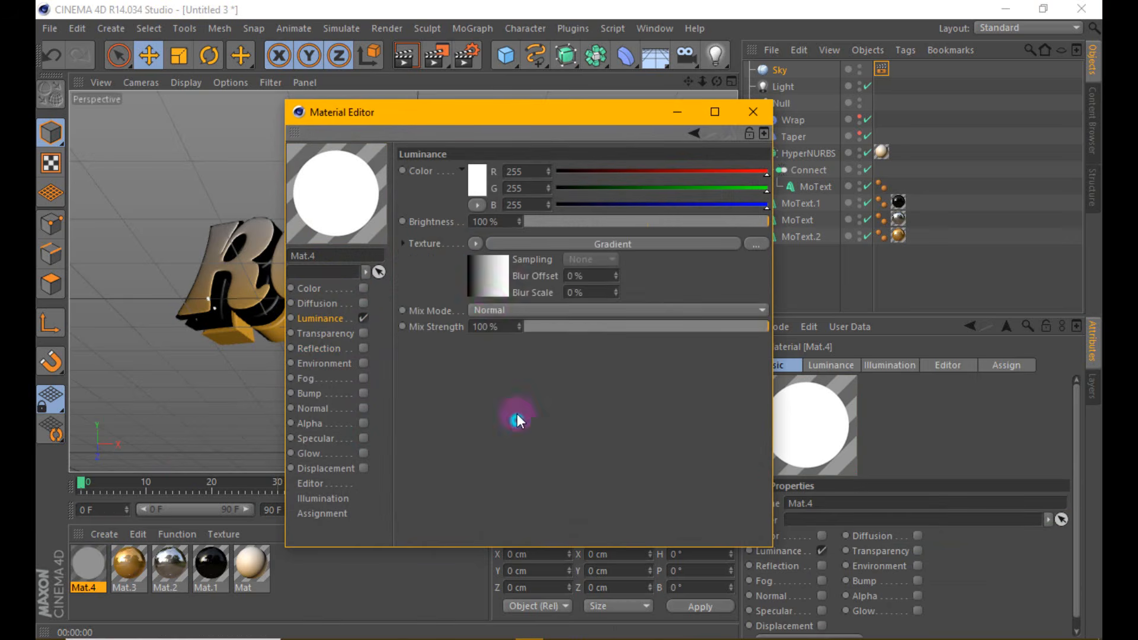
{"action": "left_click", "coordinate": [497, 293]}
{"action": "left_click", "coordinate": [522, 313]}
{"action": "left_click", "coordinate": [516, 332]}
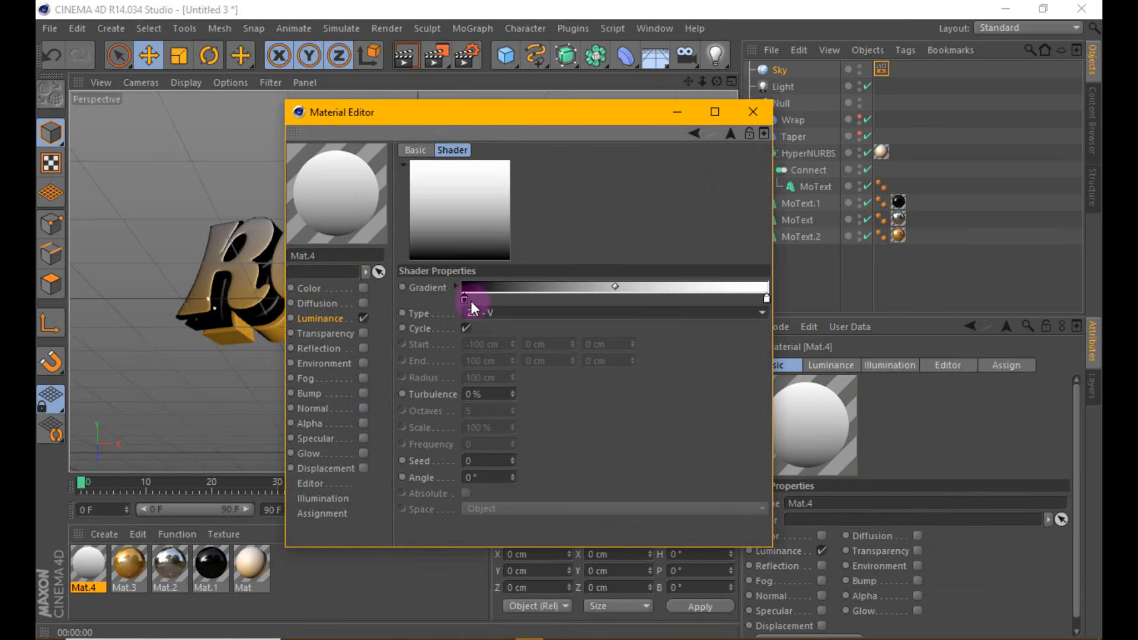
Add two knots near the dark end of the luminance gradient, coloring them dark gray (about RGB 75) and mid gray (RGB 137).
{"action": "left_click_drag", "start_coordinate": [470, 301], "coordinate": [539, 297]}
{"action": "double_click", "coordinate": [539, 298]}
{"action": "left_click_drag", "start_coordinate": [465, 295], "coordinate": [439, 303]}
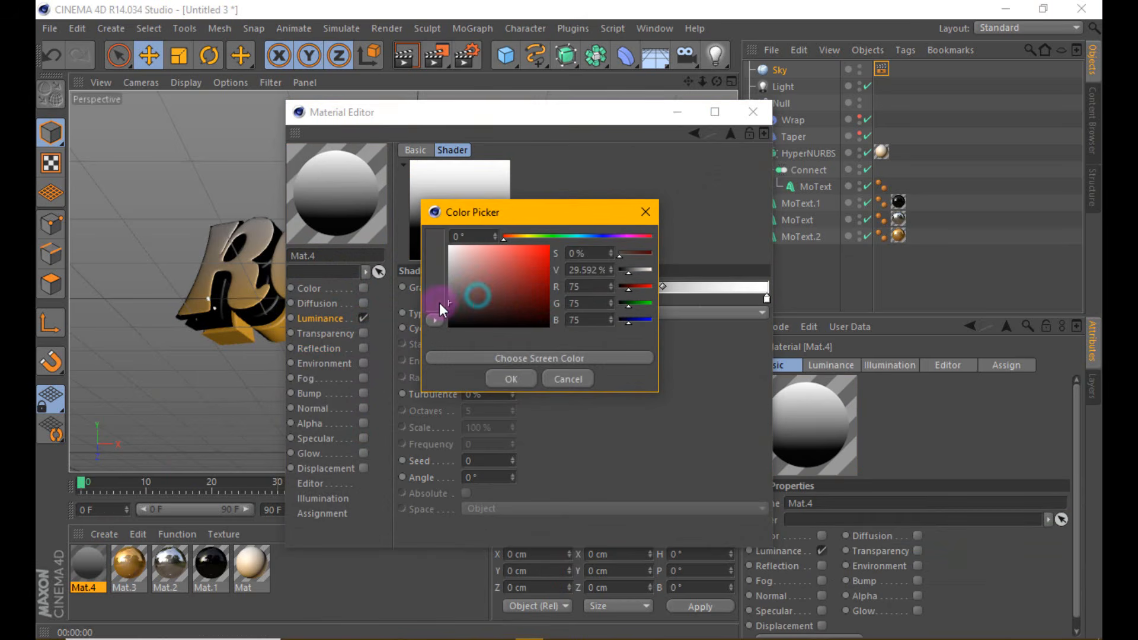
{"action": "left_click", "coordinate": [501, 382]}
{"action": "double_click", "coordinate": [506, 302]}
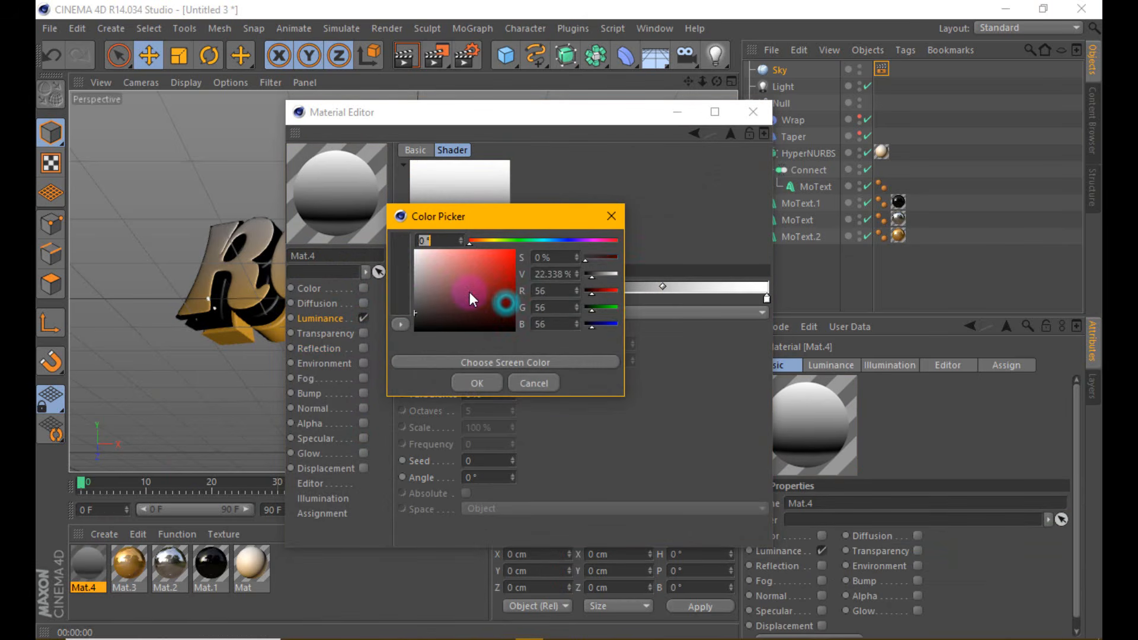
{"action": "left_click_drag", "start_coordinate": [406, 268], "coordinate": [403, 291]}
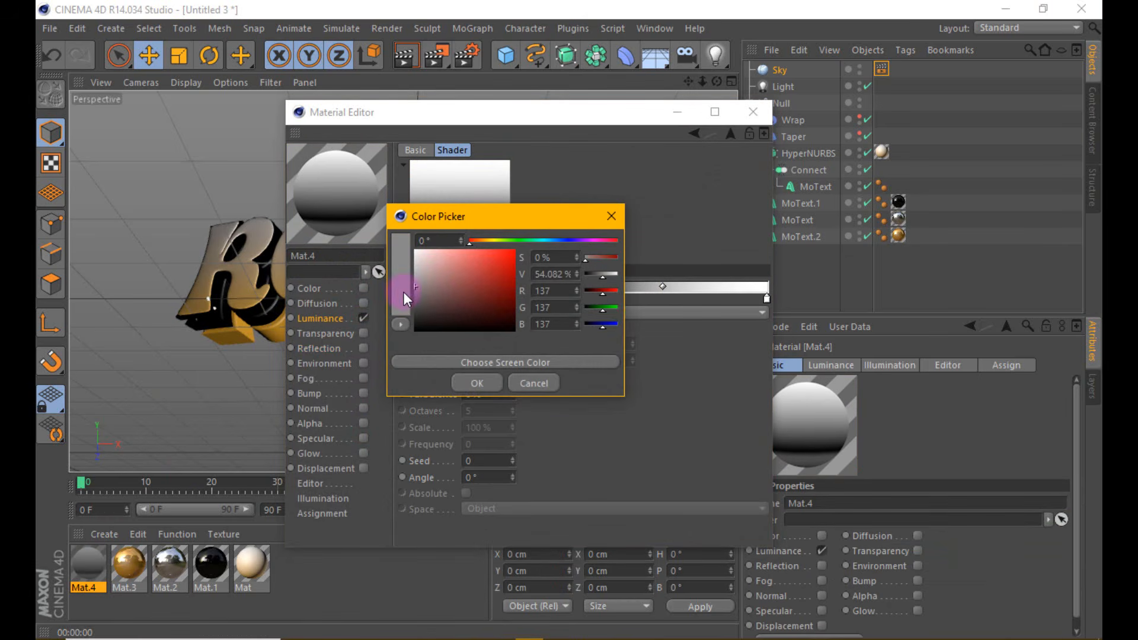
{"action": "left_click", "coordinate": [477, 382]}
Add a light gray knot near the middle of the luminance gradient and a dark gray knot between it and the white end.
{"action": "left_click", "coordinate": [624, 298]}
{"action": "double_click", "coordinate": [624, 298]}
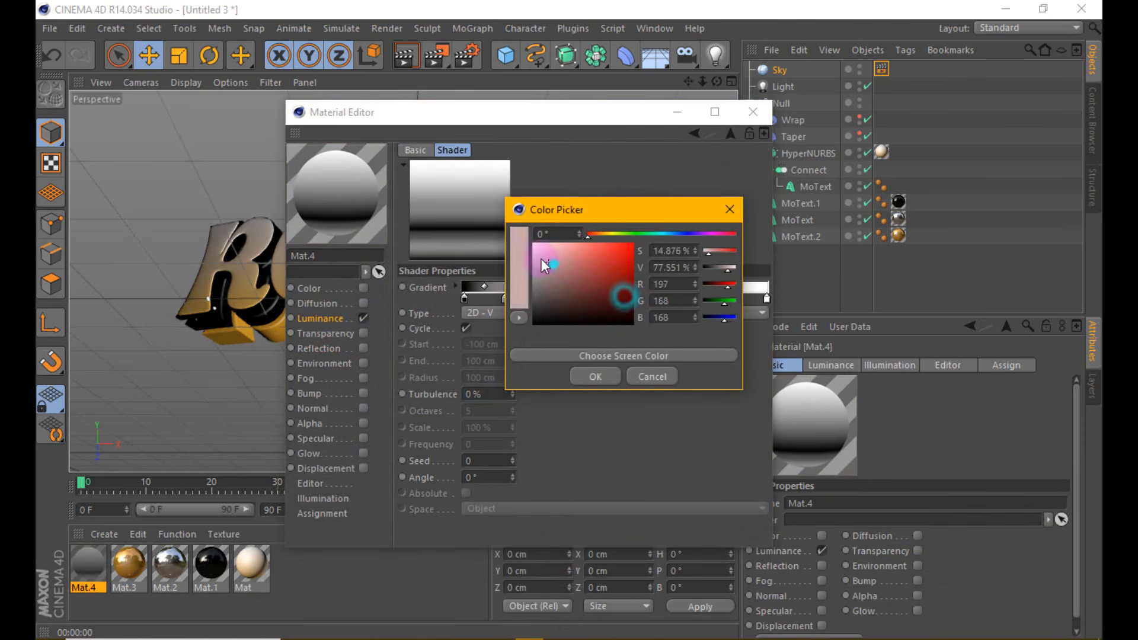
{"action": "left_click", "coordinate": [595, 377]}
{"action": "double_click", "coordinate": [659, 301]}
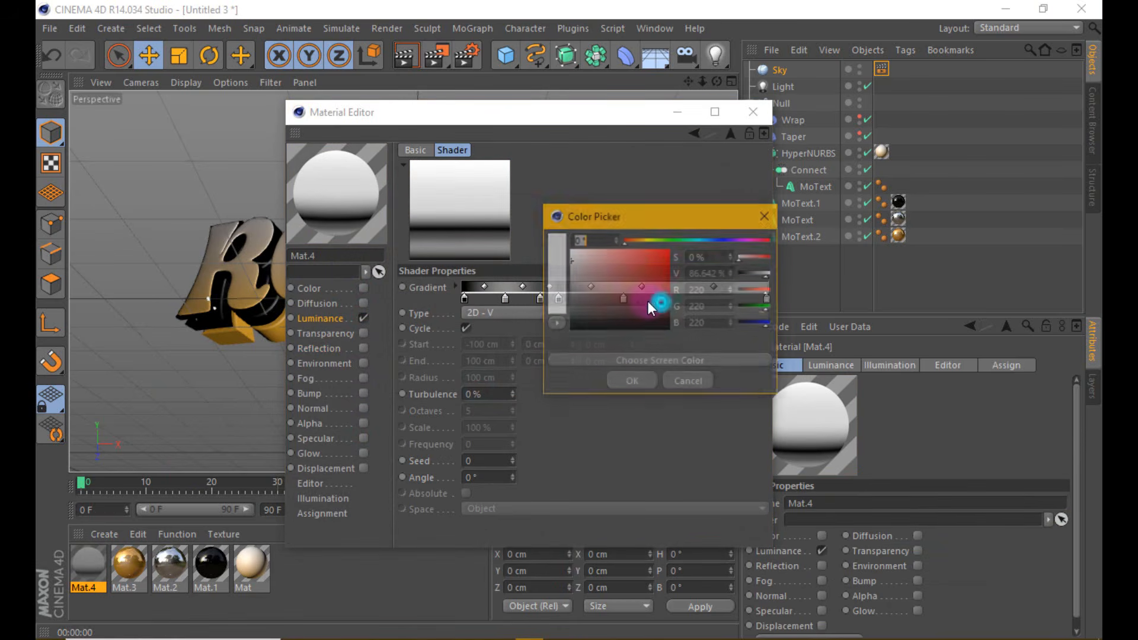
{"action": "left_click_drag", "start_coordinate": [648, 301], "coordinate": [560, 308]}
{"action": "left_click", "coordinate": [629, 383]}
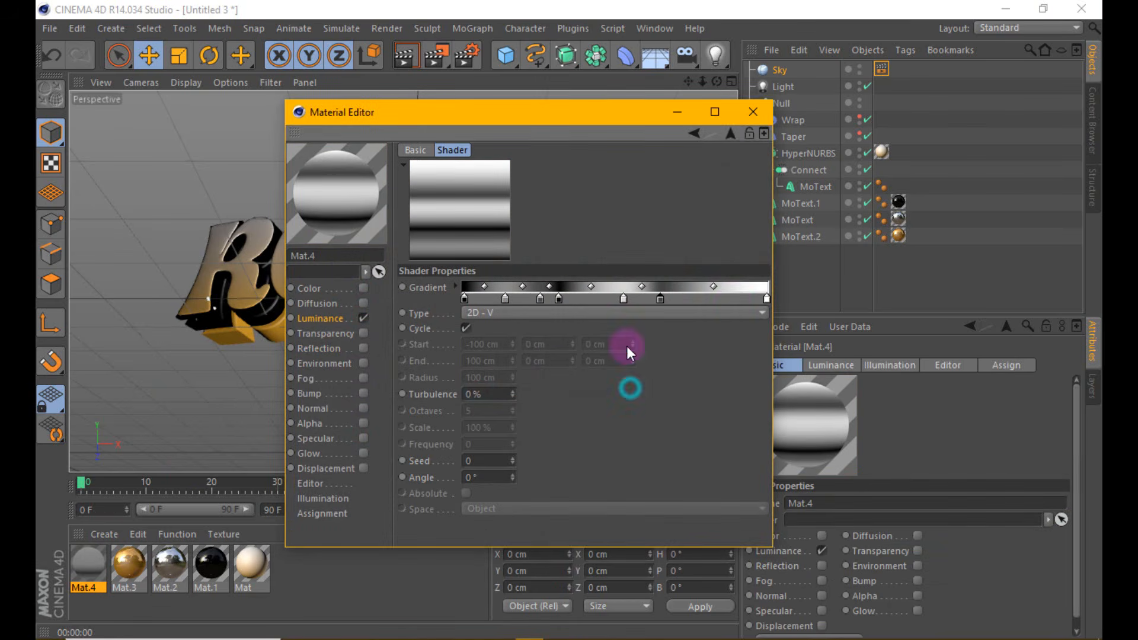
Color the gradient's end knot near-black (RGB 23) and add a lighter gray knot just before it.
{"action": "double_click", "coordinate": [764, 301]}
{"action": "left_click_drag", "start_coordinate": [728, 307], "coordinate": [645, 321]}
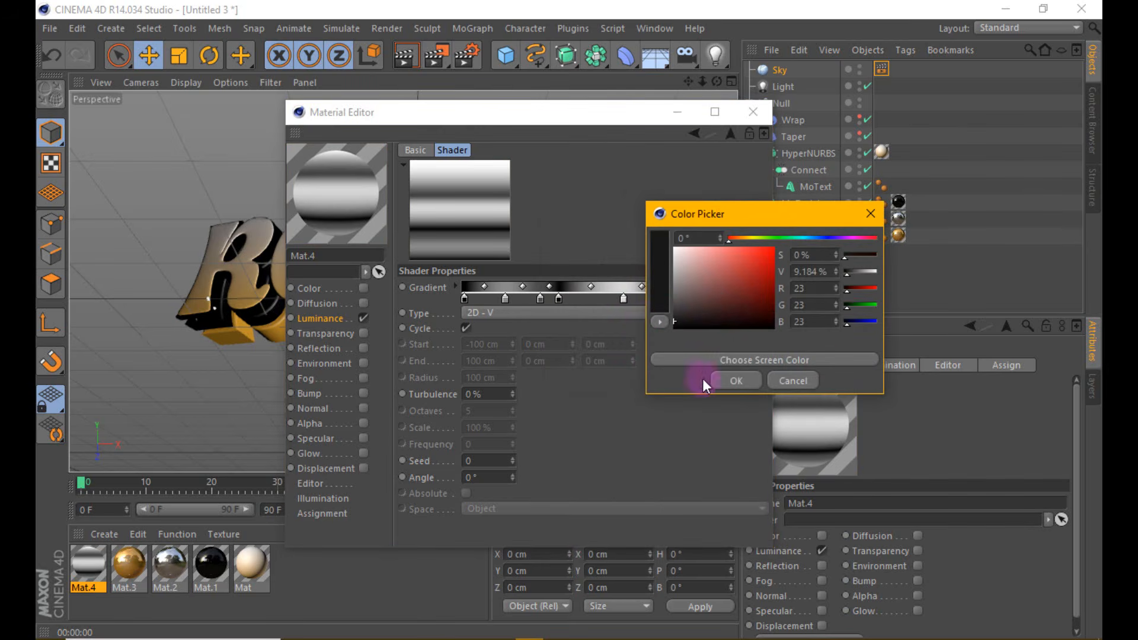
{"action": "left_click", "coordinate": [736, 380]}
{"action": "double_click", "coordinate": [693, 298]}
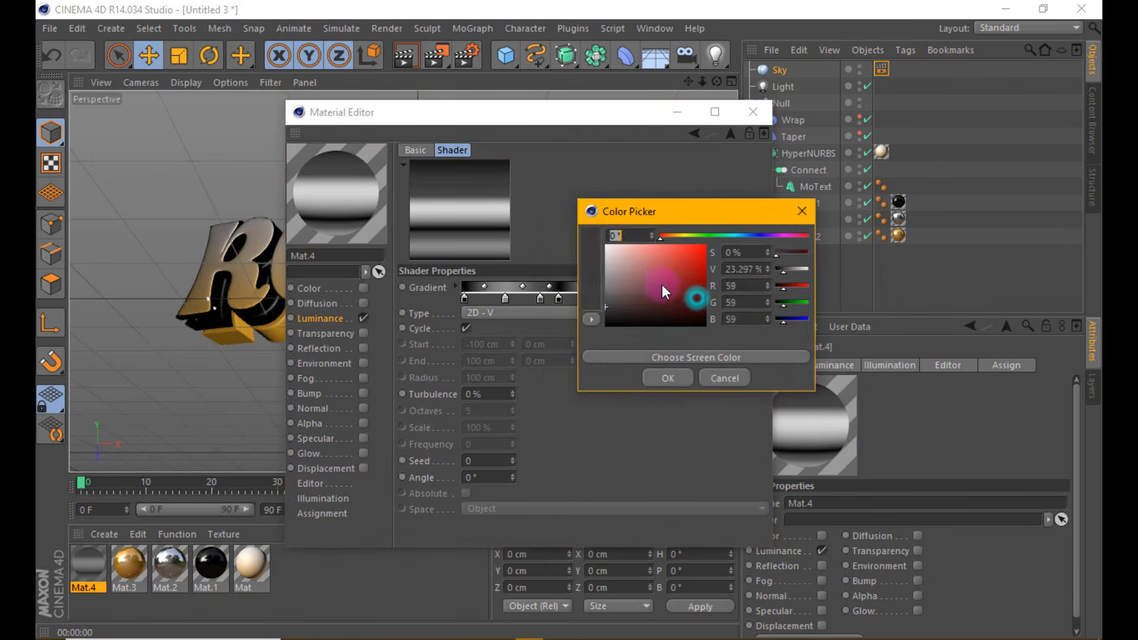
{"action": "left_click", "coordinate": [680, 379]}
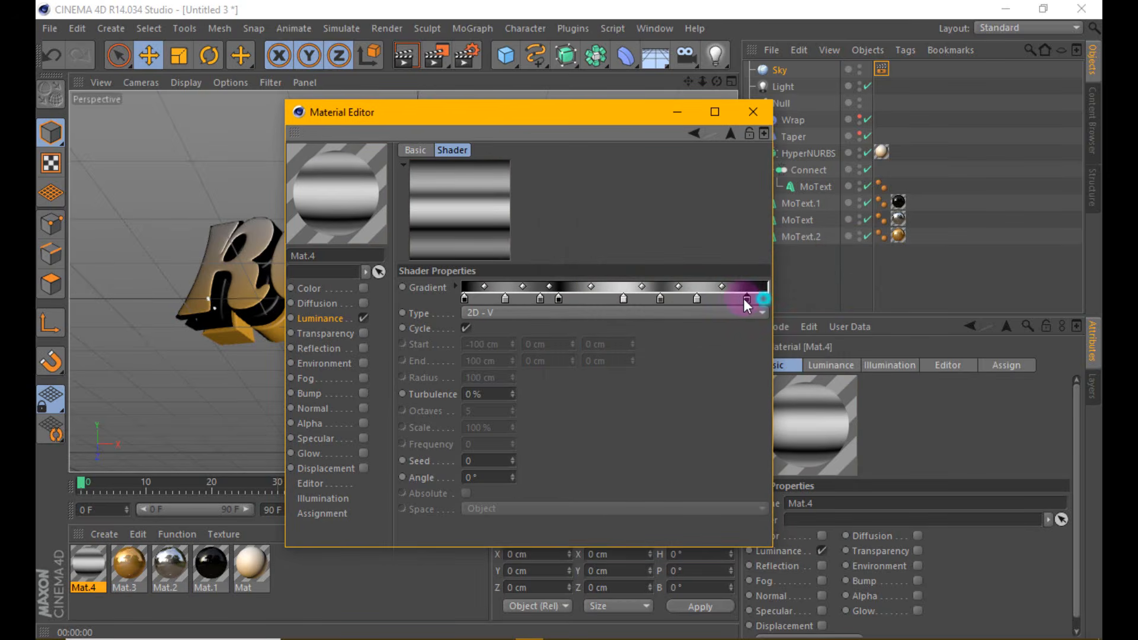
Shift the knots and interpolation handles of the luminance gradient to adjust the spacing and softness of the gray bands.
{"action": "mouse_move", "coordinate": [595, 294]}
{"action": "left_mouse_down"}
{"action": "mouse_move", "coordinate": [652, 298]}
{"action": "mouse_move", "coordinate": [607, 285]}
{"action": "left_mouse_up"}
{"action": "left_click_drag", "start_coordinate": [676, 286], "coordinate": [694, 287]}
{"action": "left_click", "coordinate": [605, 286]}
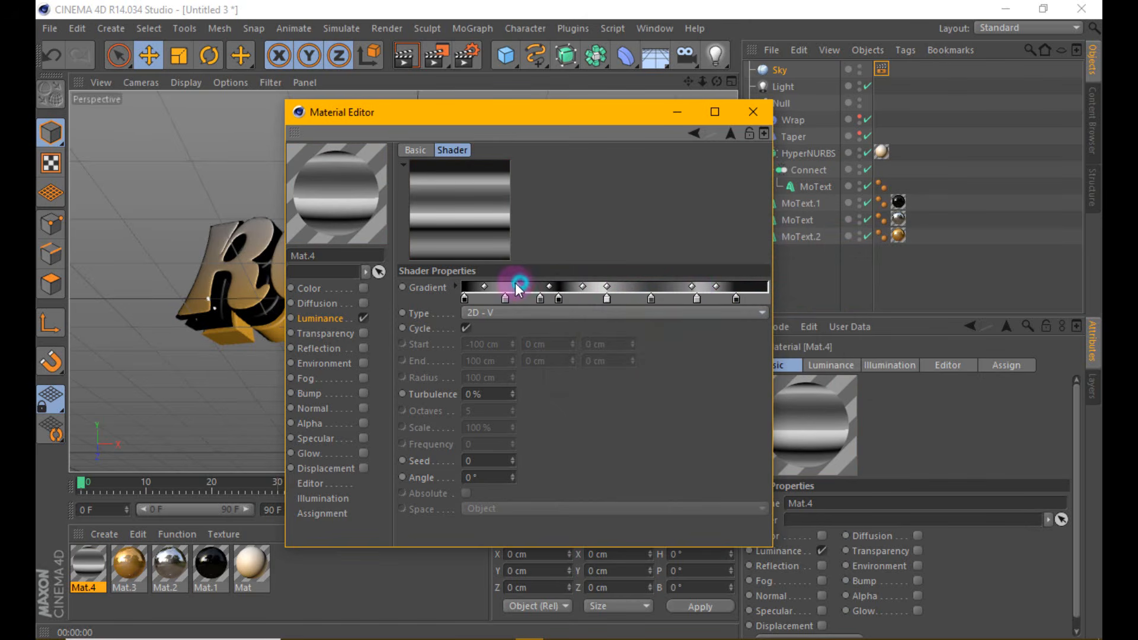
{"action": "left_click_drag", "start_coordinate": [517, 286], "coordinate": [513, 286]}
{"action": "left_click", "coordinate": [505, 298]}
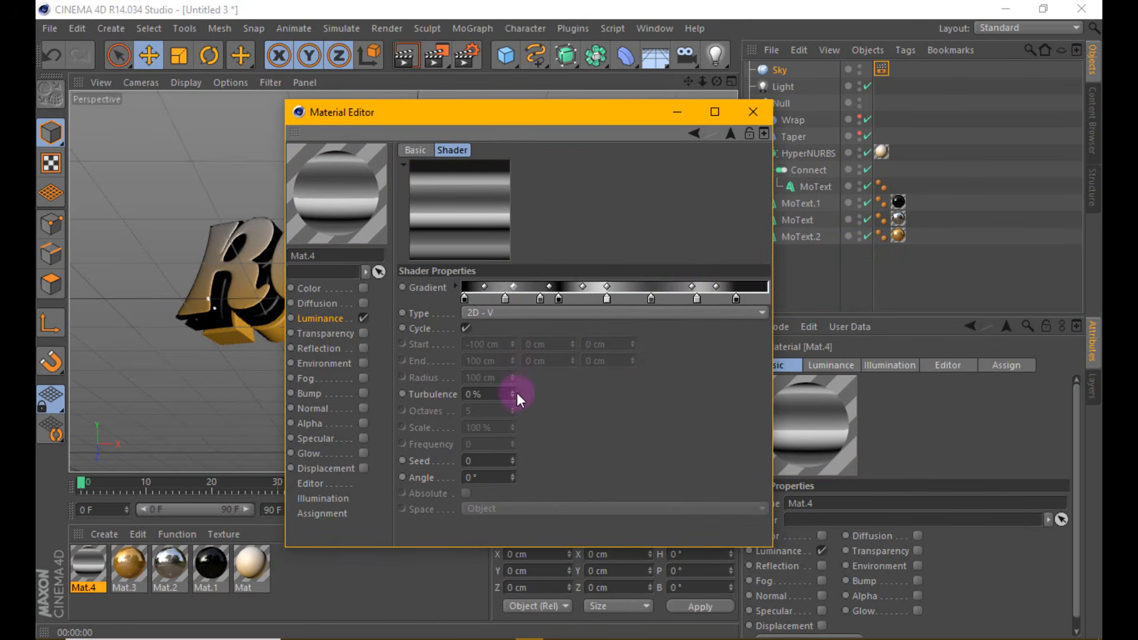
{"action": "left_click", "coordinate": [332, 319]}
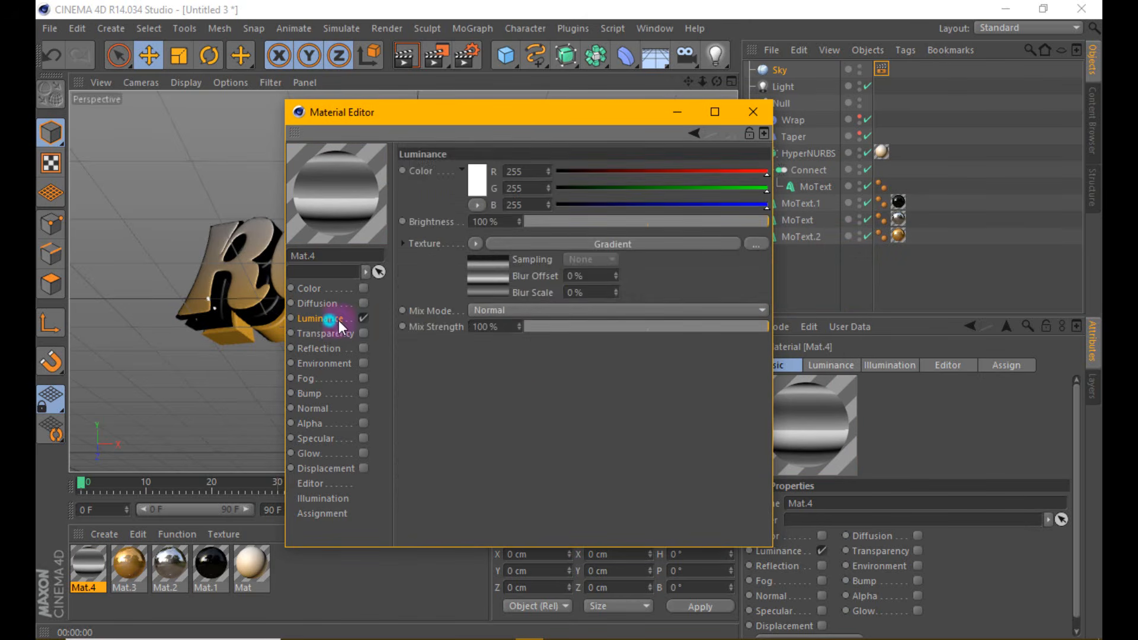
{"action": "left_click", "coordinate": [651, 245]}
{"action": "left_click", "coordinate": [514, 461]}
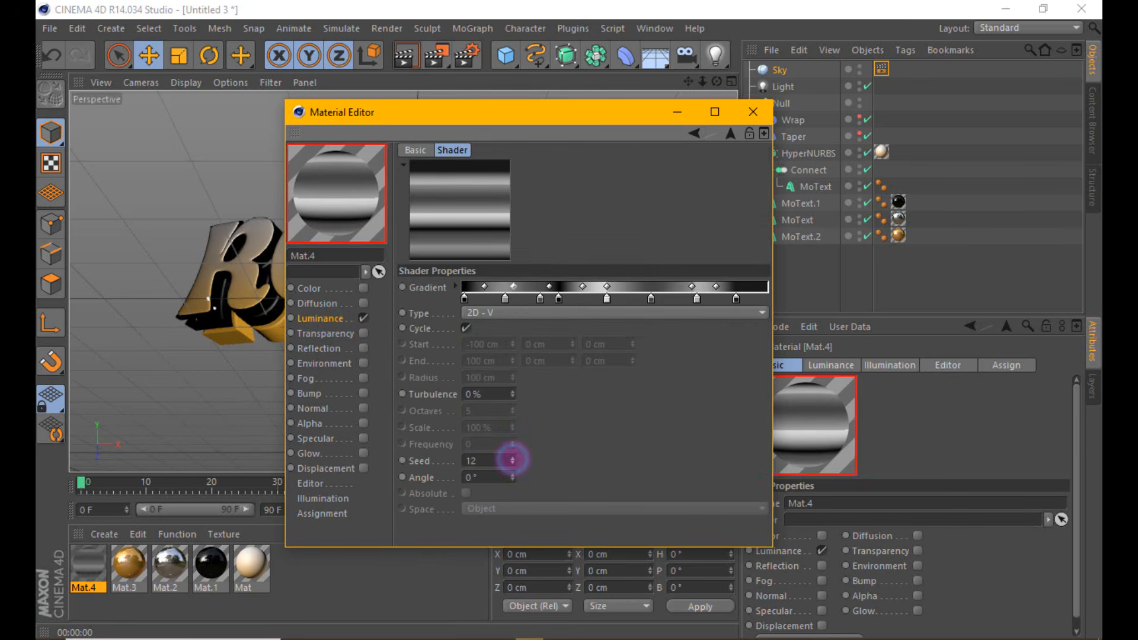
{"action": "left_click", "coordinate": [48, 59]}
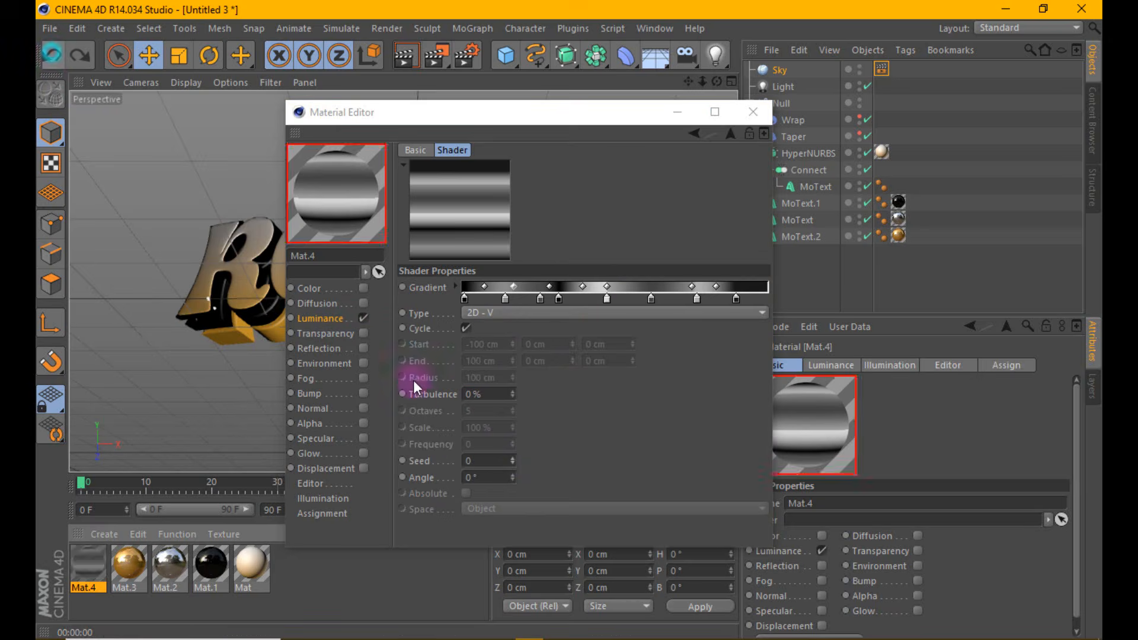
Set the luminance gradient's Turbulence to 3% and close the material's settings.
{"action": "left_click_drag", "start_coordinate": [518, 391], "coordinate": [516, 391]}
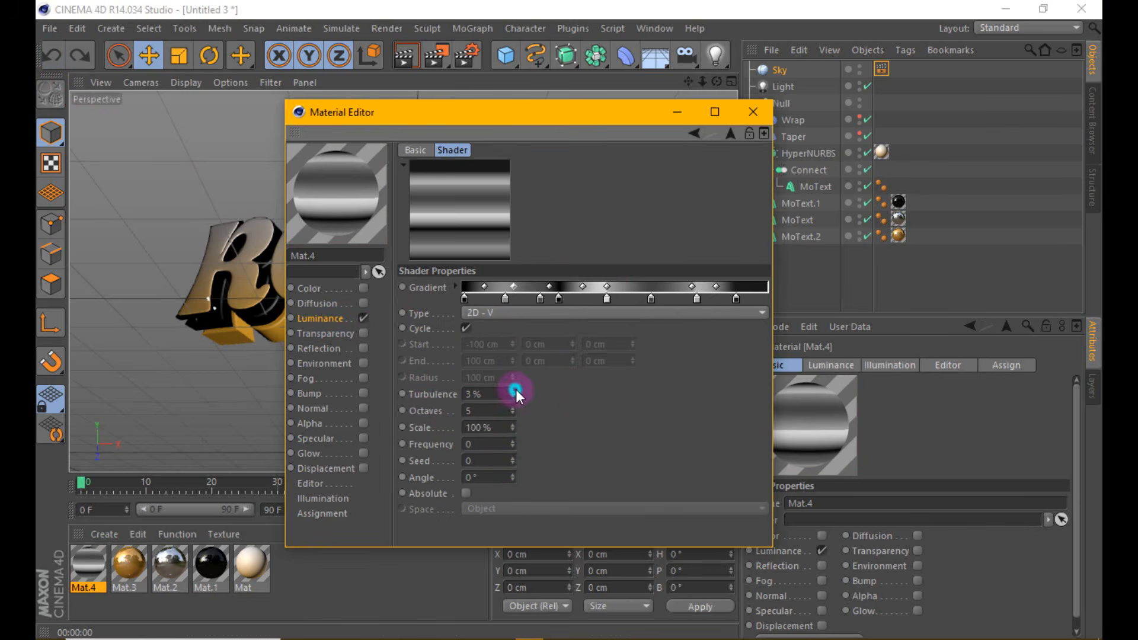
{"action": "left_click", "coordinate": [330, 315]}
{"action": "left_click", "coordinate": [752, 111]}
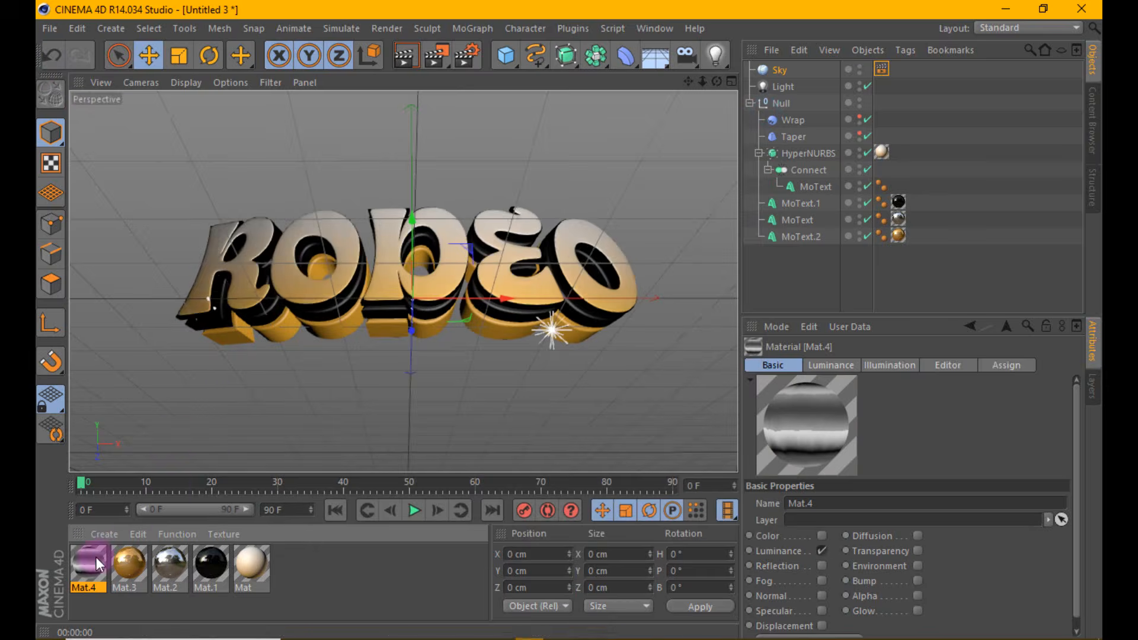
Apply the gradient material to the Sky with Cubic projection and test-render the view.
{"action": "left_click_drag", "start_coordinate": [95, 560], "coordinate": [776, 69]}
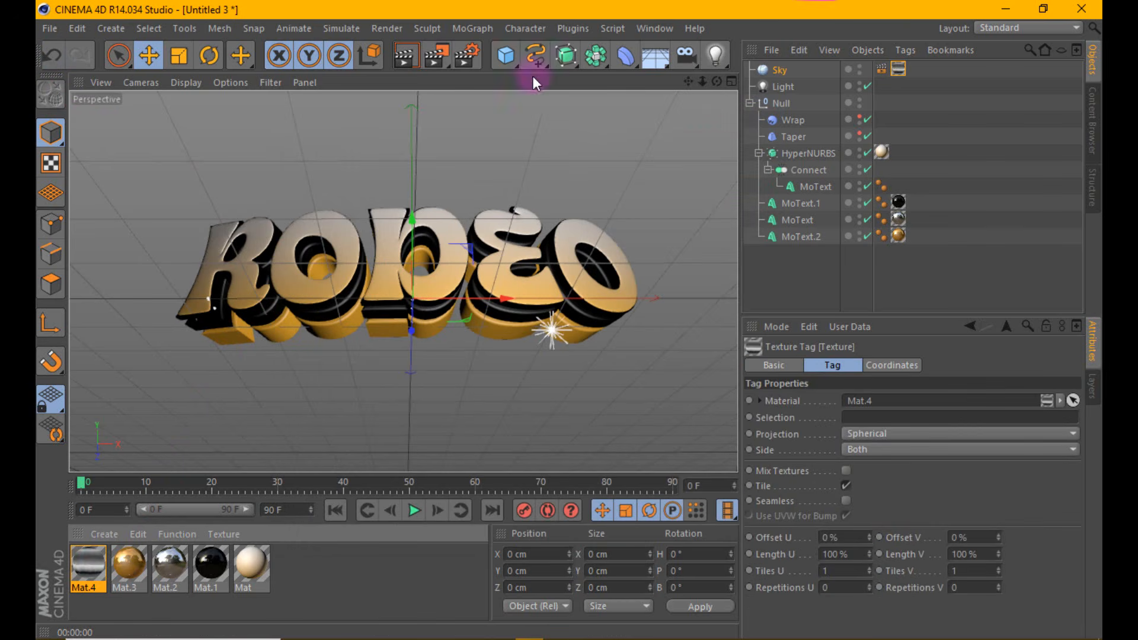
{"action": "left_click", "coordinate": [406, 57]}
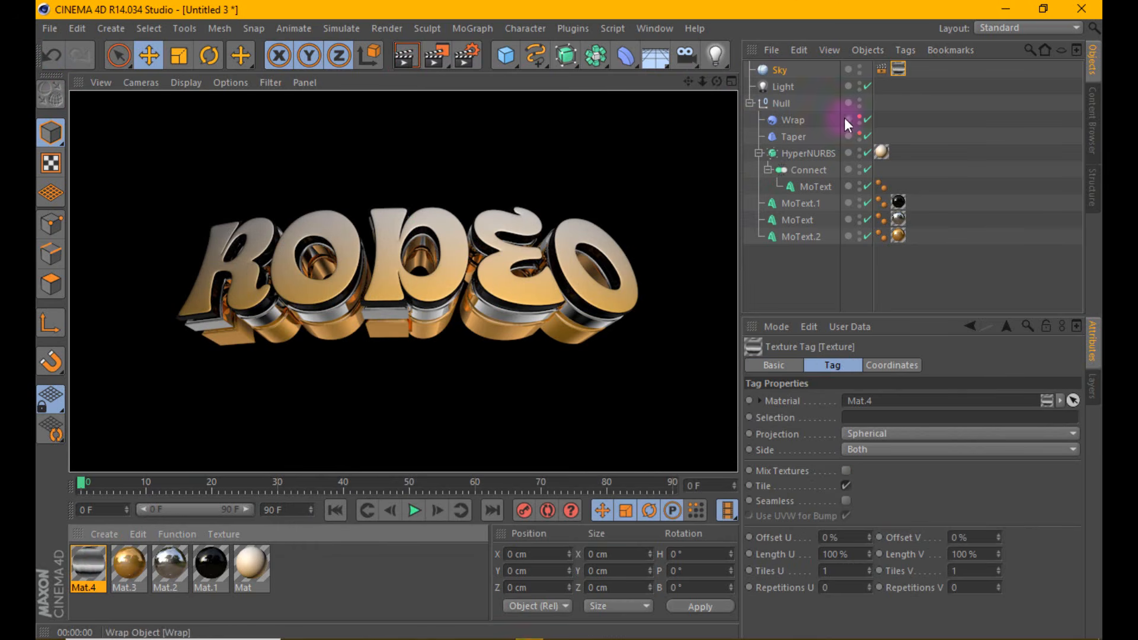
{"action": "left_click", "coordinate": [882, 70]}
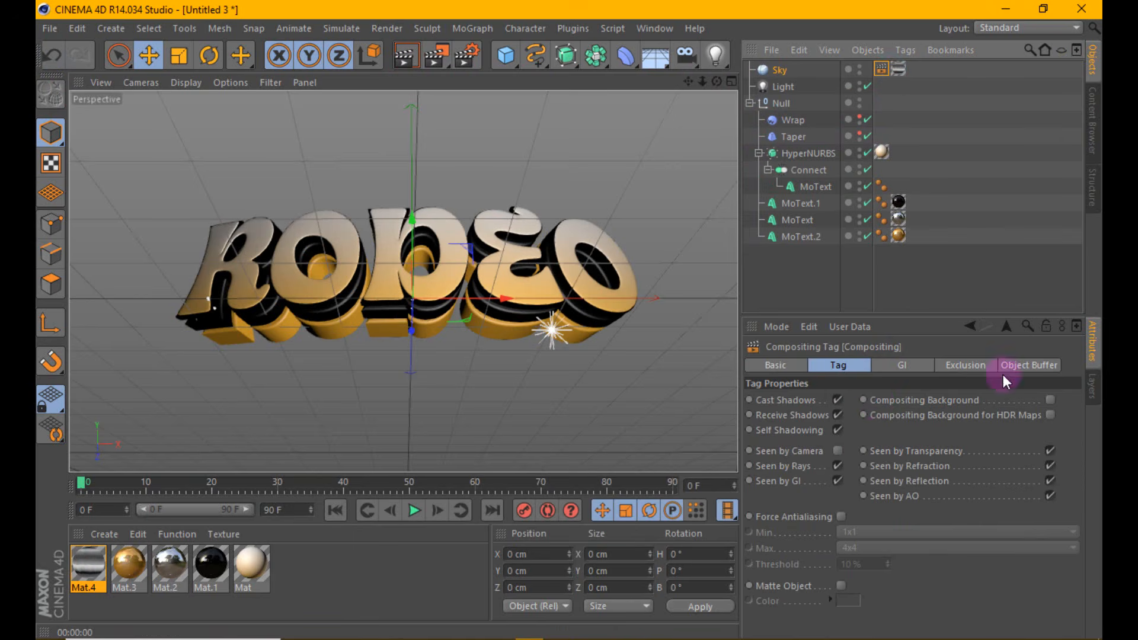
{"action": "left_click", "coordinate": [844, 365]}
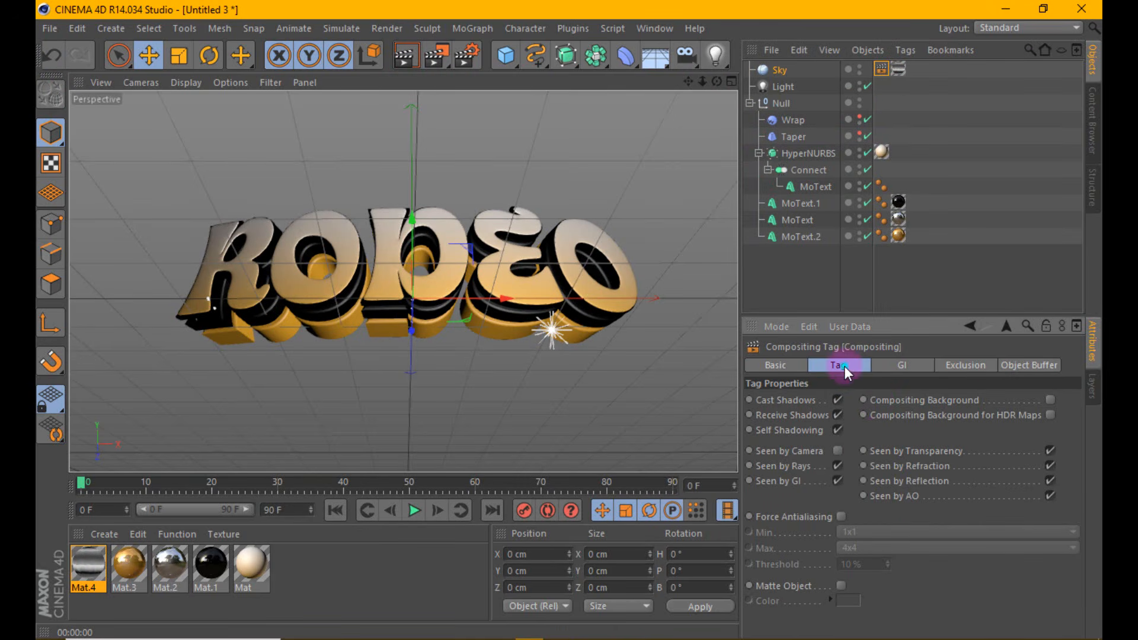
{"action": "left_click", "coordinate": [902, 70]}
{"action": "left_click", "coordinate": [884, 432]}
{"action": "left_click", "coordinate": [873, 495]}
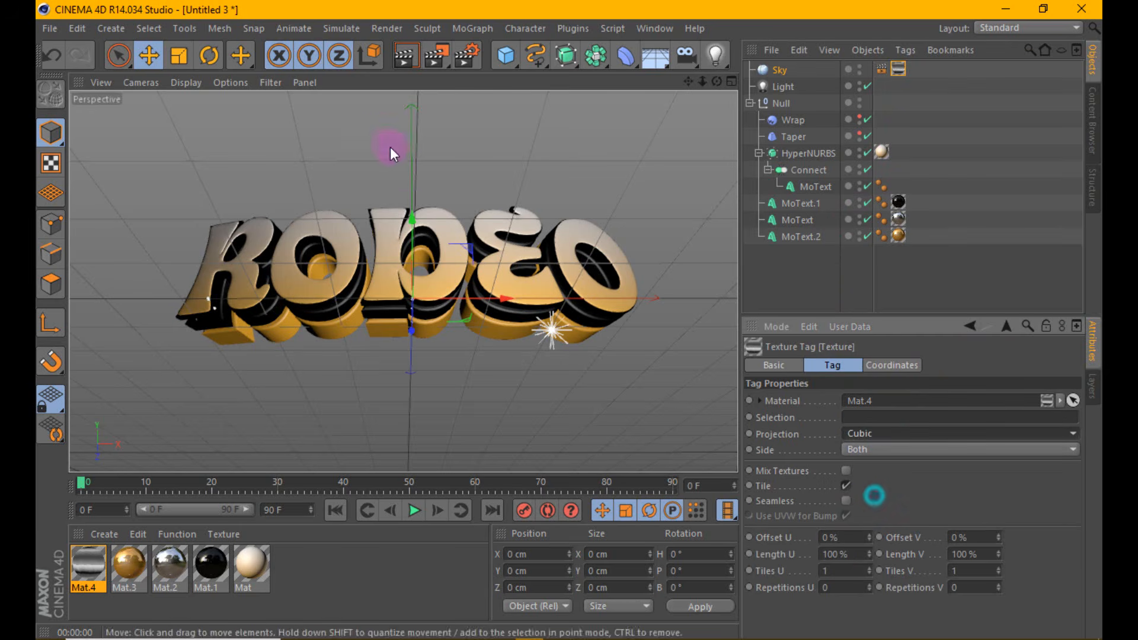
{"action": "left_click", "coordinate": [403, 55]}
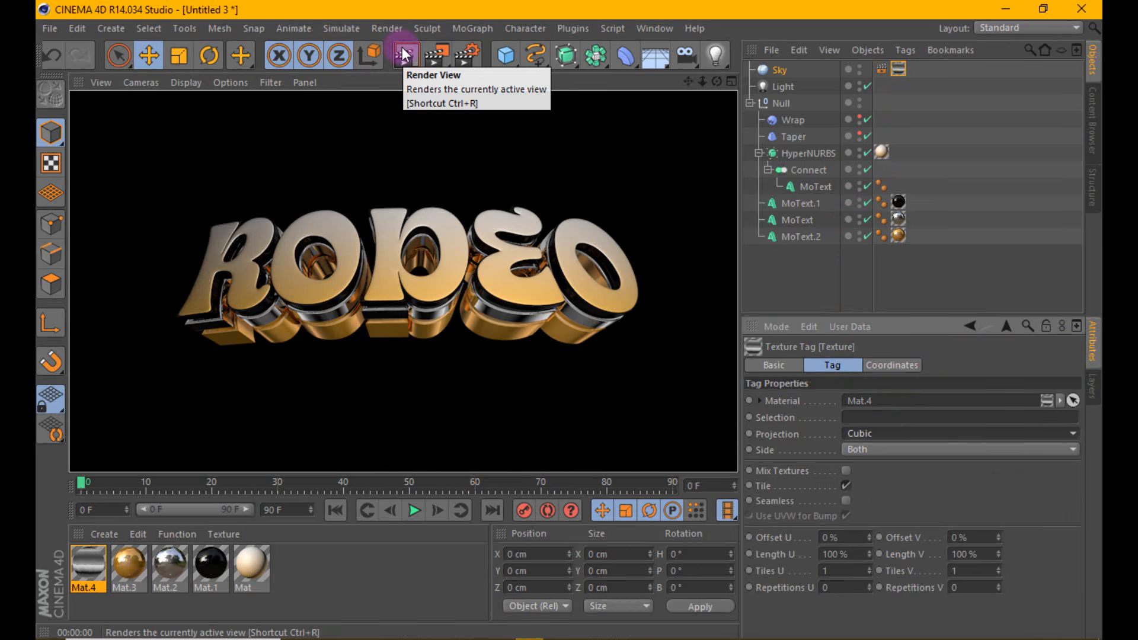
Enable Color on the sky material, copy the Luminance gradient into its Color texture, and test-render the view.
{"action": "double_click", "coordinate": [102, 564]}
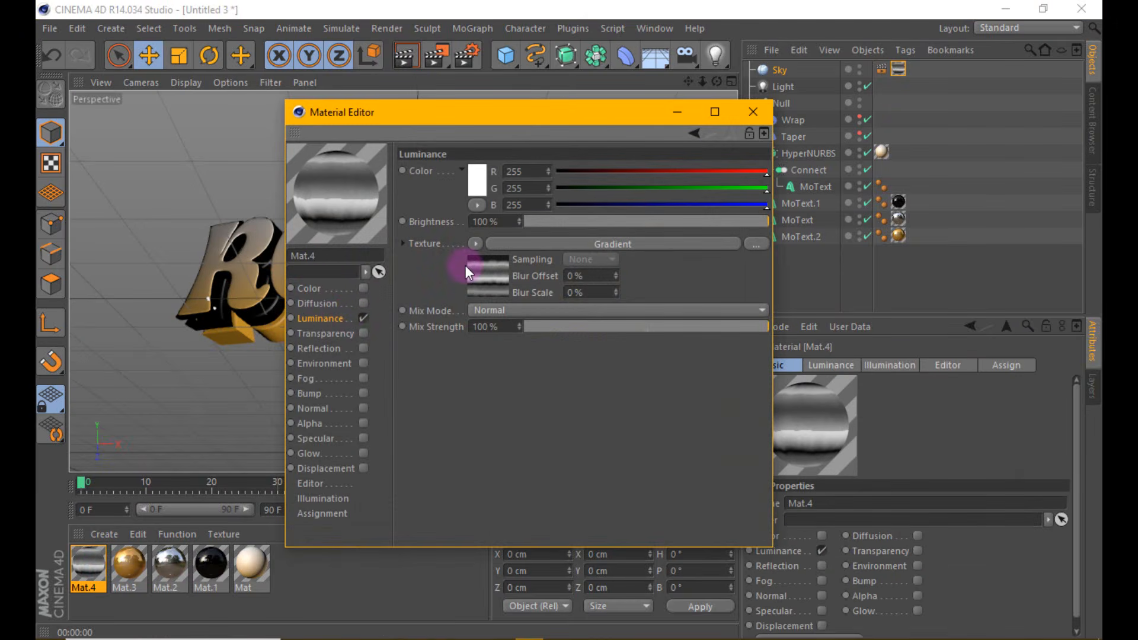
{"action": "left_click", "coordinate": [474, 245]}
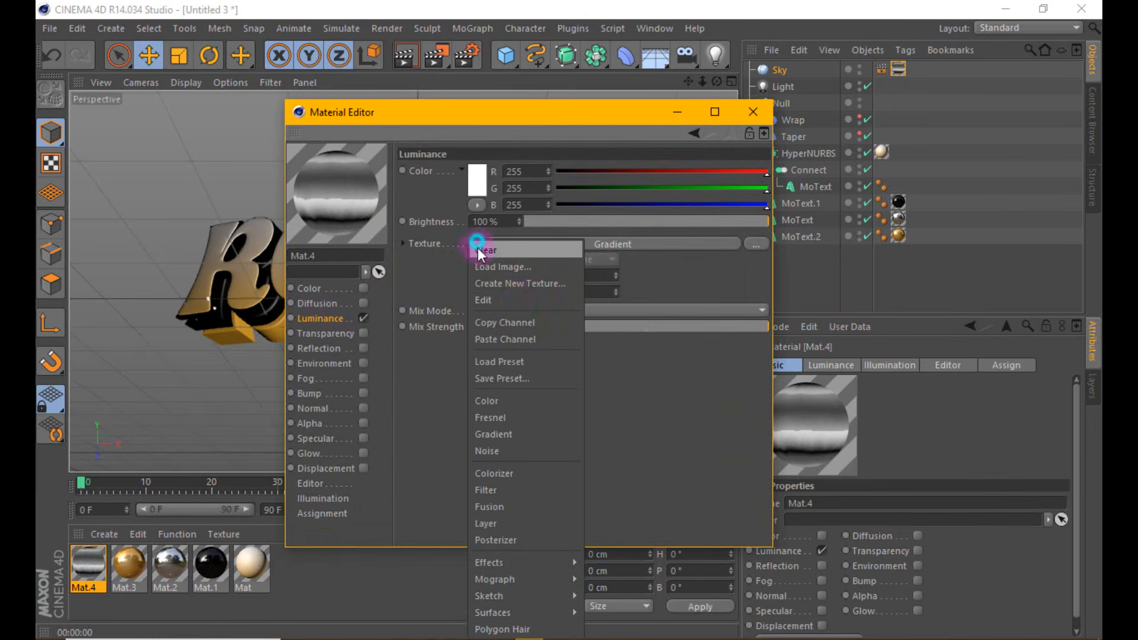
{"action": "left_click", "coordinate": [518, 333]}
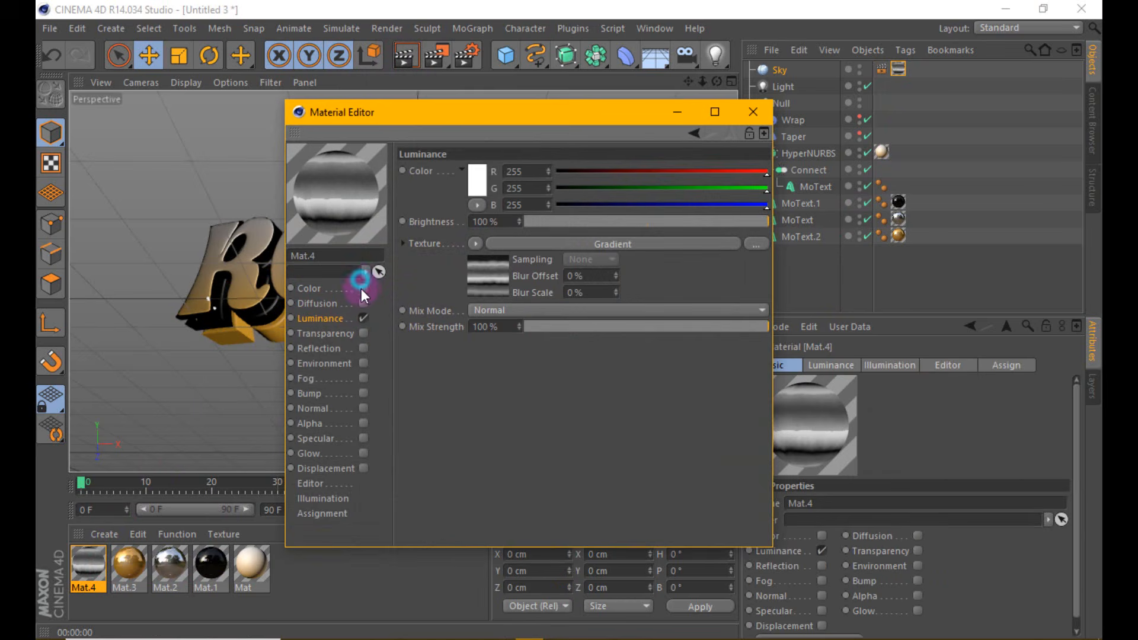
{"action": "left_click", "coordinate": [363, 288]}
{"action": "left_click", "coordinate": [475, 245]}
{"action": "left_click", "coordinate": [514, 329]}
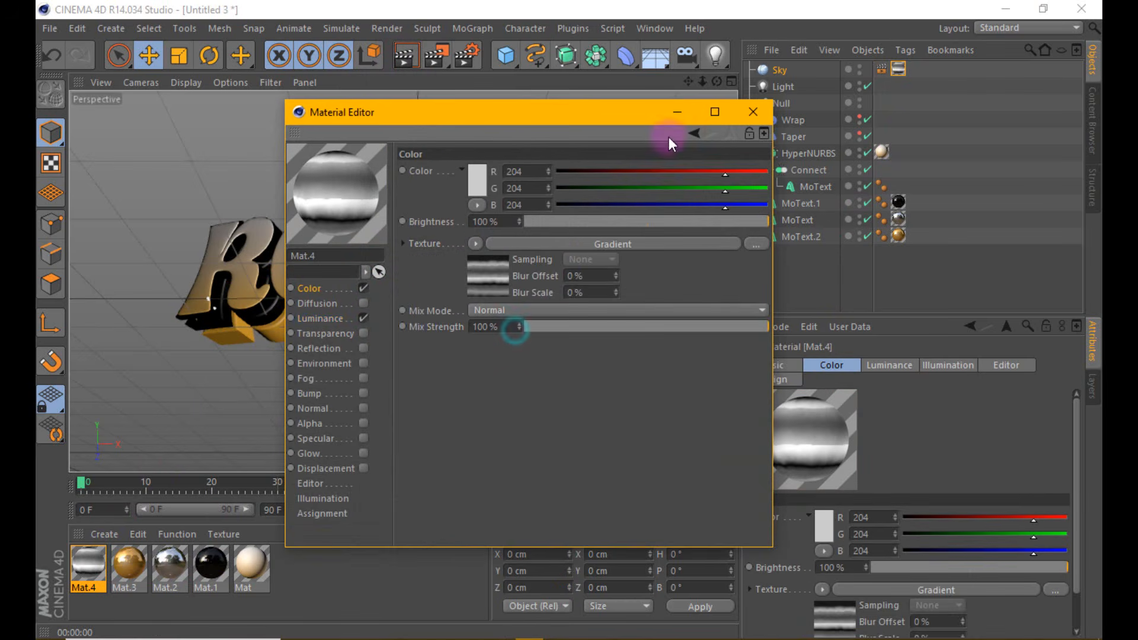
{"action": "left_click", "coordinate": [755, 110]}
{"action": "left_click", "coordinate": [404, 57]}
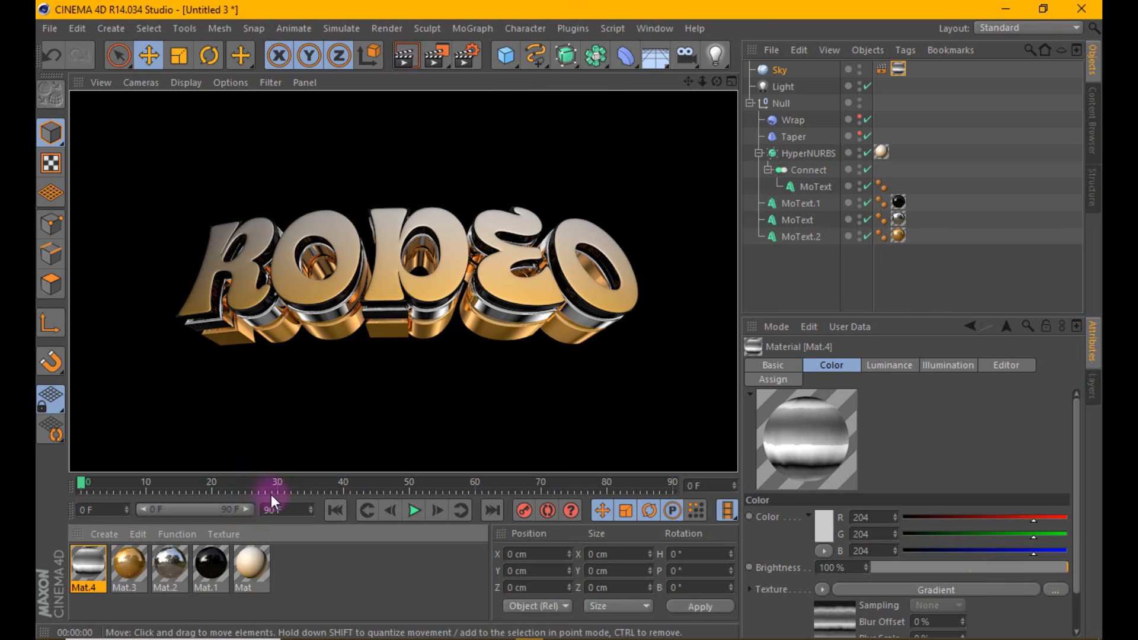
Give the front face material Mat an Additive Reflection at 59% brightness, disable its Specular, and test-render the view.
{"action": "left_click", "coordinate": [251, 566]}
{"action": "double_click", "coordinate": [251, 566]}
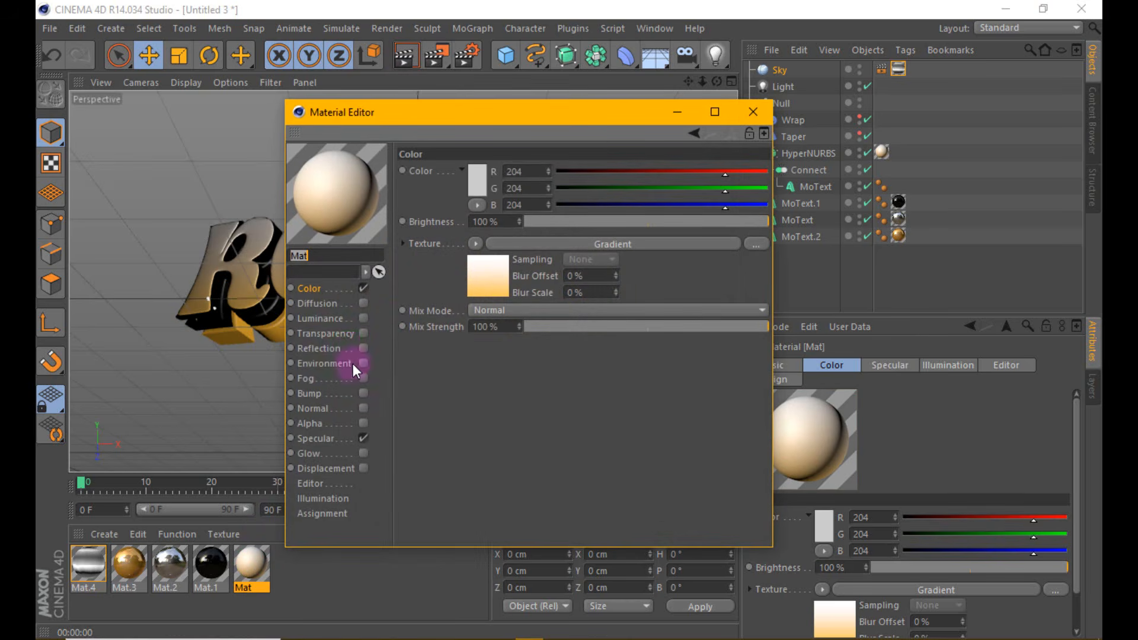
{"action": "left_click", "coordinate": [364, 348]}
{"action": "left_click", "coordinate": [475, 237]}
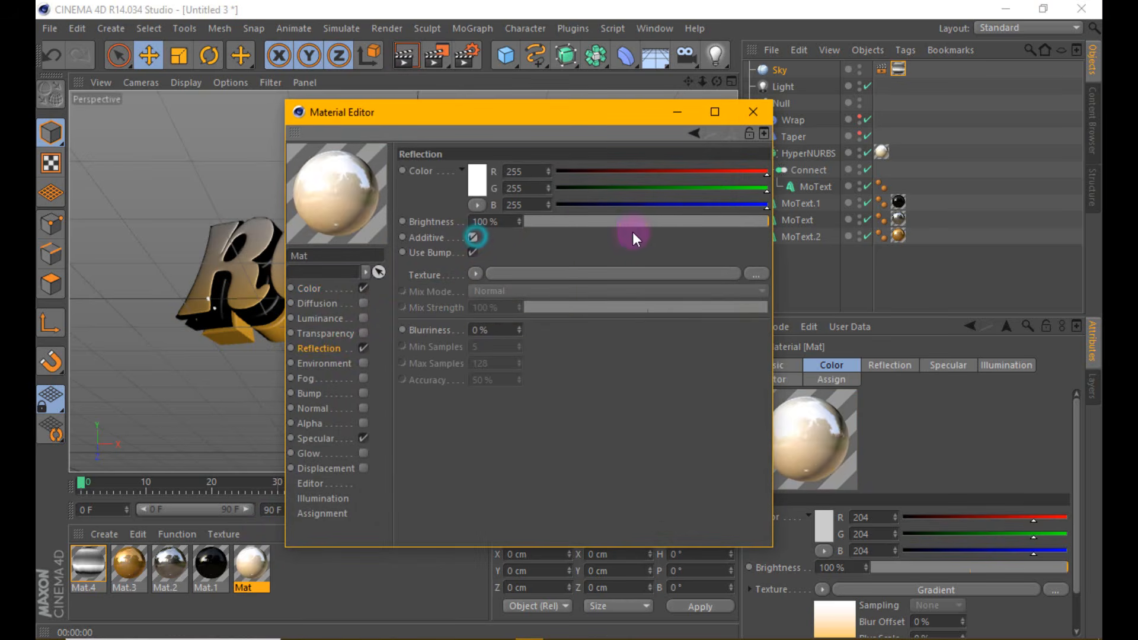
{"action": "left_click_drag", "start_coordinate": [750, 220], "coordinate": [669, 221]}
{"action": "left_click", "coordinate": [364, 442]}
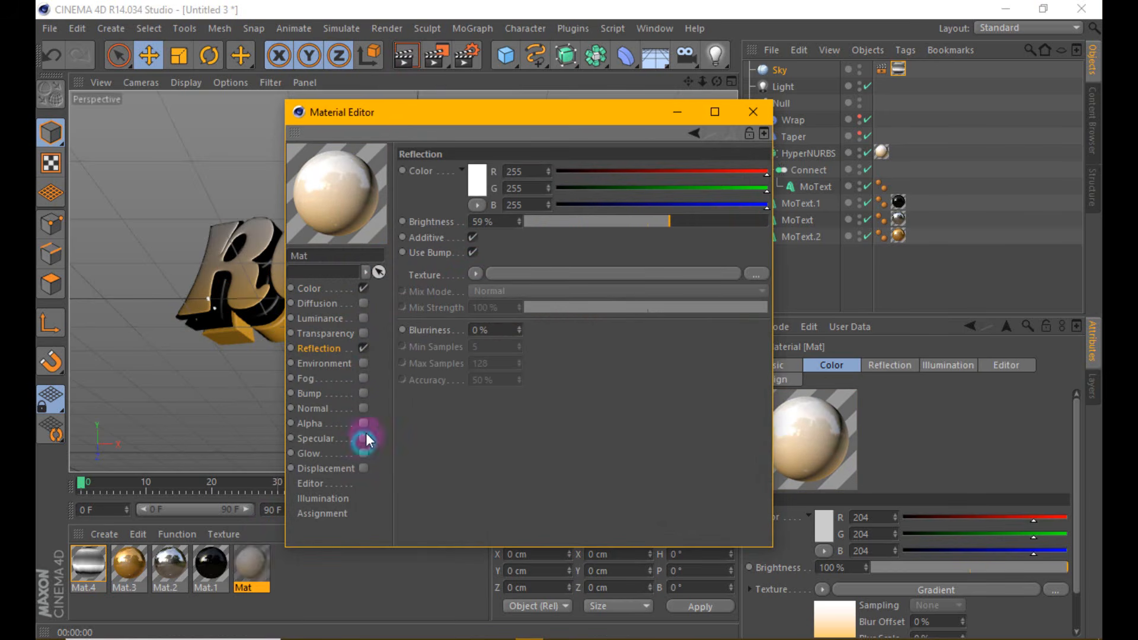
{"action": "left_click", "coordinate": [681, 111]}
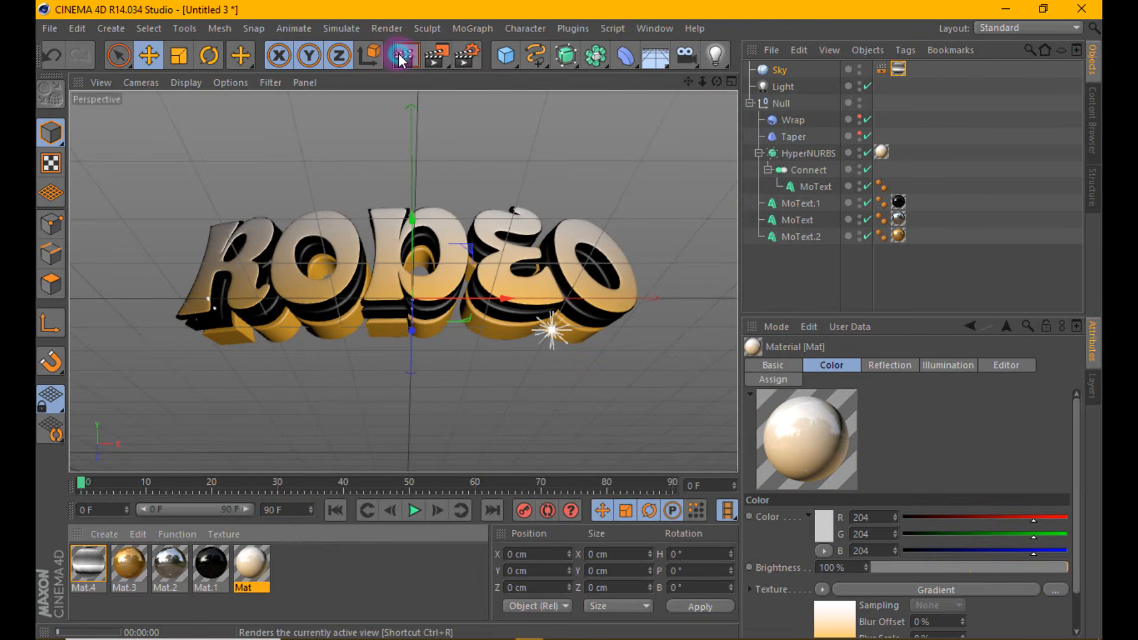
{"action": "left_click", "coordinate": [402, 57]}
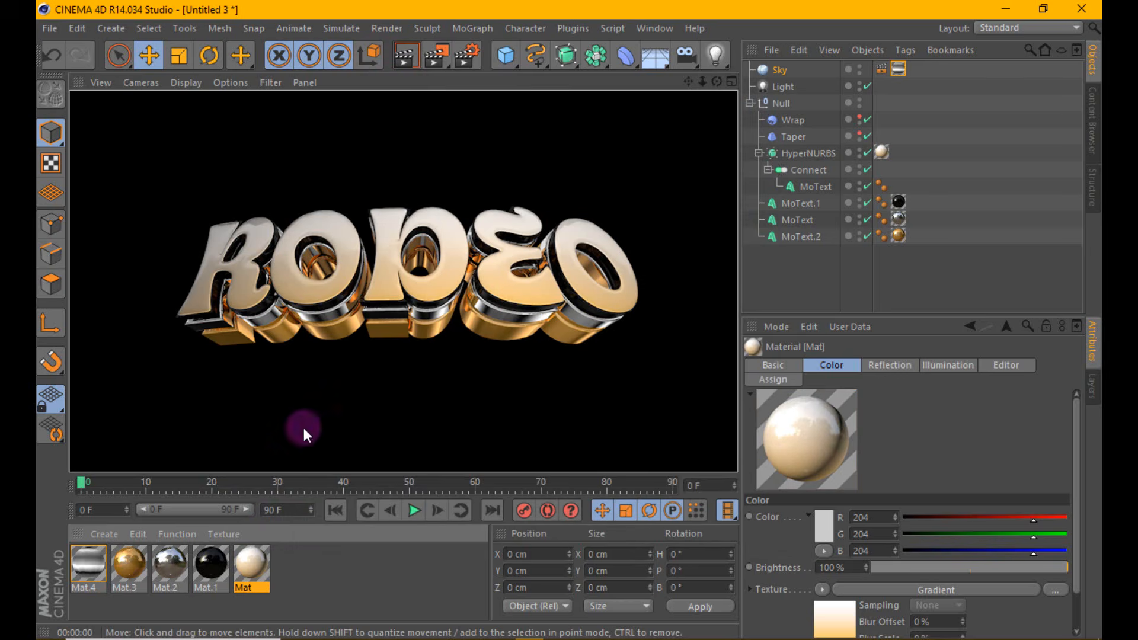
Raise Mat's Reflection brightness to 88% and test-render the view.
{"action": "double_click", "coordinate": [248, 565]}
{"action": "left_click", "coordinate": [741, 221]}
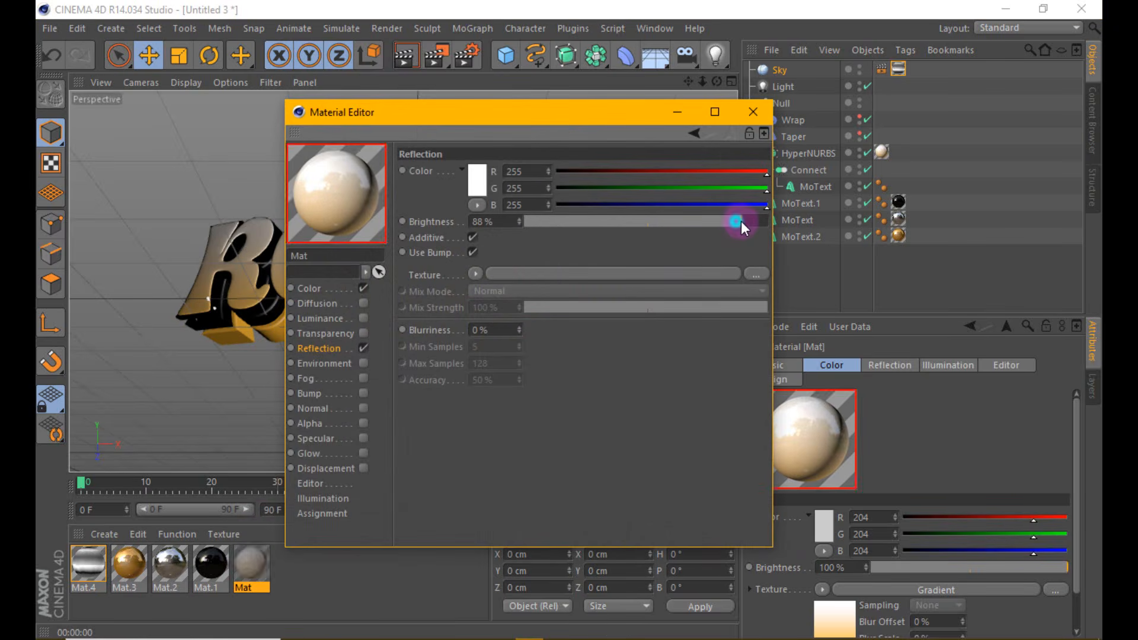
{"action": "left_click", "coordinate": [752, 112]}
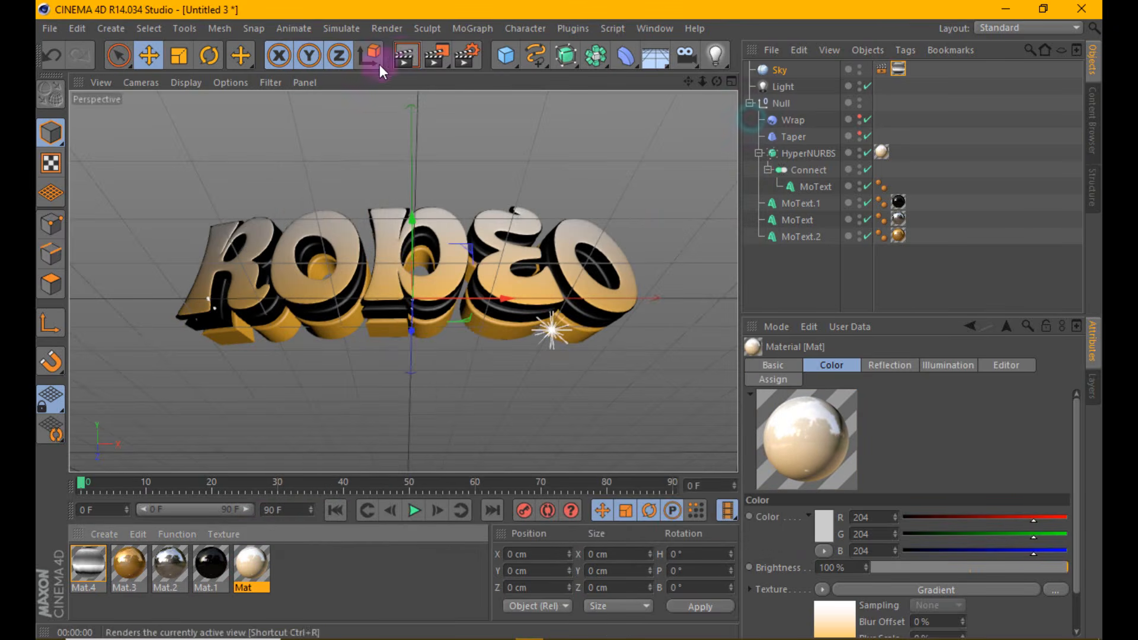
{"action": "left_click", "coordinate": [399, 55]}
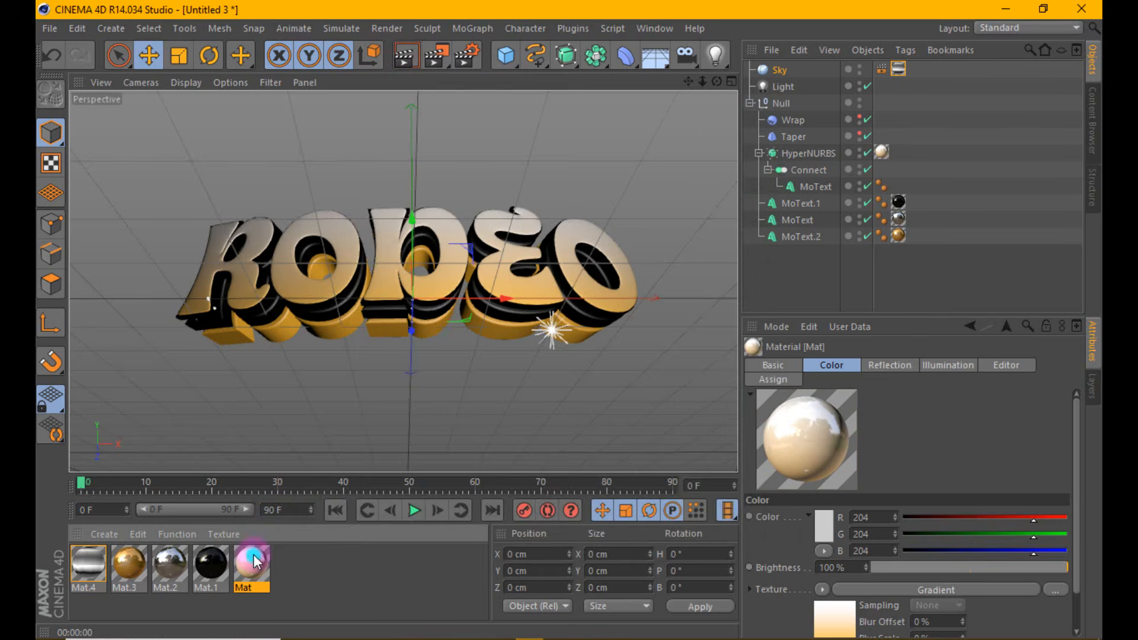
Copy Mat's Color gradient into its Reflection texture, set Reflection brightness to 100%, and test-render the title, including from a lower angle.
{"action": "double_click", "coordinate": [254, 553]}
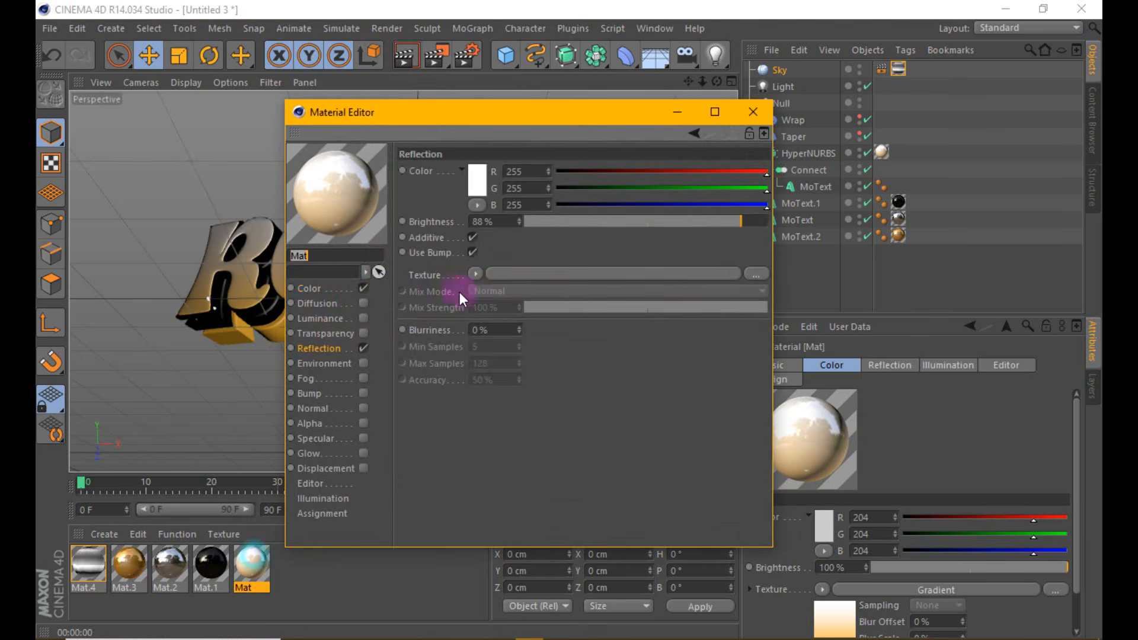
{"action": "left_click", "coordinate": [475, 243]}
{"action": "left_click", "coordinate": [526, 316]}
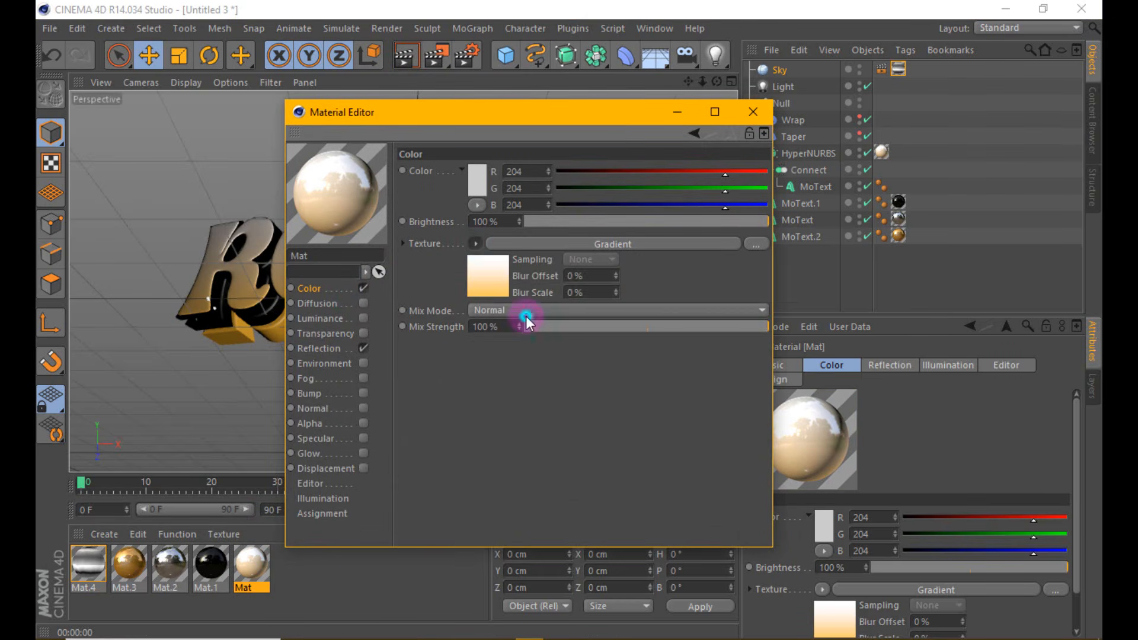
{"action": "left_click", "coordinate": [328, 357]}
{"action": "left_click", "coordinate": [325, 349]}
{"action": "left_click", "coordinate": [476, 271]}
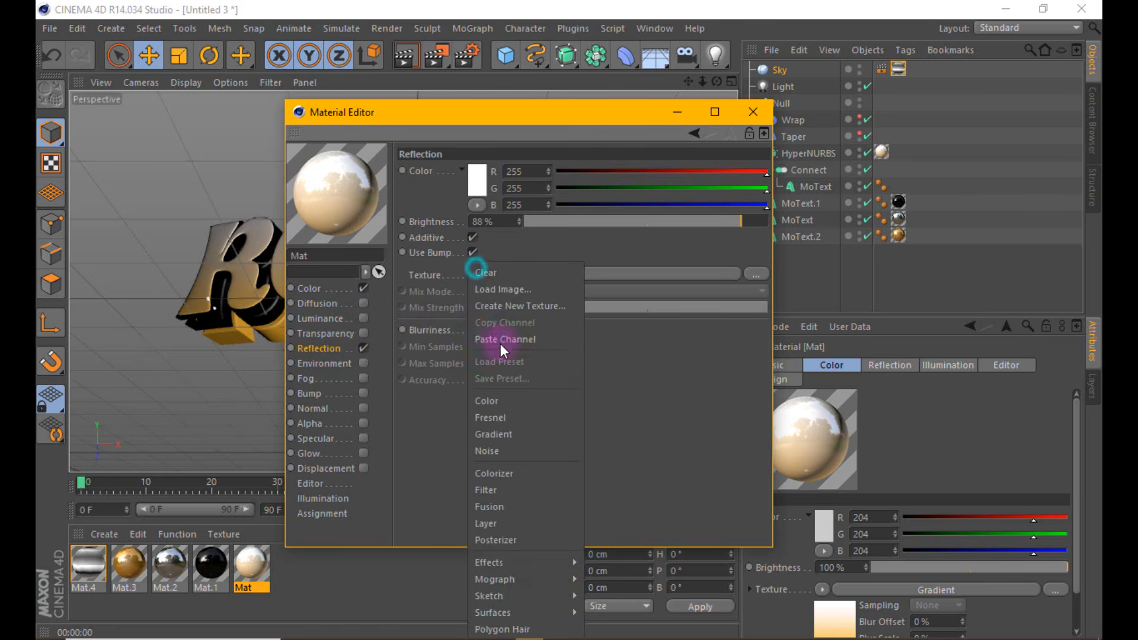
{"action": "left_click", "coordinate": [502, 344]}
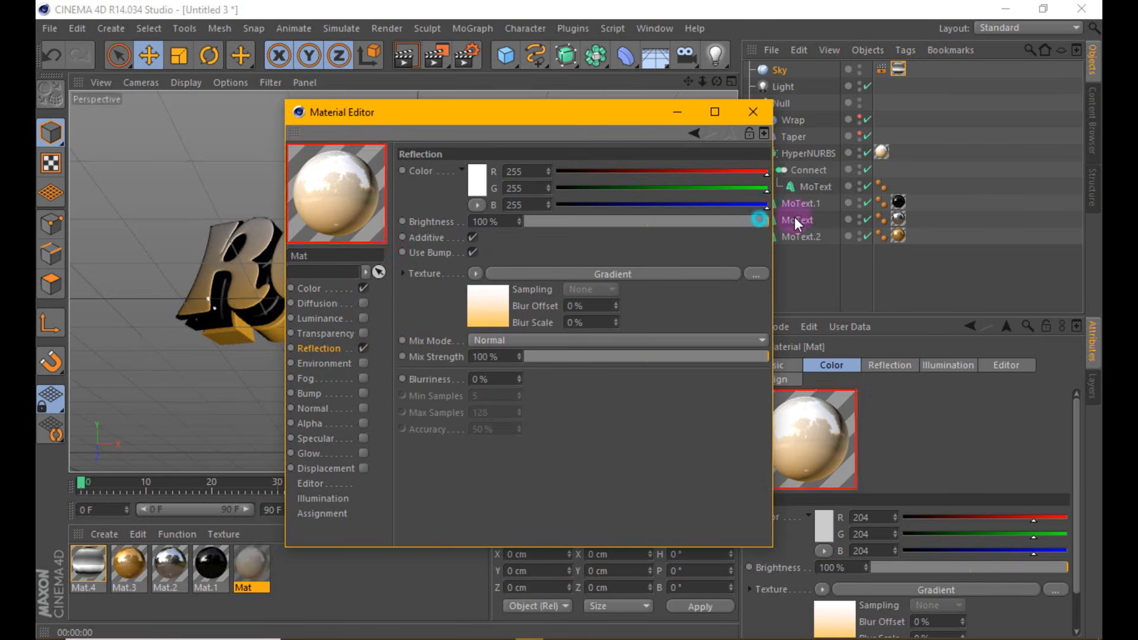
{"action": "left_click", "coordinate": [751, 111]}
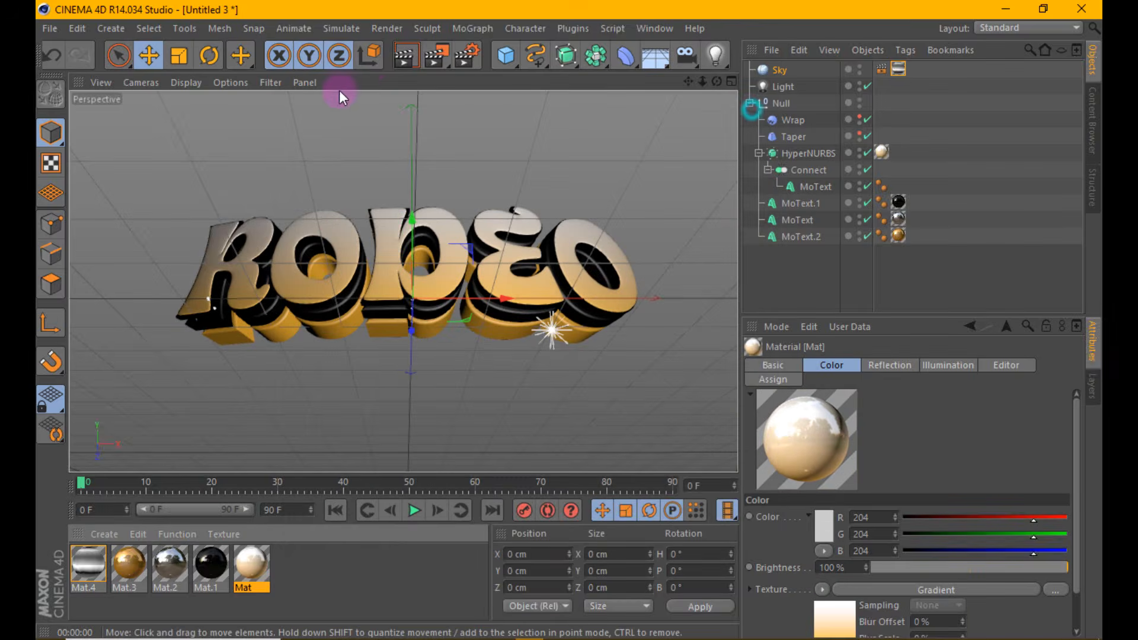
{"action": "left_click", "coordinate": [404, 55]}
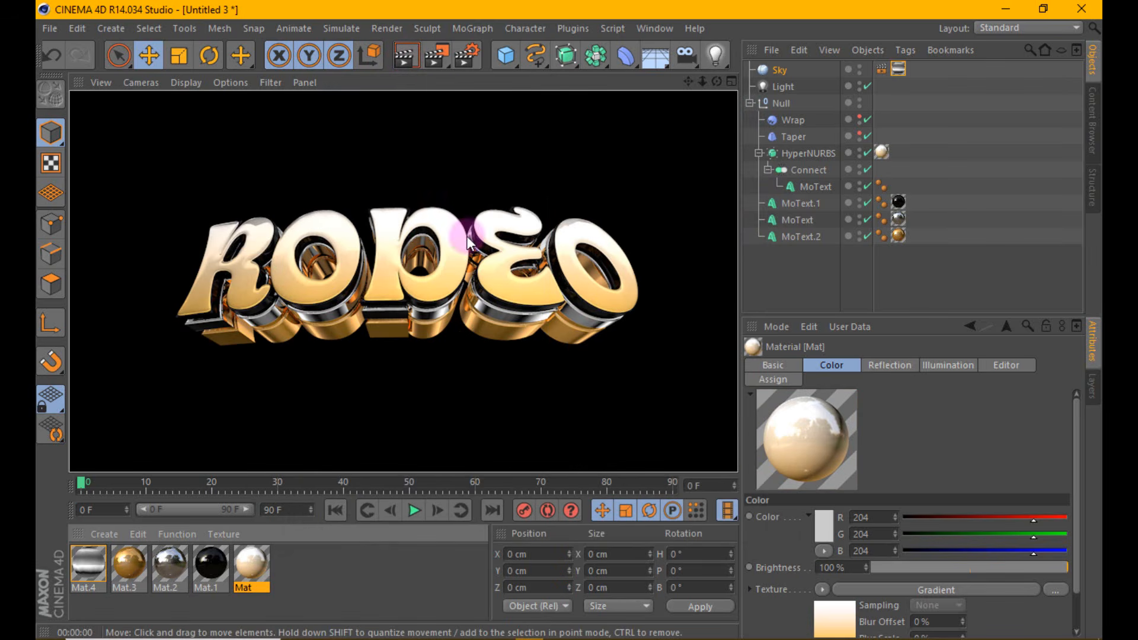
{"action": "left_click_drag", "start_coordinate": [716, 82], "coordinate": [716, 89]}
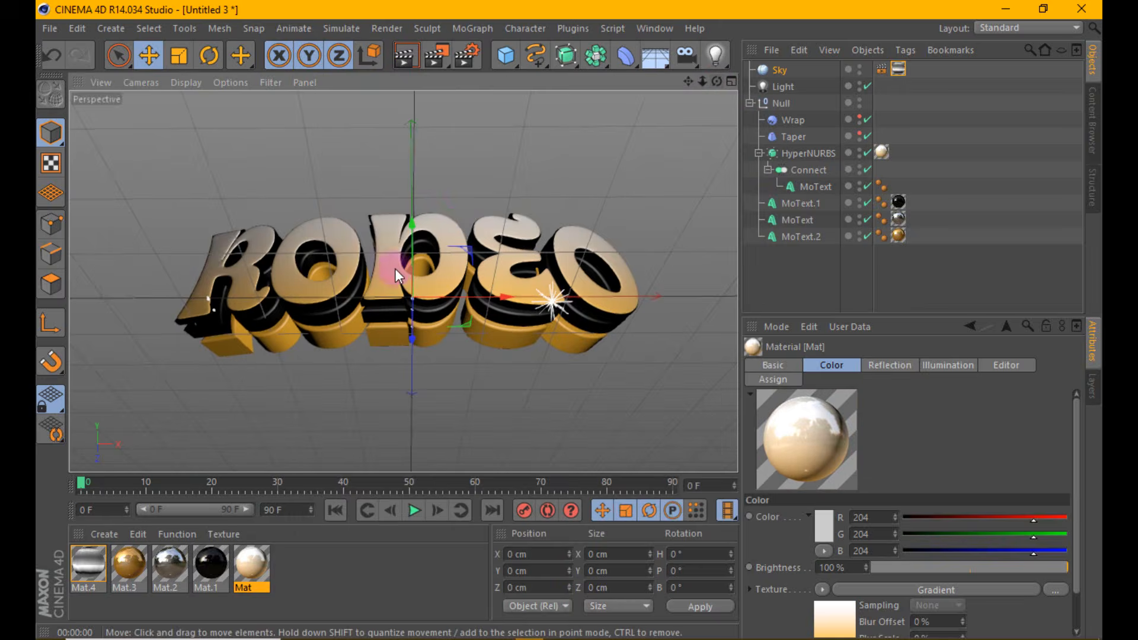
{"action": "left_click", "coordinate": [415, 58]}
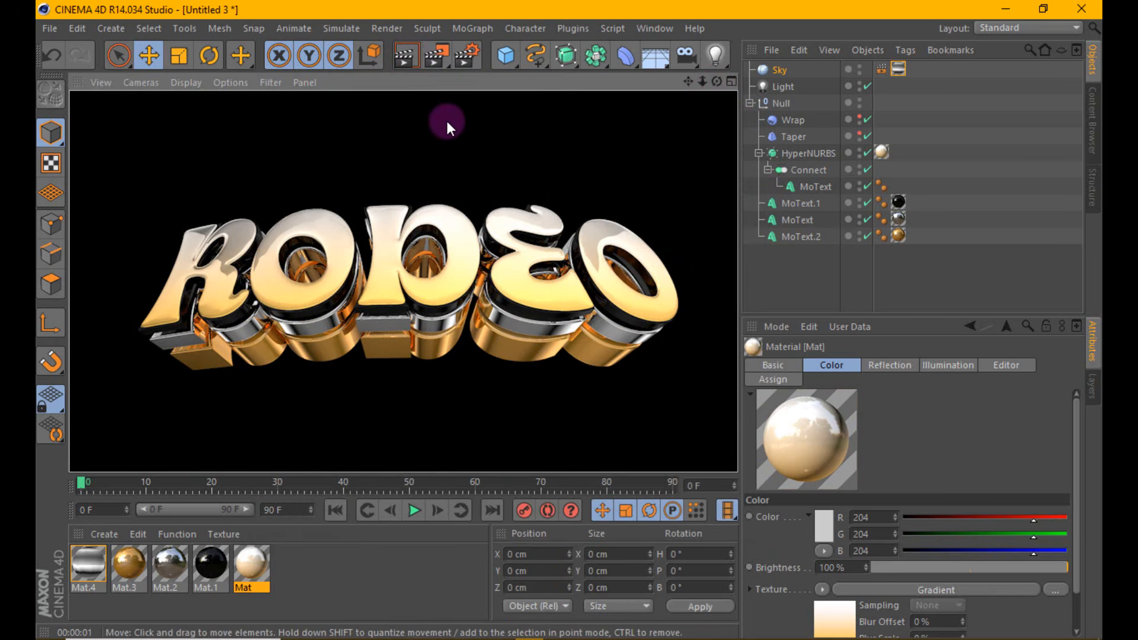
Add a Color Correction effect to the render settings with Contrast at 65% and test-render the view.
{"action": "left_click", "coordinate": [465, 56]}
{"action": "left_click", "coordinate": [73, 306]}
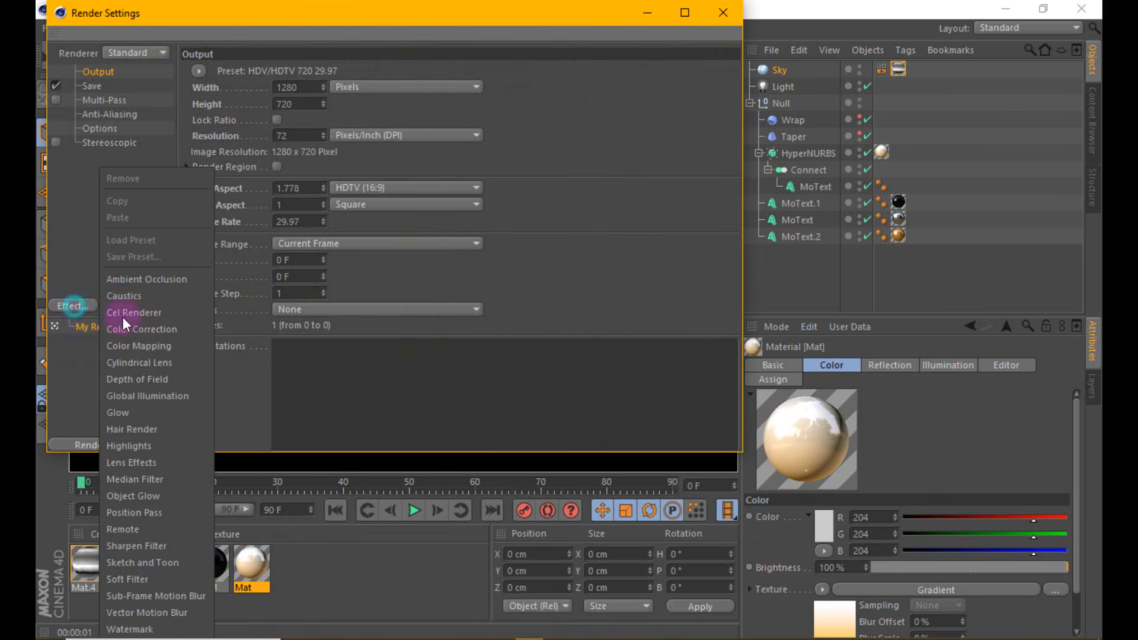
{"action": "left_click", "coordinate": [162, 331]}
{"action": "left_click_drag", "start_coordinate": [653, 101], "coordinate": [645, 89]}
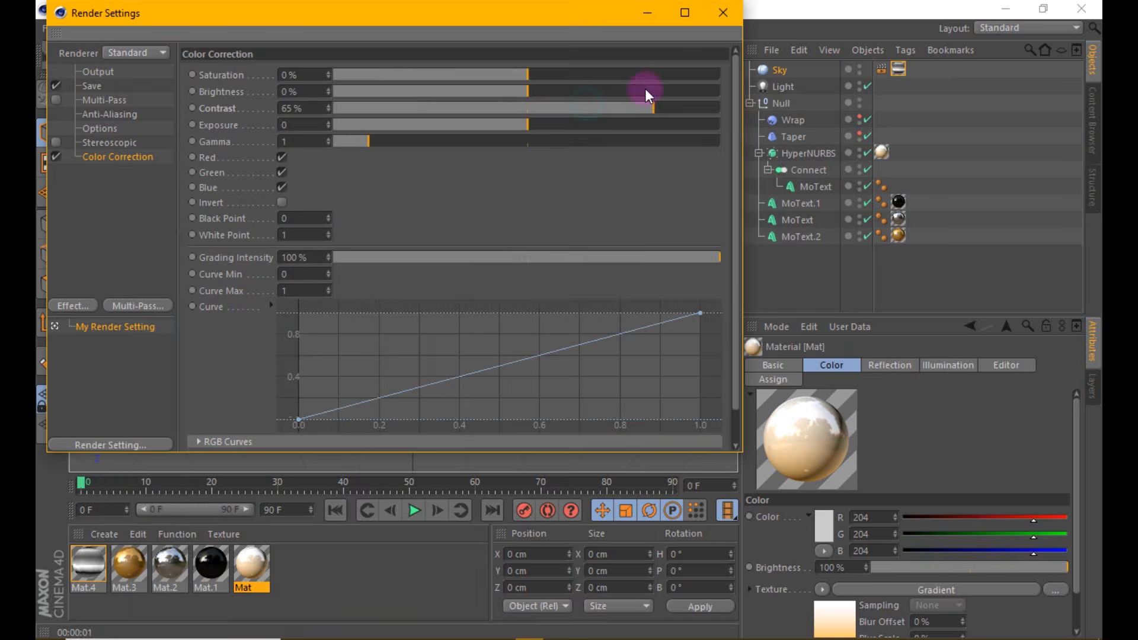
{"action": "left_click", "coordinate": [713, 14]}
{"action": "left_click", "coordinate": [408, 61]}
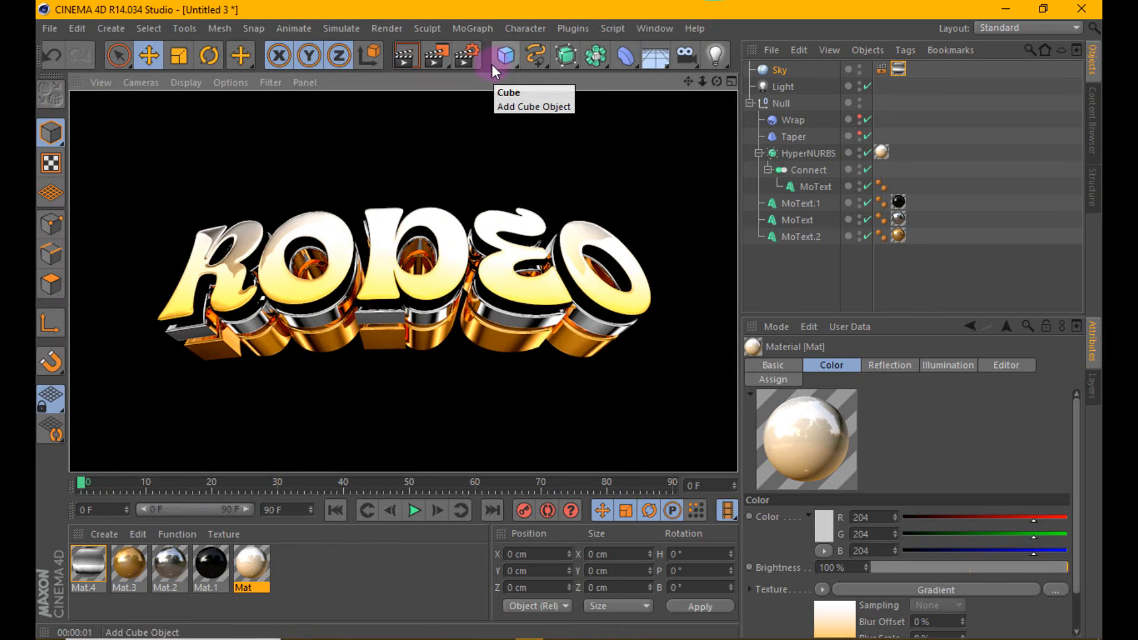
{"action": "left_click", "coordinate": [473, 58]}
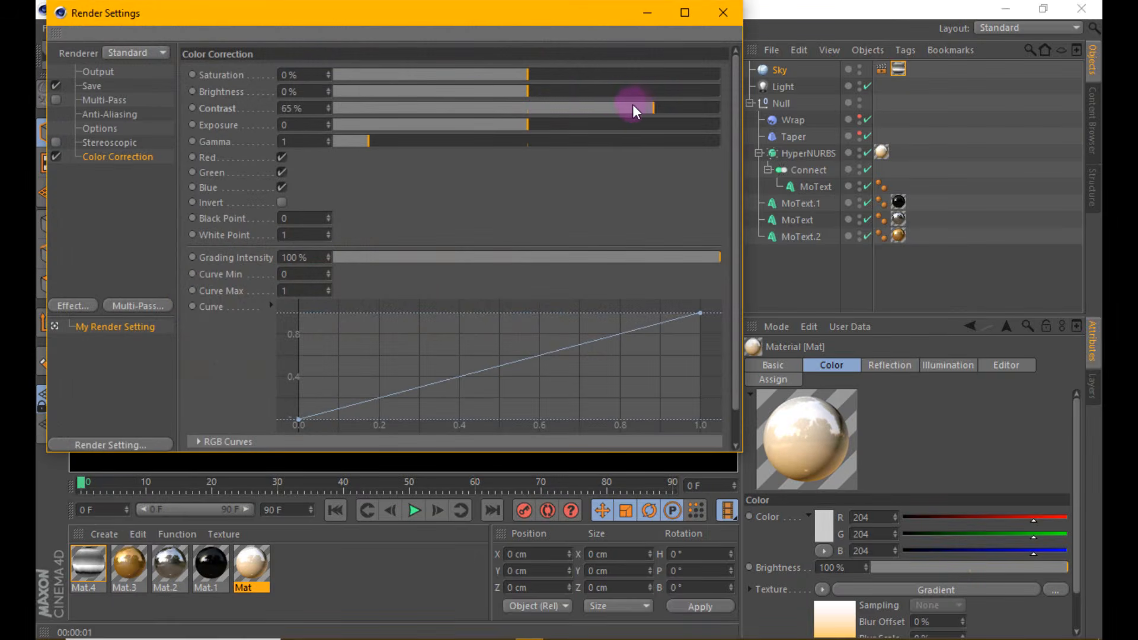
{"action": "left_click", "coordinate": [723, 13]}
Move the Light to about X 290.667, Y -128, Z -256.527 cm and test-render the perspective view.
{"action": "left_click", "coordinate": [782, 85]}
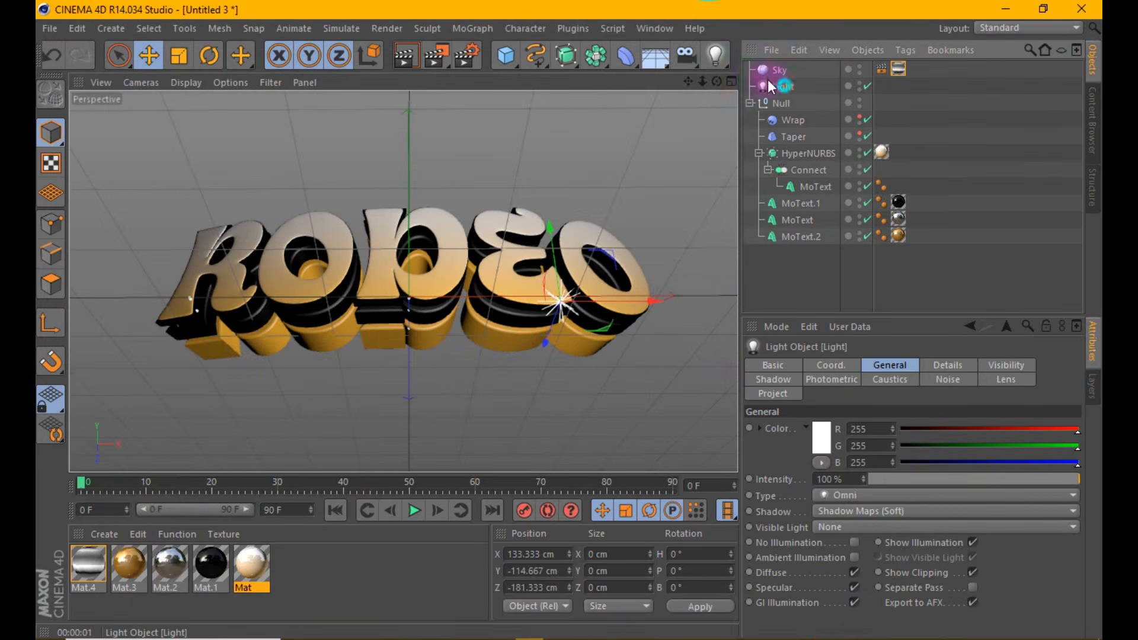
{"action": "left_click", "coordinate": [733, 80]}
{"action": "left_click_drag", "start_coordinate": [230, 412], "coordinate": [209, 411]}
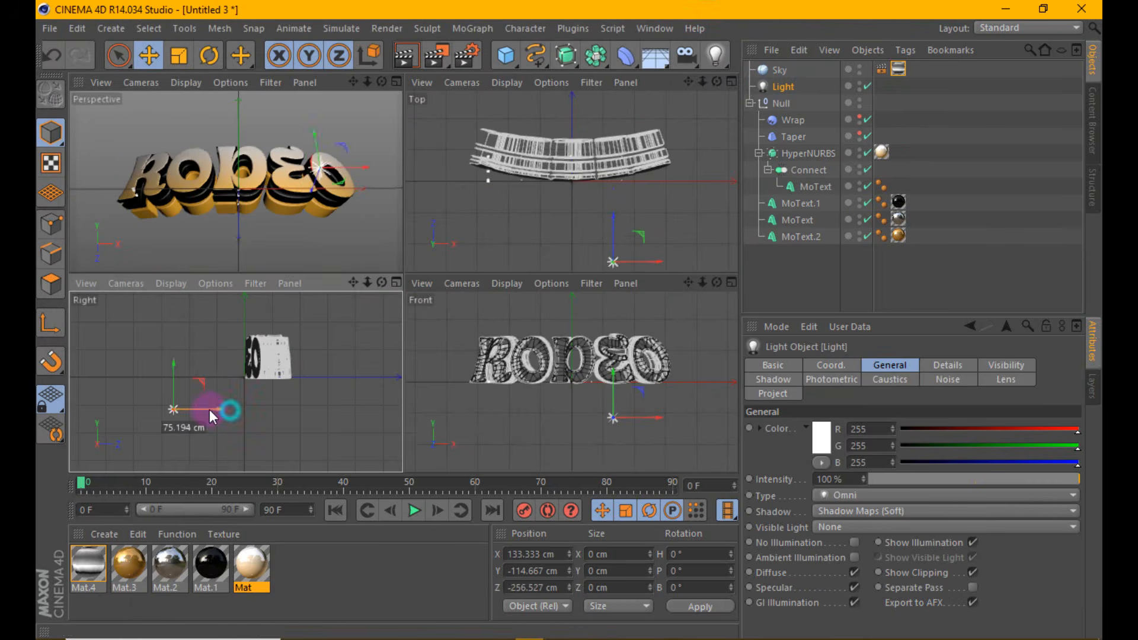
{"action": "left_click_drag", "start_coordinate": [627, 418], "coordinate": [676, 422]}
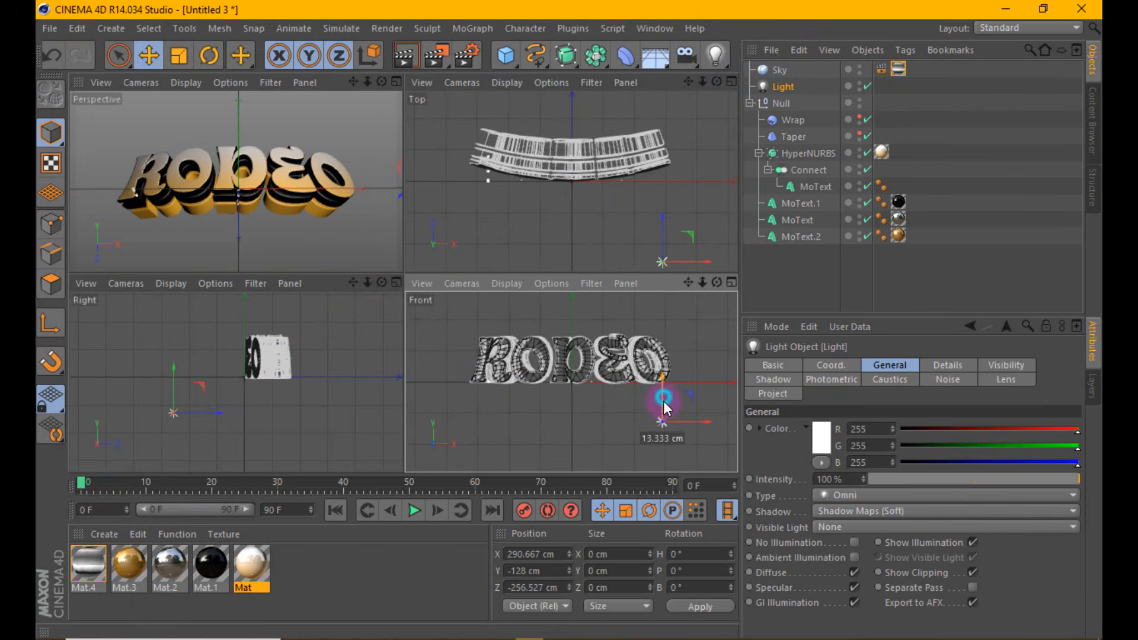
{"action": "left_click", "coordinate": [396, 82]}
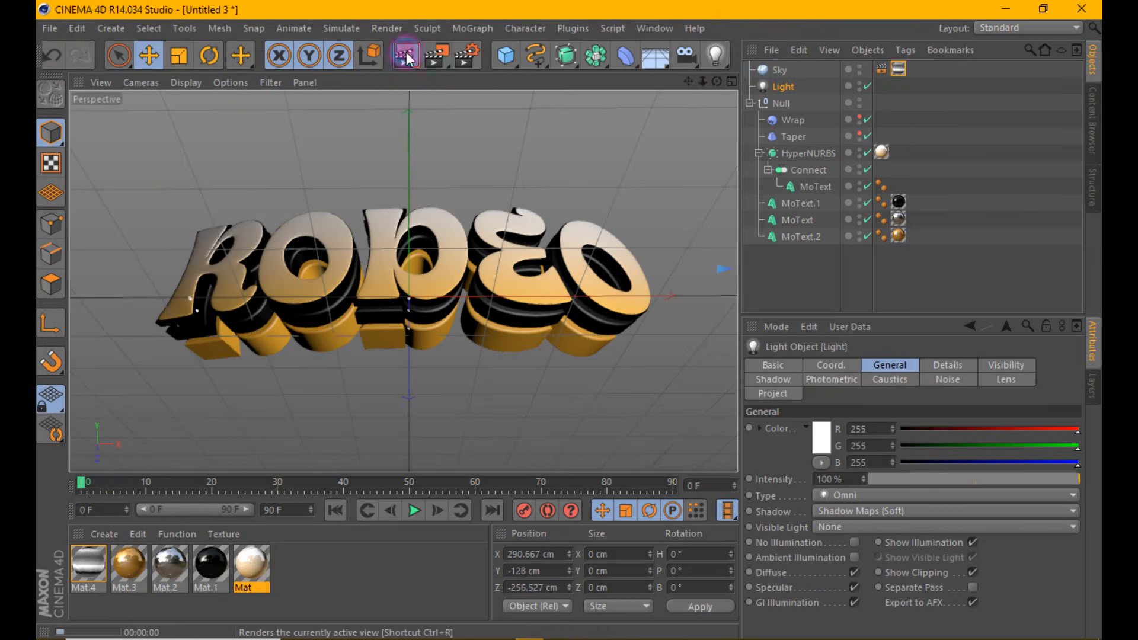
{"action": "left_click", "coordinate": [406, 53]}
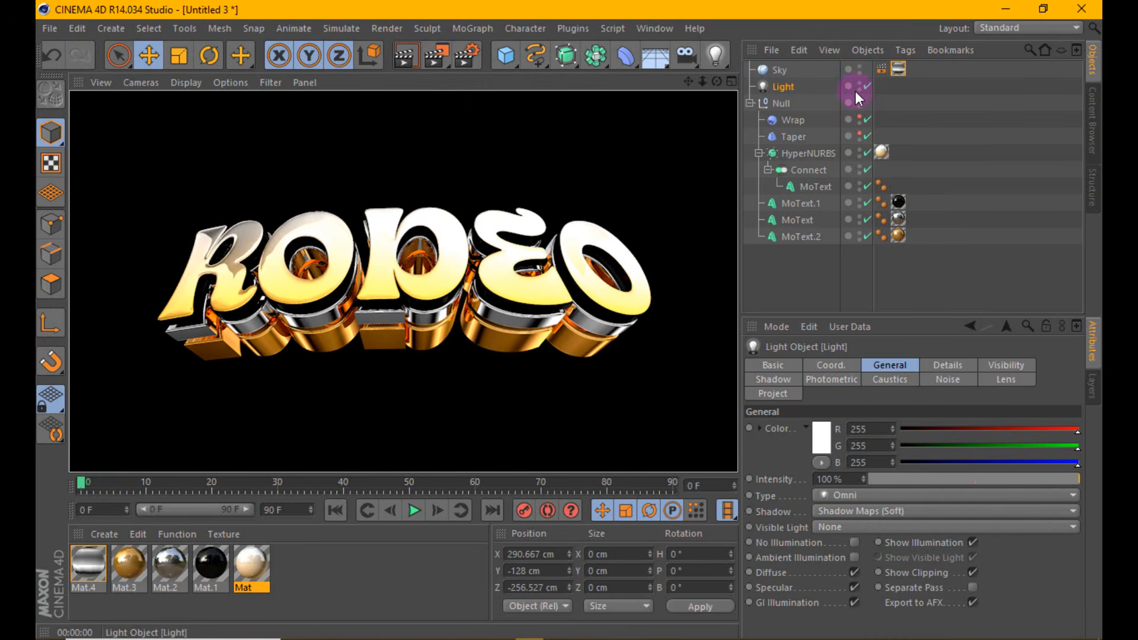
Hide the Sky, test-render the title without it, and show the Sky again.
{"action": "left_click", "coordinate": [858, 67]}
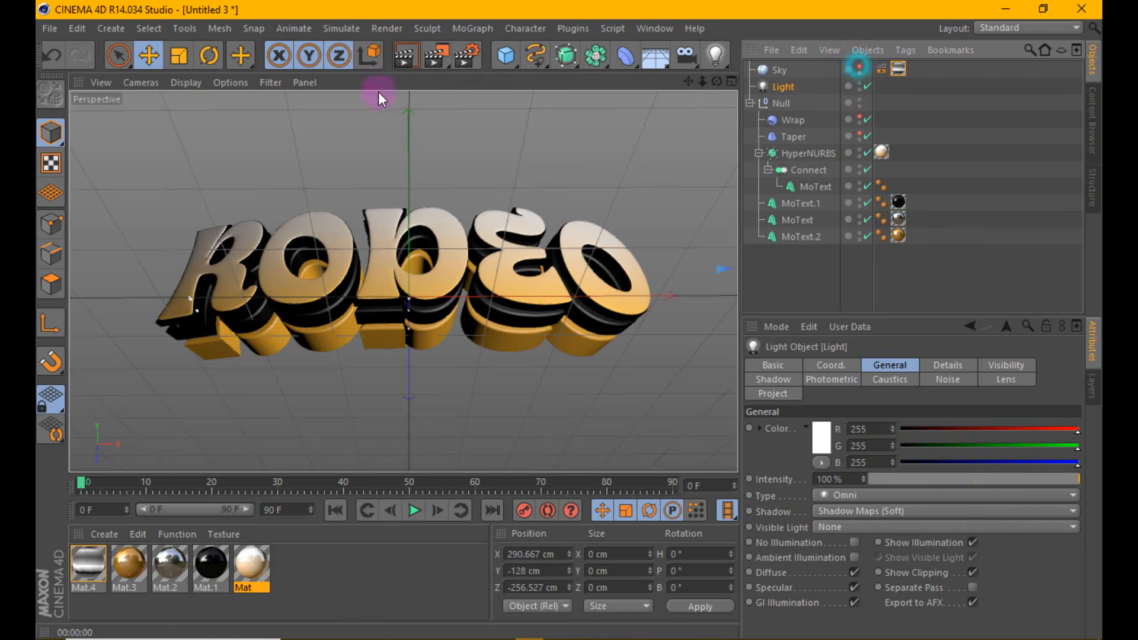
{"action": "left_click", "coordinate": [404, 56]}
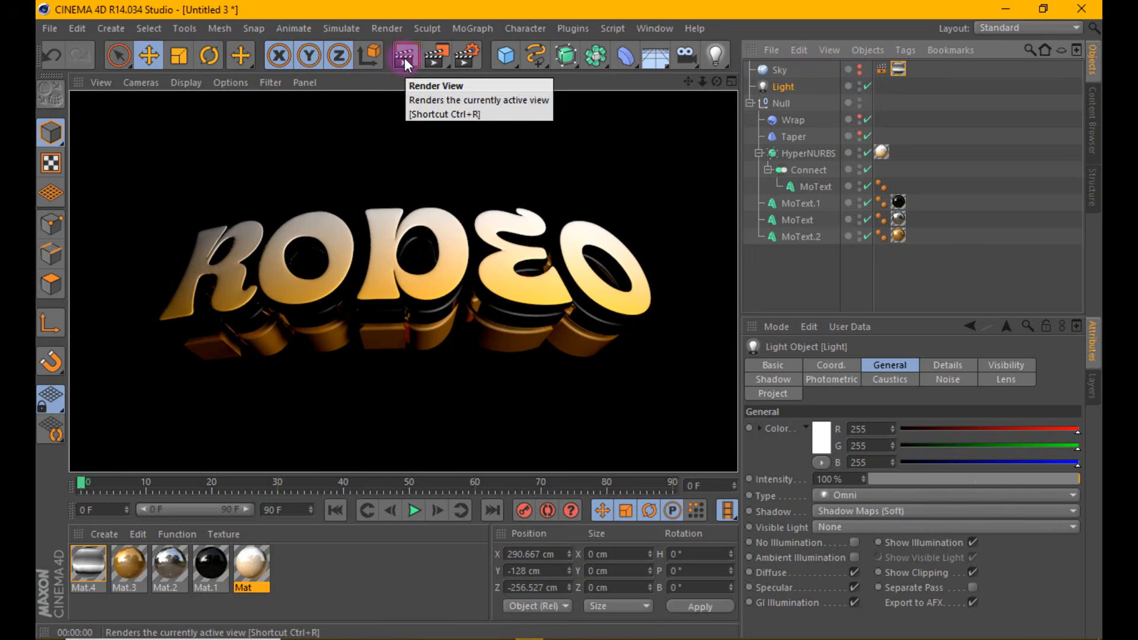
{"action": "left_click", "coordinate": [858, 70]}
Hide the Light, test-render the title without it, and restore the Light for a comparison render.
{"action": "left_click", "coordinate": [858, 88]}
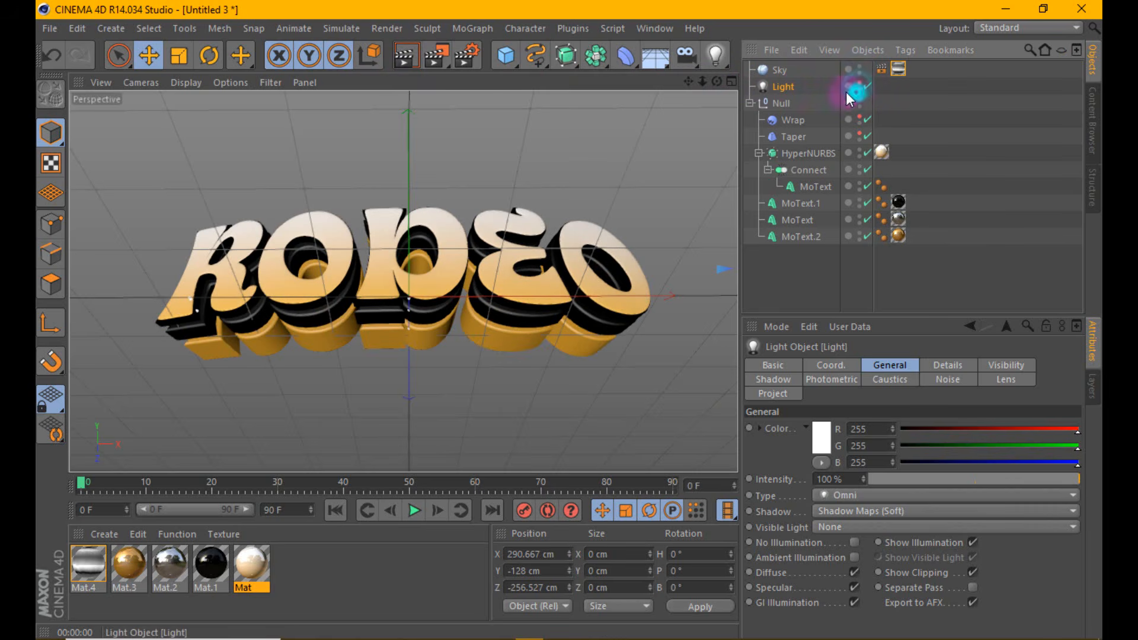
{"action": "left_click", "coordinate": [408, 55]}
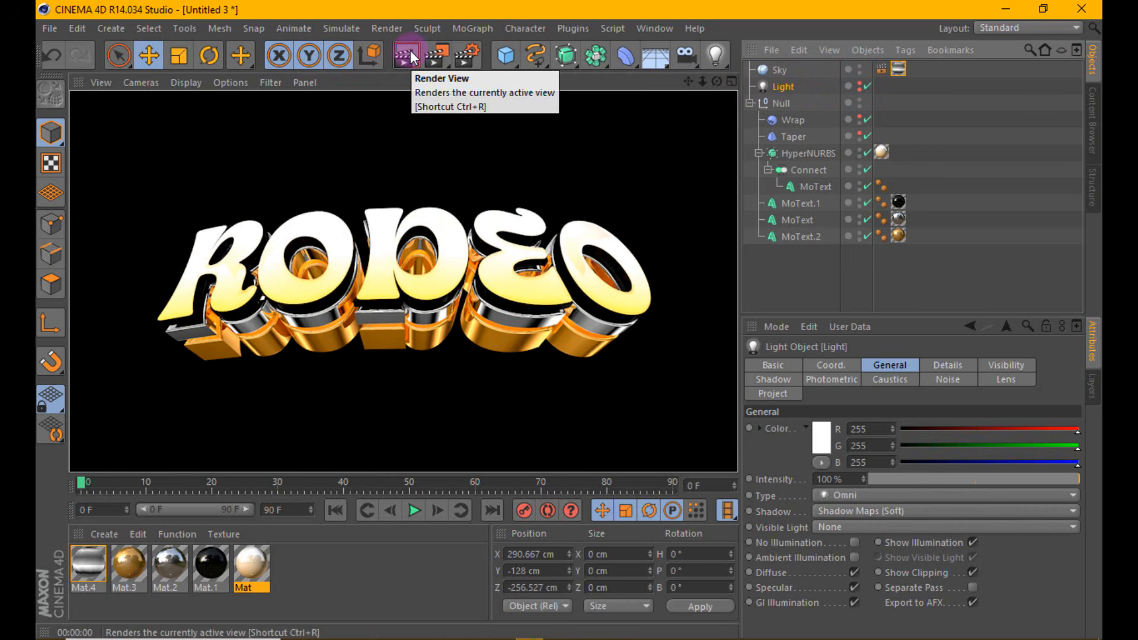
{"action": "left_click", "coordinate": [860, 88]}
{"action": "left_click", "coordinate": [858, 83]}
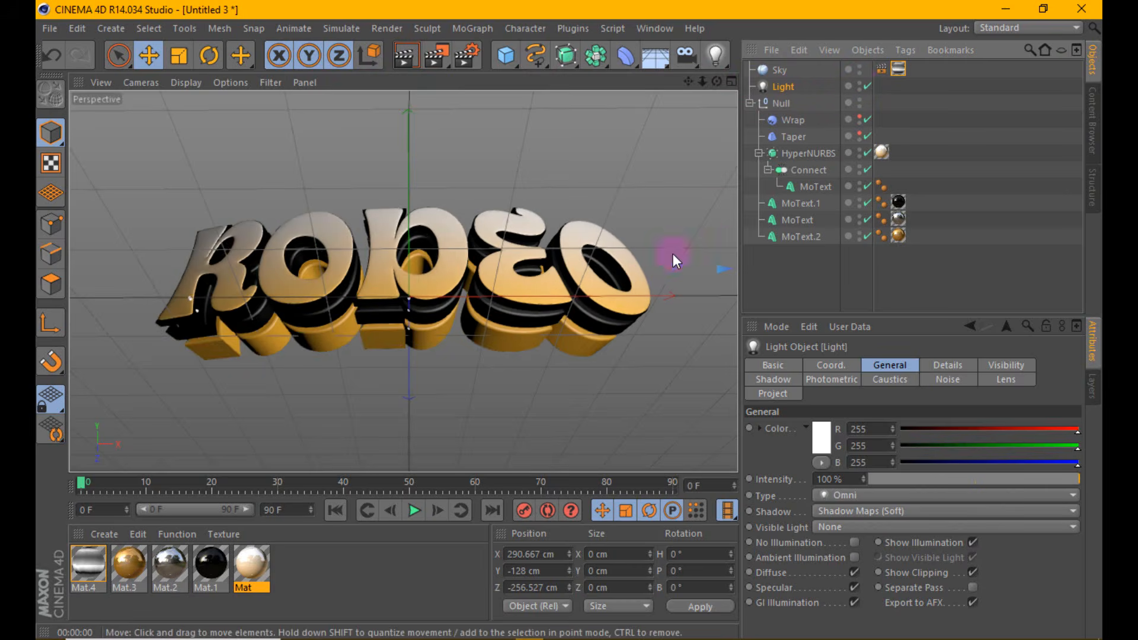
{"action": "left_click", "coordinate": [398, 55]}
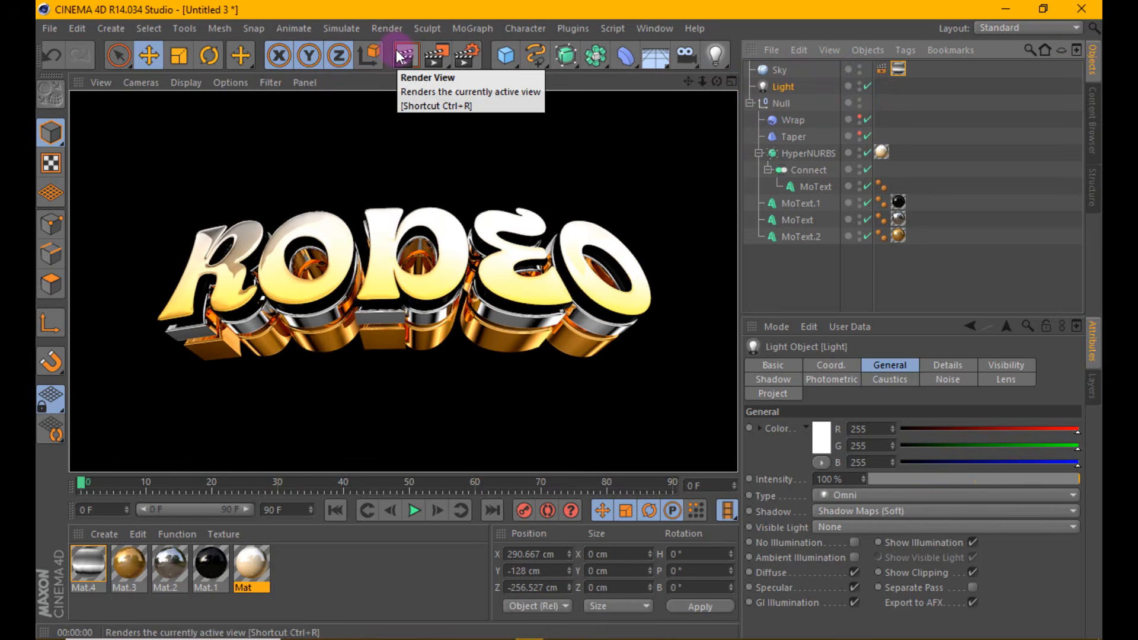
Try a Reflection brightness of 38% on the black material Mat.1 and test-render the view.
{"action": "double_click", "coordinate": [208, 569]}
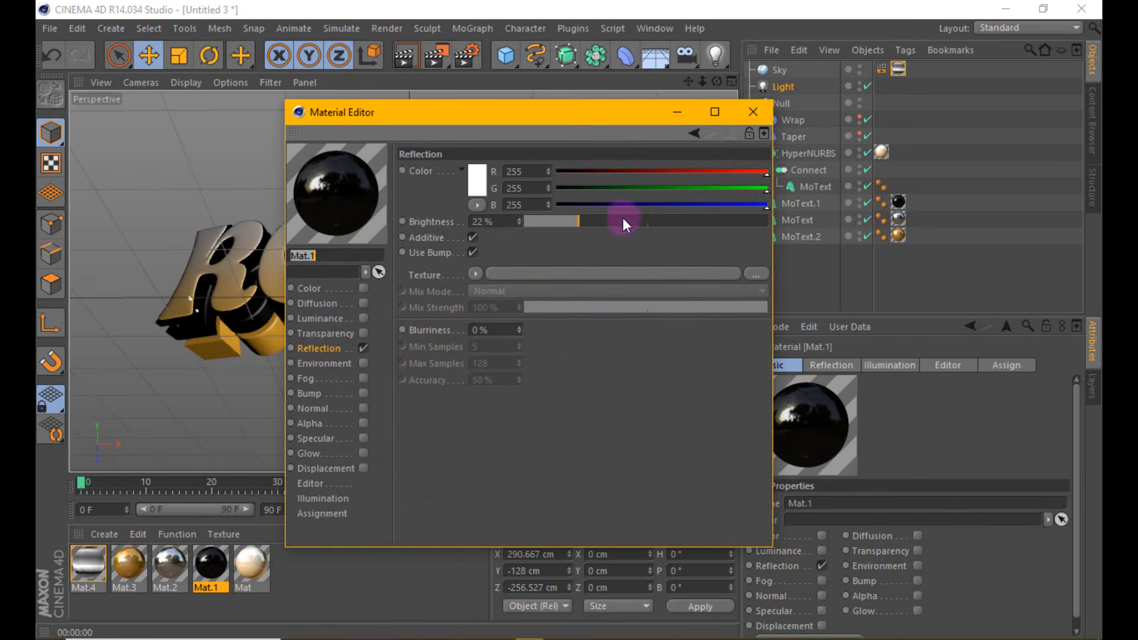
{"action": "left_click", "coordinate": [622, 218]}
{"action": "left_click", "coordinate": [753, 111]}
{"action": "left_click", "coordinate": [414, 57]}
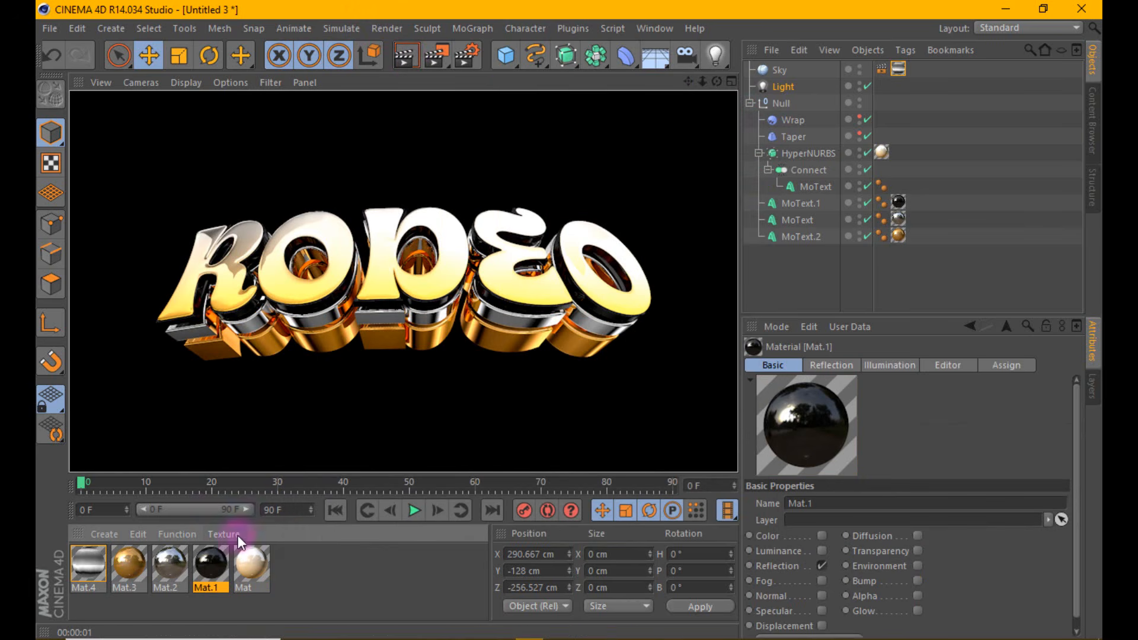
Try raising Mat.1's Reflection brightness to 61% and test-render the view.
{"action": "double_click", "coordinate": [211, 563]}
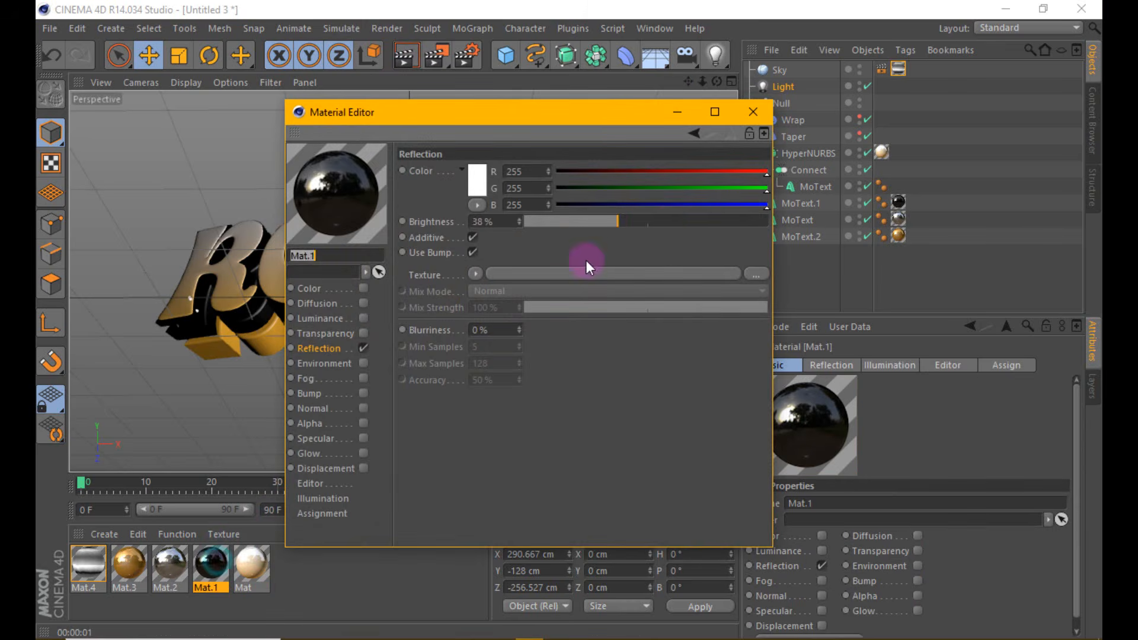
{"action": "left_click", "coordinate": [674, 221]}
{"action": "left_click", "coordinate": [753, 113]}
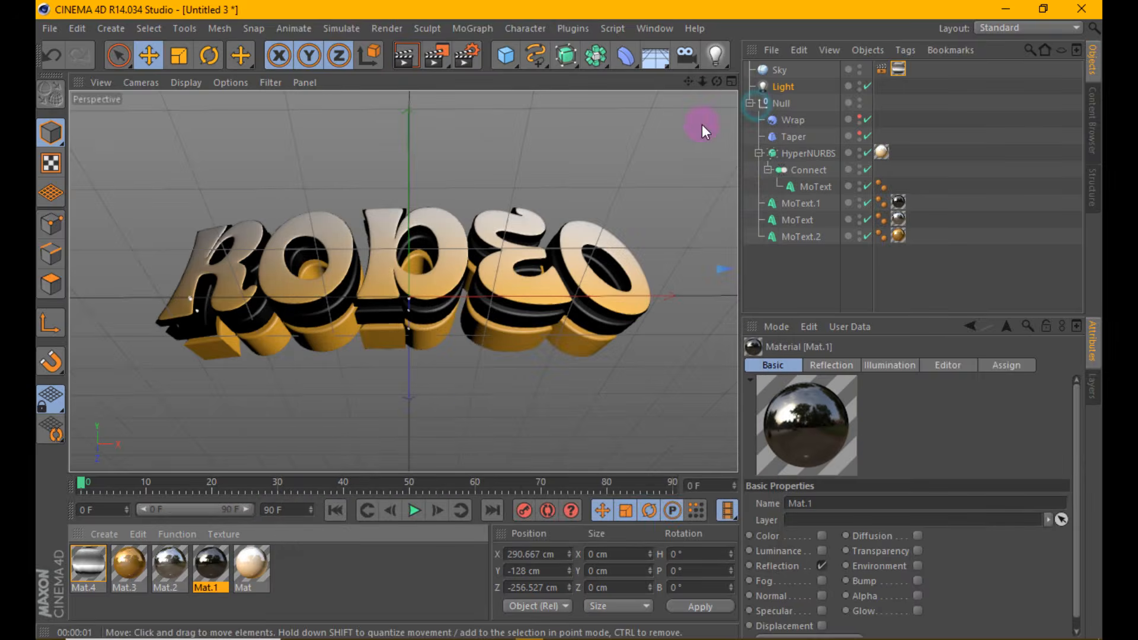
{"action": "left_click", "coordinate": [390, 51]}
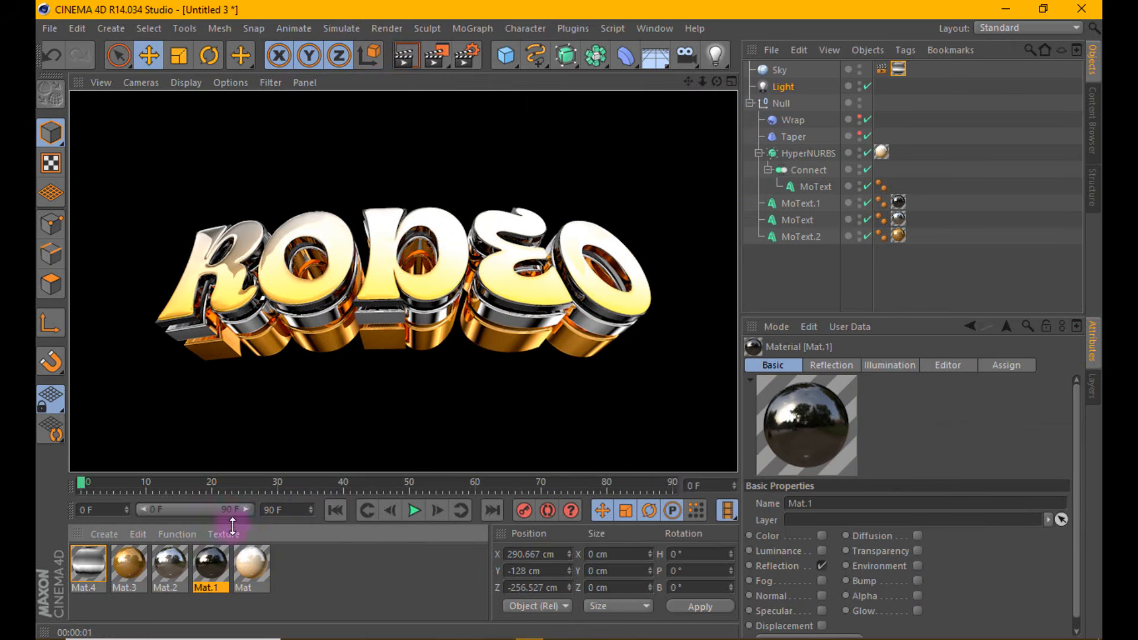
Set Mat.1's Reflection brightness to 68% and test-render the view.
{"action": "left_click", "coordinate": [222, 564]}
{"action": "double_click", "coordinate": [224, 567]}
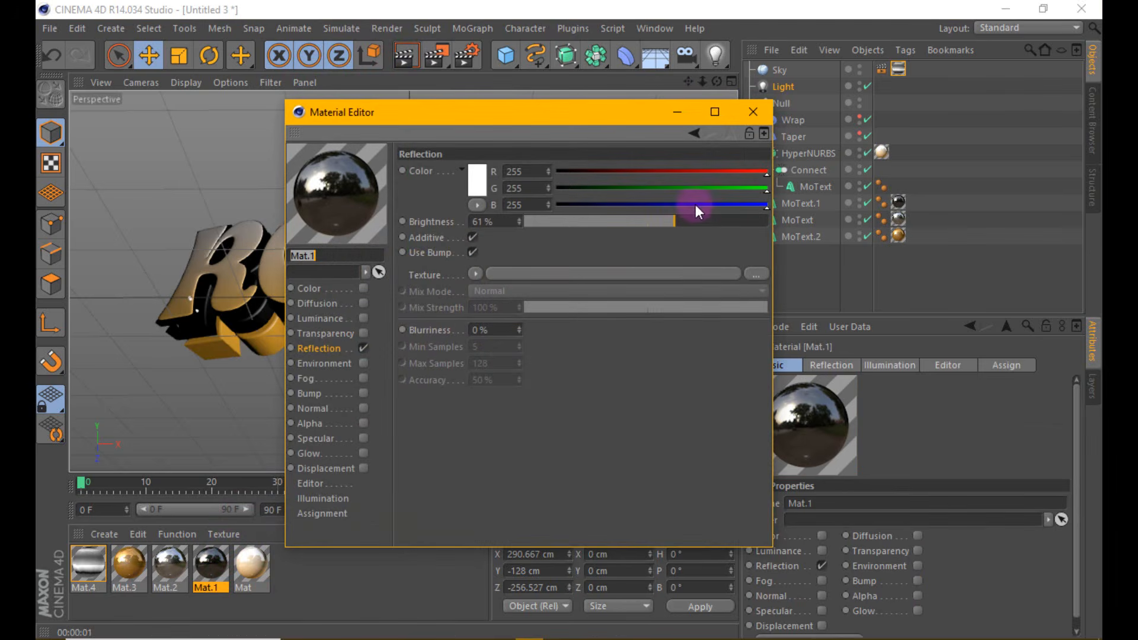
{"action": "left_click", "coordinate": [692, 221]}
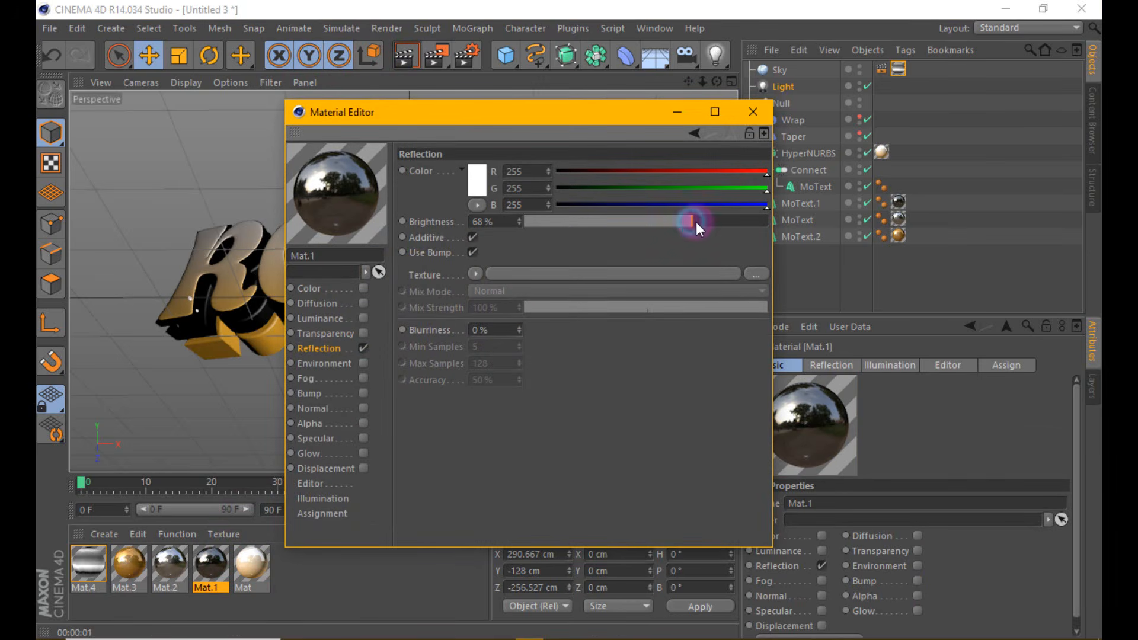
{"action": "left_click", "coordinate": [744, 118]}
{"action": "left_click", "coordinate": [406, 55]}
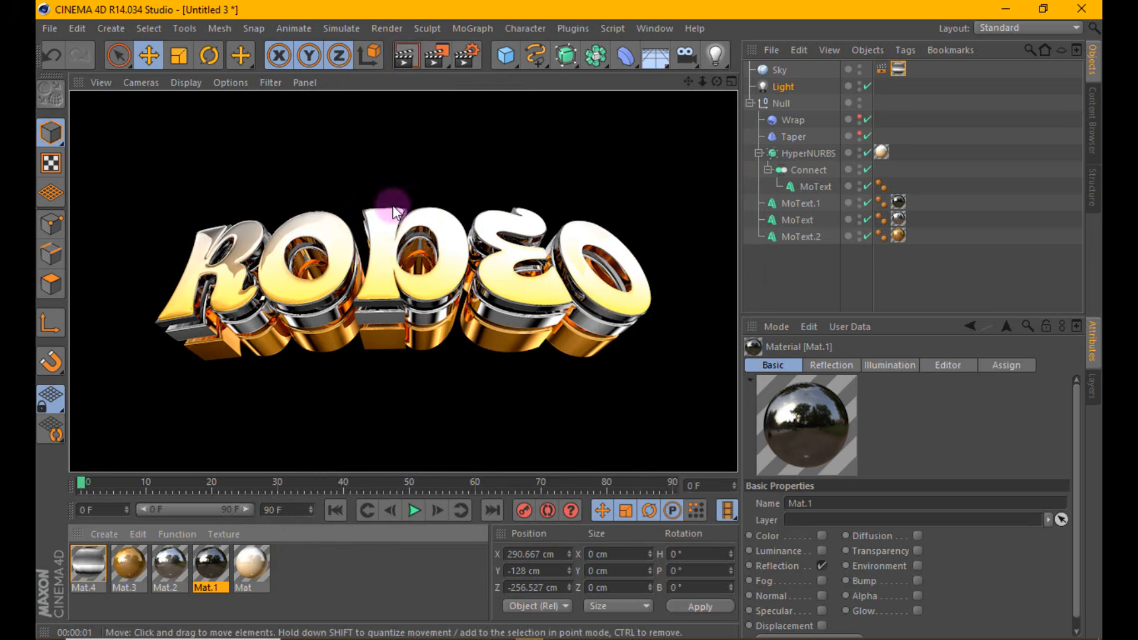
Create a plain black material with Color and Specular disabled, and apply it to MoText.2.
{"action": "double_click", "coordinate": [302, 566]}
{"action": "double_click", "coordinate": [95, 565]}
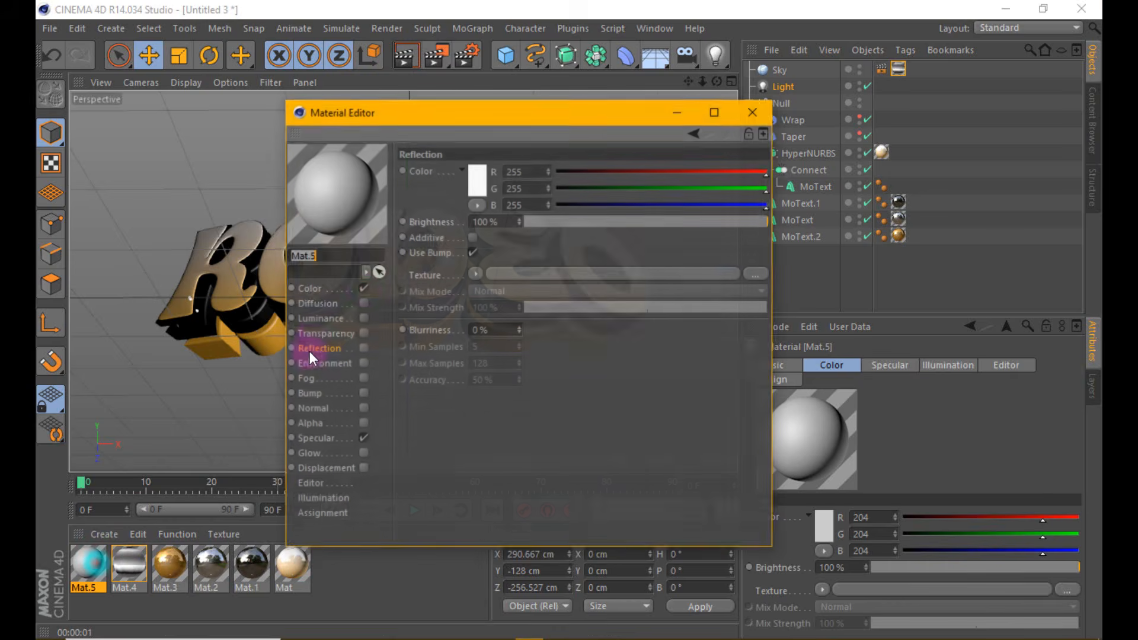
{"action": "left_click", "coordinate": [363, 288]}
{"action": "left_click", "coordinate": [363, 439]}
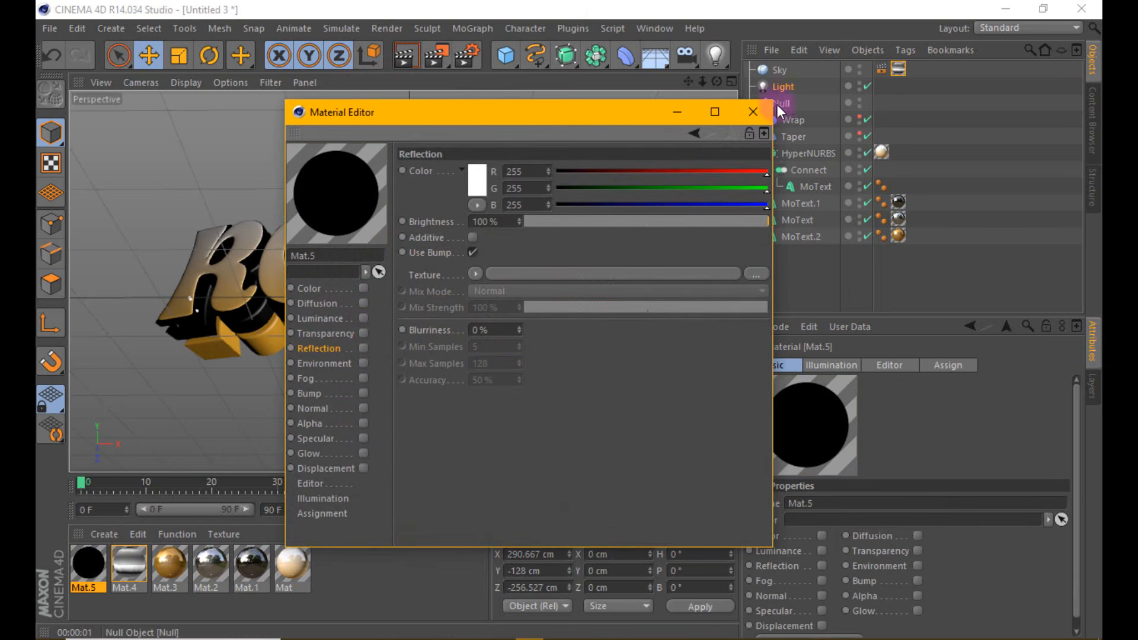
{"action": "left_click", "coordinate": [763, 112]}
{"action": "left_click_drag", "start_coordinate": [84, 571], "coordinate": [802, 236]}
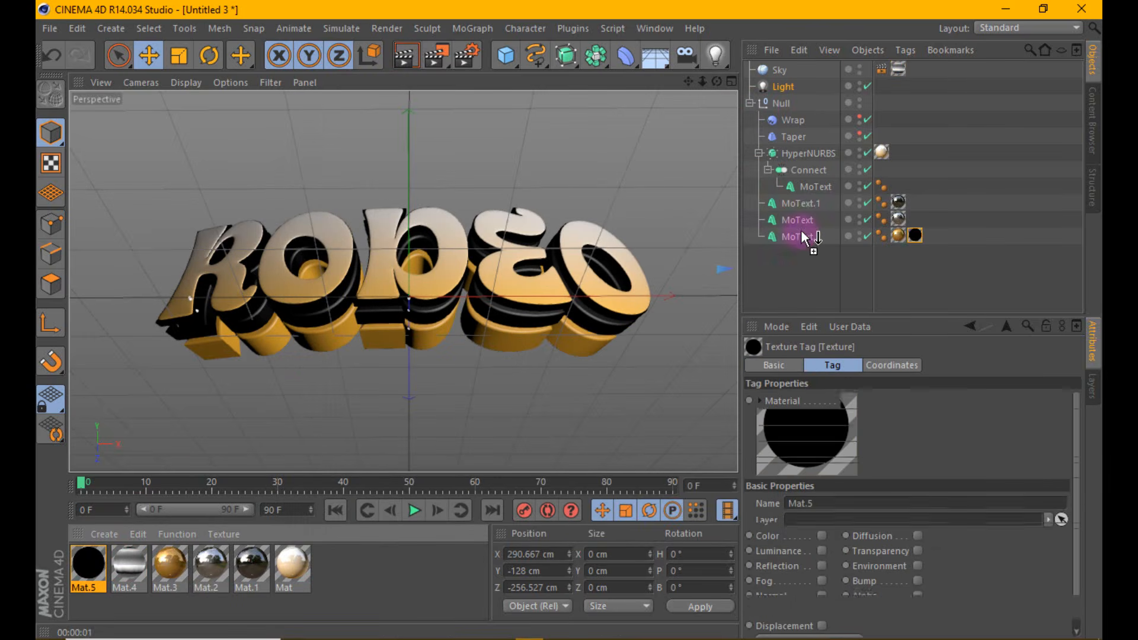
{"action": "left_click", "coordinate": [915, 235]}
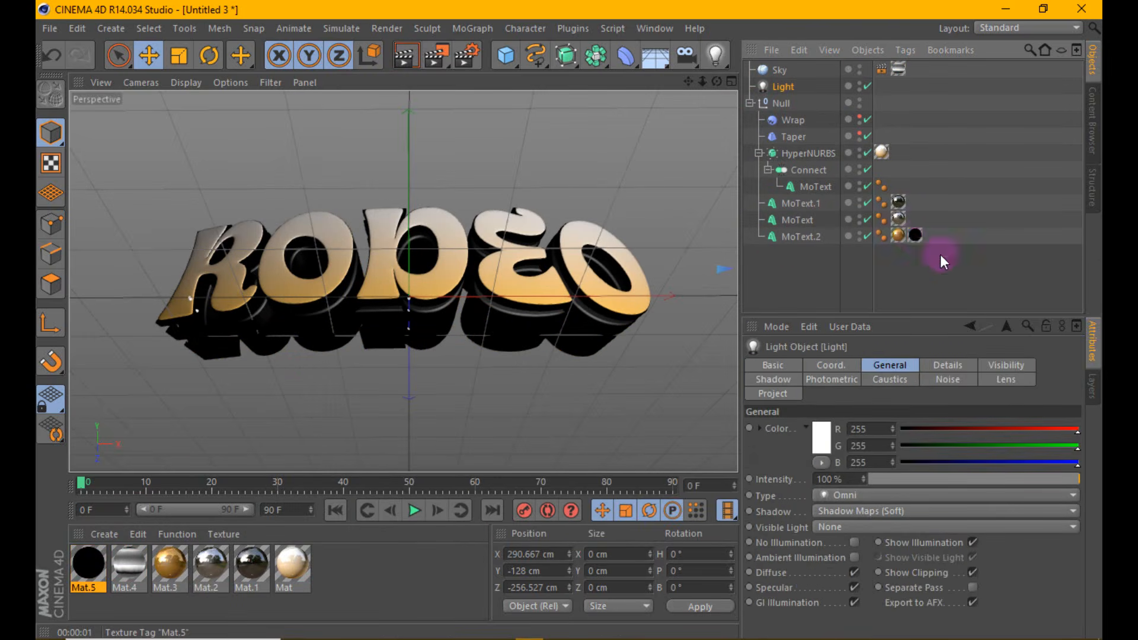
Limit the black Mat.5 texture on MoText.2 to selection C1 and test-render the view.
{"action": "left_click", "coordinate": [957, 256]}
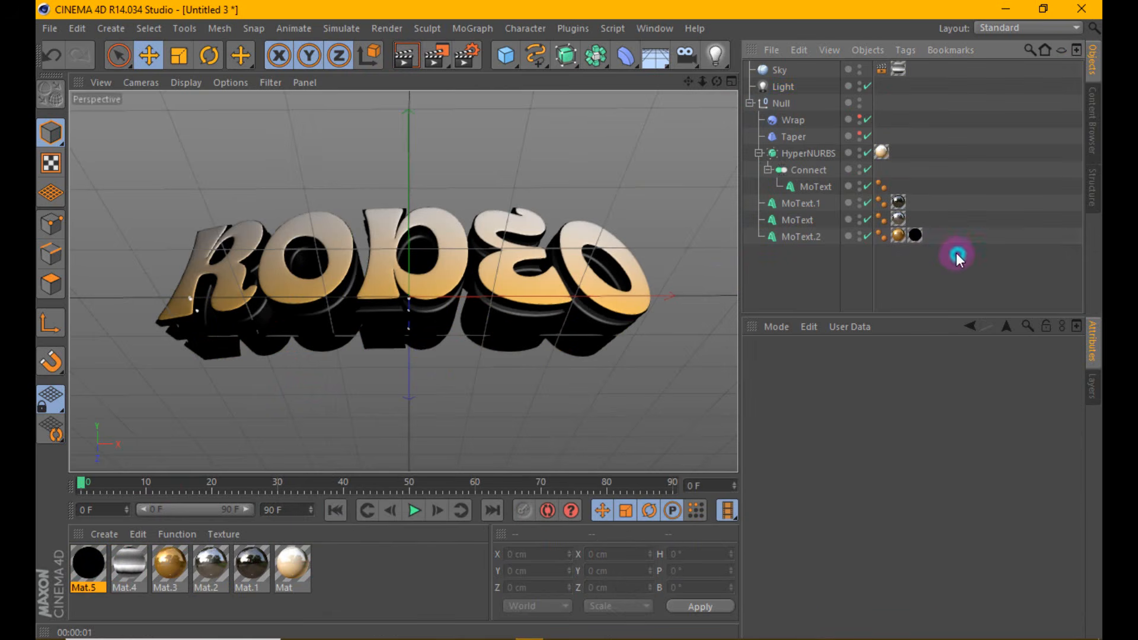
{"action": "left_click", "coordinate": [393, 59]}
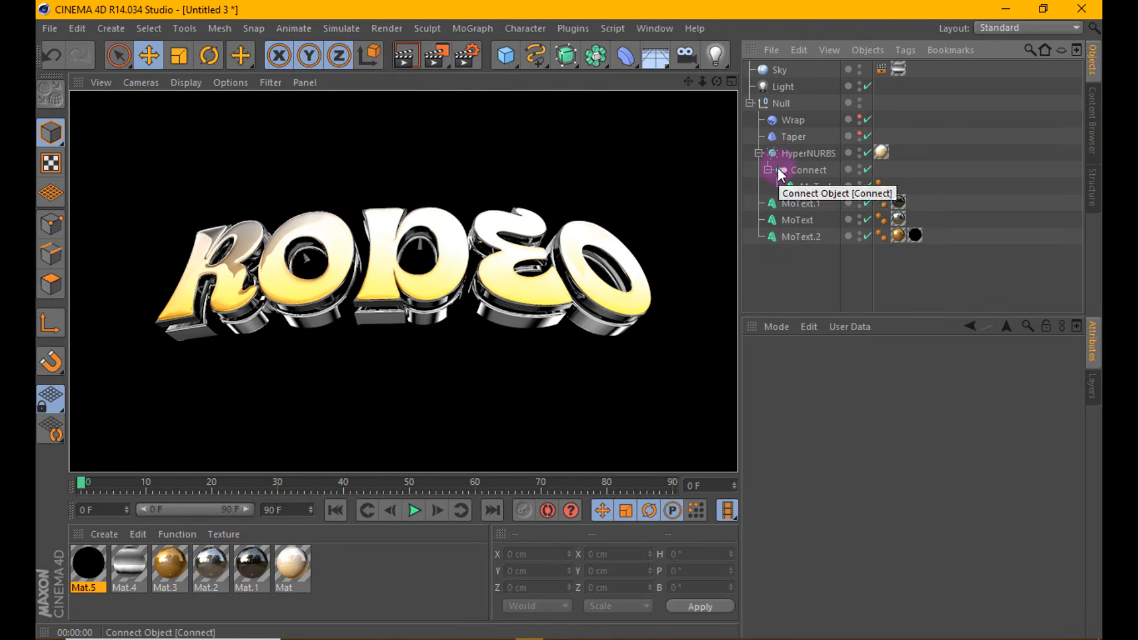
{"action": "left_click", "coordinate": [911, 236]}
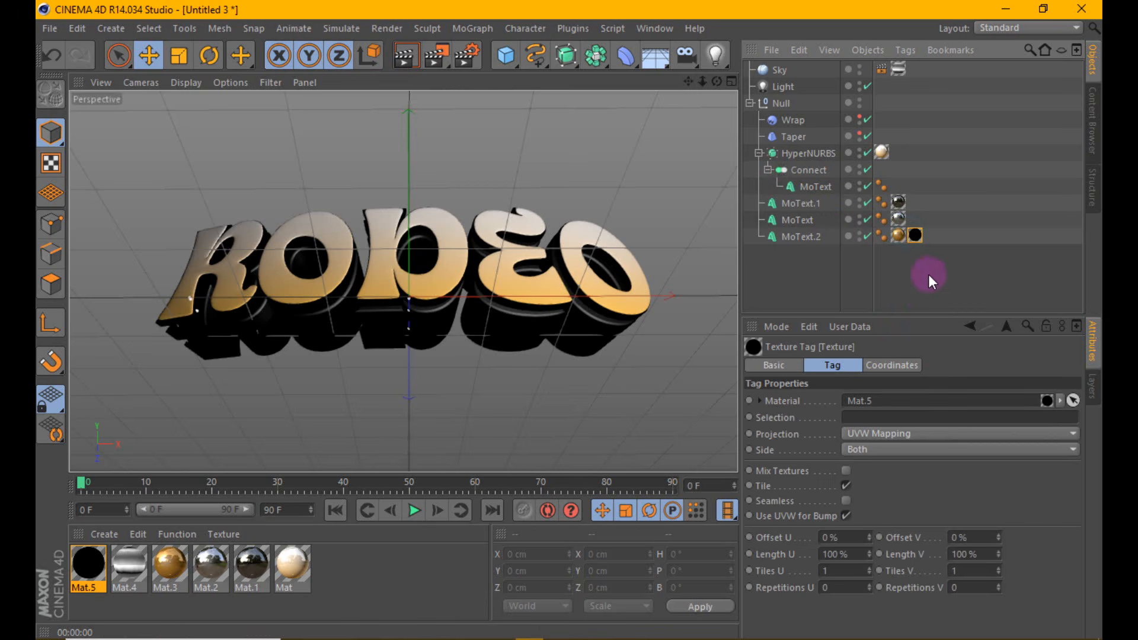
{"action": "left_click", "coordinate": [897, 234]}
{"action": "left_click", "coordinate": [916, 234]}
{"action": "left_click", "coordinate": [892, 418]}
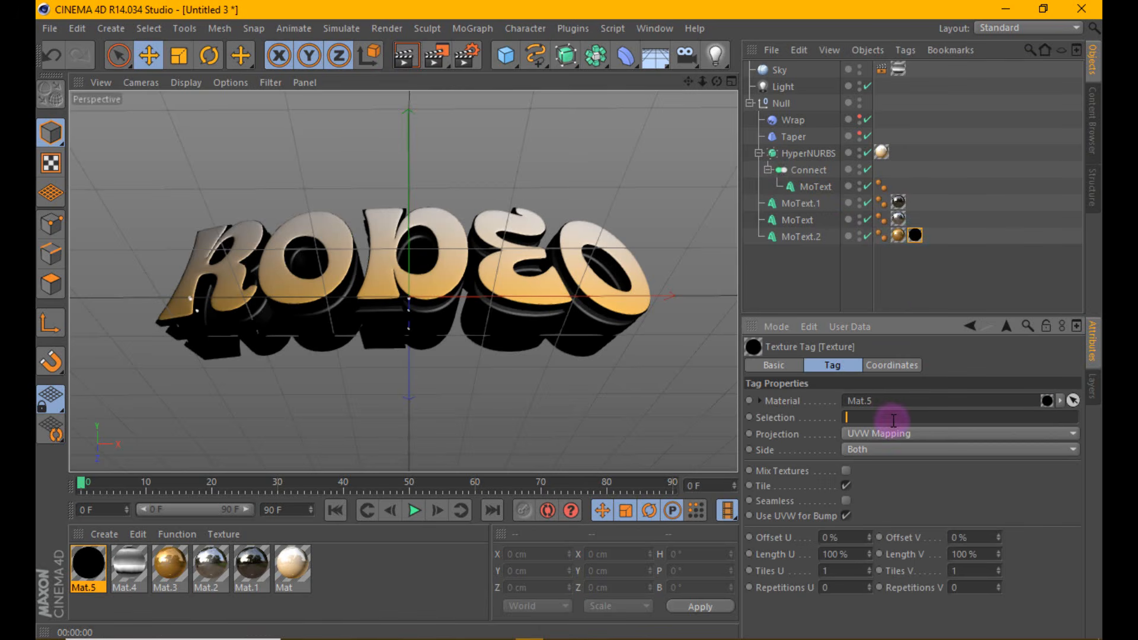
{"action": "type", "text": "C1"}
{"action": "left_click", "coordinate": [938, 474]}
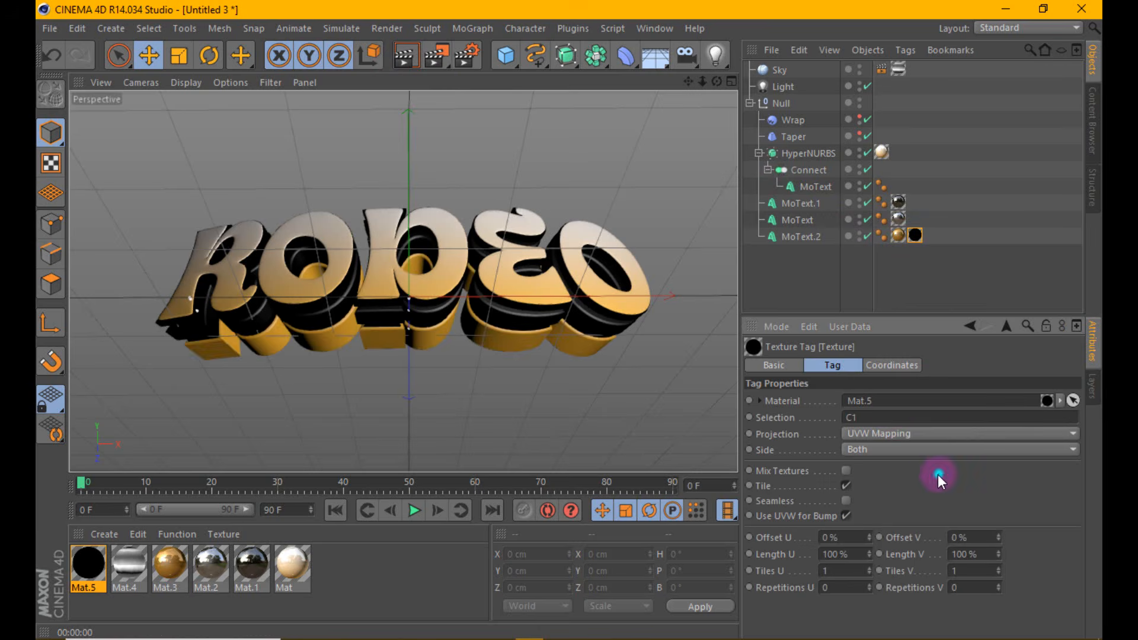
{"action": "left_click", "coordinate": [410, 61]}
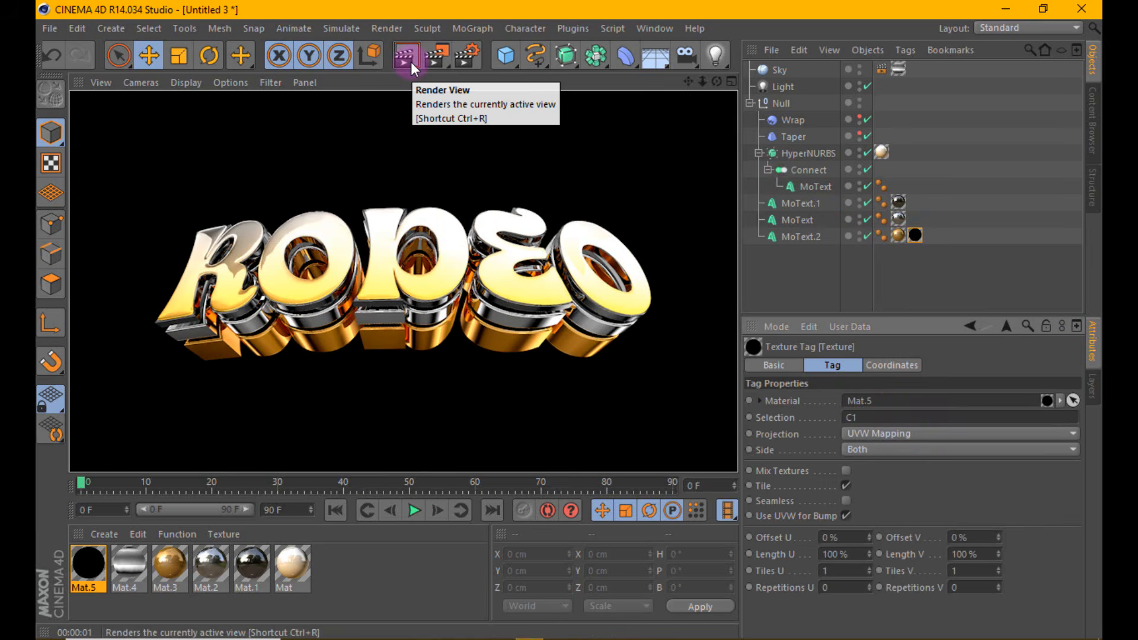
{"action": "scroll", "coordinate": [453, 309], "scroll_direction": "down", "scroll_amount": 2}
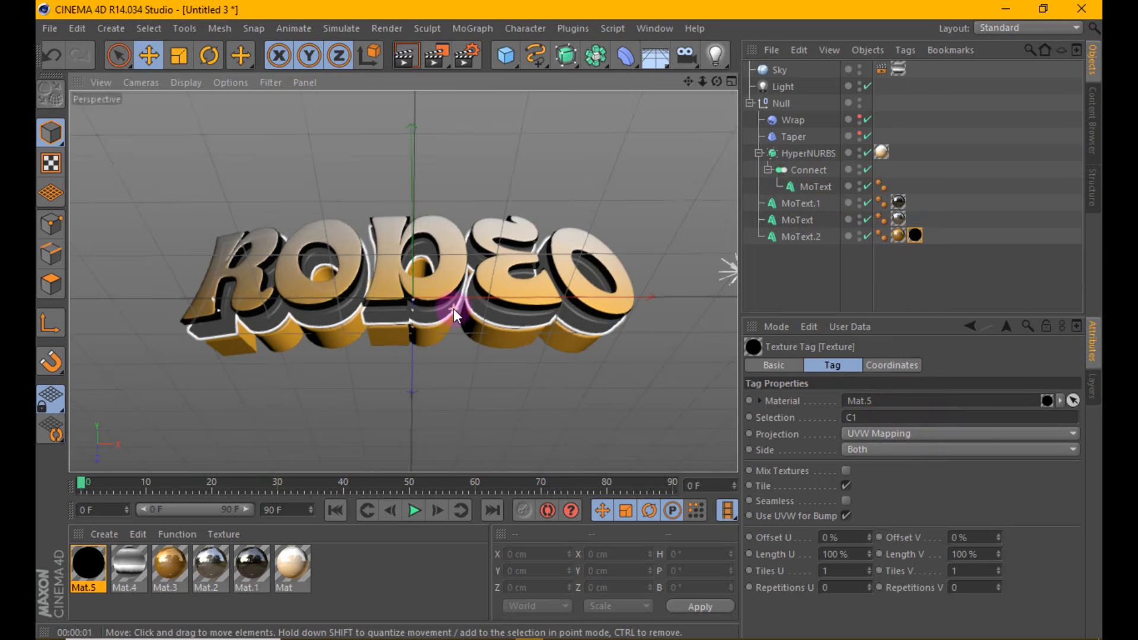
Set the projection of the Sky's Mat.4 texture to Spherical and test-render the title from a slightly different angle.
{"action": "left_click", "coordinate": [896, 70]}
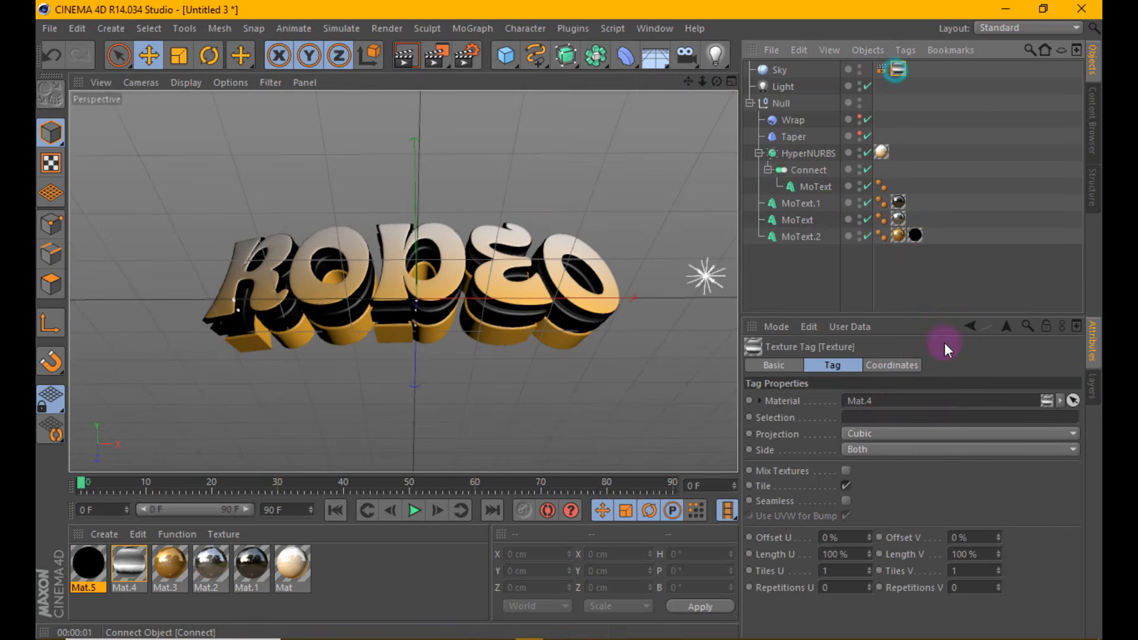
{"action": "left_click", "coordinate": [905, 434]}
{"action": "left_click", "coordinate": [903, 452]}
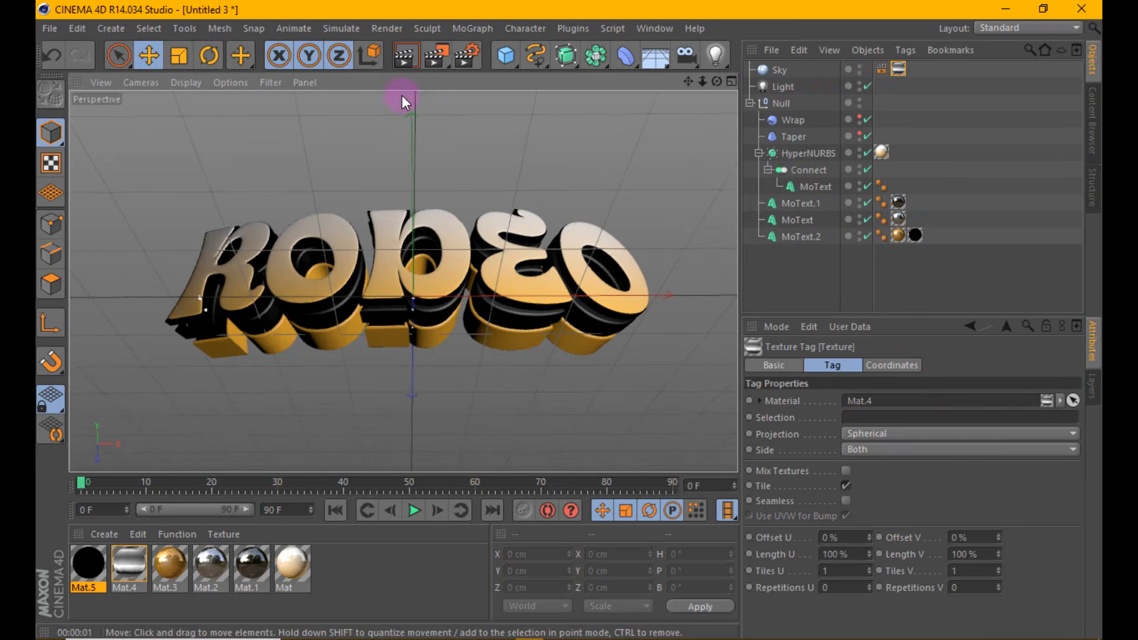
{"action": "left_click", "coordinate": [414, 57]}
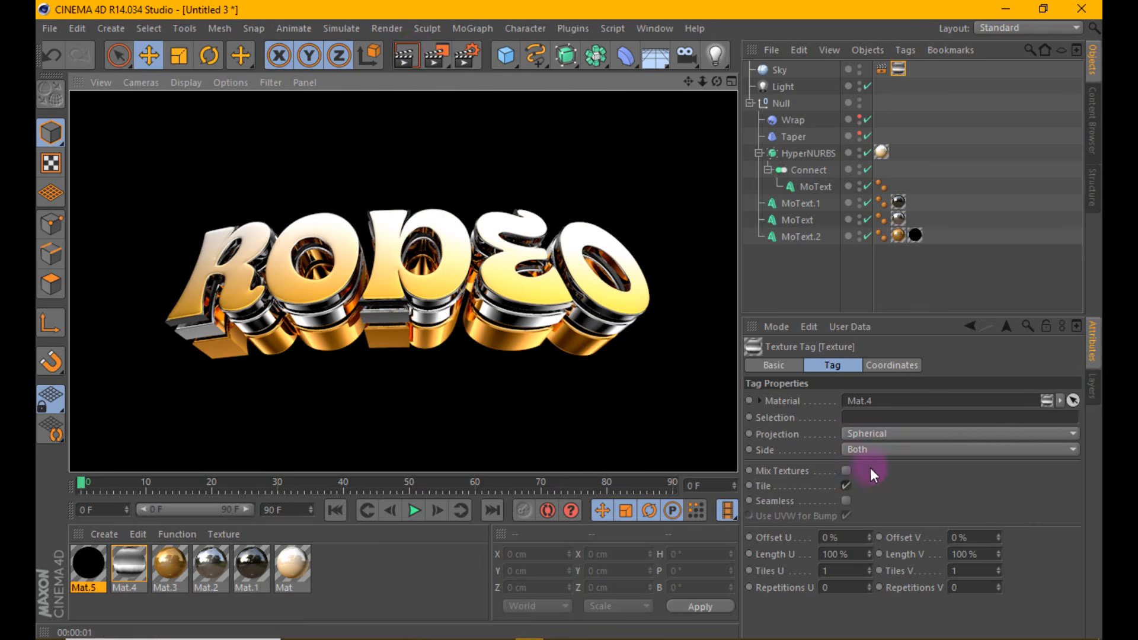
{"action": "scroll", "coordinate": [496, 271], "scroll_direction": "down", "scroll_amount": 3}
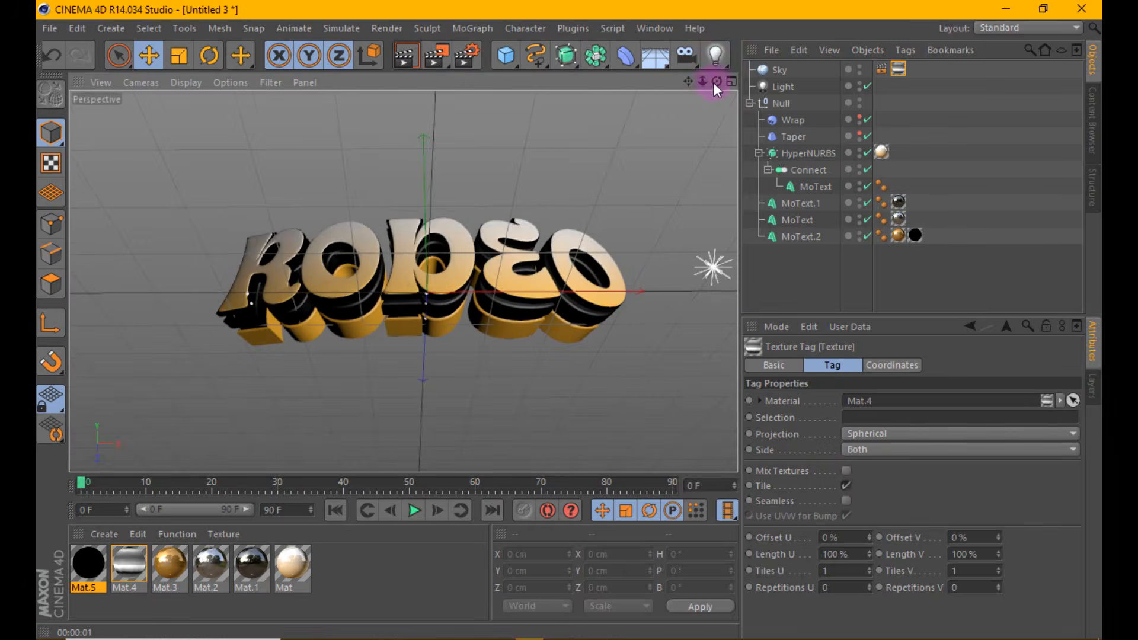
{"action": "left_click_drag", "start_coordinate": [714, 83], "coordinate": [717, 76]}
{"action": "left_click", "coordinate": [409, 57]}
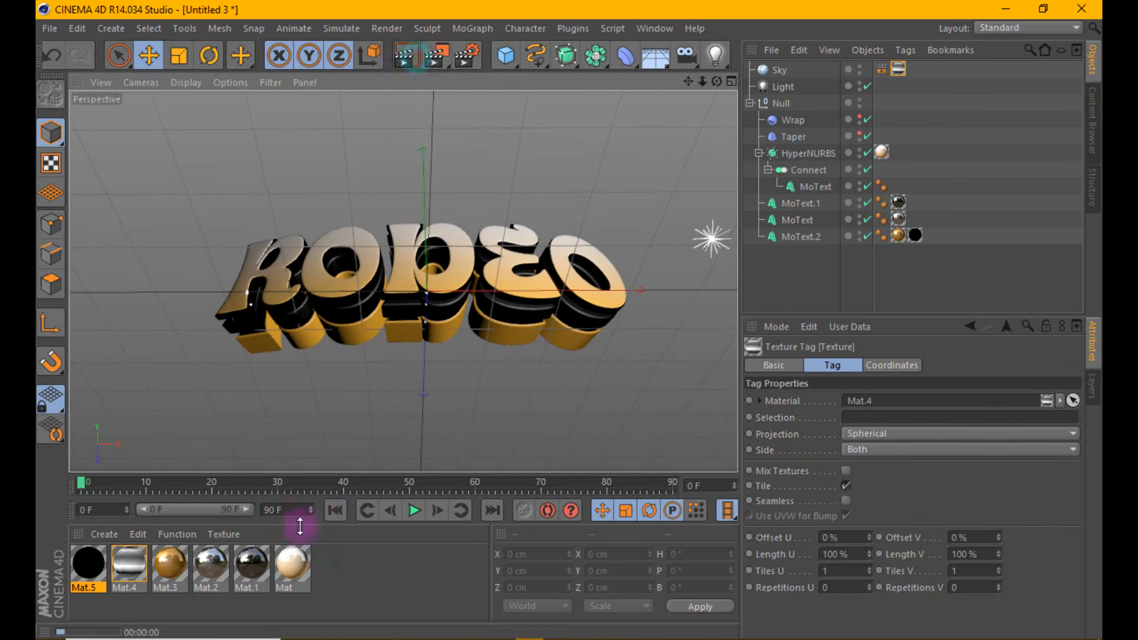
Enable Specular on the front face material Mat with its mode set to Metal, and test-render the title closer up.
{"action": "double_click", "coordinate": [293, 561]}
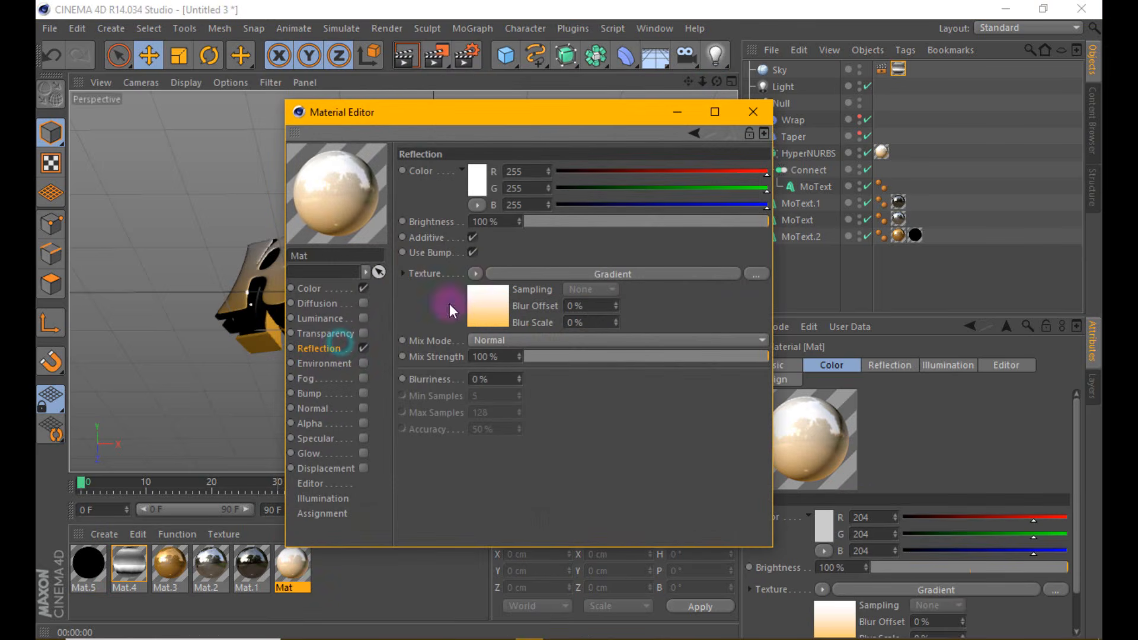
{"action": "left_click", "coordinate": [364, 439]}
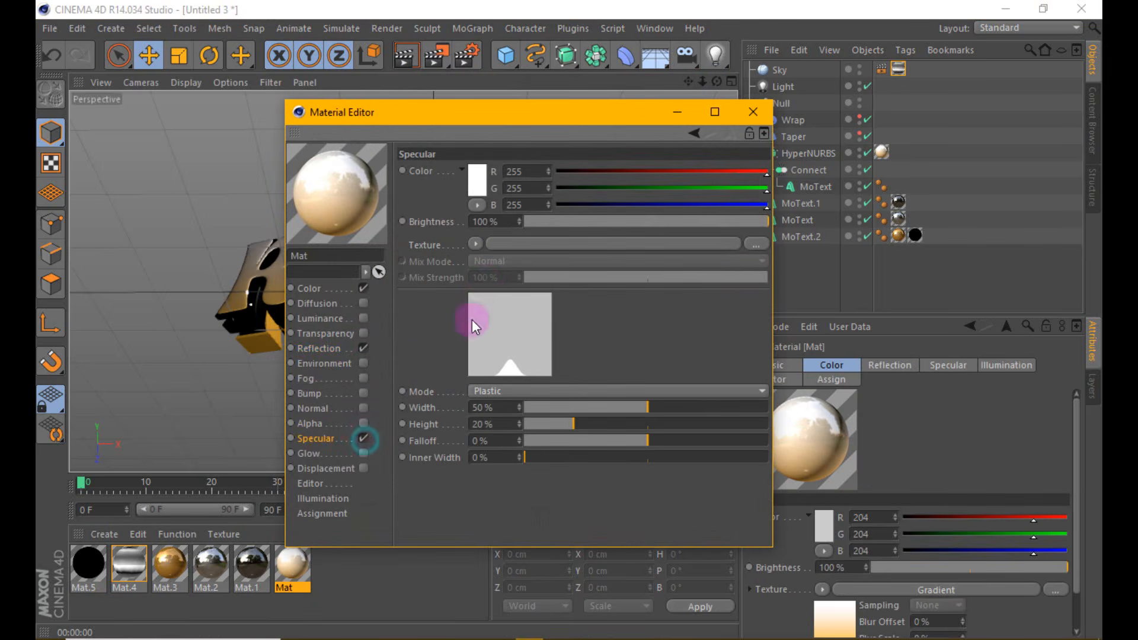
{"action": "left_click_drag", "start_coordinate": [486, 394], "coordinate": [495, 424]}
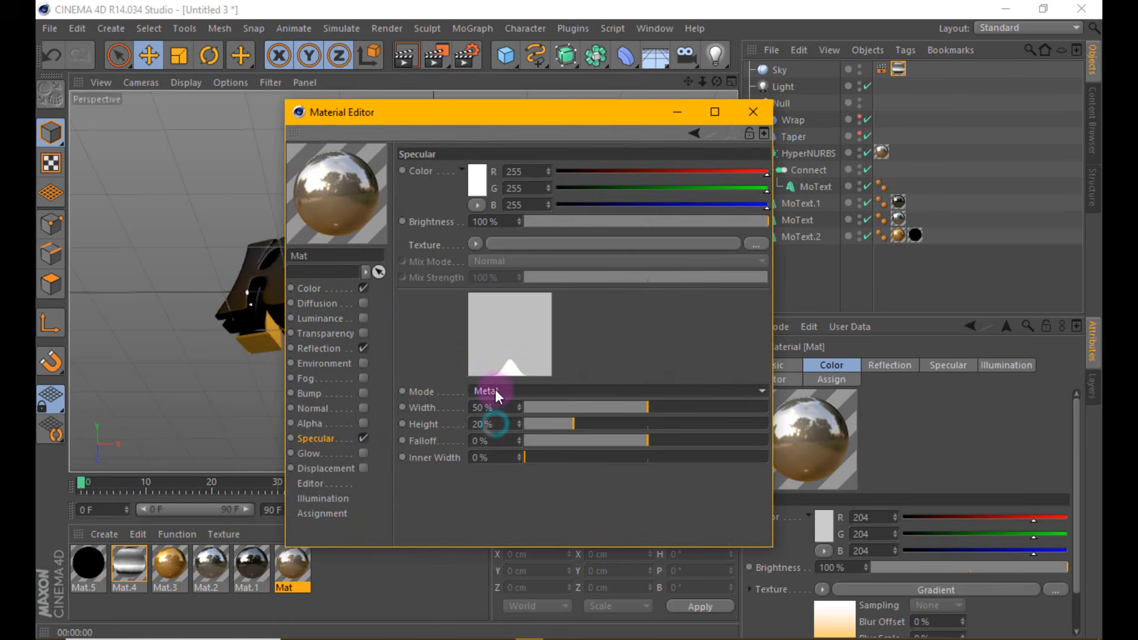
{"action": "left_click", "coordinate": [752, 111]}
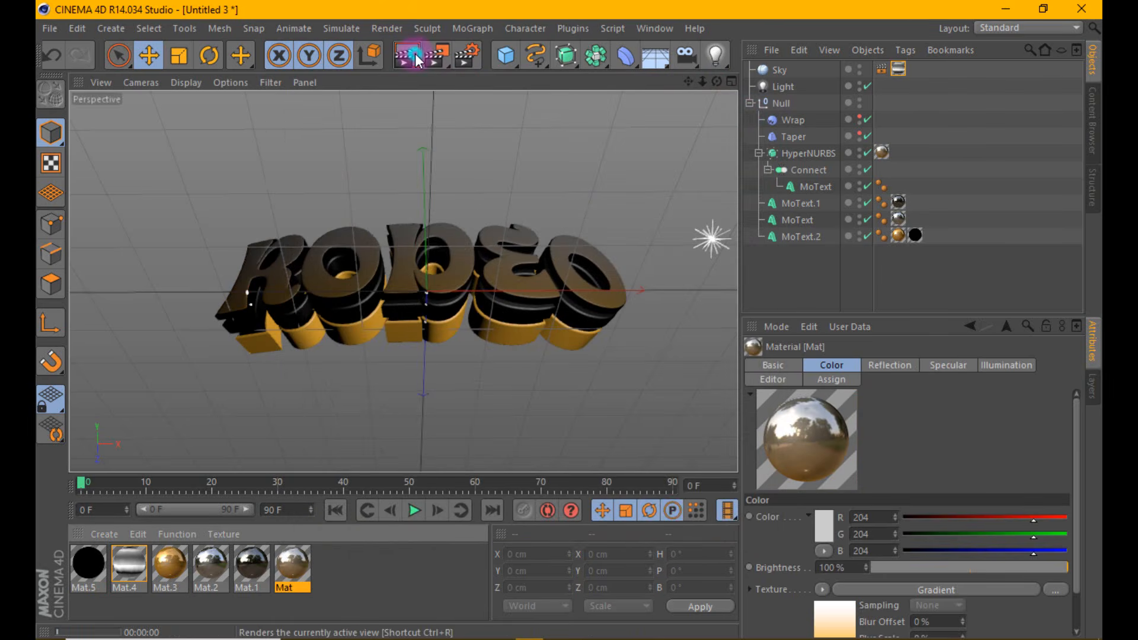
{"action": "left_click", "coordinate": [416, 58]}
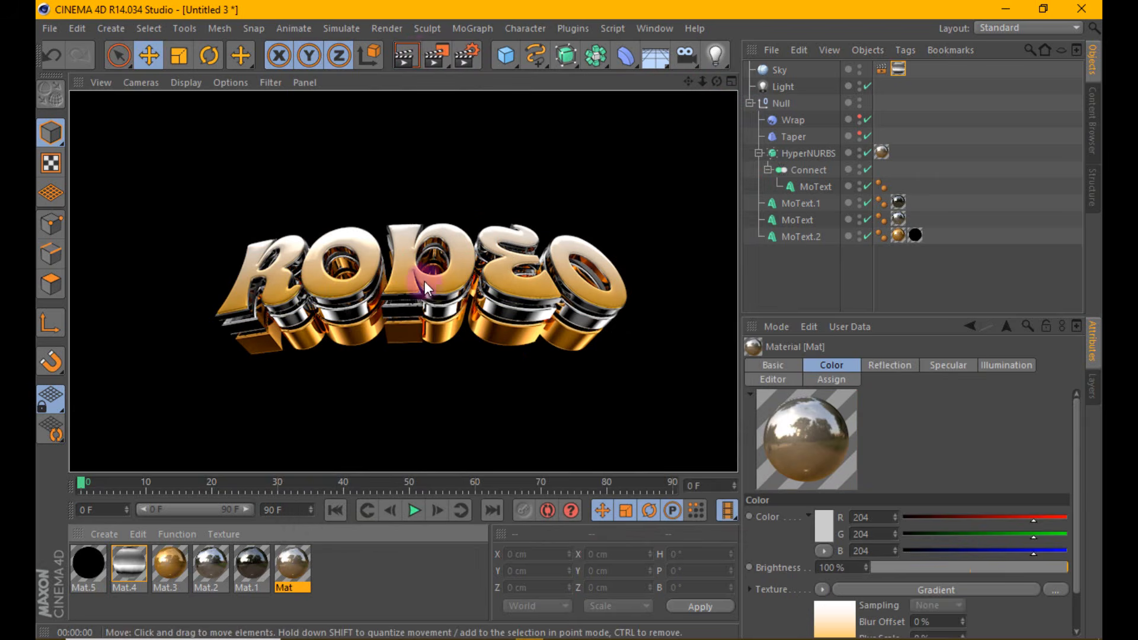
{"action": "left_click", "coordinate": [424, 281]}
{"action": "left_click", "coordinate": [405, 57]}
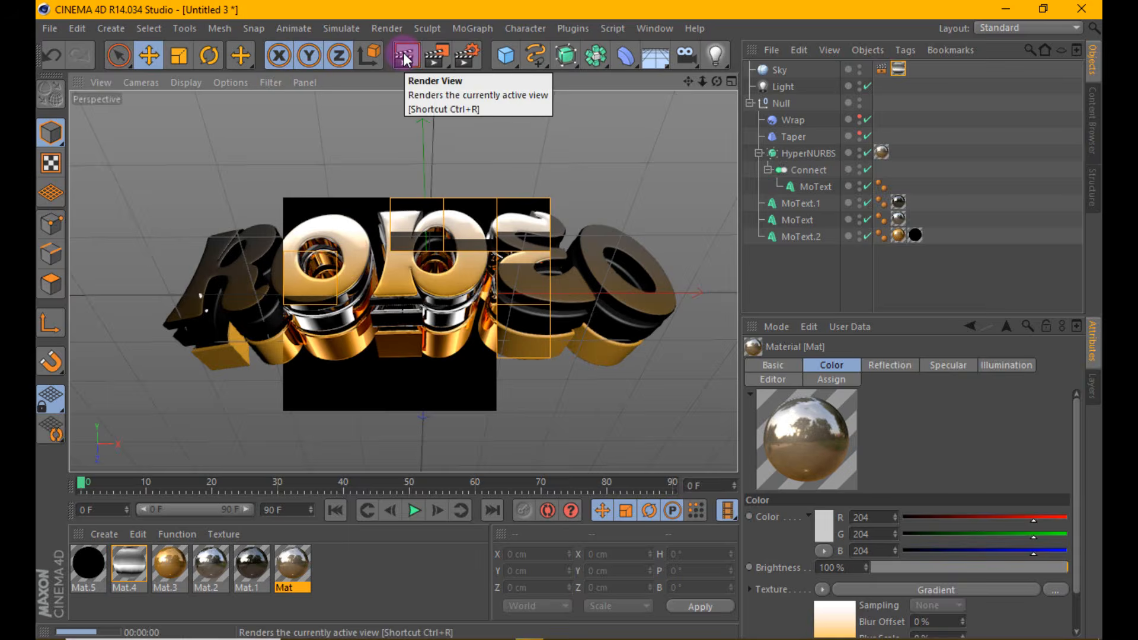
{"action": "left_click", "coordinate": [446, 312]}
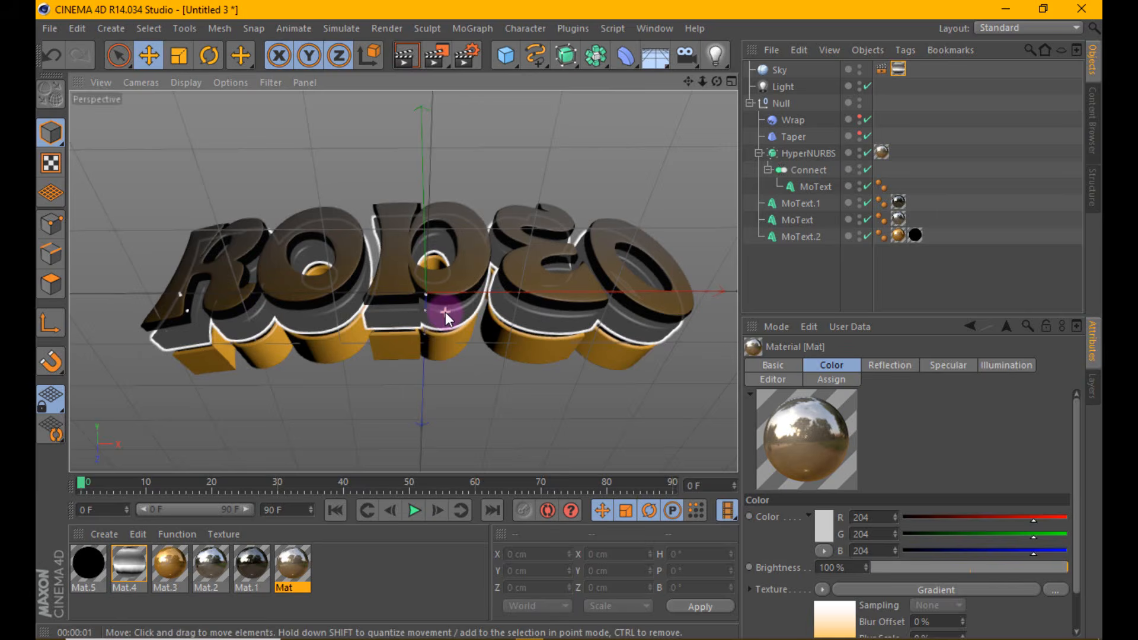
{"action": "left_click", "coordinate": [404, 58]}
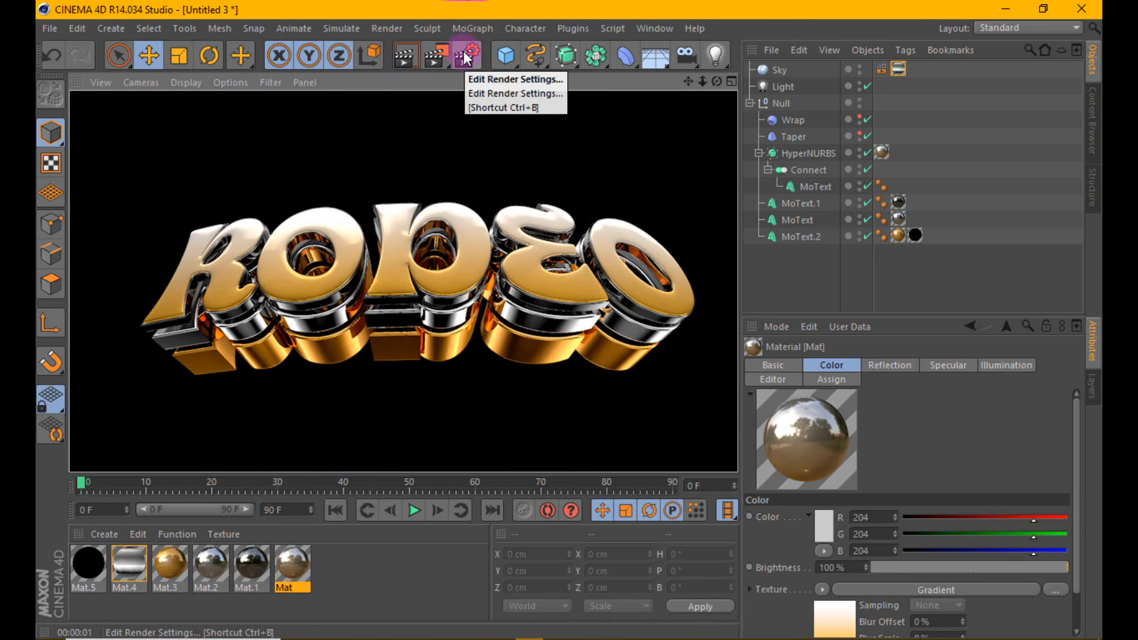
Try a start fillet cap radius of 2 cm on the MoText inside Connect and test-render the view.
{"action": "left_click", "coordinate": [809, 186]}
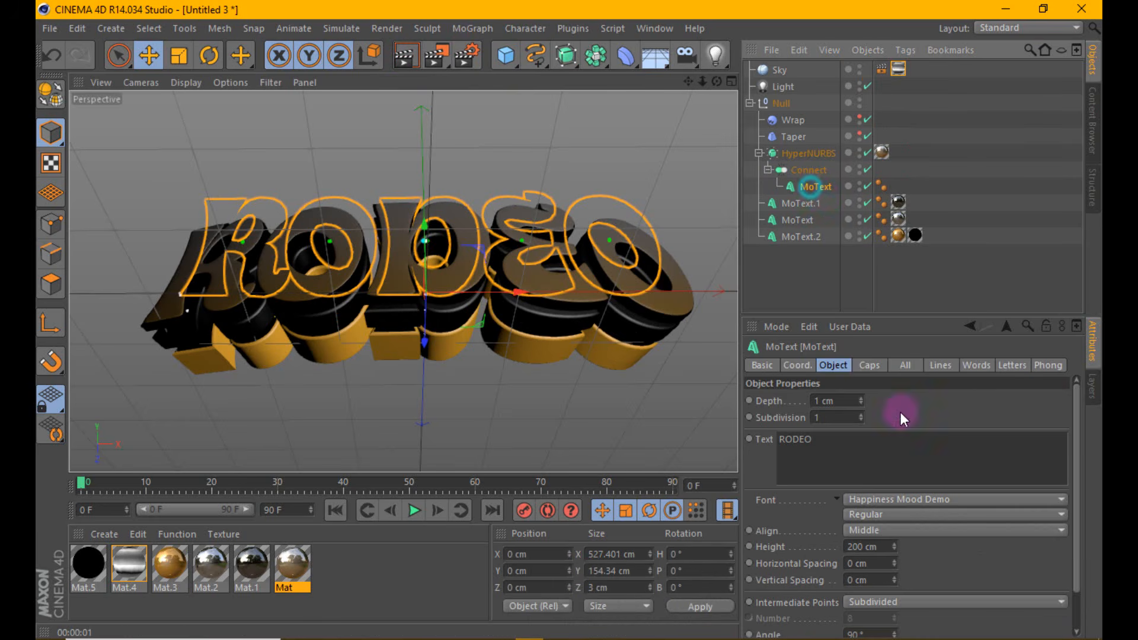
{"action": "left_click", "coordinate": [873, 365]}
{"action": "left_click", "coordinate": [868, 431]}
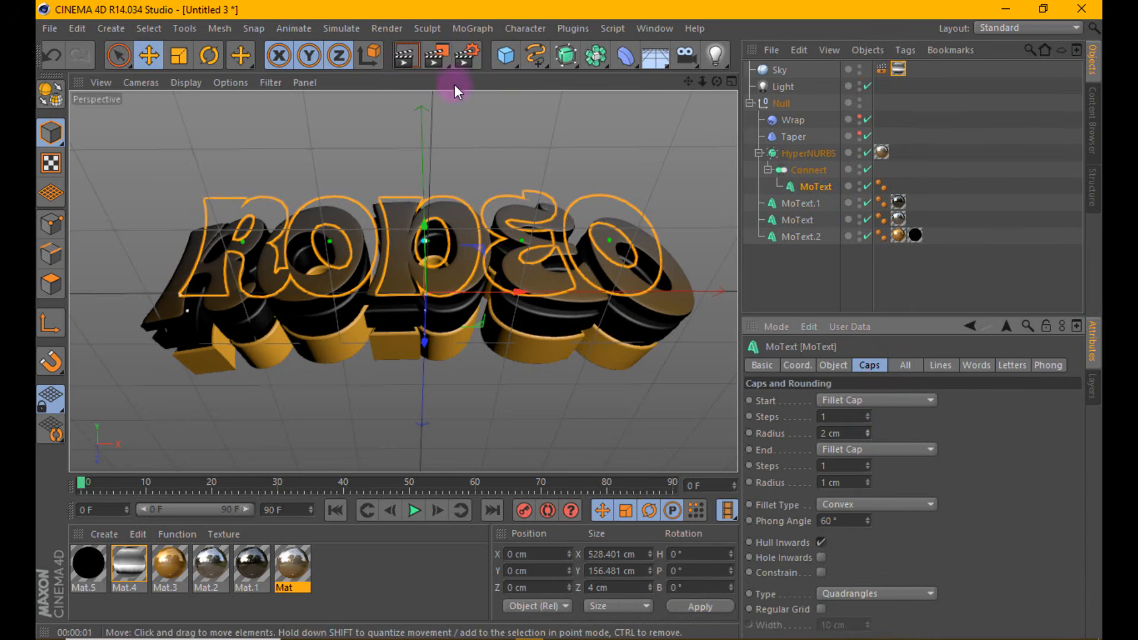
{"action": "left_click", "coordinate": [407, 55]}
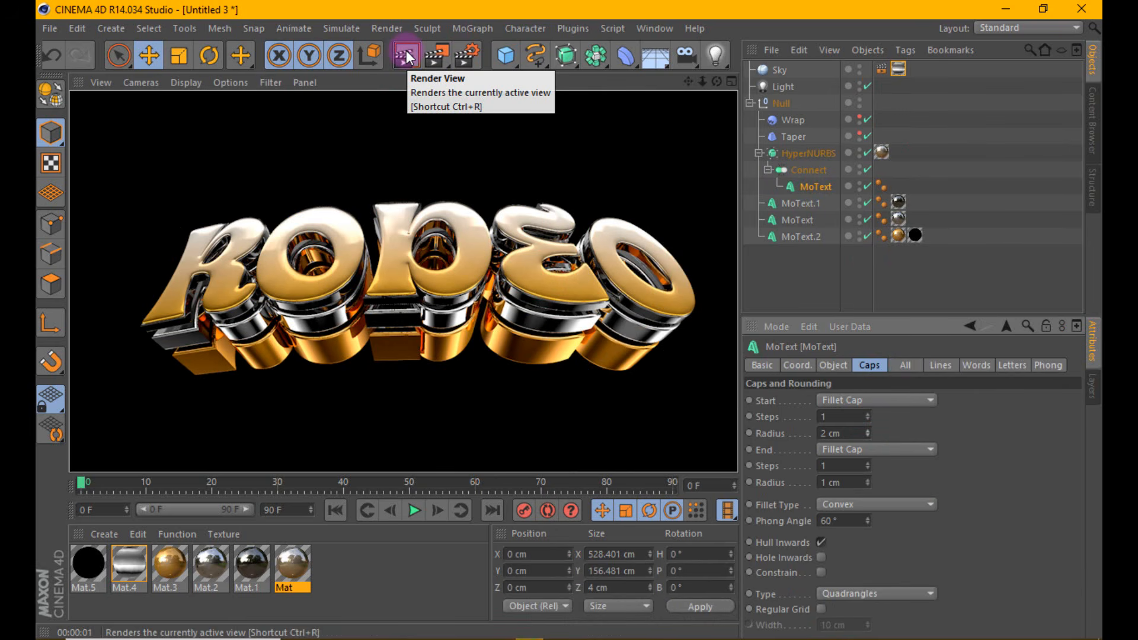
Set the start fillet cap radius of the MoText inside Connect to 1.5 cm and test-render the view.
{"action": "left_click", "coordinate": [837, 415]}
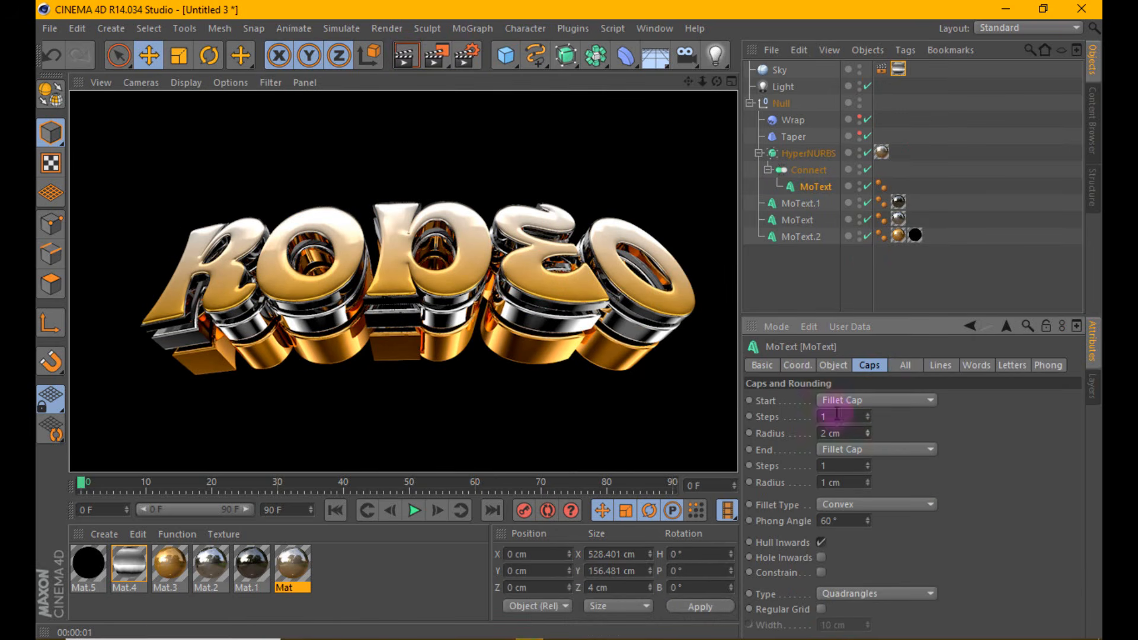
{"action": "double_click", "coordinate": [854, 434]}
{"action": "type", "text": "1.5"}
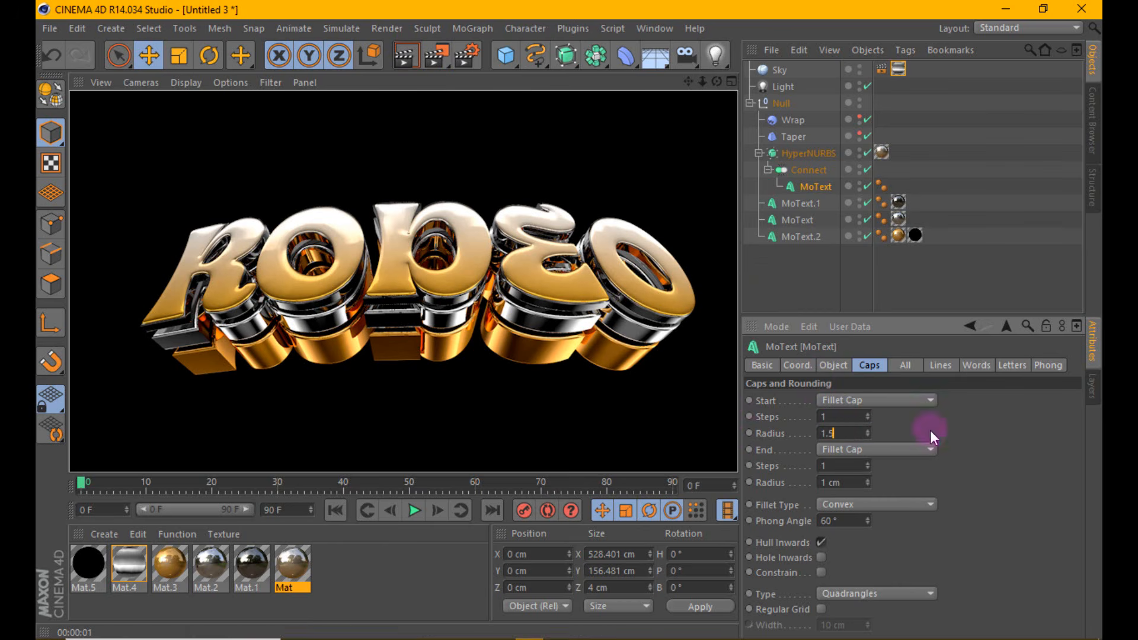
{"action": "left_click", "coordinate": [961, 429]}
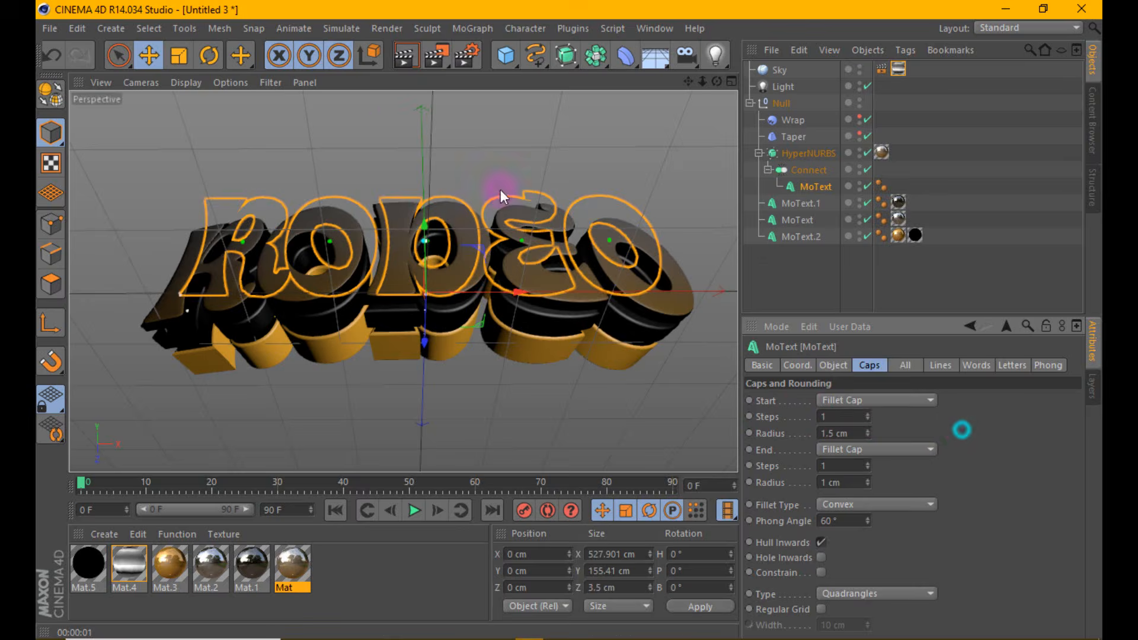
{"action": "left_click", "coordinate": [413, 57]}
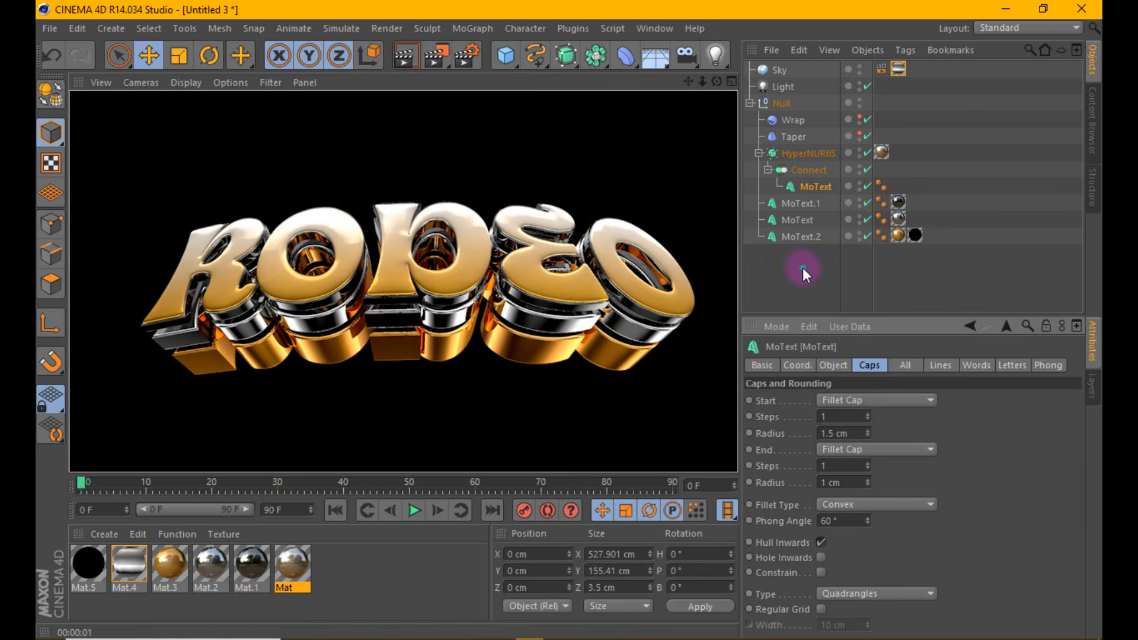
Try moving MoText and MoText.2 back together to Z 64.538 cm and test-render the view.
{"action": "left_click_drag", "start_coordinate": [802, 268], "coordinate": [802, 222]}
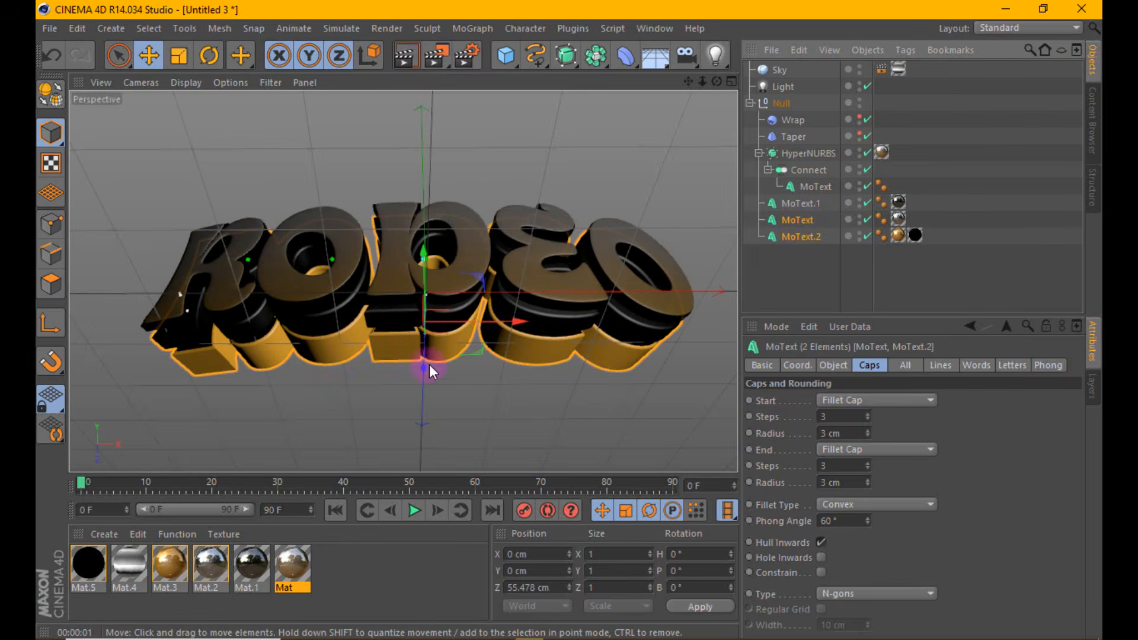
{"action": "left_click", "coordinate": [403, 57]}
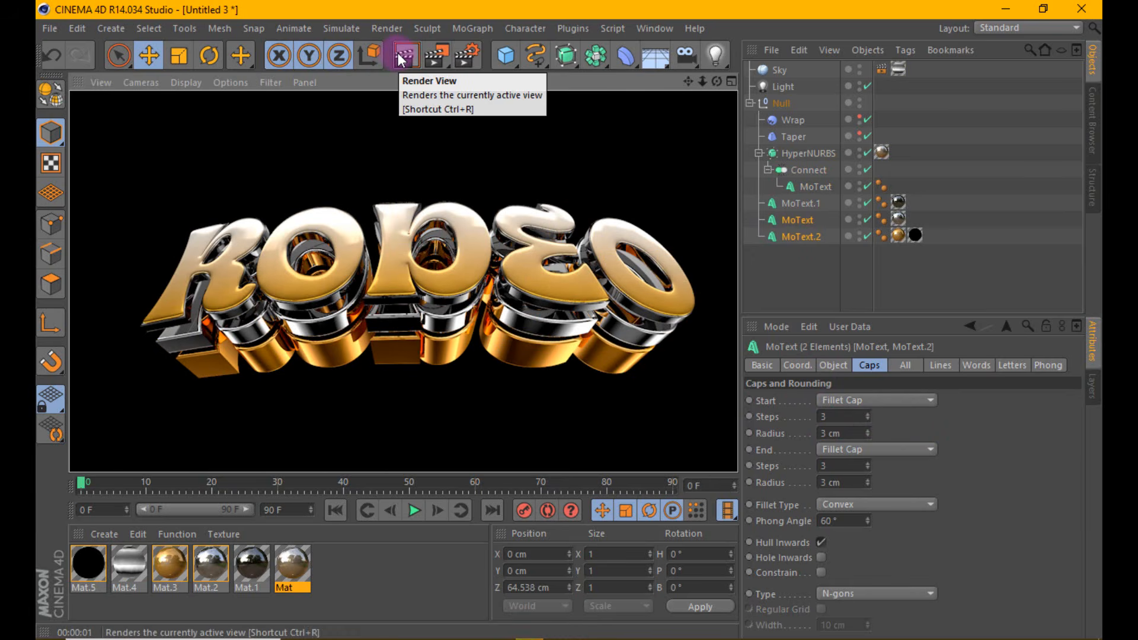
Copy the black Mat.5 texture with selection C1 from MoText.2 onto the MoText above it, and test-render.
{"action": "left_click", "coordinate": [914, 227]}
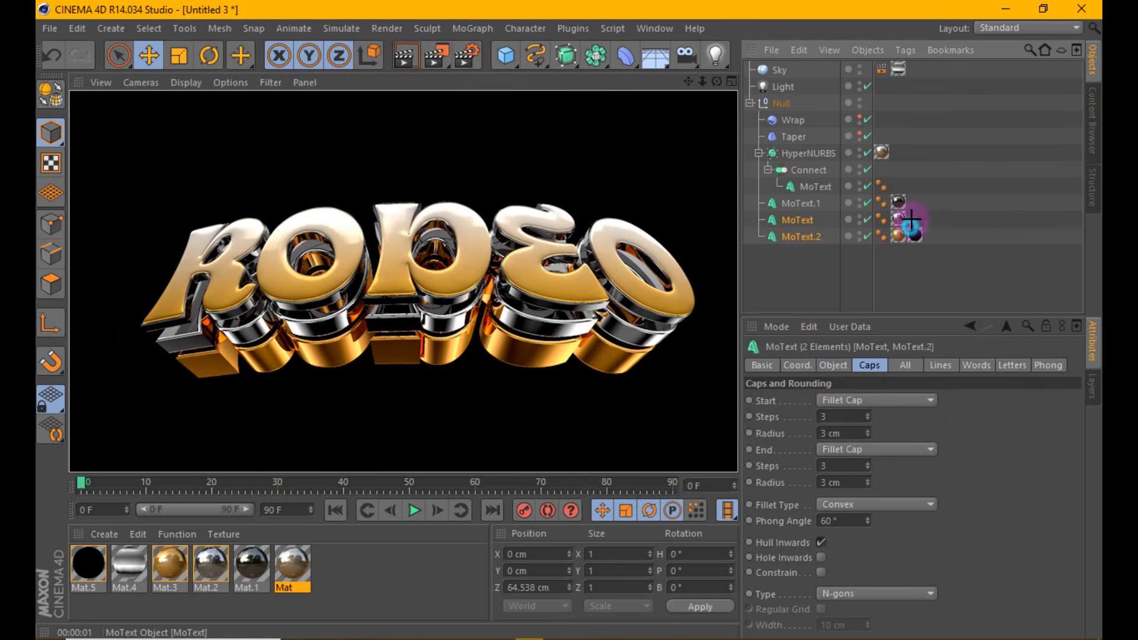
{"action": "left_click_drag", "start_coordinate": [916, 234], "coordinate": [919, 218], "text": "ctrl"}
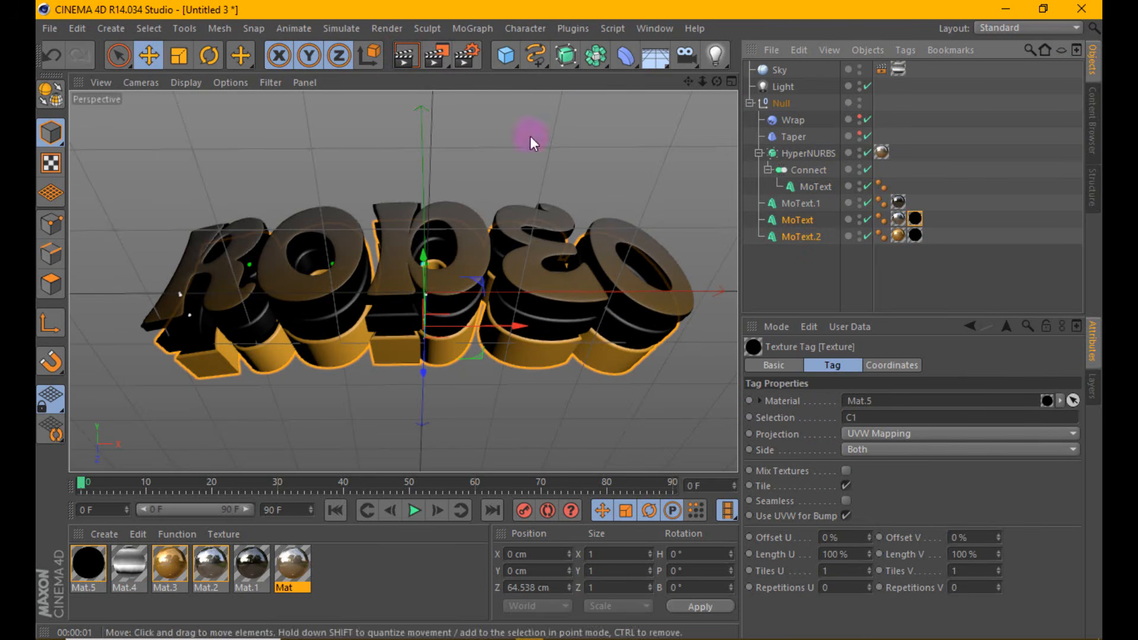
{"action": "left_click", "coordinate": [398, 58]}
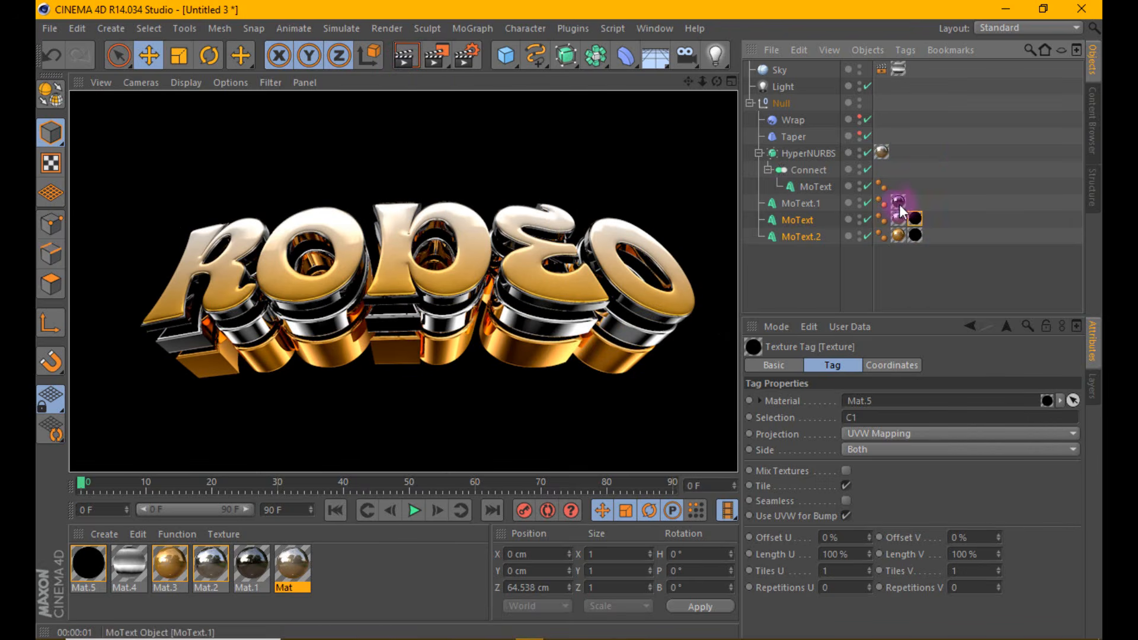
Move MoText and MoText.2 together to Z 58.88 cm and test-render the title from a slightly adjusted angle.
{"action": "left_click", "coordinate": [807, 270]}
{"action": "left_click_drag", "start_coordinate": [429, 373], "coordinate": [426, 365]}
{"action": "left_click", "coordinate": [405, 57]}
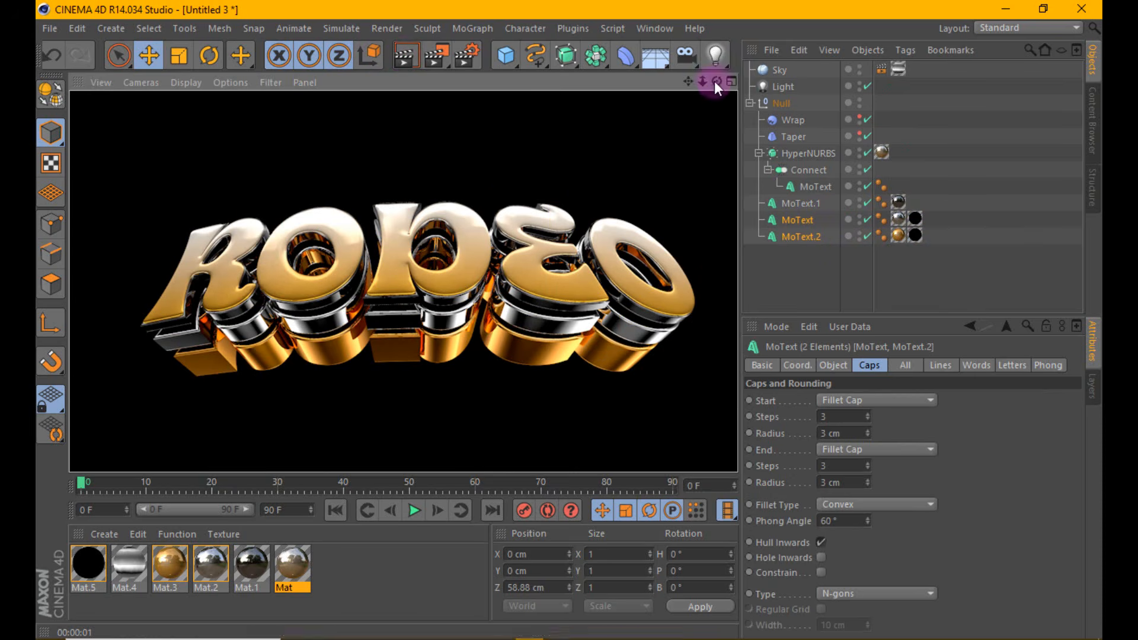
{"action": "left_click_drag", "start_coordinate": [715, 81], "coordinate": [715, 85]}
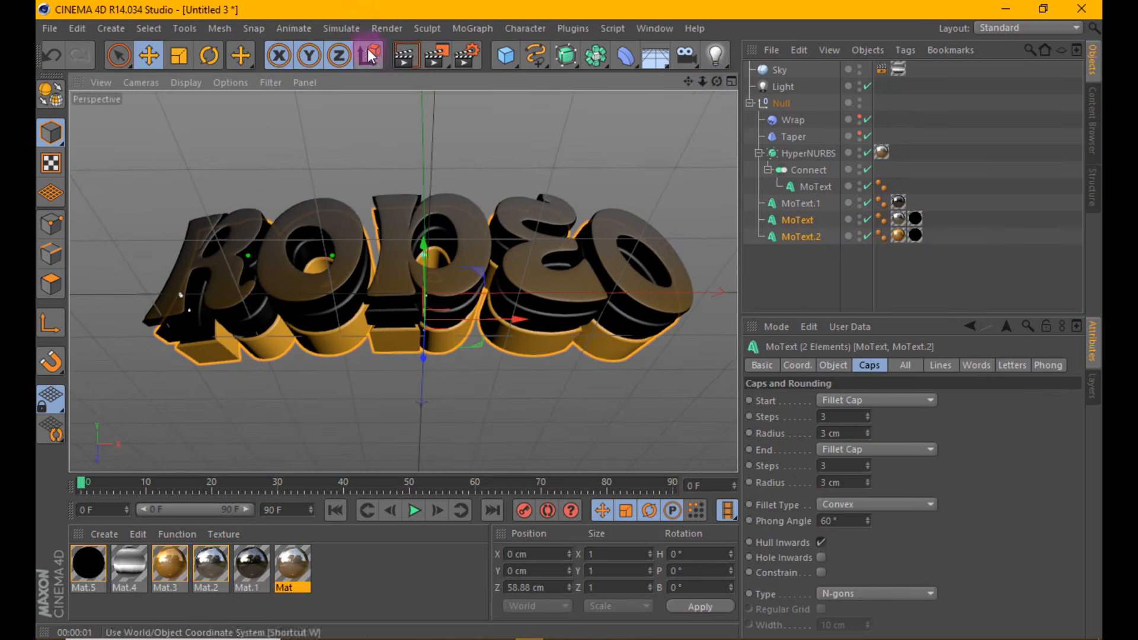
{"action": "left_click", "coordinate": [403, 56]}
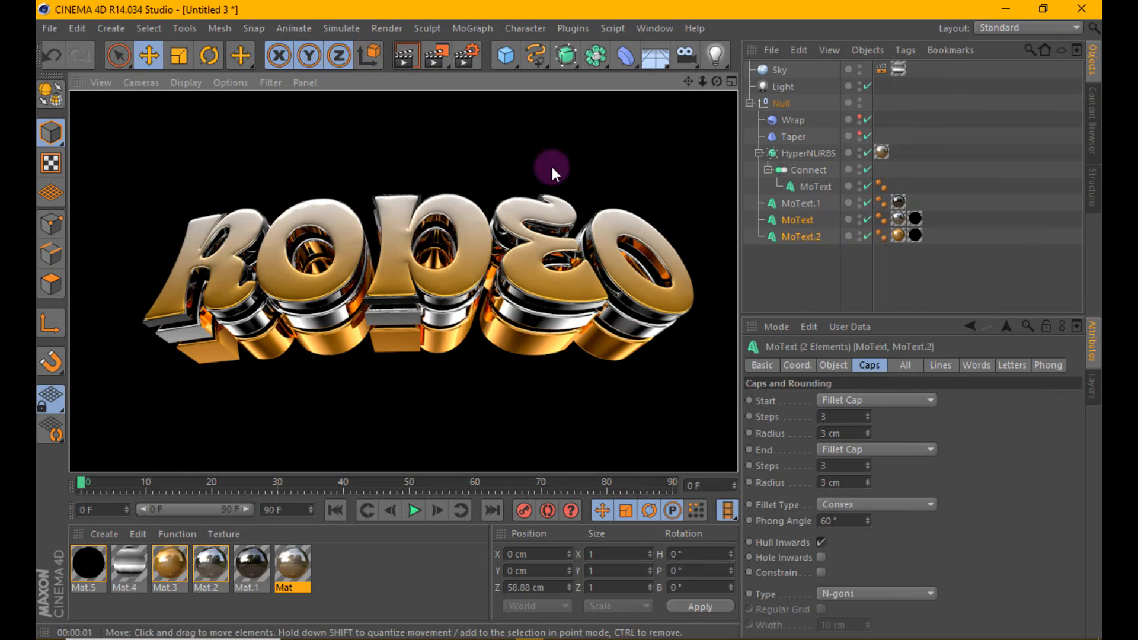
Set the Color Correction saturation to 26% in the render settings and test-render the view.
{"action": "left_click", "coordinate": [717, 83]}
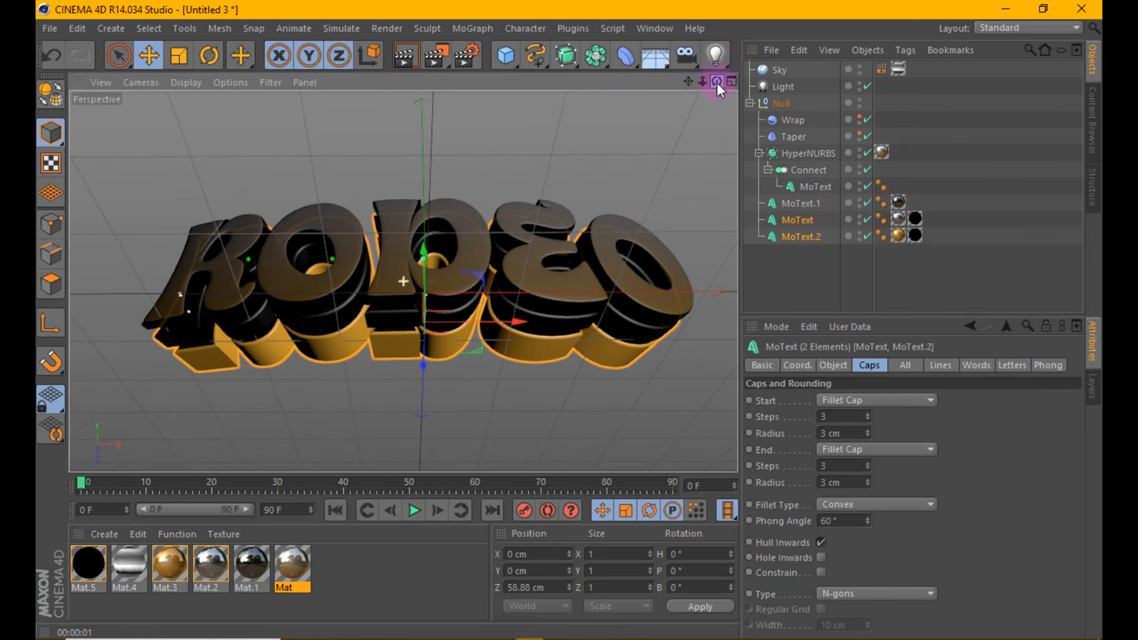
{"action": "left_click", "coordinate": [442, 59]}
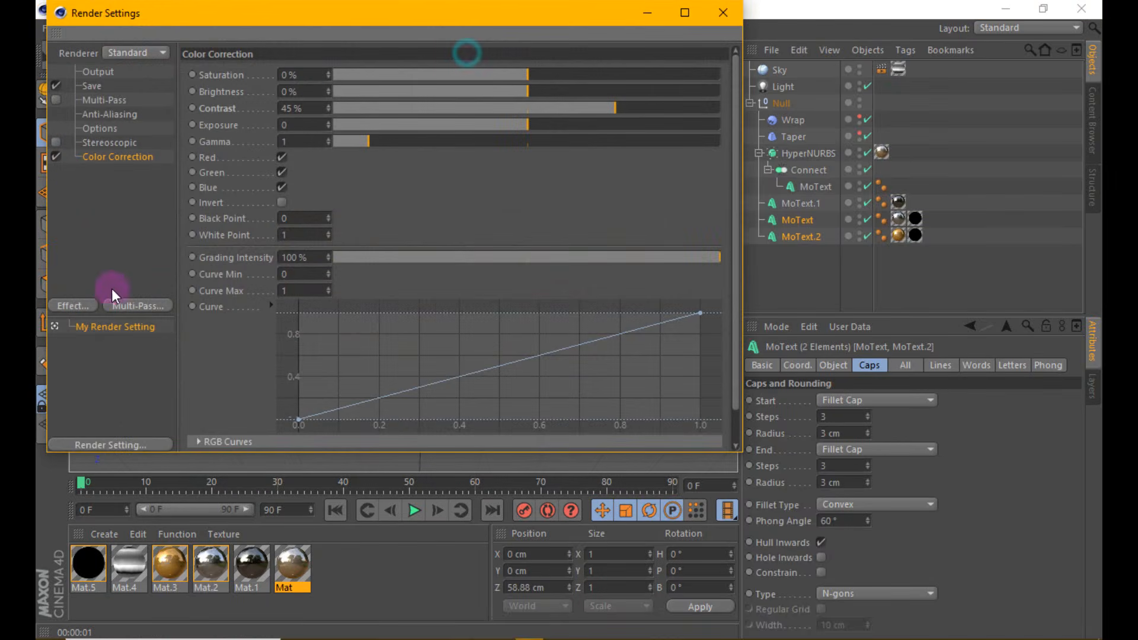
{"action": "left_click", "coordinate": [93, 303]}
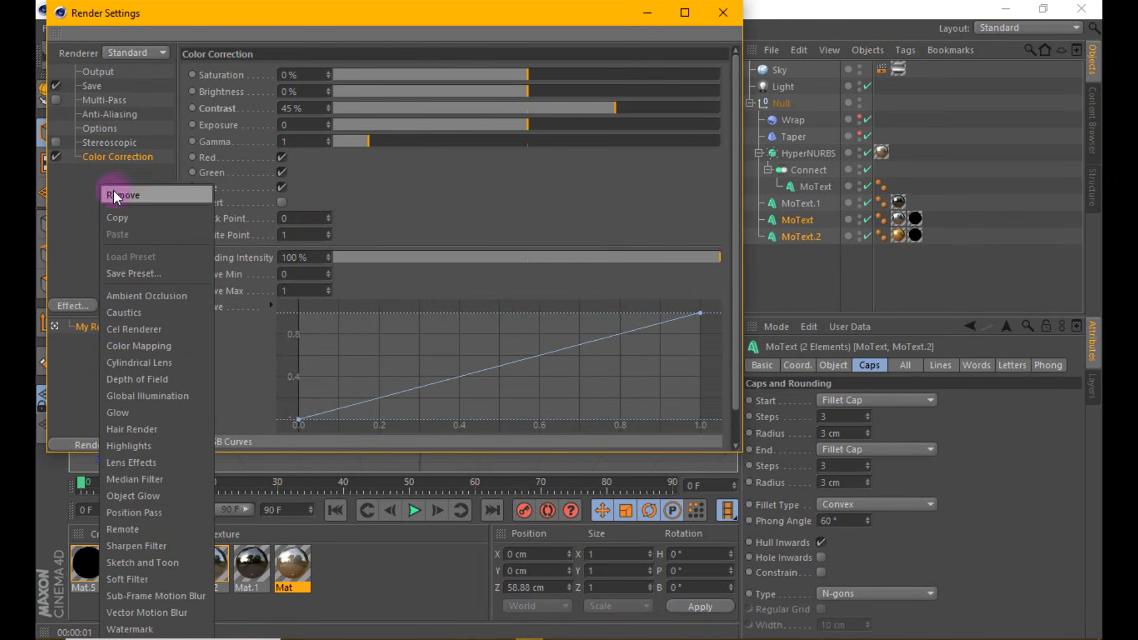
{"action": "left_click", "coordinate": [66, 219]}
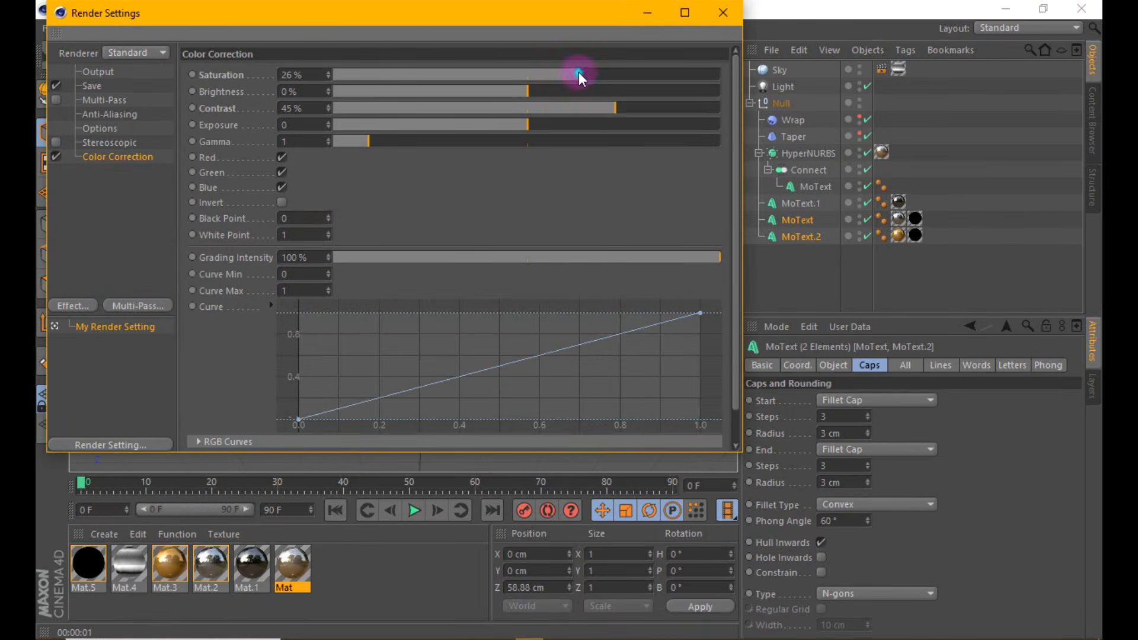
{"action": "left_click", "coordinate": [719, 16]}
{"action": "left_click", "coordinate": [403, 55]}
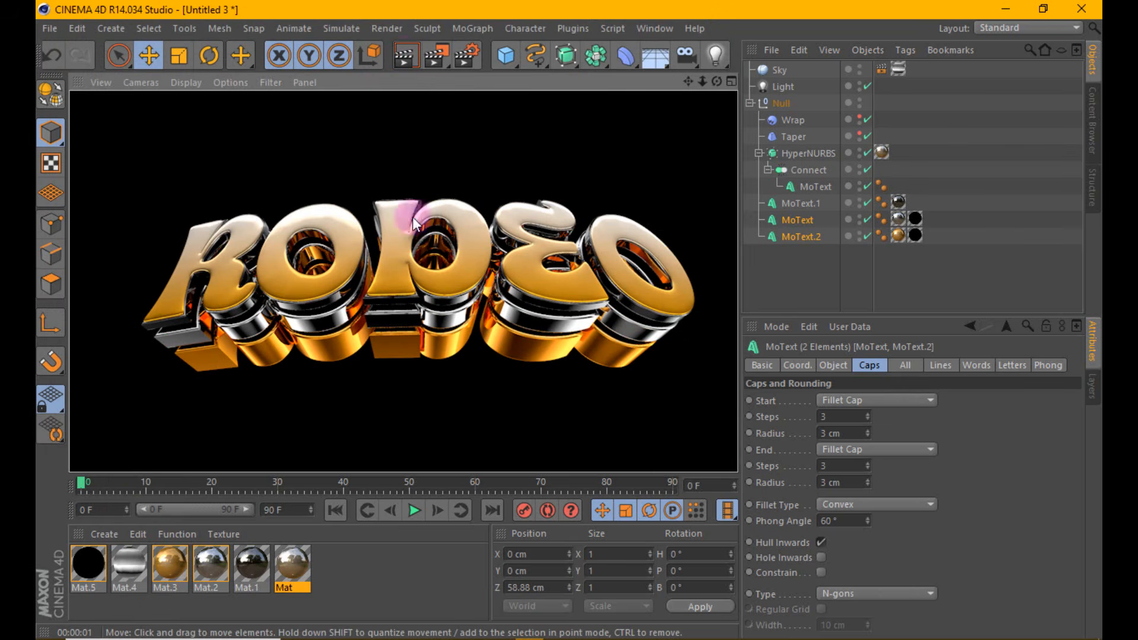
Raise the Color Correction saturation to 45% and the contrast to 56%, and test-render the title.
{"action": "left_click", "coordinate": [470, 57]}
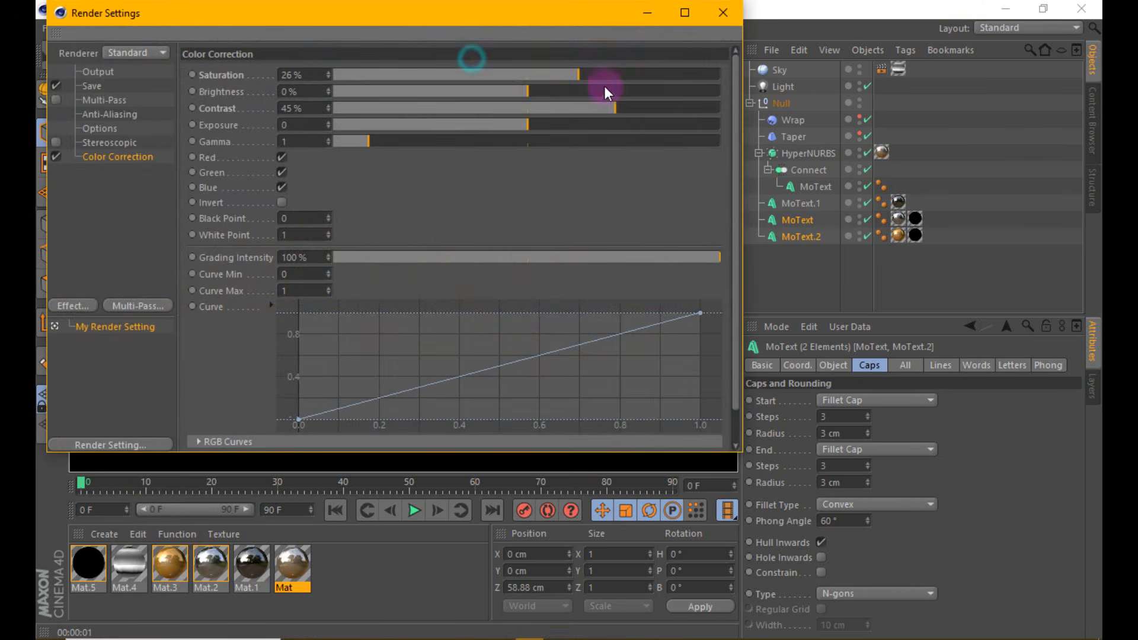
{"action": "left_click_drag", "start_coordinate": [604, 76], "coordinate": [615, 75]}
{"action": "left_click", "coordinate": [636, 108]}
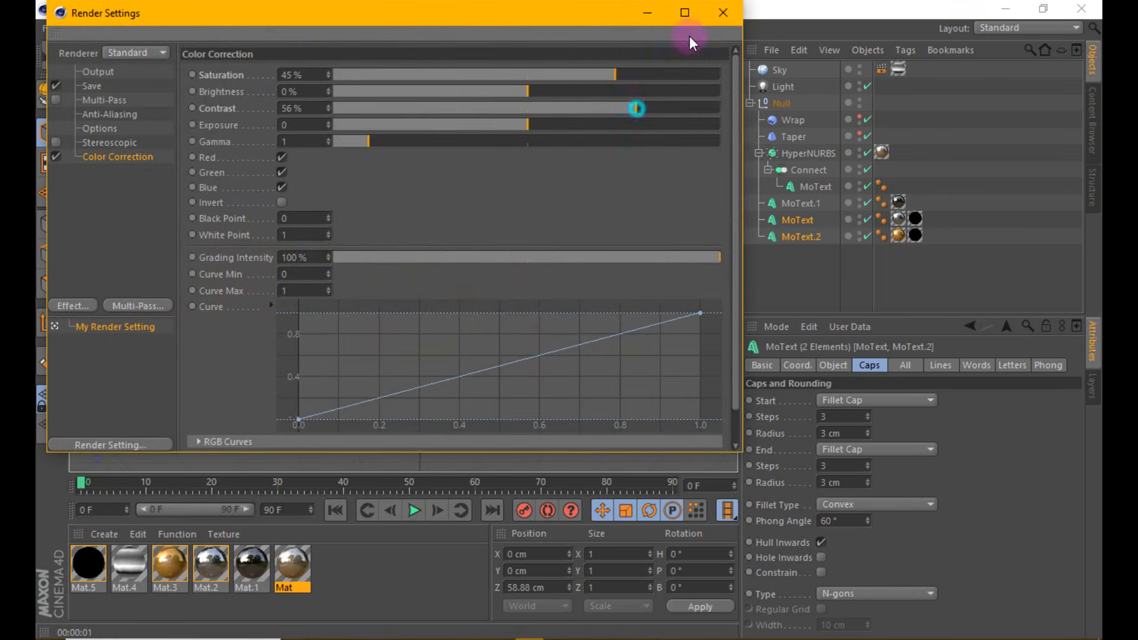
{"action": "left_click", "coordinate": [721, 22]}
{"action": "left_click", "coordinate": [409, 56]}
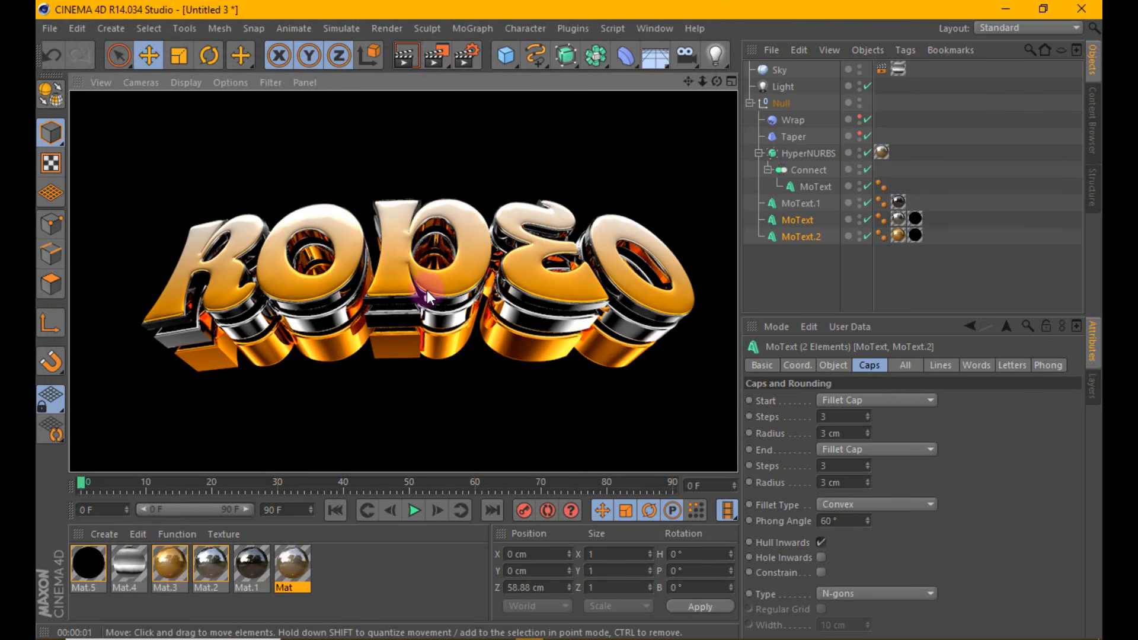
Duplicate the Null holding the RODEO title and move the copy down to about Y -180 cm.
{"action": "scroll", "coordinate": [608, 195], "scroll_direction": "down", "scroll_amount": 2}
{"action": "left_click", "coordinate": [749, 103]}
{"action": "left_click", "coordinate": [770, 105]}
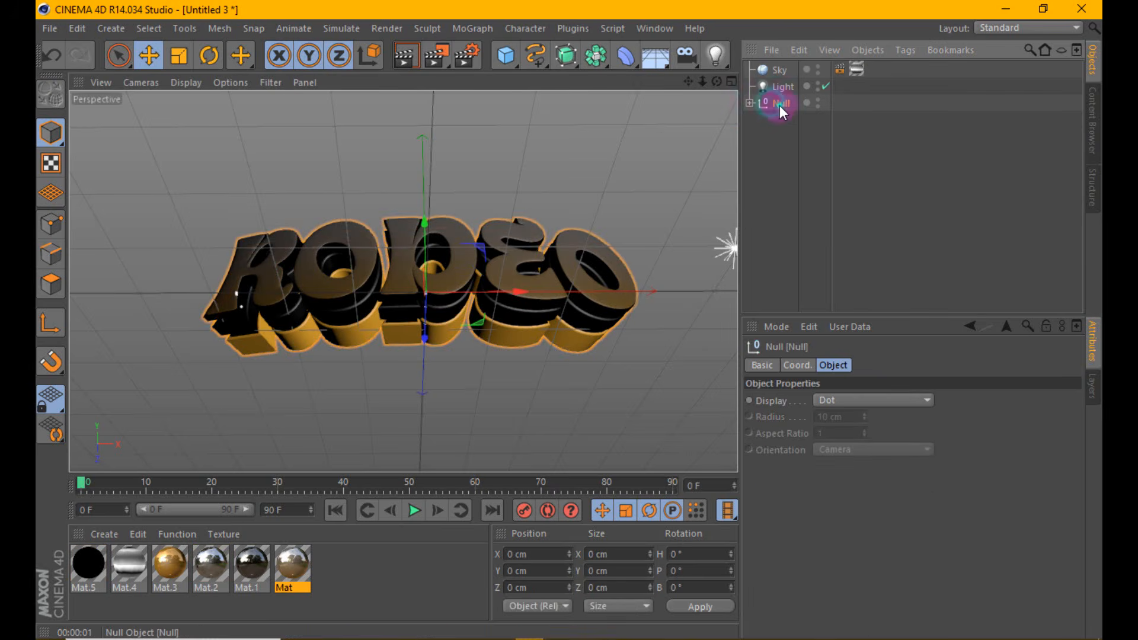
{"action": "left_click_drag", "start_coordinate": [780, 105], "coordinate": [781, 130], "text": "ctrl"}
{"action": "left_click_drag", "start_coordinate": [411, 219], "coordinate": [414, 315]}
Change the text of all four MoText objects in Null.1 to "Party".
{"action": "left_click", "coordinate": [749, 120]}
{"action": "left_click_drag", "start_coordinate": [808, 282], "coordinate": [812, 199]}
{"action": "left_click", "coordinate": [836, 364]}
{"action": "double_click", "coordinate": [858, 445]}
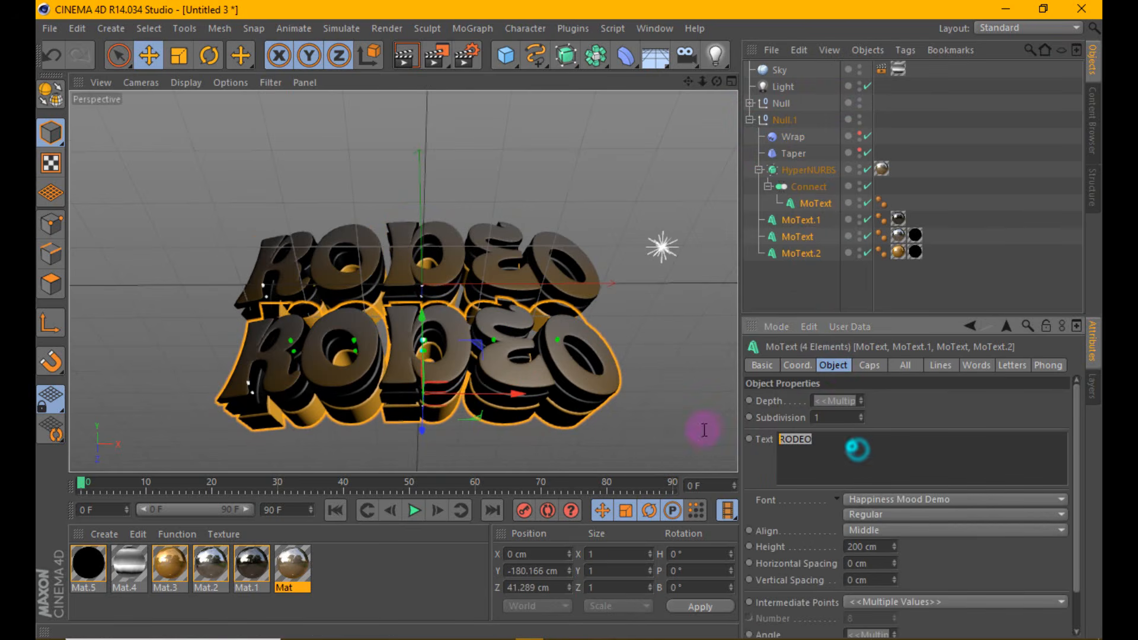
{"action": "type", "text": "p"}
{"action": "key", "text": "BackSpace"}
{"action": "type", "text": "P"}
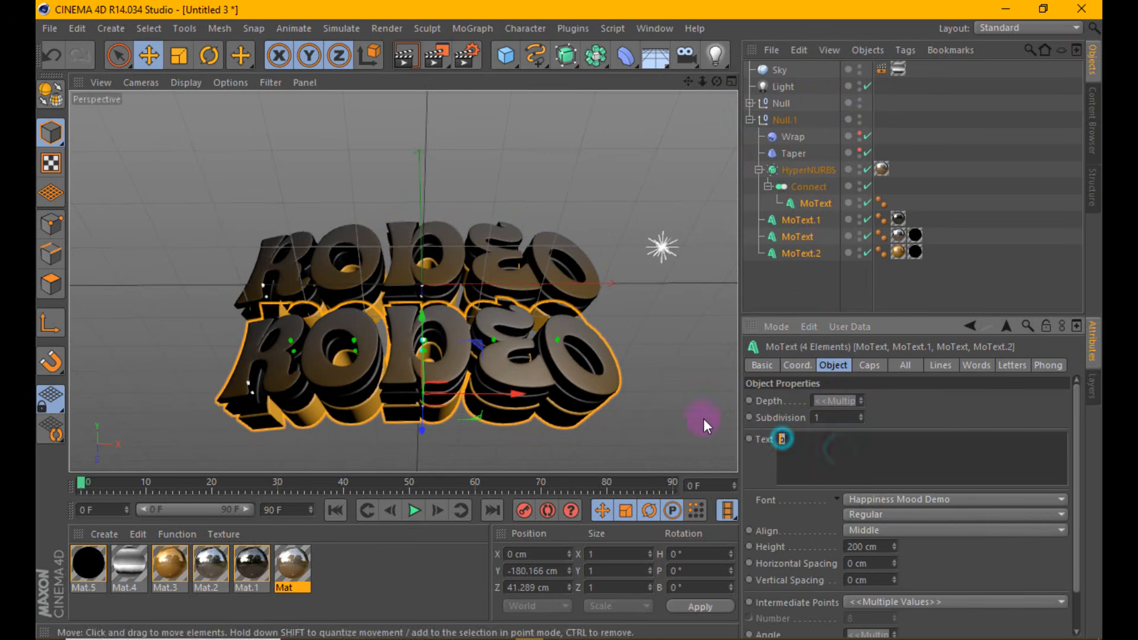
{"action": "type", "text": "arty"}
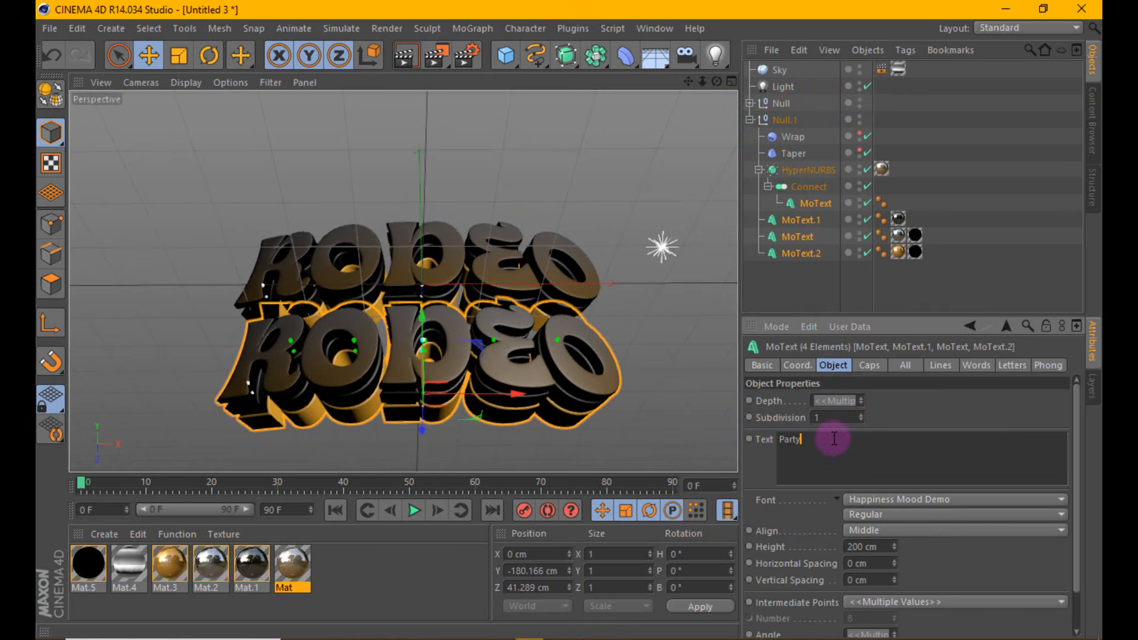
{"action": "left_click", "coordinate": [918, 409]}
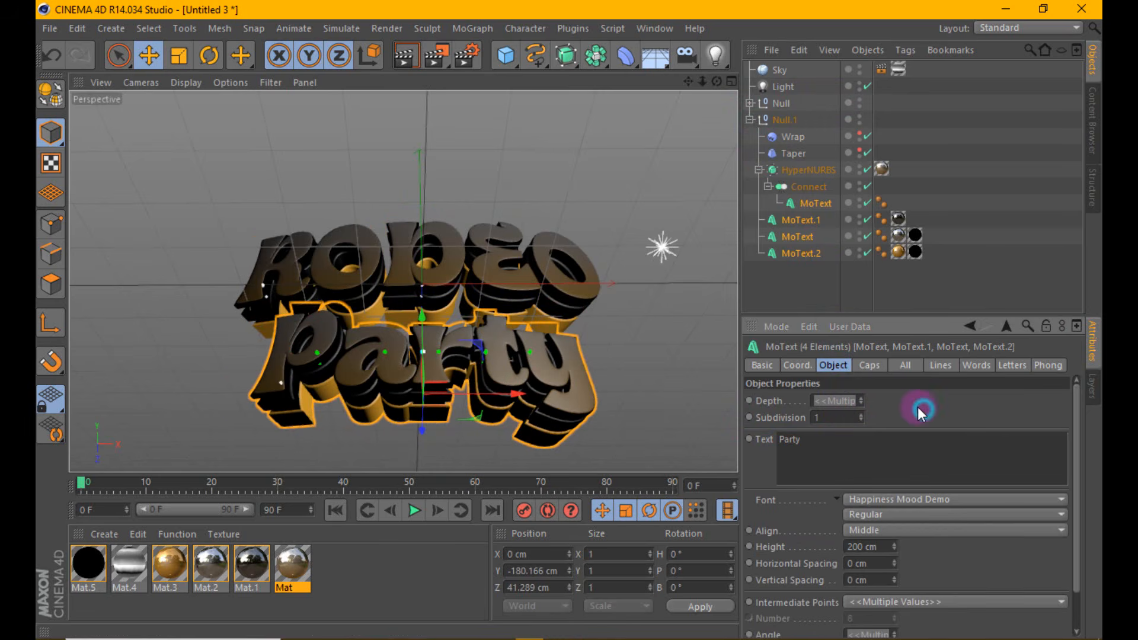
Set the font of the four Party MoText objects to Patrick Tonight and their height to 150 cm.
{"action": "left_click", "coordinate": [909, 496]}
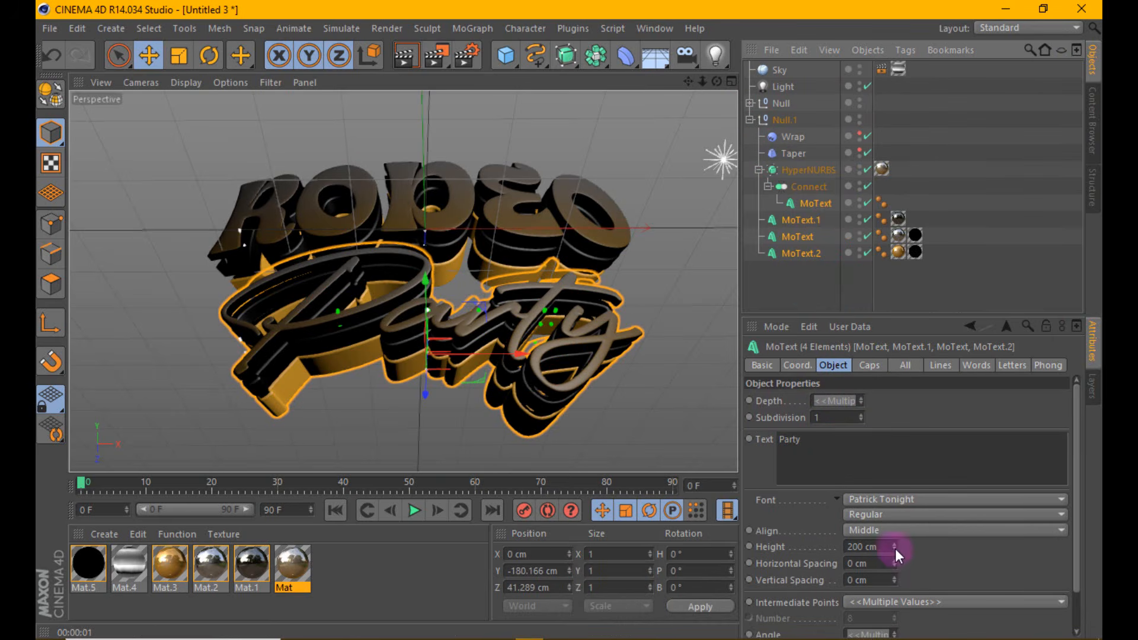
{"action": "left_click_drag", "start_coordinate": [895, 549], "coordinate": [800, 549]}
{"action": "type", "text": "100"}
{"action": "key", "text": "Return"}
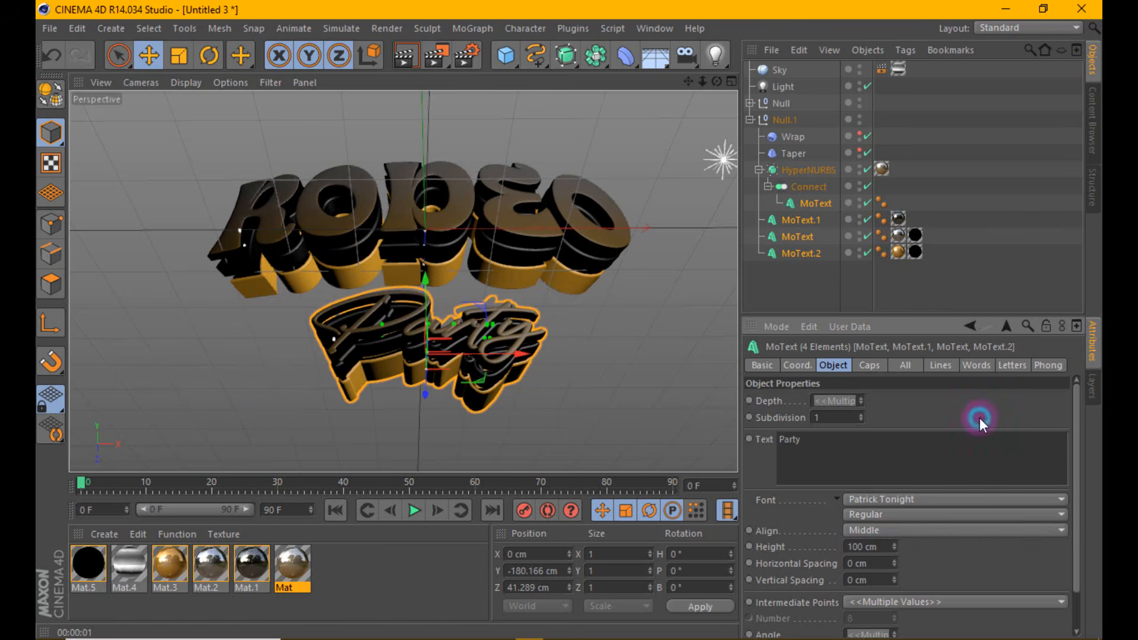
{"action": "left_click", "coordinate": [883, 548]}
{"action": "type", "text": "150"}
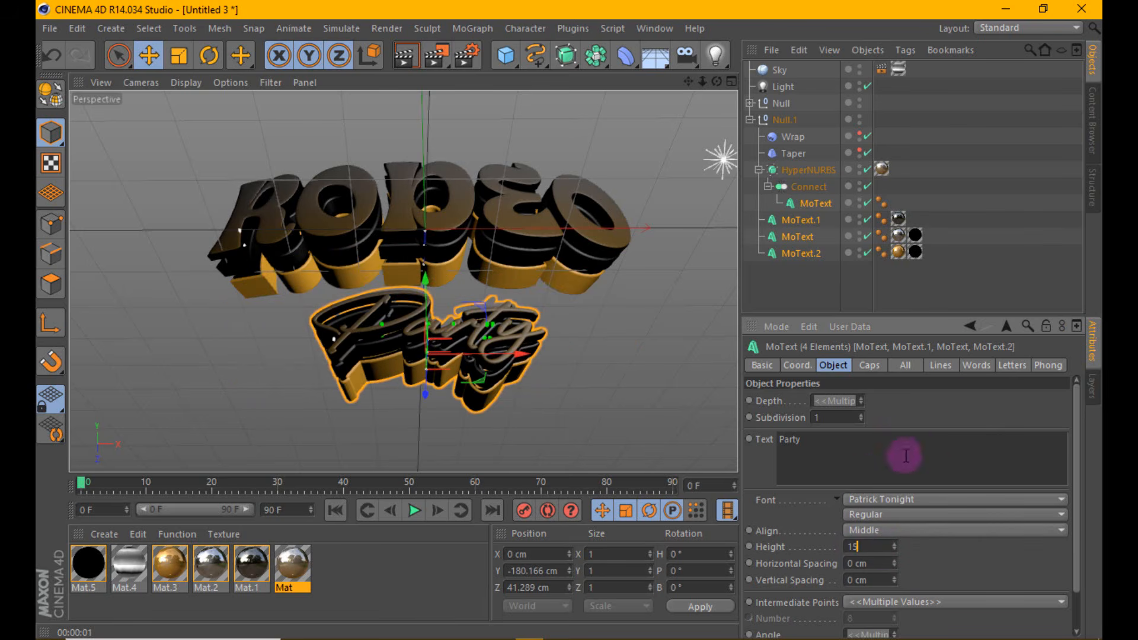
{"action": "key", "text": "Return"}
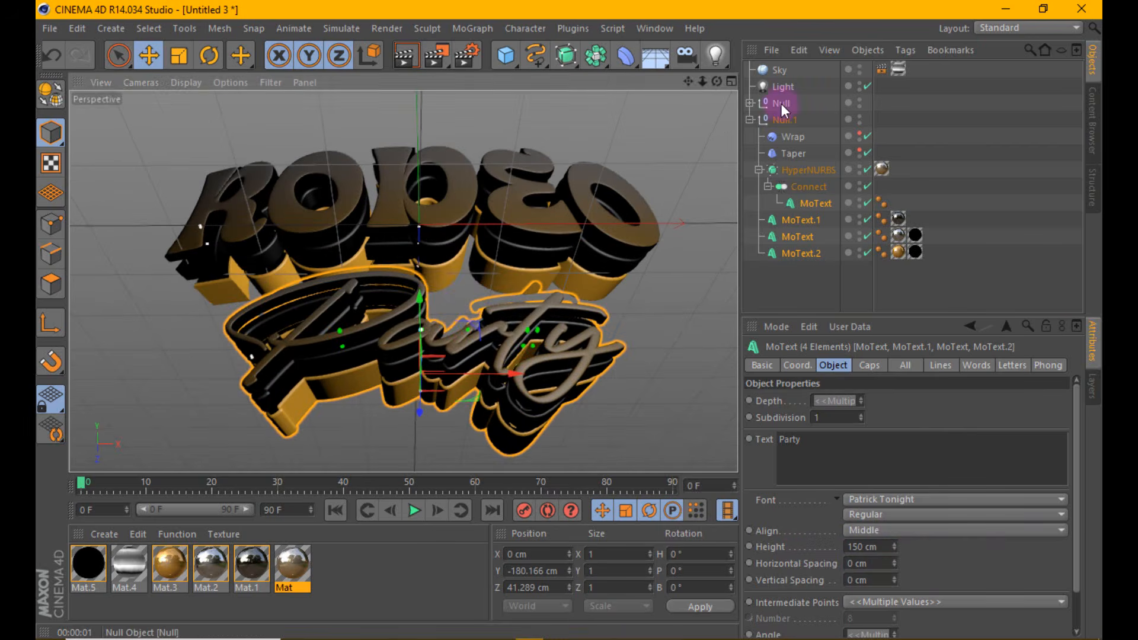
Move Null.1 to Y -128.042 cm and Z 16.698 cm, overlapping the RODEO title, and test-render the view.
{"action": "left_click", "coordinate": [781, 120]}
{"action": "left_click_drag", "start_coordinate": [417, 304], "coordinate": [422, 244]}
{"action": "left_click_drag", "start_coordinate": [427, 354], "coordinate": [421, 253]}
{"action": "left_click", "coordinate": [400, 56]}
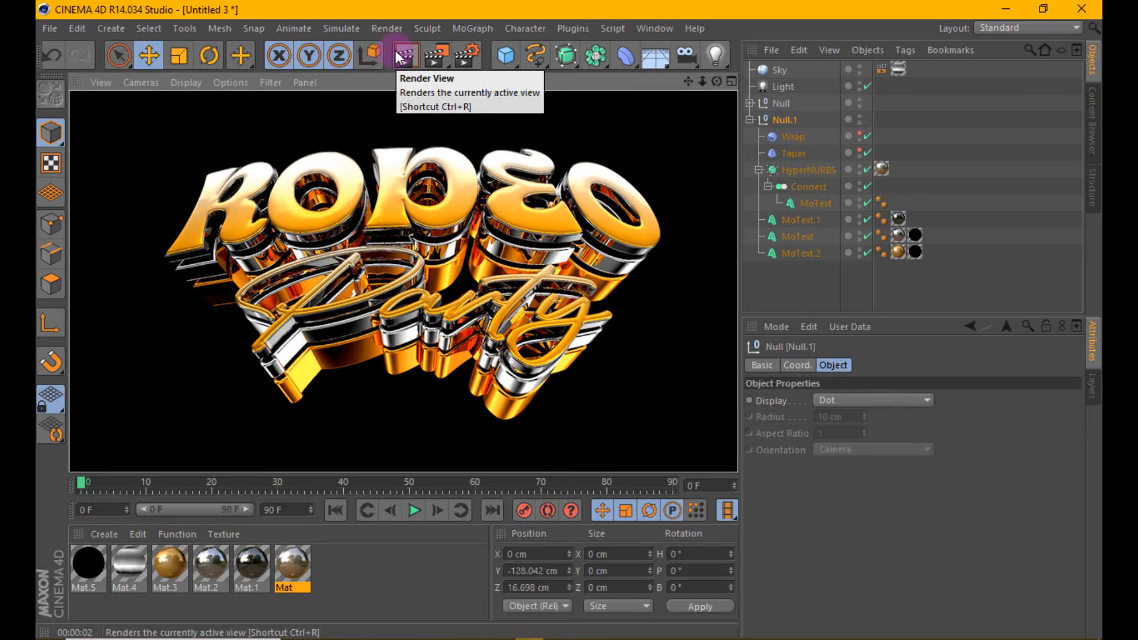
Try a depth of -4 cm on the Party MoText inside Connect and undo it.
{"action": "left_click", "coordinate": [802, 202]}
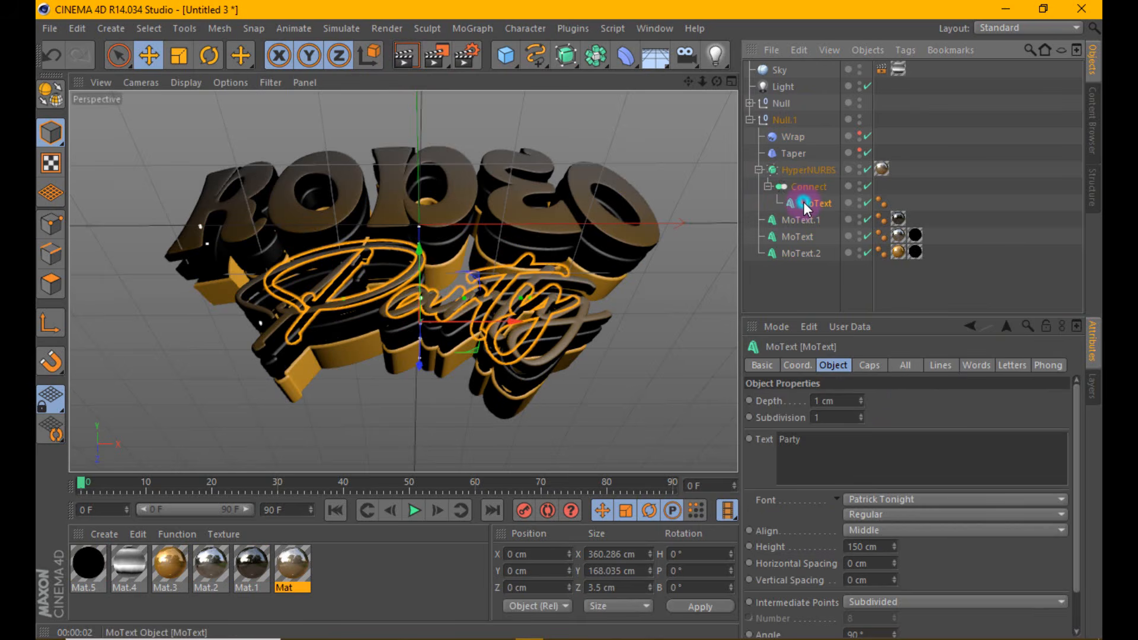
{"action": "left_click_drag", "start_coordinate": [859, 402], "coordinate": [861, 406]}
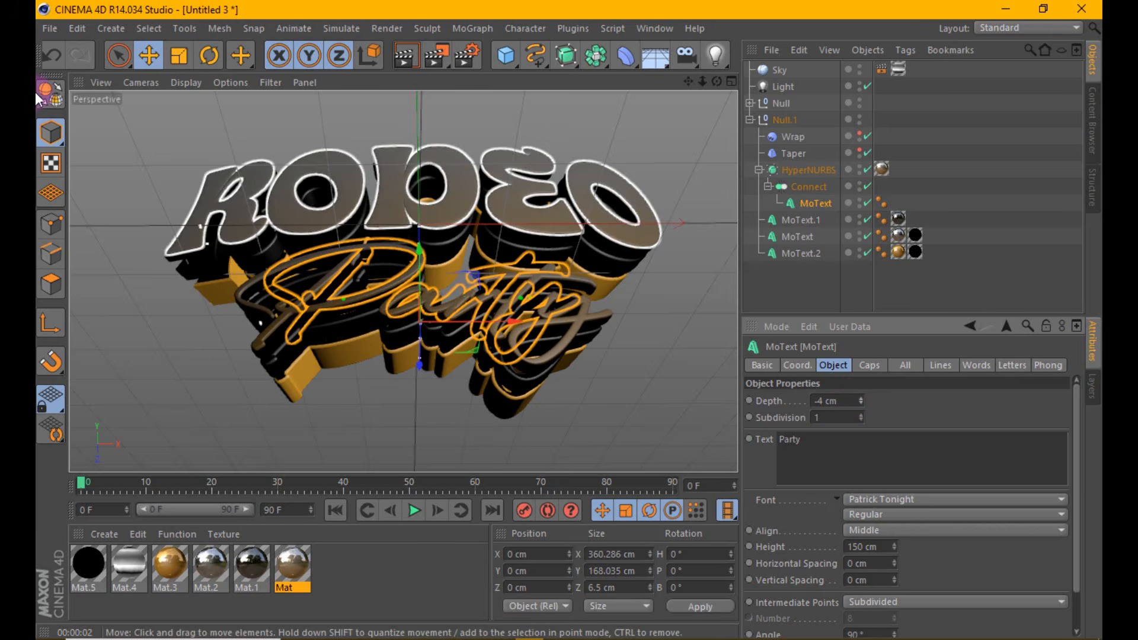
{"action": "left_click", "coordinate": [47, 61]}
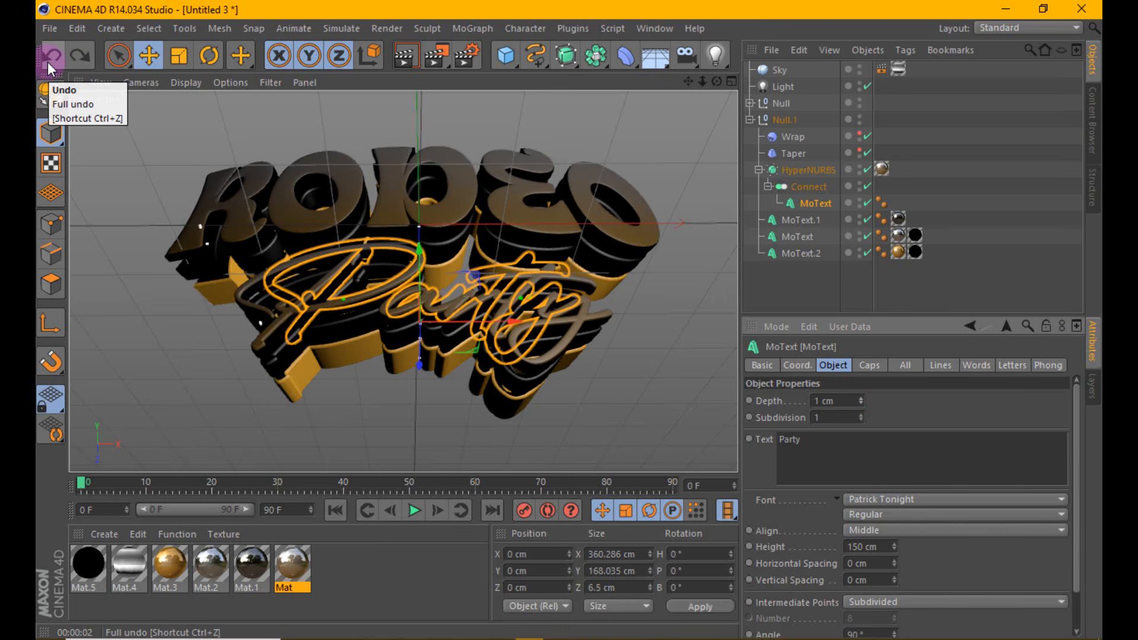
{"action": "left_click", "coordinate": [47, 62]}
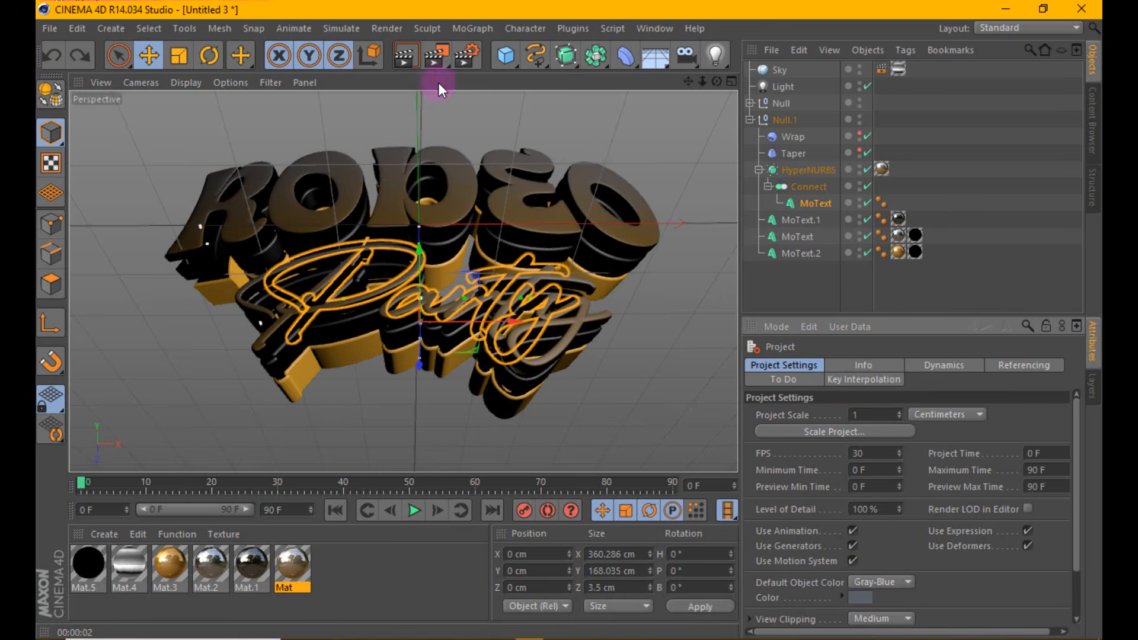
{"action": "left_click", "coordinate": [659, 219]}
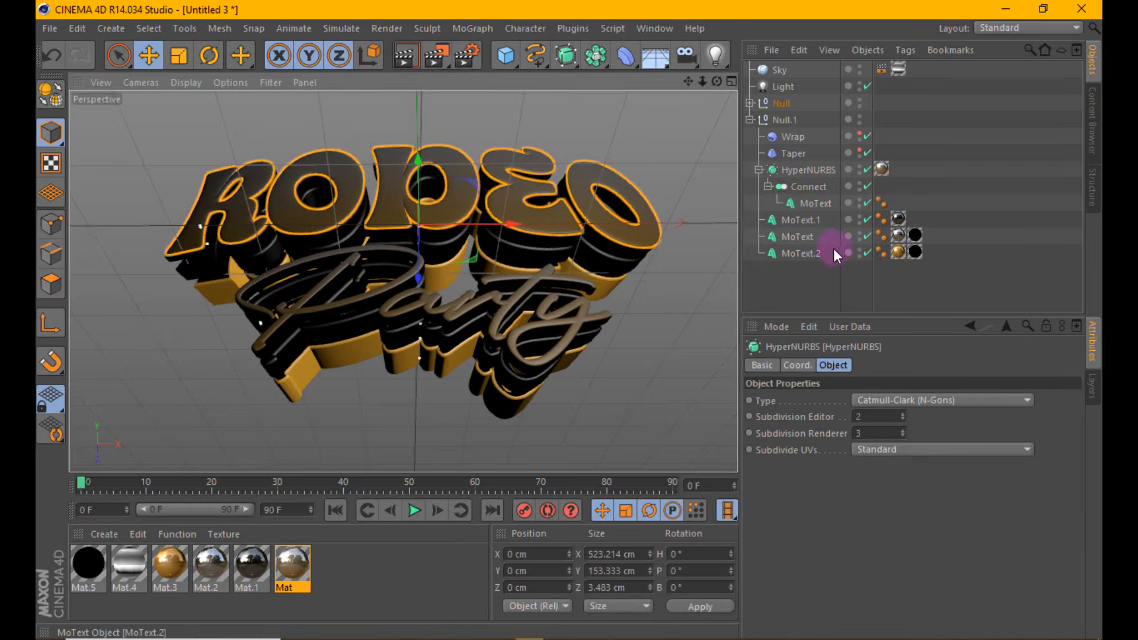
Reduce the depths of the Party layers MoText.1, MoText and MoText.2, with MoText.2 at 28 cm, and test-render.
{"action": "left_click", "coordinate": [808, 223]}
{"action": "left_click_drag", "start_coordinate": [862, 404], "coordinate": [862, 402]}
{"action": "left_click", "coordinate": [799, 242]}
{"action": "left_click", "coordinate": [802, 253]}
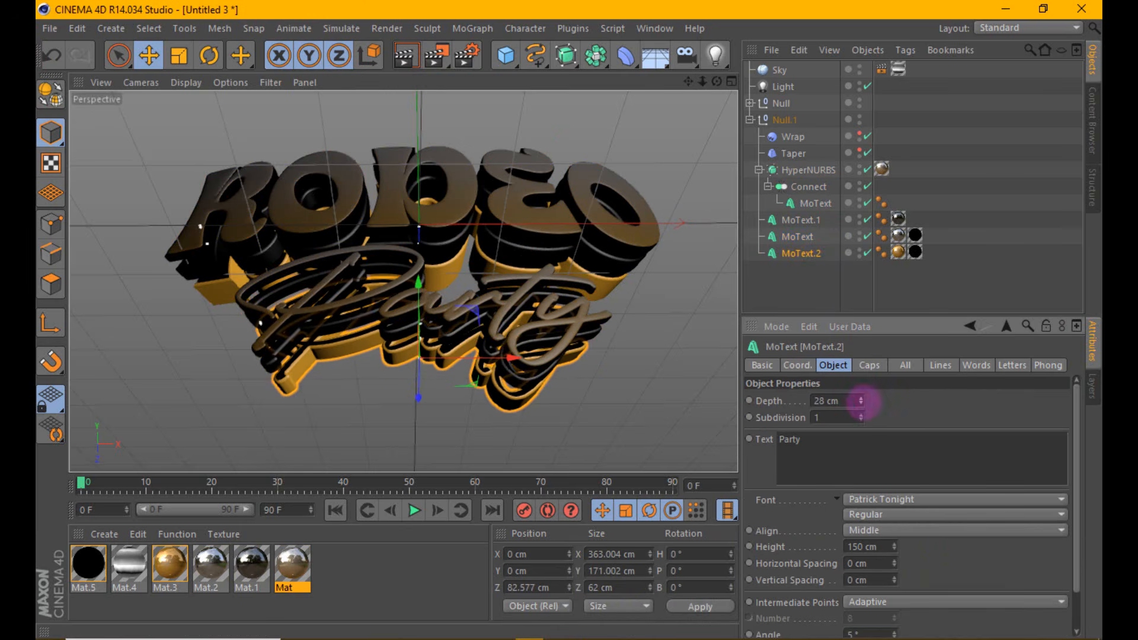
{"action": "left_click", "coordinate": [406, 52]}
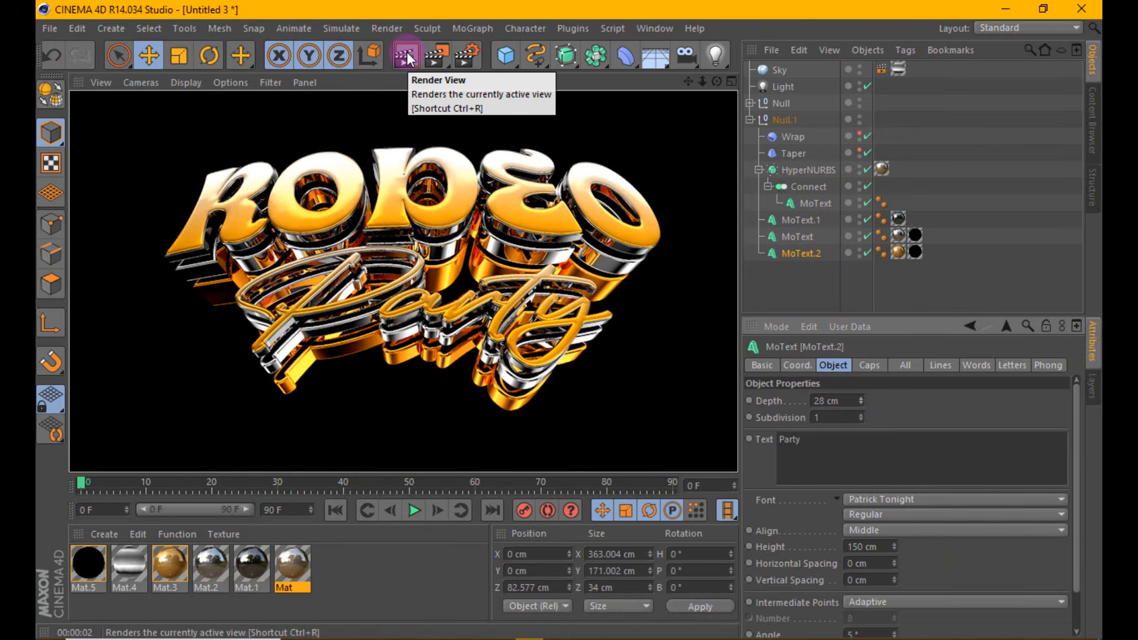
Move the Party layer MoText.2 forward to Z 72.128 cm and test-render the view.
{"action": "left_click", "coordinate": [425, 323]}
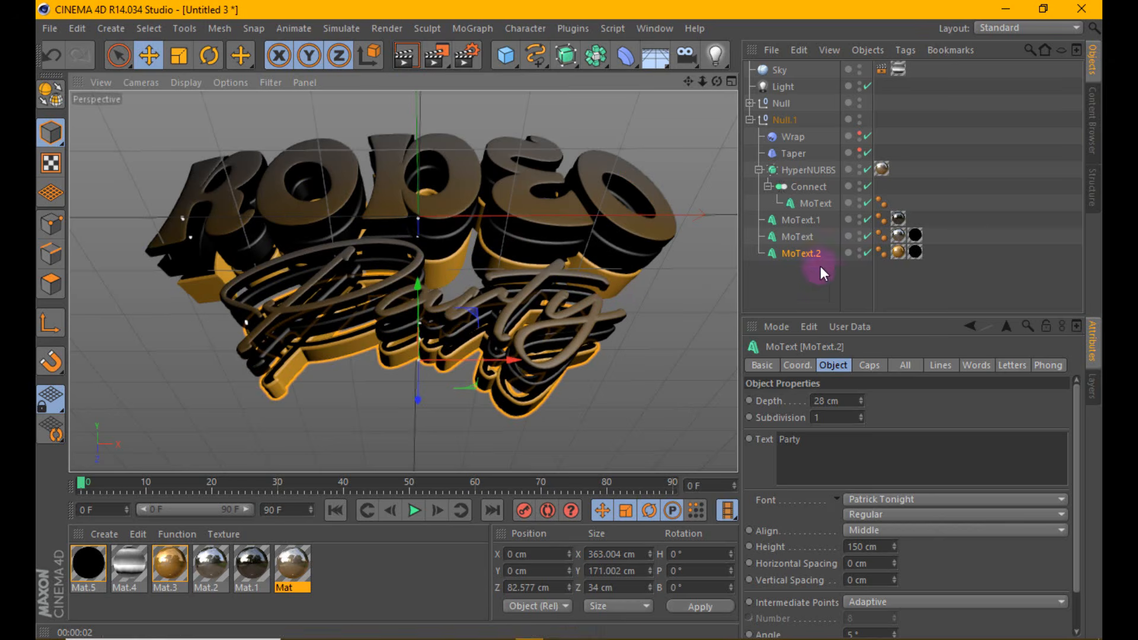
{"action": "left_click", "coordinate": [804, 254]}
{"action": "left_click_drag", "start_coordinate": [417, 397], "coordinate": [421, 390]}
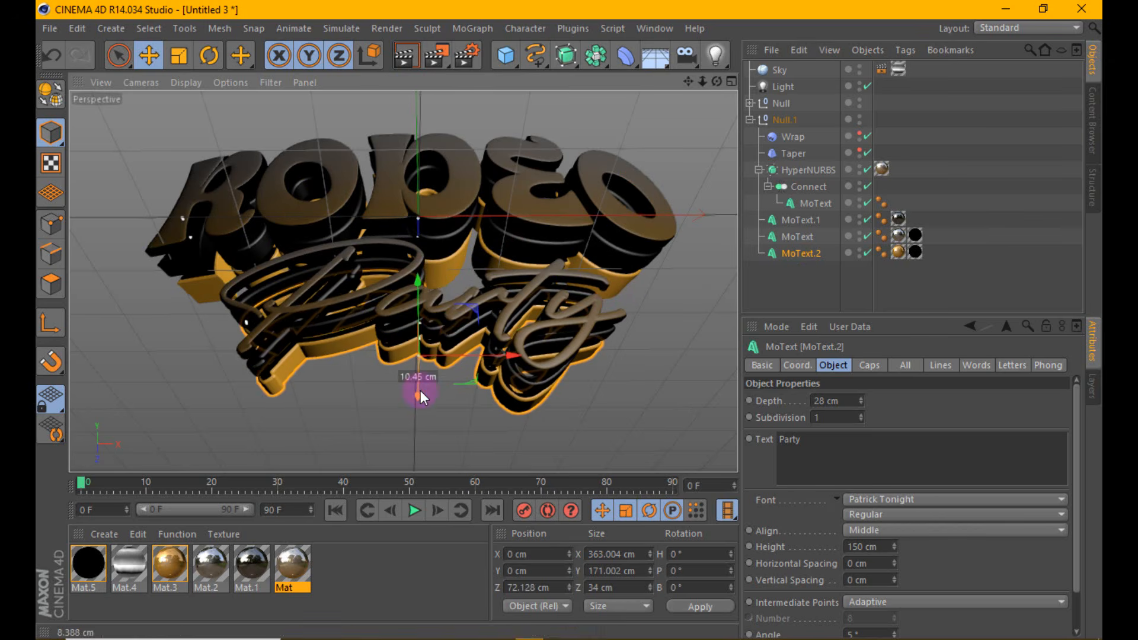
{"action": "left_click", "coordinate": [412, 61]}
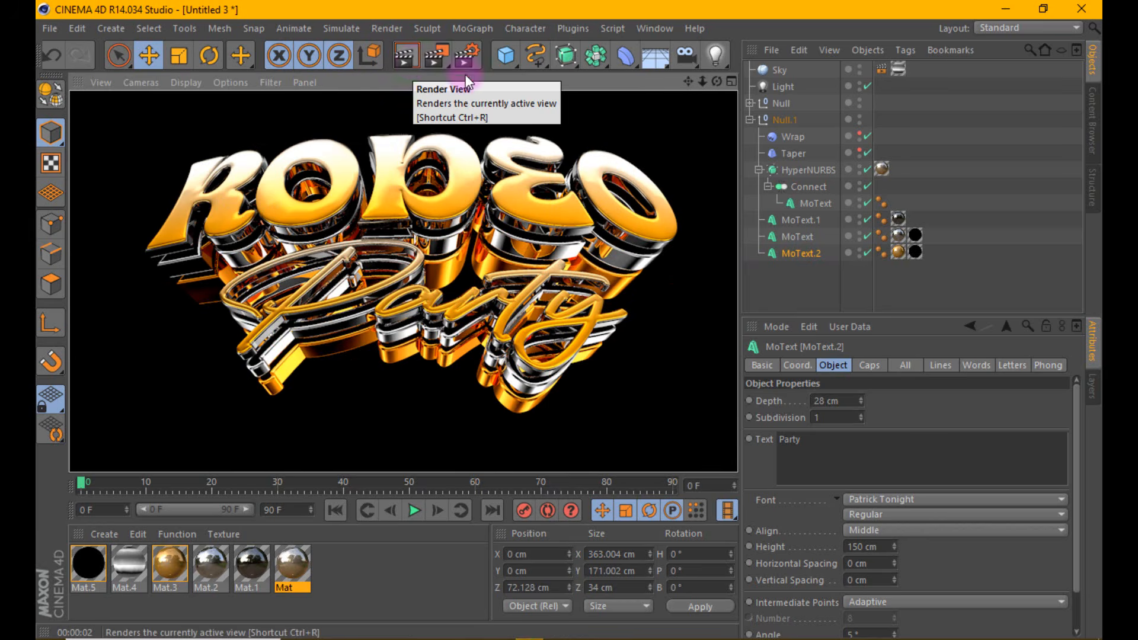
Move Null.1 to X -14.767 cm and Y -119.891 cm and test-render both words.
{"action": "left_click", "coordinate": [720, 84]}
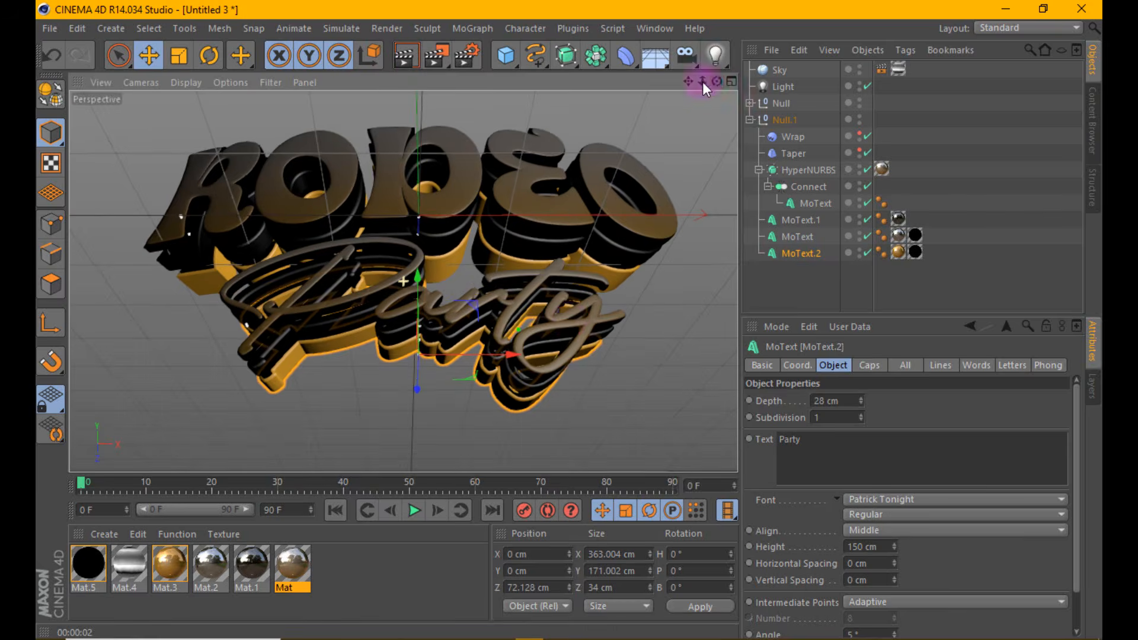
{"action": "left_click_drag", "start_coordinate": [720, 84], "coordinate": [762, 108]}
{"action": "left_click", "coordinate": [781, 120]}
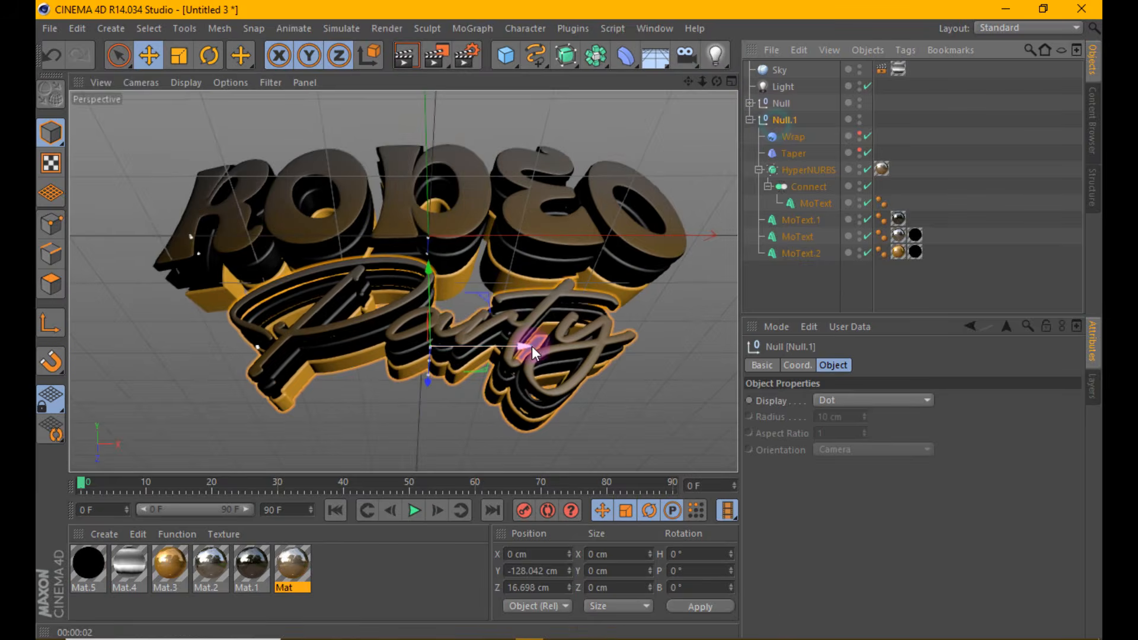
{"action": "left_click_drag", "start_coordinate": [527, 346], "coordinate": [520, 346]}
{"action": "mouse_move", "coordinate": [424, 265]}
{"action": "left_mouse_down"}
{"action": "mouse_move", "coordinate": [422, 246]}
{"action": "mouse_move", "coordinate": [418, 264]}
{"action": "left_mouse_up"}
{"action": "left_click", "coordinate": [52, 55]}
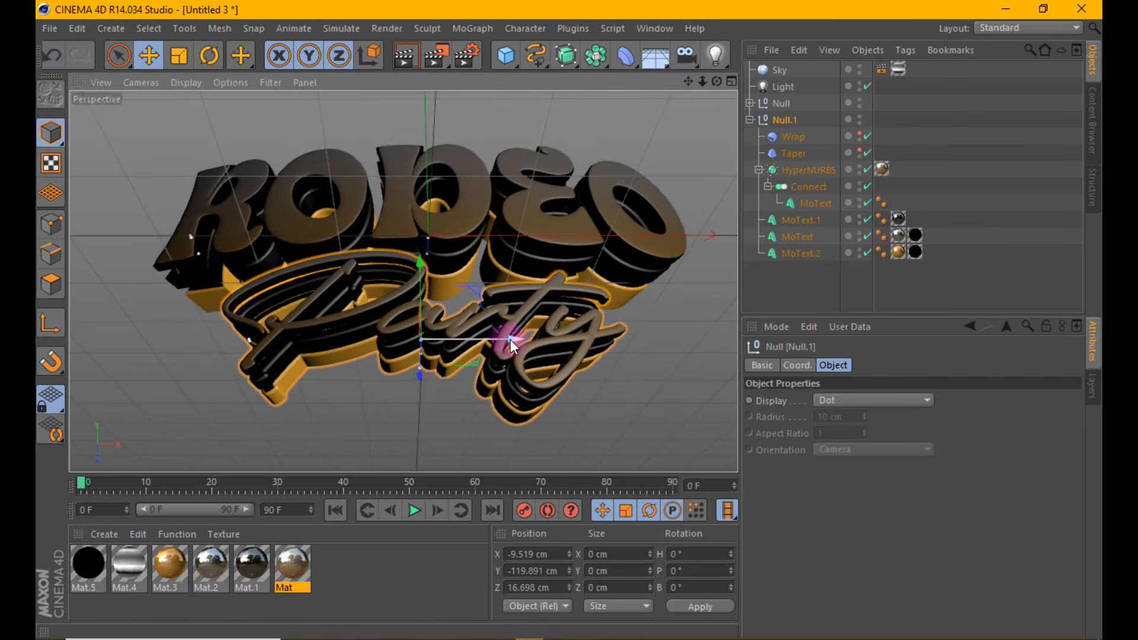
{"action": "left_click_drag", "start_coordinate": [510, 339], "coordinate": [505, 339]}
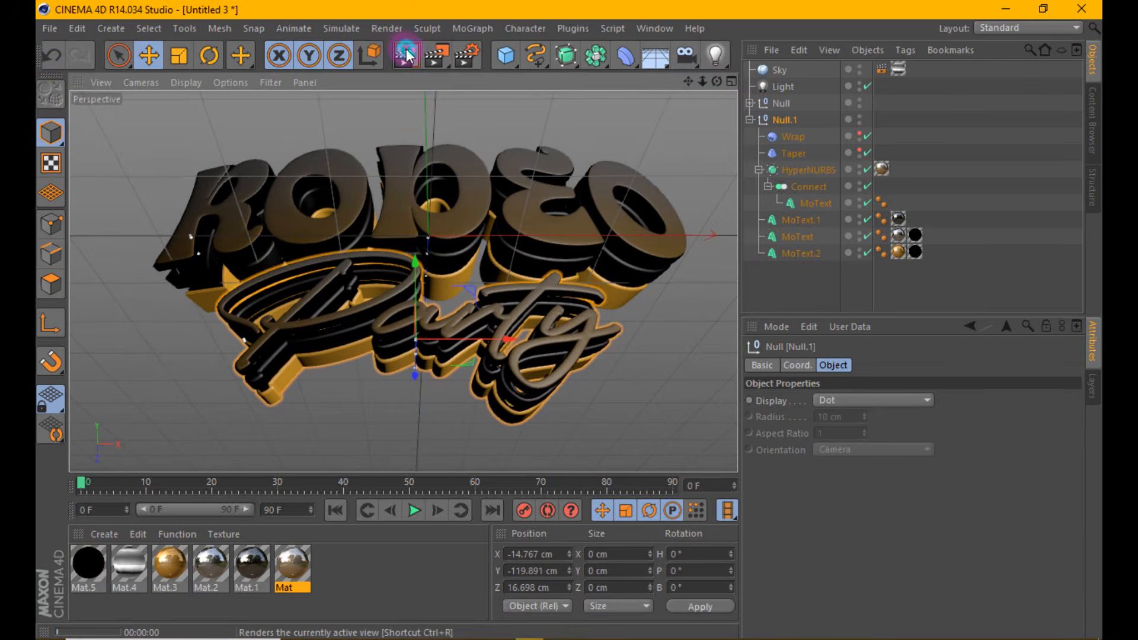
{"action": "left_click", "coordinate": [406, 55]}
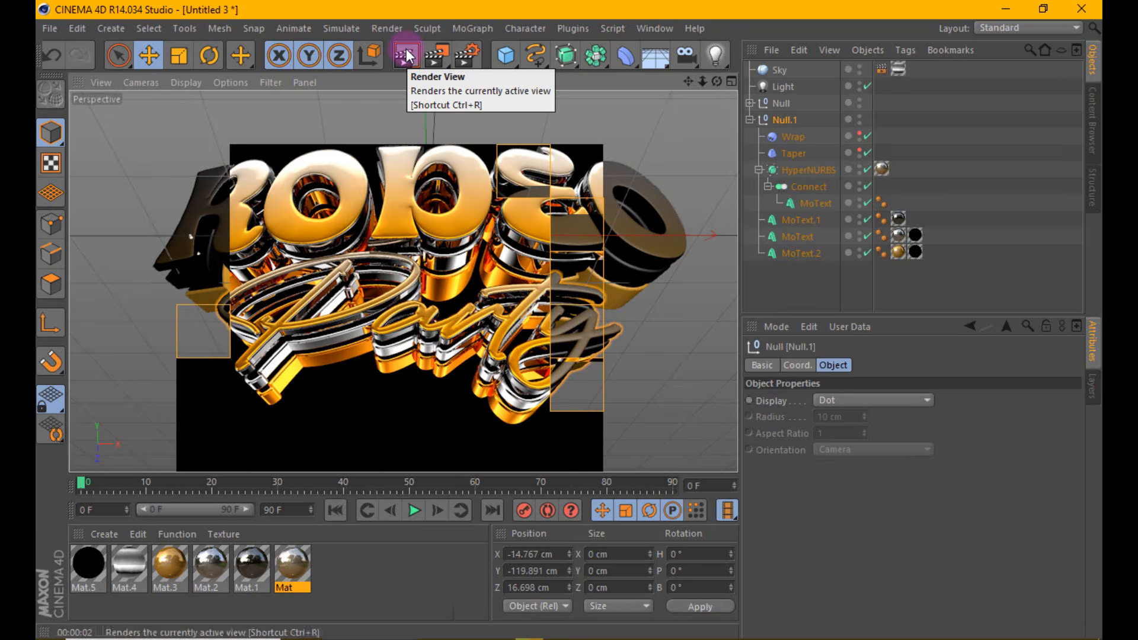
Shift Null.1 sideways to X -5.309 cm and test-render the title from a slightly adjusted angle.
{"action": "left_click", "coordinate": [546, 254]}
{"action": "left_click_drag", "start_coordinate": [521, 332], "coordinate": [531, 328]}
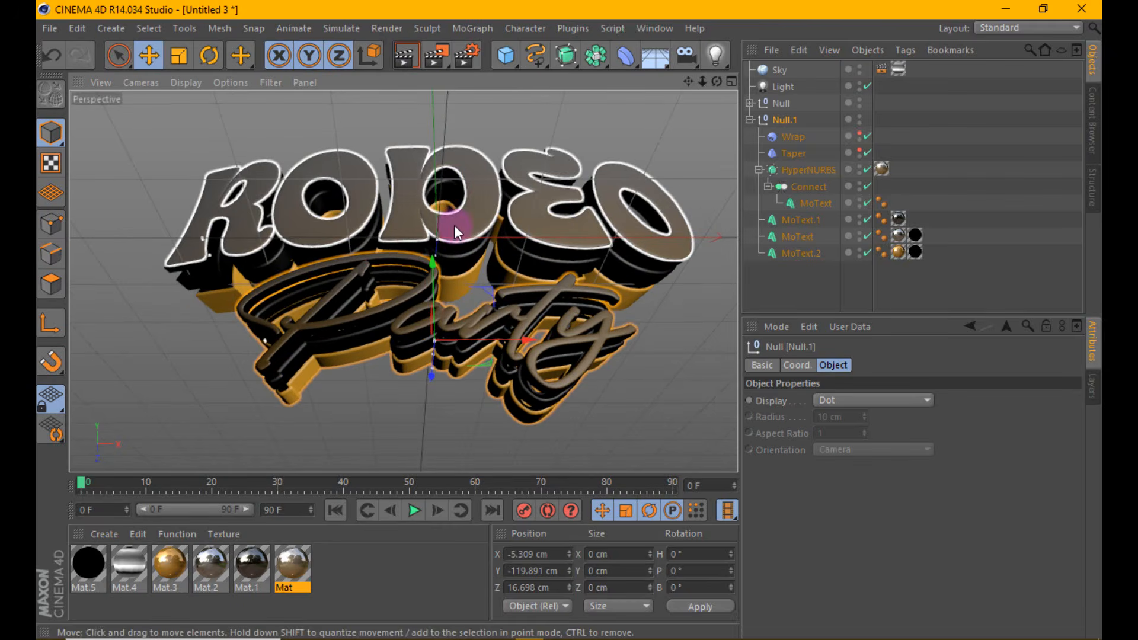
{"action": "left_click", "coordinate": [405, 55]}
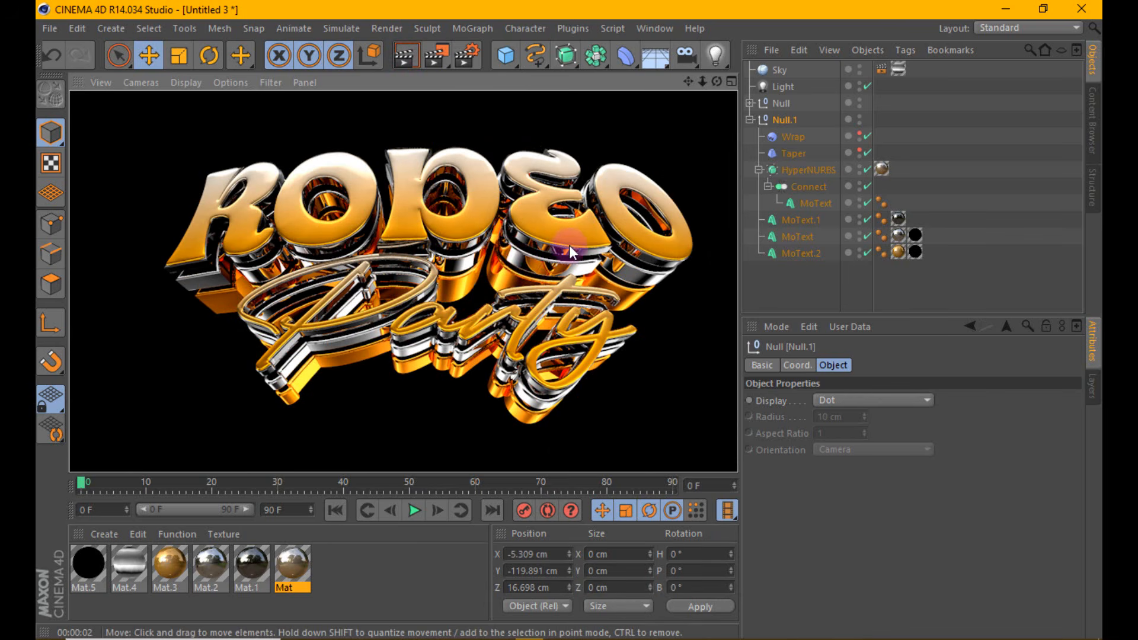
Set the vertical texture offset (Offset V) of the Party HyperNURBS material tag to -37 % and test-render the view.
{"action": "left_click", "coordinate": [881, 170]}
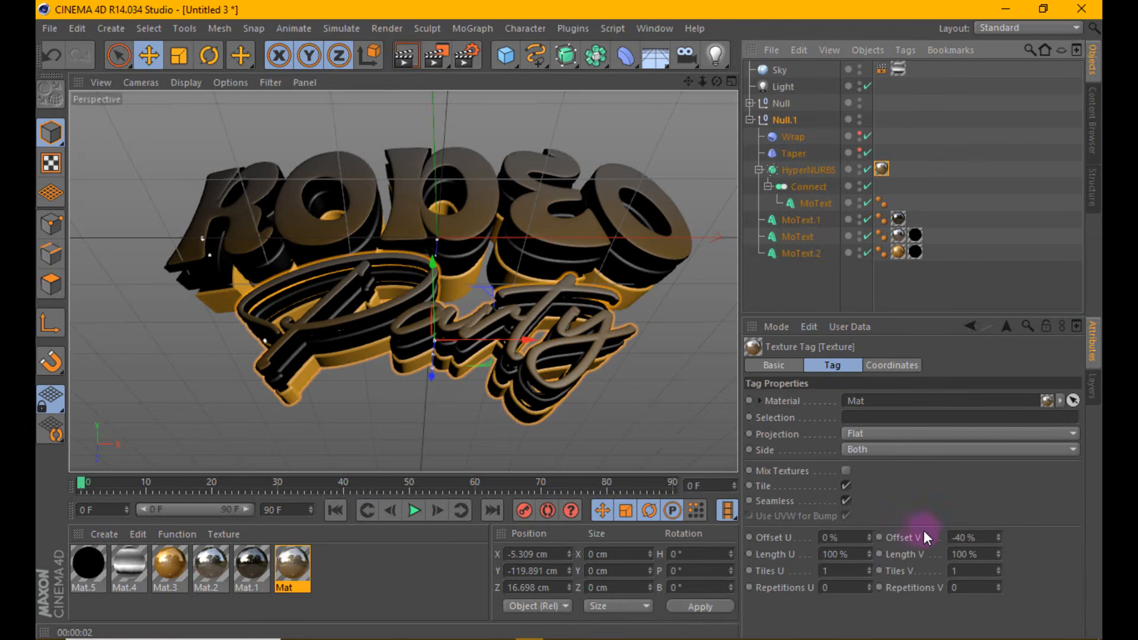
{"action": "mouse_move", "coordinate": [997, 539]}
{"action": "left_mouse_down"}
{"action": "mouse_move", "coordinate": [994, 509]}
{"action": "mouse_move", "coordinate": [998, 541]}
{"action": "left_mouse_up"}
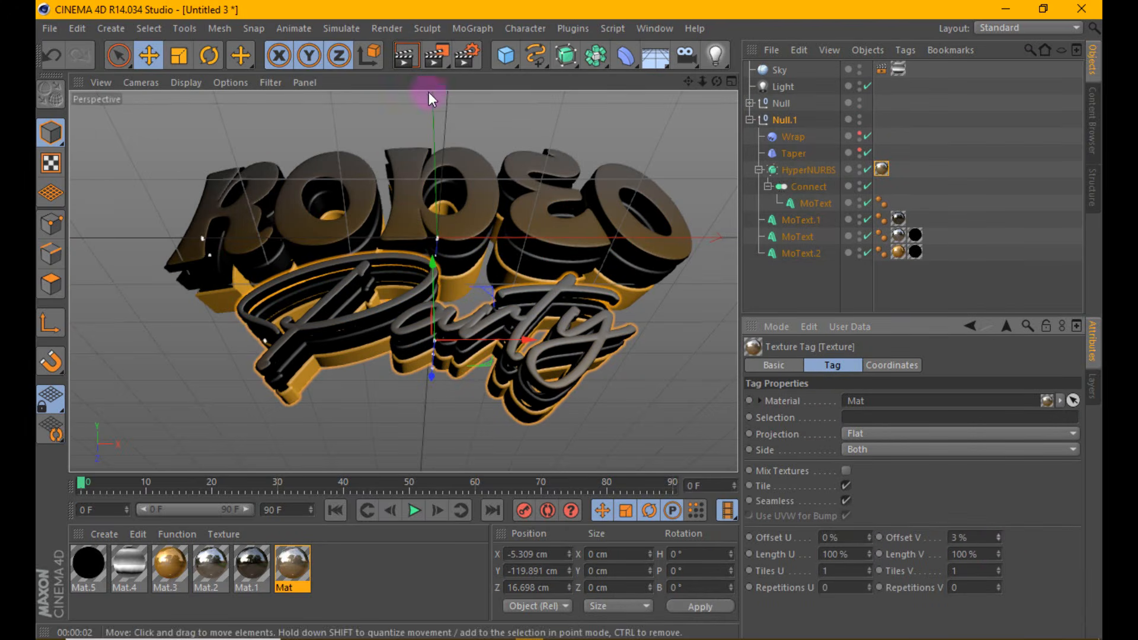
{"action": "left_click", "coordinate": [417, 62]}
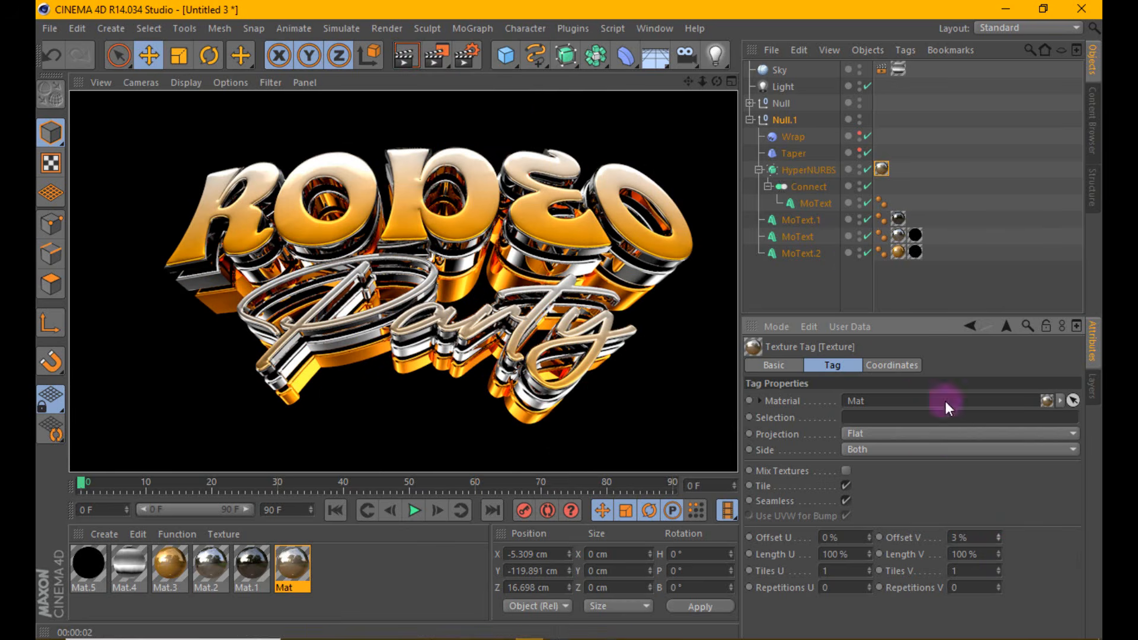
{"action": "left_click_drag", "start_coordinate": [998, 536], "coordinate": [1000, 508]}
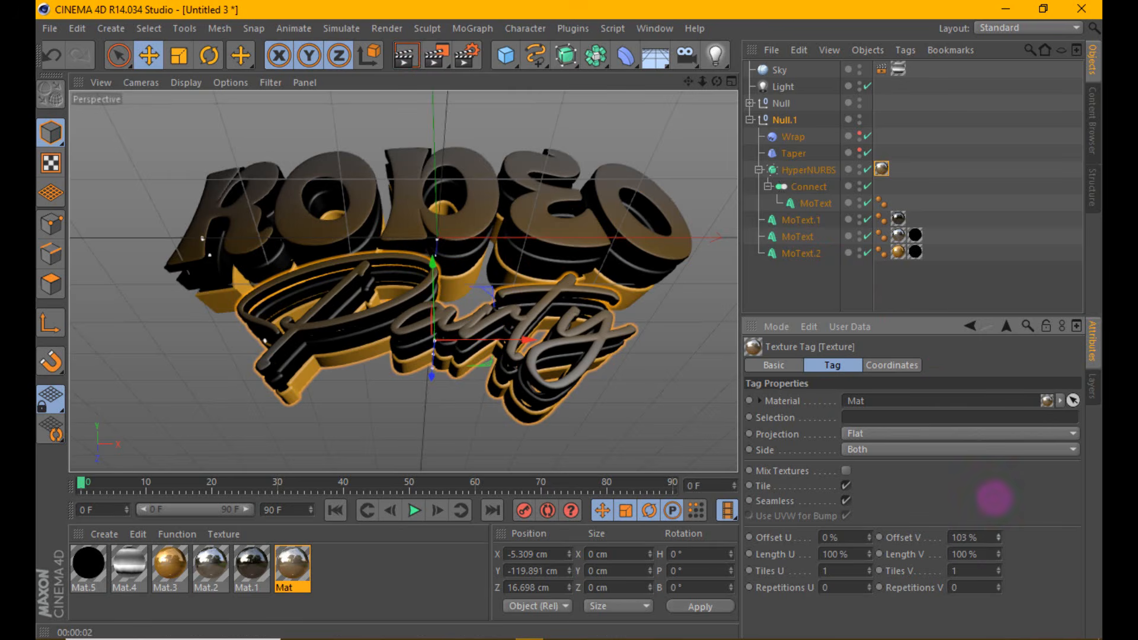
{"action": "left_click_drag", "start_coordinate": [1013, 612], "coordinate": [1012, 553]}
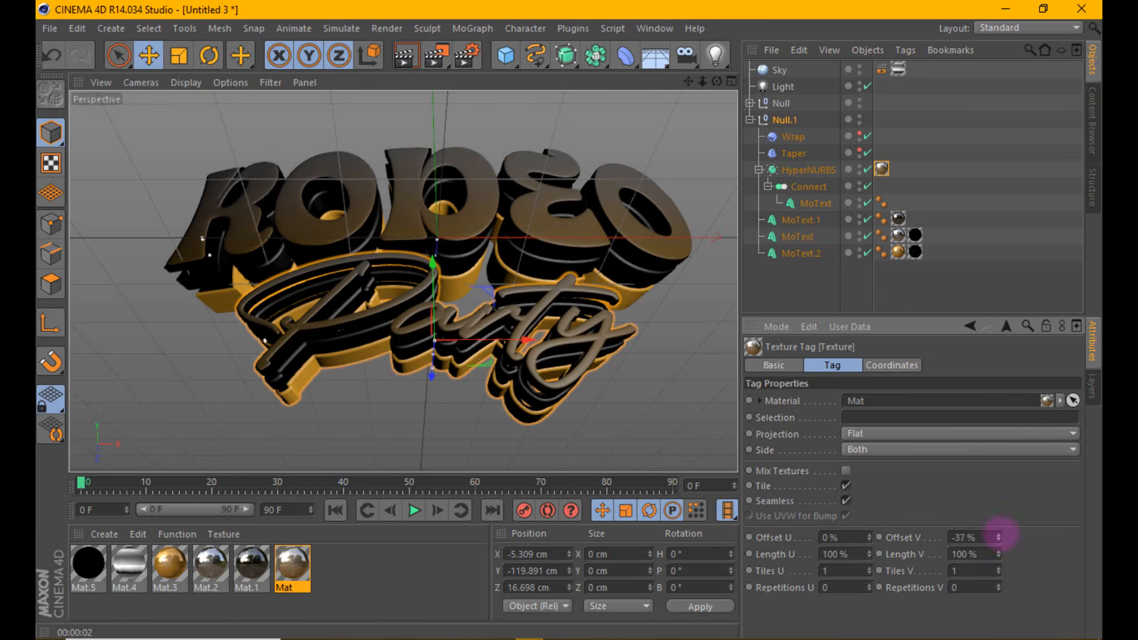
{"action": "left_click", "coordinate": [401, 54]}
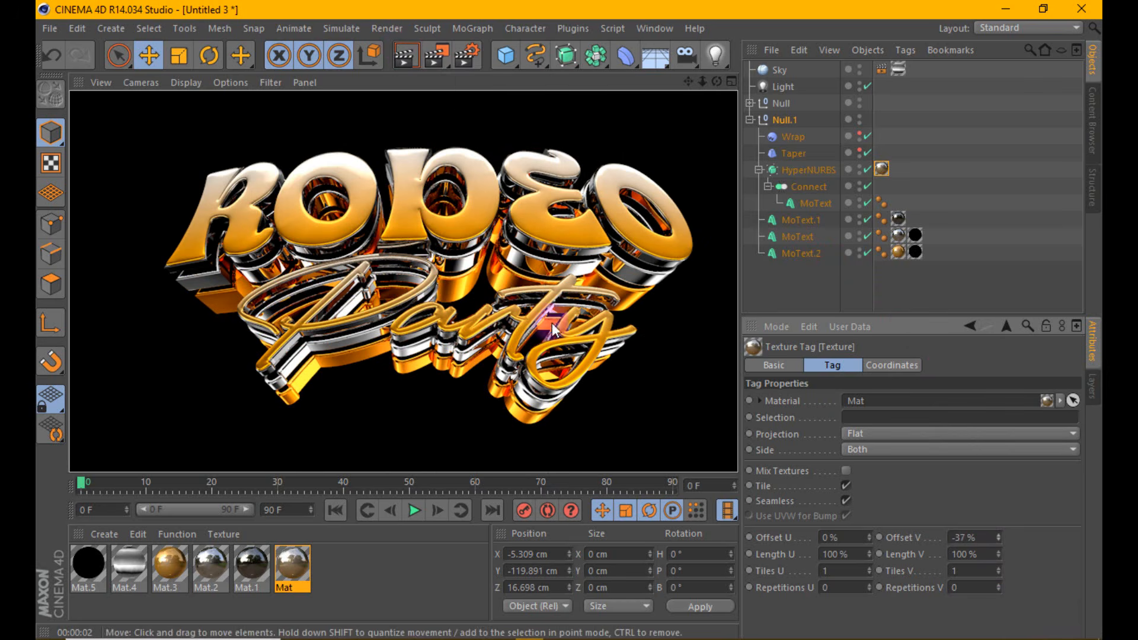
Adjust the depth of the Party layer MoText.1 and move the MoText layer forward along Z.
{"action": "scroll", "coordinate": [492, 374], "scroll_direction": "up", "scroll_amount": 5}
{"action": "left_click", "coordinate": [795, 218]}
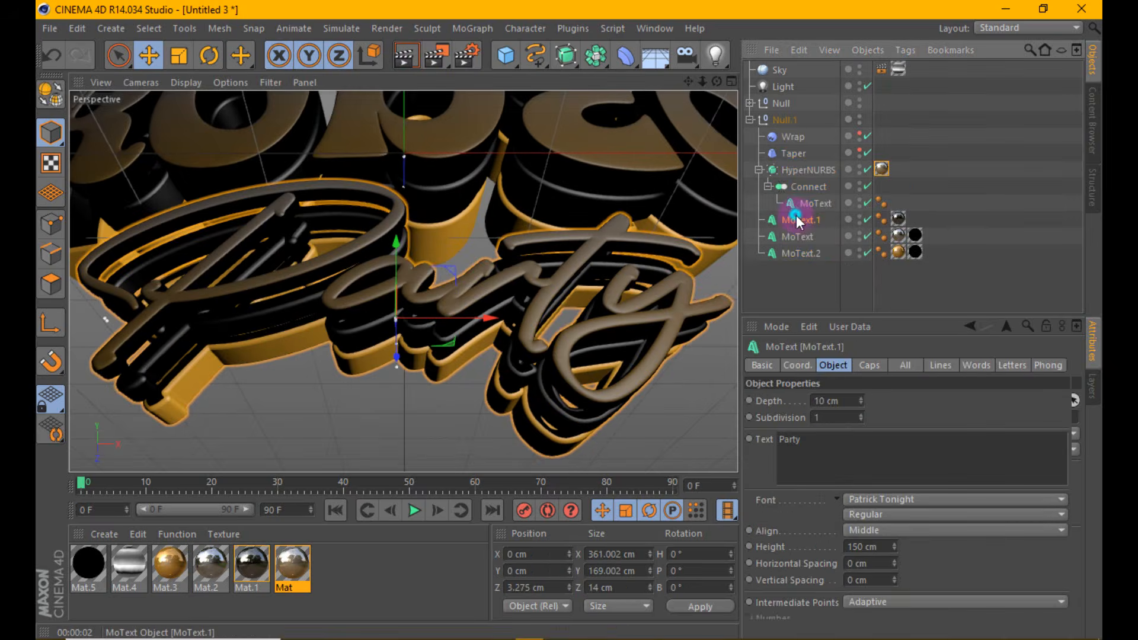
{"action": "left_click_drag", "start_coordinate": [860, 403], "coordinate": [861, 399]}
{"action": "left_click", "coordinate": [810, 237]}
{"action": "left_click", "coordinate": [397, 380]}
{"action": "left_click_drag", "start_coordinate": [397, 377], "coordinate": [368, 364]}
Set the depth of the rear Party layer MoText.2 to 17 cm.
{"action": "left_click", "coordinate": [369, 365]}
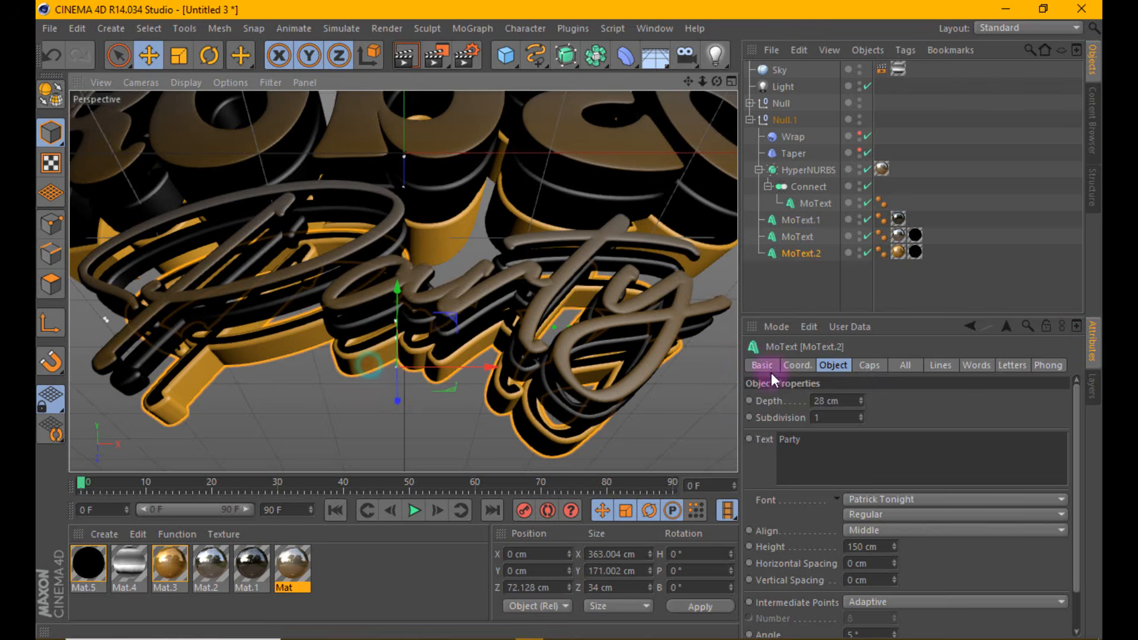
{"action": "left_click_drag", "start_coordinate": [861, 401], "coordinate": [861, 401]}
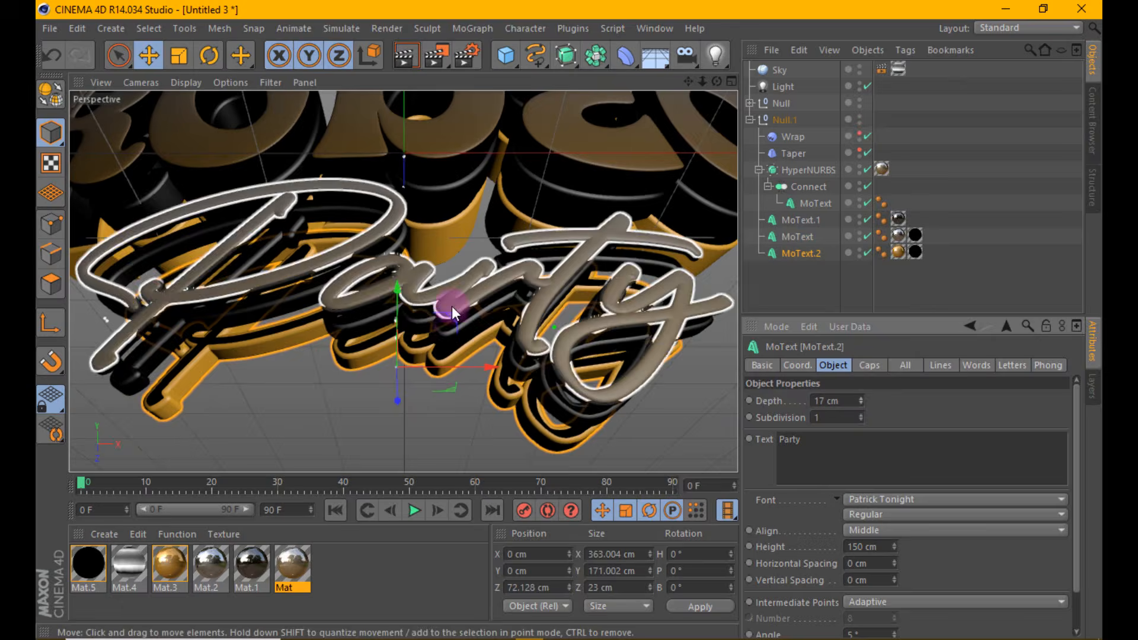
{"action": "left_click_drag", "start_coordinate": [401, 289], "coordinate": [374, 255]}
{"action": "left_click", "coordinate": [52, 55]}
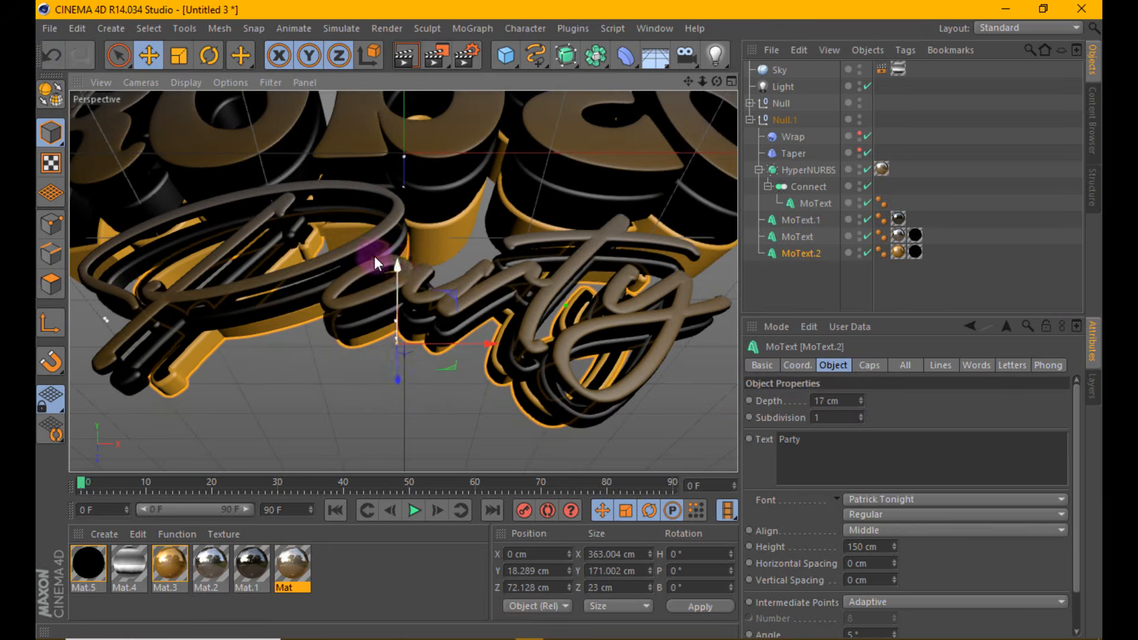
{"action": "left_click", "coordinate": [52, 55]}
Move the Party layer MoText.2 forward to Z 58.524 cm and test-render the whole title.
{"action": "left_click_drag", "start_coordinate": [402, 396], "coordinate": [396, 386]}
{"action": "scroll", "coordinate": [422, 389], "scroll_direction": "down", "scroll_amount": 5}
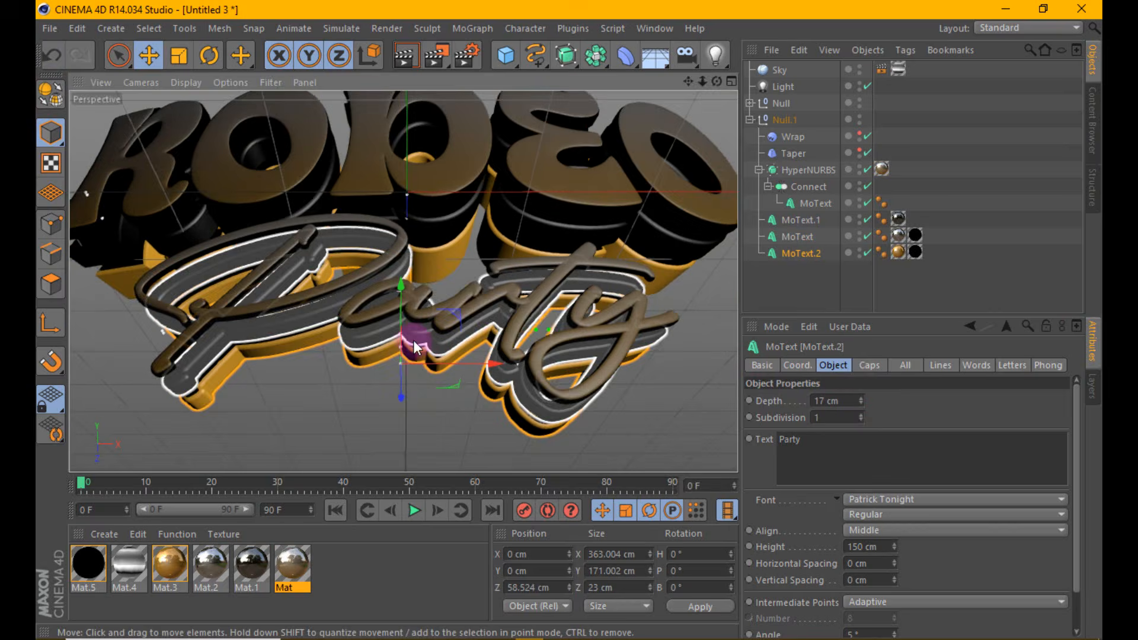
{"action": "left_click", "coordinate": [396, 55]}
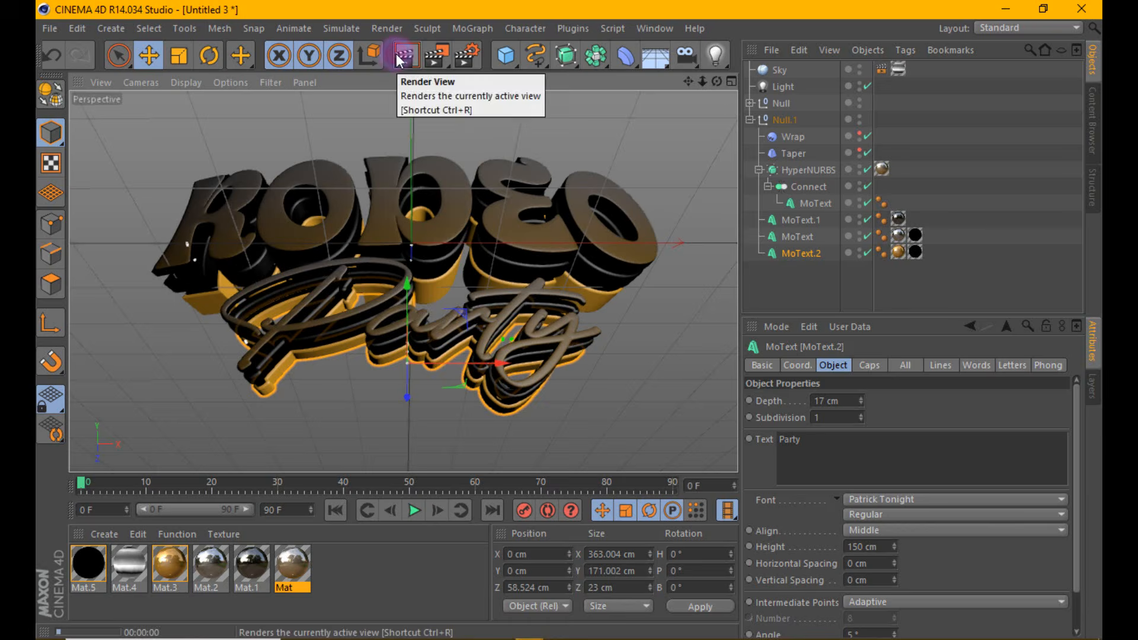
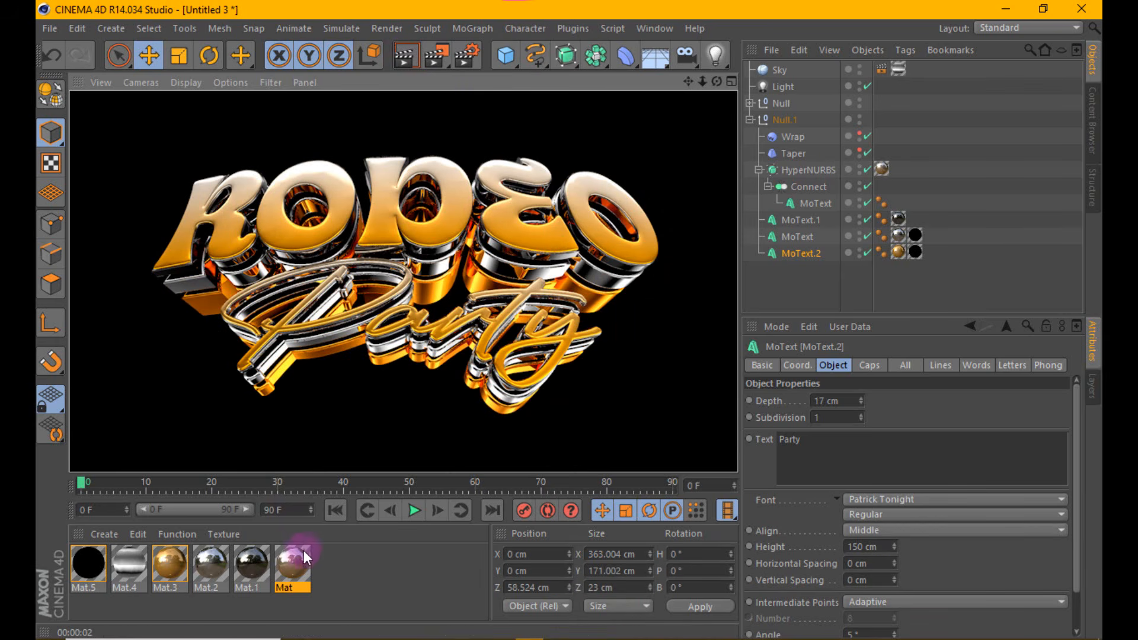
Create a new material with reflection enabled and its Additive option turned on.
{"action": "double_click", "coordinate": [330, 560]}
{"action": "double_click", "coordinate": [88, 563]}
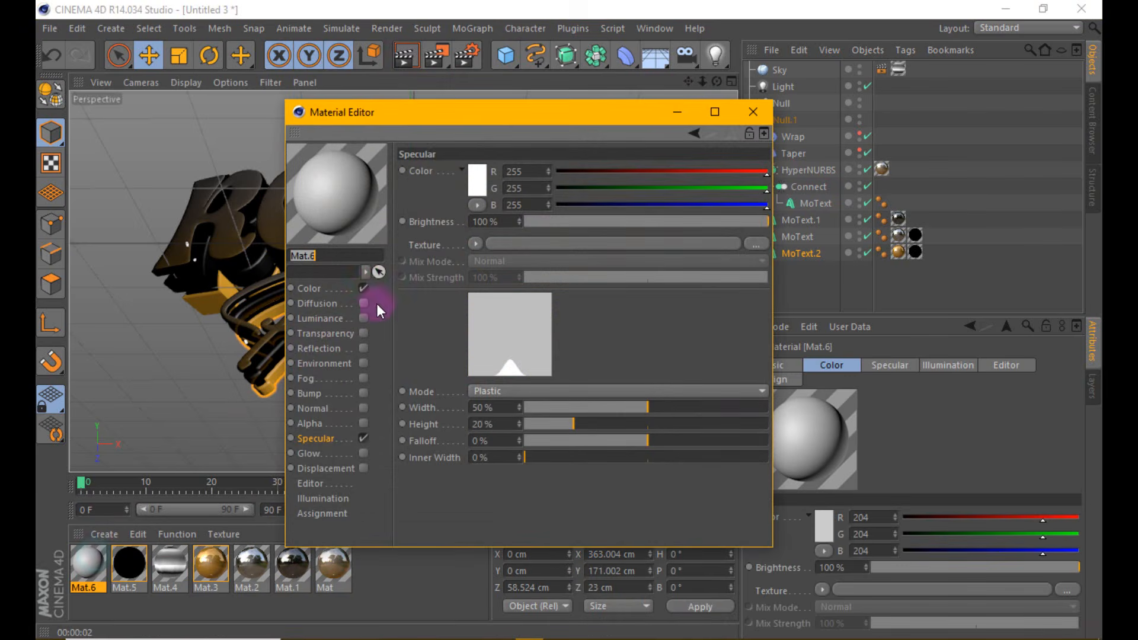
{"action": "left_click", "coordinate": [363, 347]}
{"action": "left_click", "coordinate": [480, 239]}
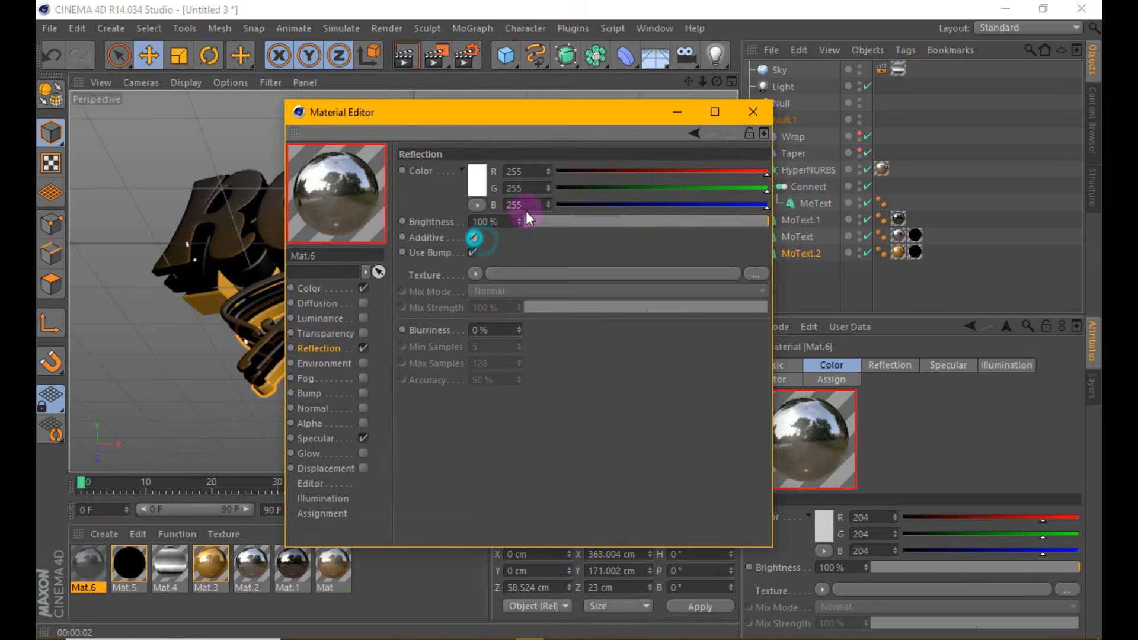
{"action": "left_click", "coordinate": [748, 110]}
Replace the material on Party's HyperNURBS with the white reflective Mat.6 and test-render the title.
{"action": "left_click_drag", "start_coordinate": [88, 562], "coordinate": [958, 146]}
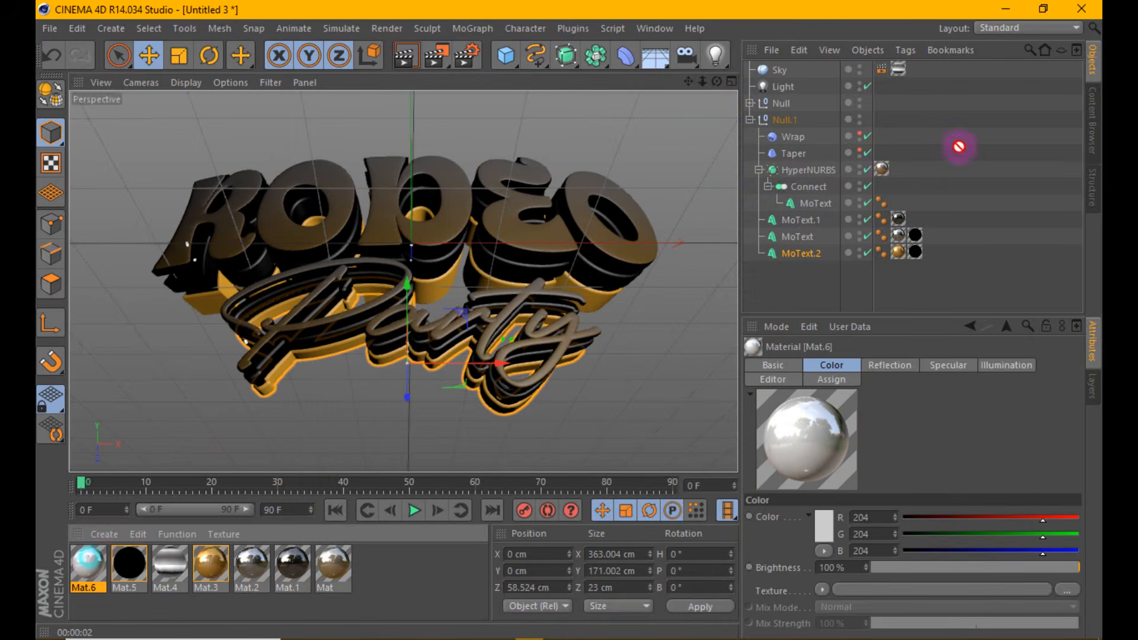
{"action": "left_click_drag", "start_coordinate": [882, 167], "coordinate": [880, 170]}
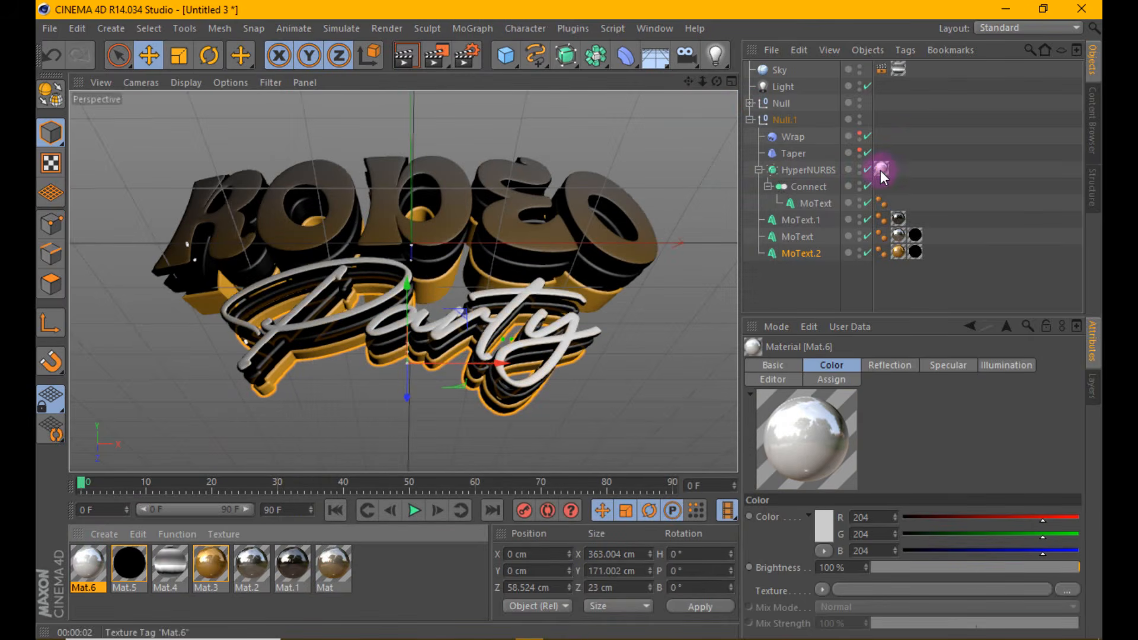
{"action": "left_click", "coordinate": [417, 62]}
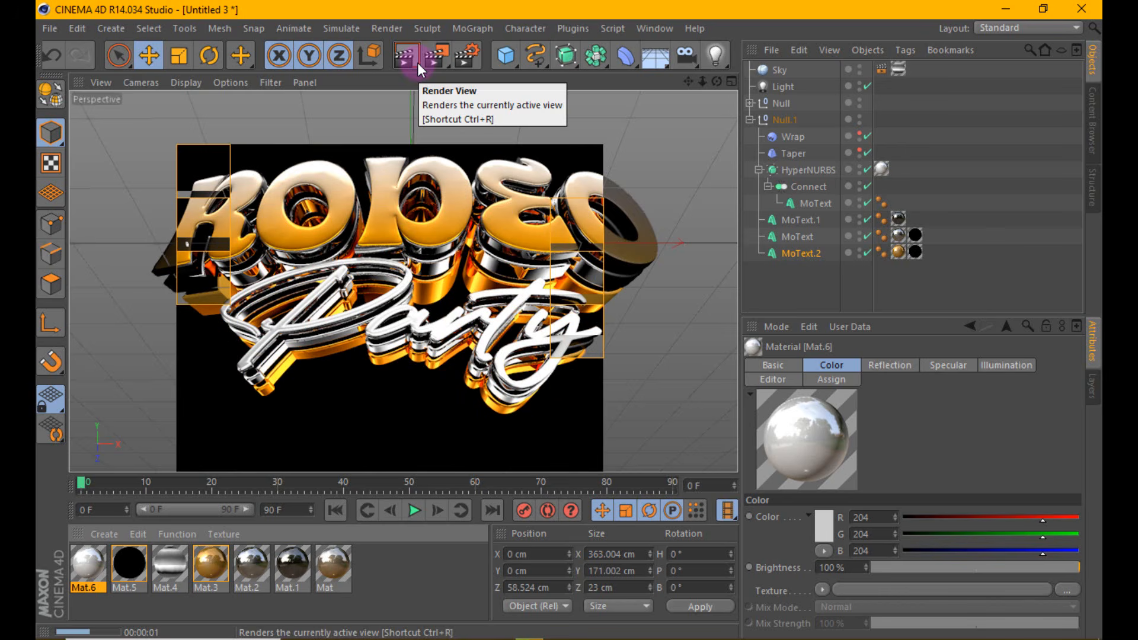
Replace the material on MoText.1 with gold Mat.3 and the one on MoText with dark Mat.1, test-rendering each change.
{"action": "left_click_drag", "start_coordinate": [210, 560], "coordinate": [898, 219]}
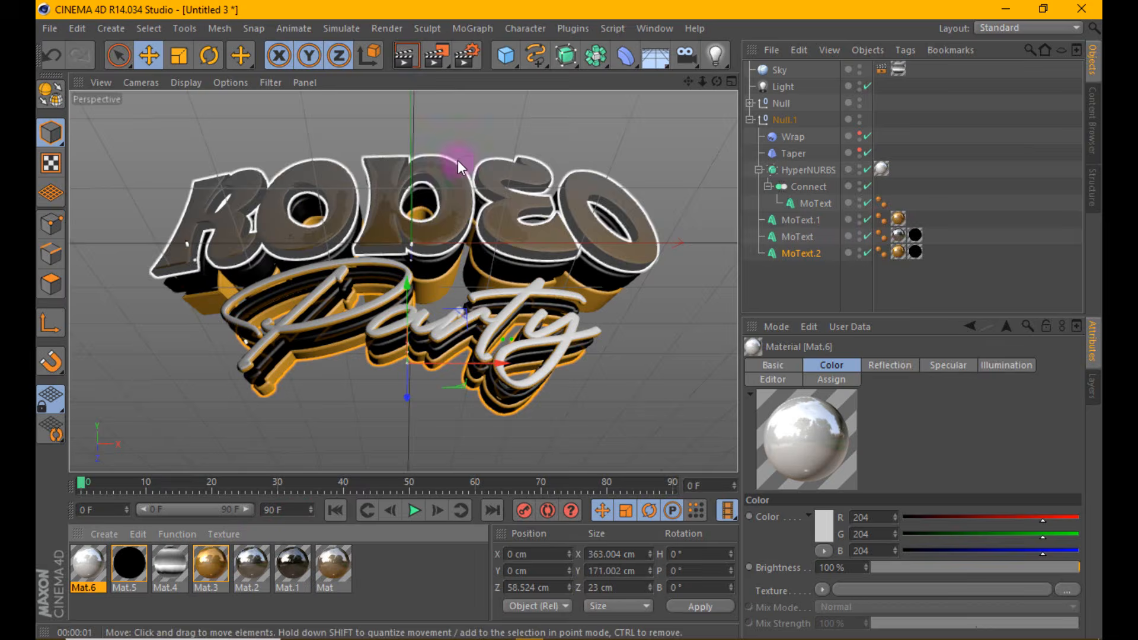
{"action": "left_click", "coordinate": [413, 56]}
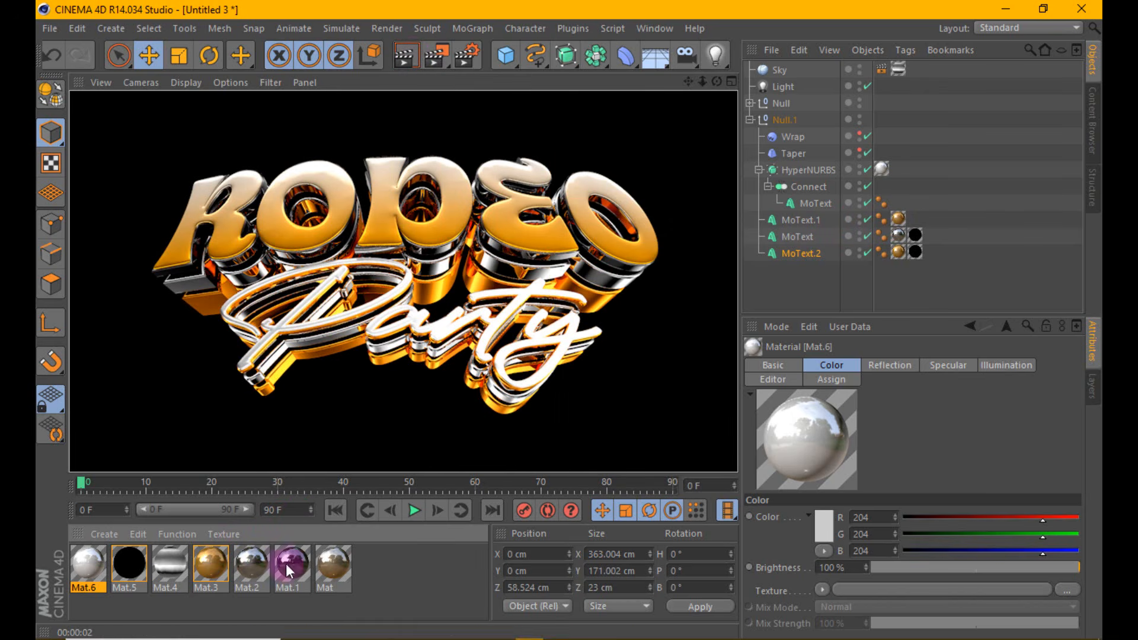
{"action": "left_click_drag", "start_coordinate": [286, 564], "coordinate": [905, 240]}
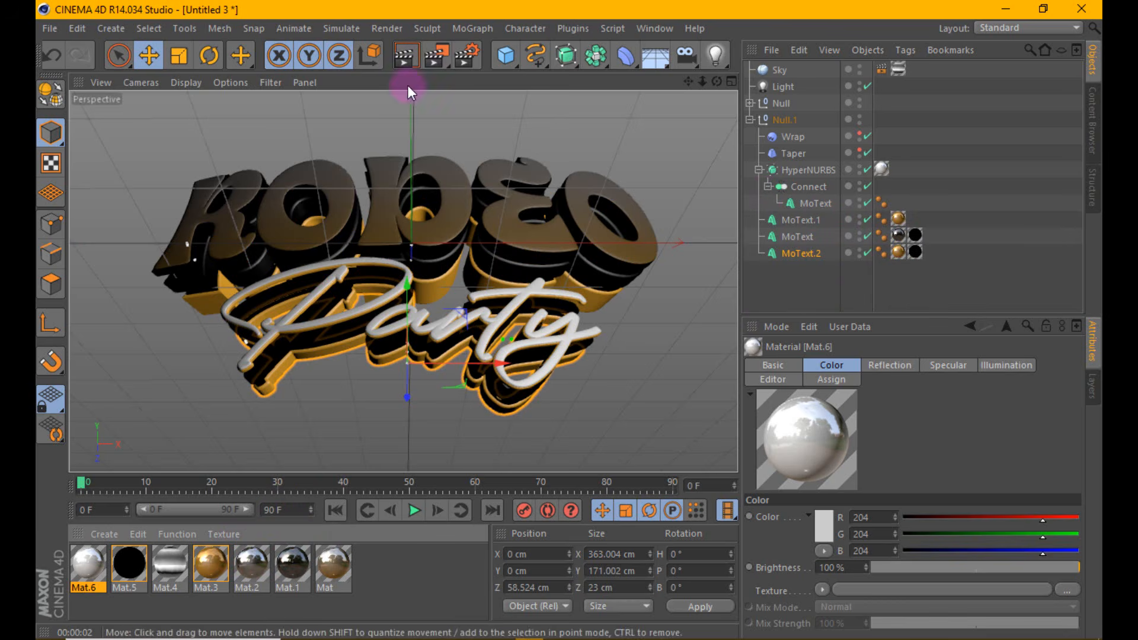
{"action": "left_click", "coordinate": [399, 62]}
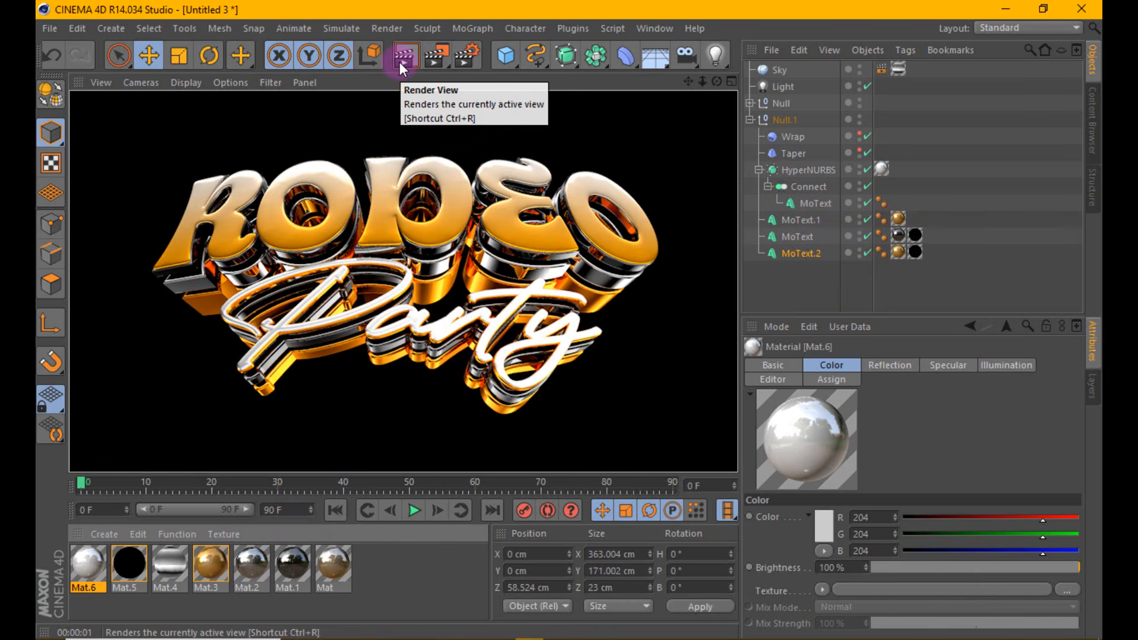
Darken the base color of Mat.6 to grey RGB 148, 148, 148 and test-render the title.
{"action": "double_click", "coordinate": [93, 570]}
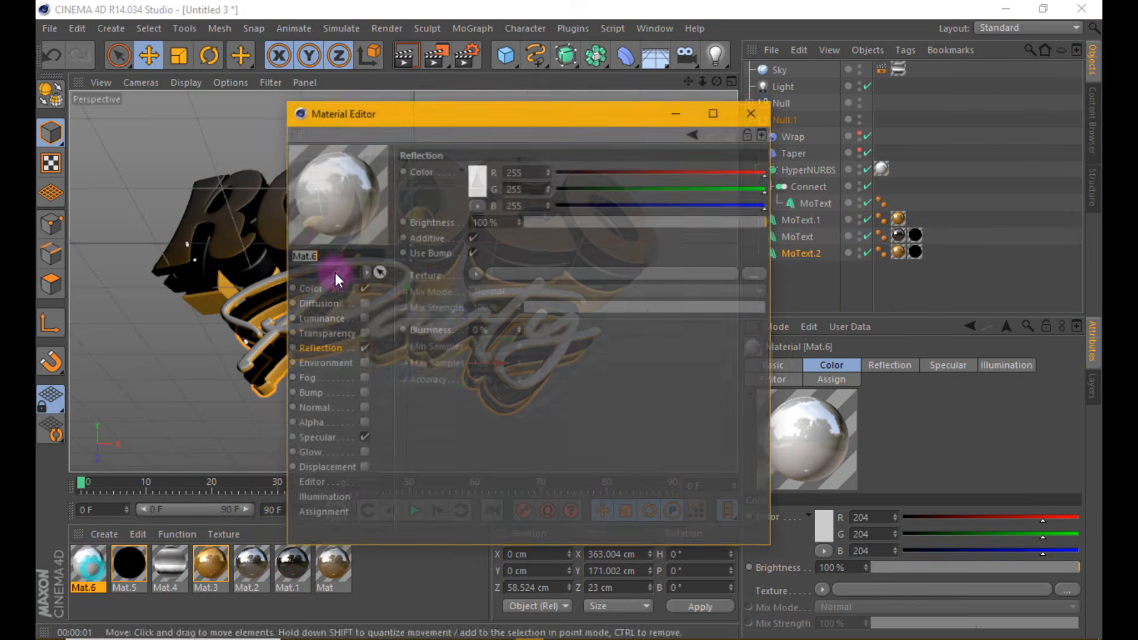
{"action": "left_click", "coordinate": [320, 301]}
{"action": "left_click", "coordinate": [320, 288]}
{"action": "left_click", "coordinate": [481, 172]}
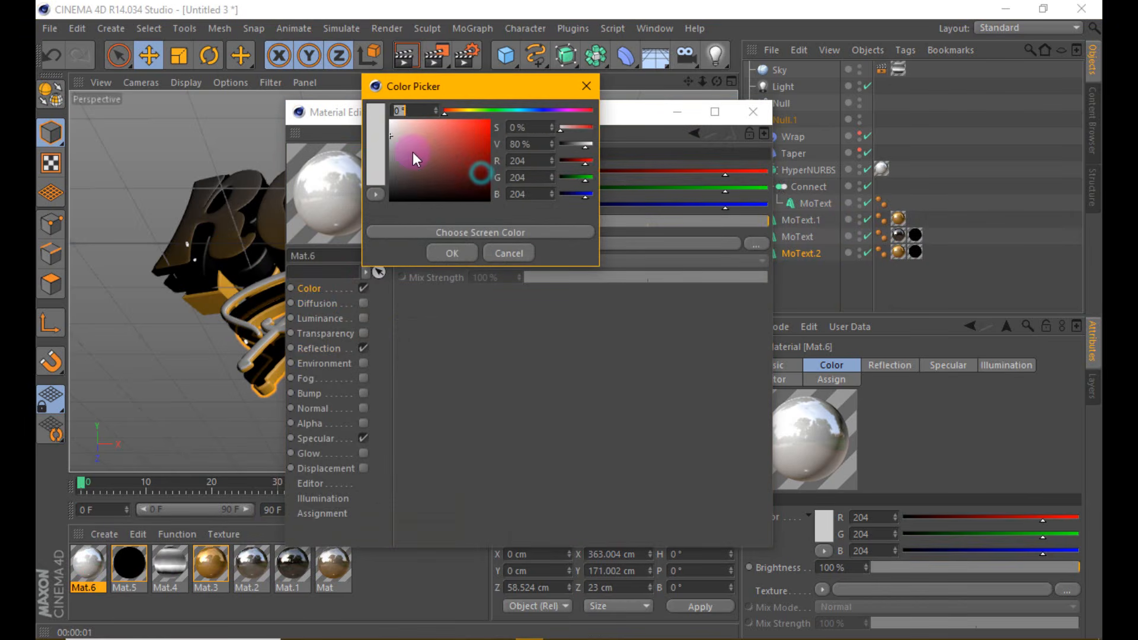
{"action": "left_click_drag", "start_coordinate": [412, 151], "coordinate": [367, 157]}
{"action": "left_click", "coordinate": [453, 259]}
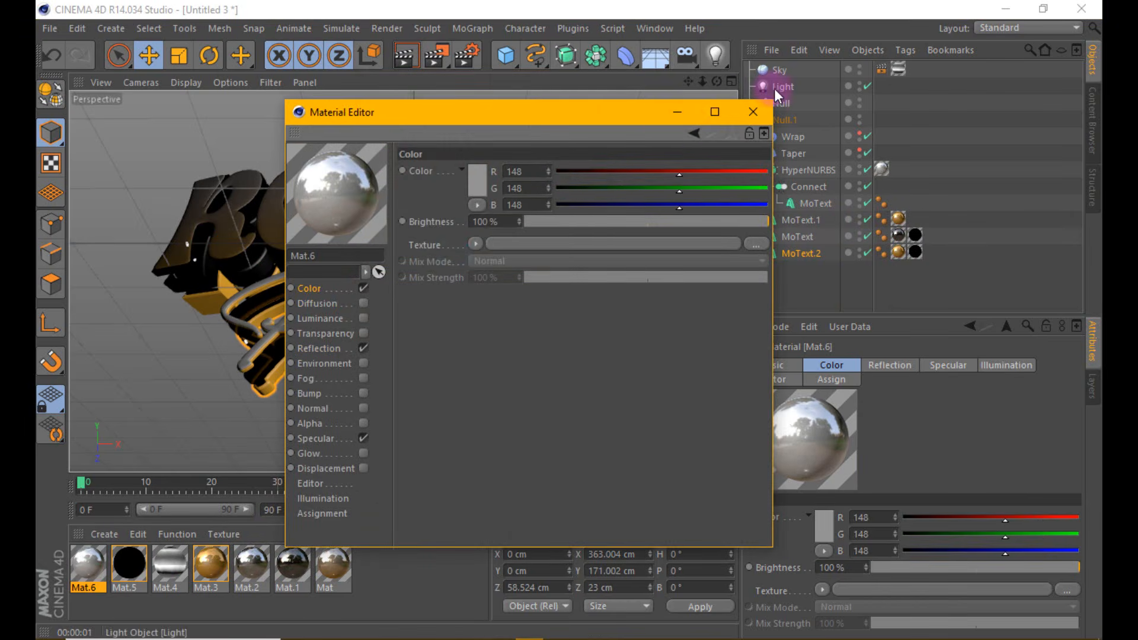
{"action": "left_click", "coordinate": [752, 111]}
{"action": "left_click", "coordinate": [417, 58]}
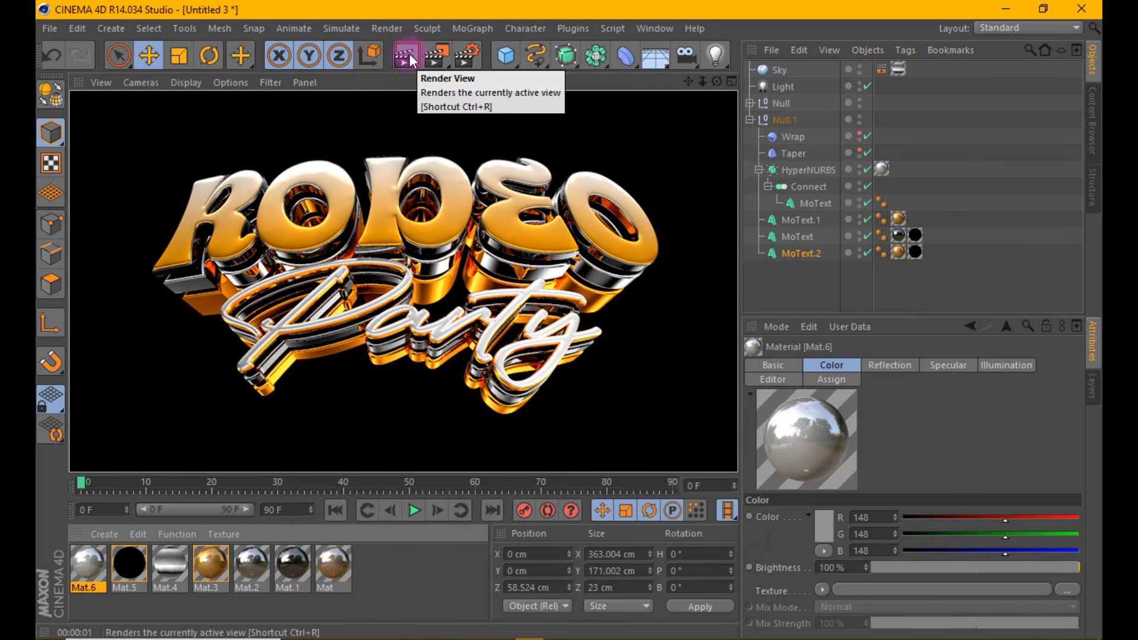
Frame the title closer, add a standard camera from this view and look through it.
{"action": "left_click", "coordinate": [331, 172]}
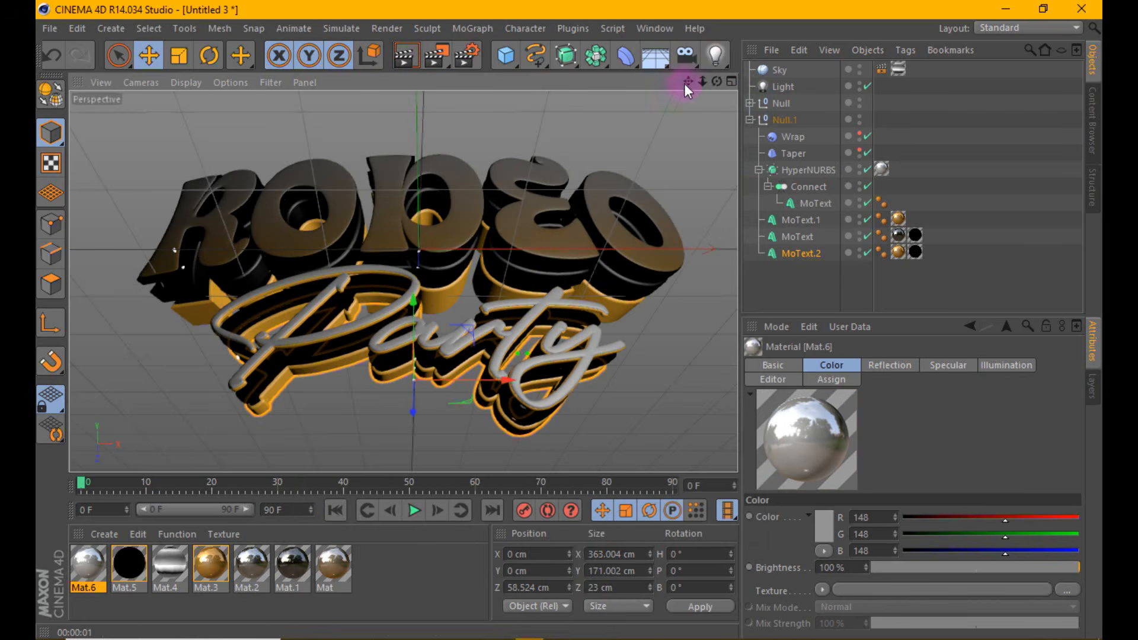
{"action": "left_click_drag", "start_coordinate": [686, 85], "coordinate": [740, 127]}
{"action": "left_click", "coordinate": [686, 55]}
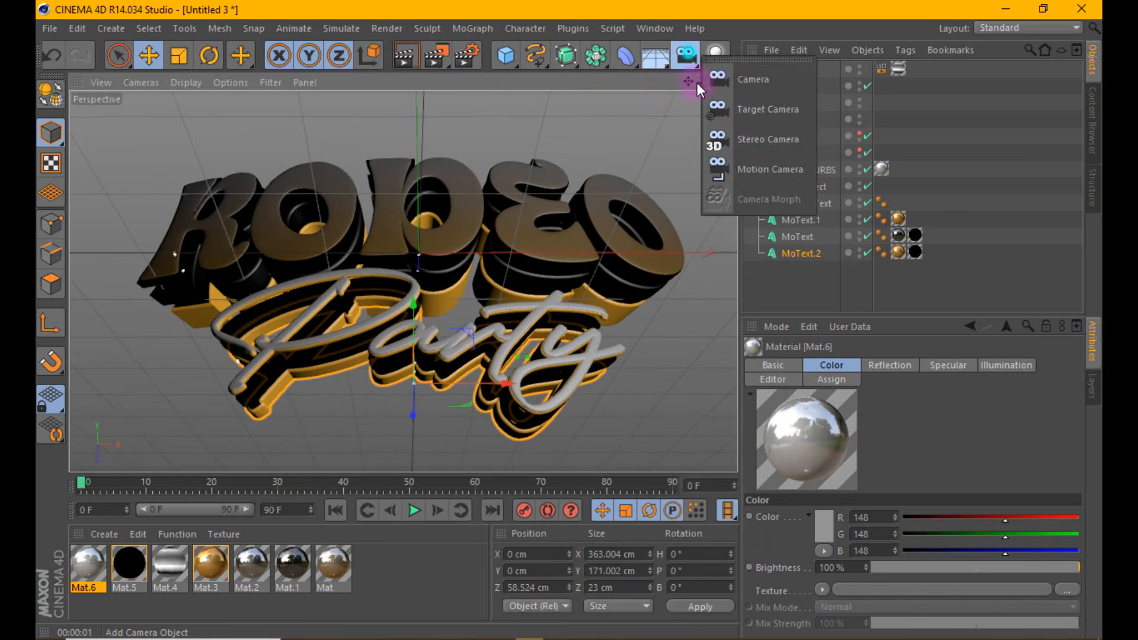
{"action": "left_click", "coordinate": [748, 79]}
{"action": "left_click", "coordinate": [868, 69]}
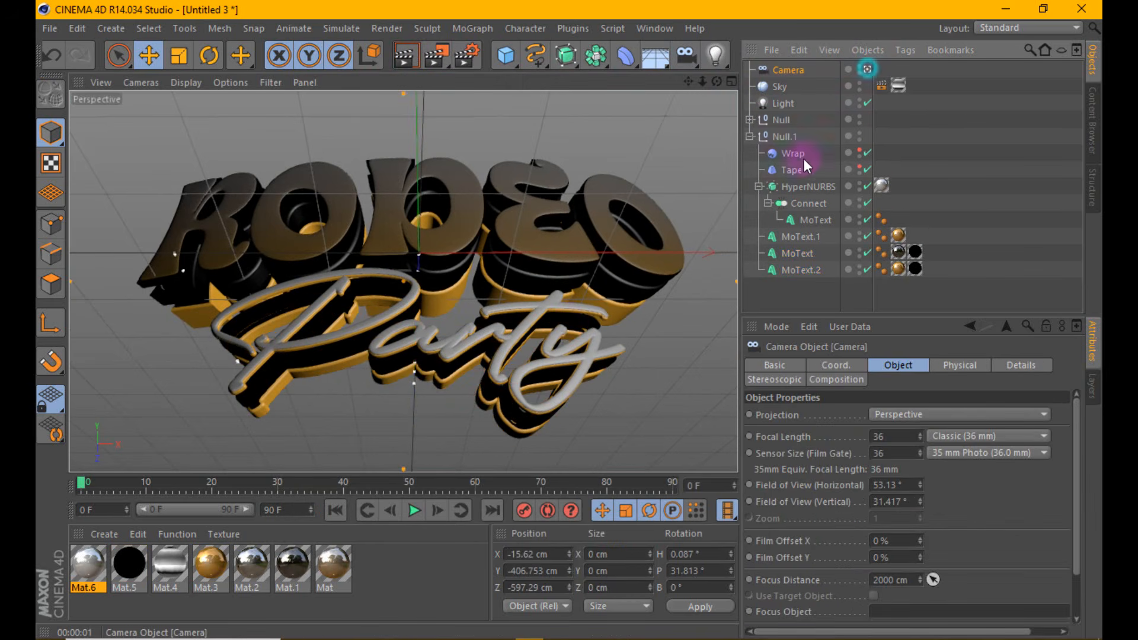
Widen the viewport, move the camera closer to about Z -548 cm and test-render the title.
{"action": "left_click_drag", "start_coordinate": [740, 157], "coordinate": [902, 154]}
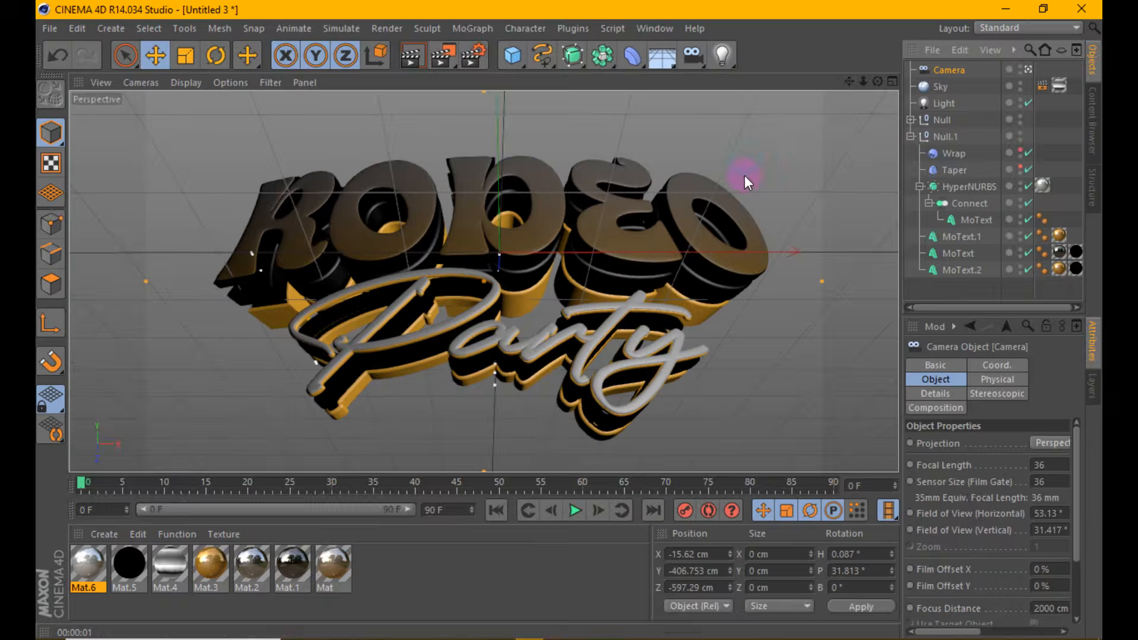
{"action": "scroll", "coordinate": [448, 247], "scroll_direction": "up", "scroll_amount": 1}
{"action": "left_click_drag", "start_coordinate": [849, 82], "coordinate": [637, 332]}
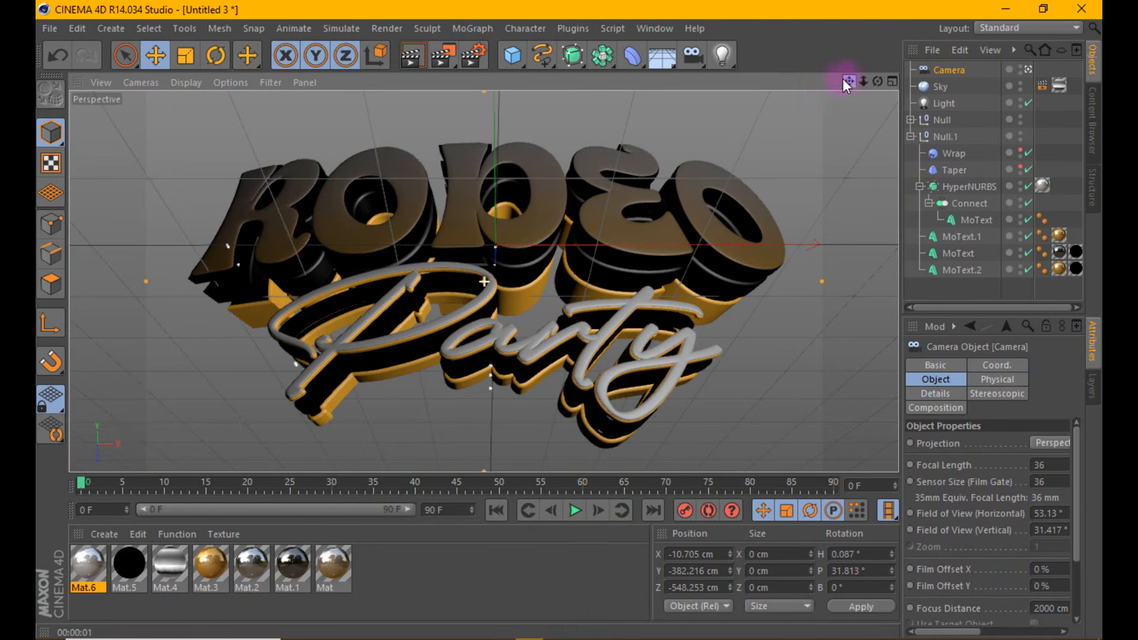
{"action": "left_click", "coordinate": [419, 57]}
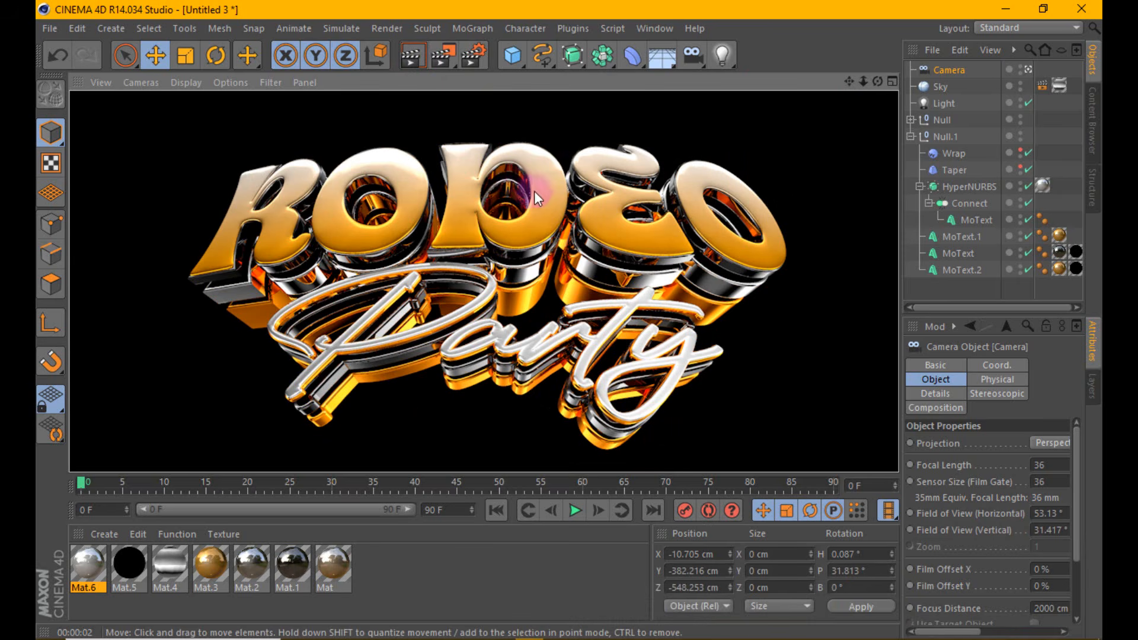
Set the anti-aliasing in the render settings to Best.
{"action": "left_click", "coordinate": [480, 51]}
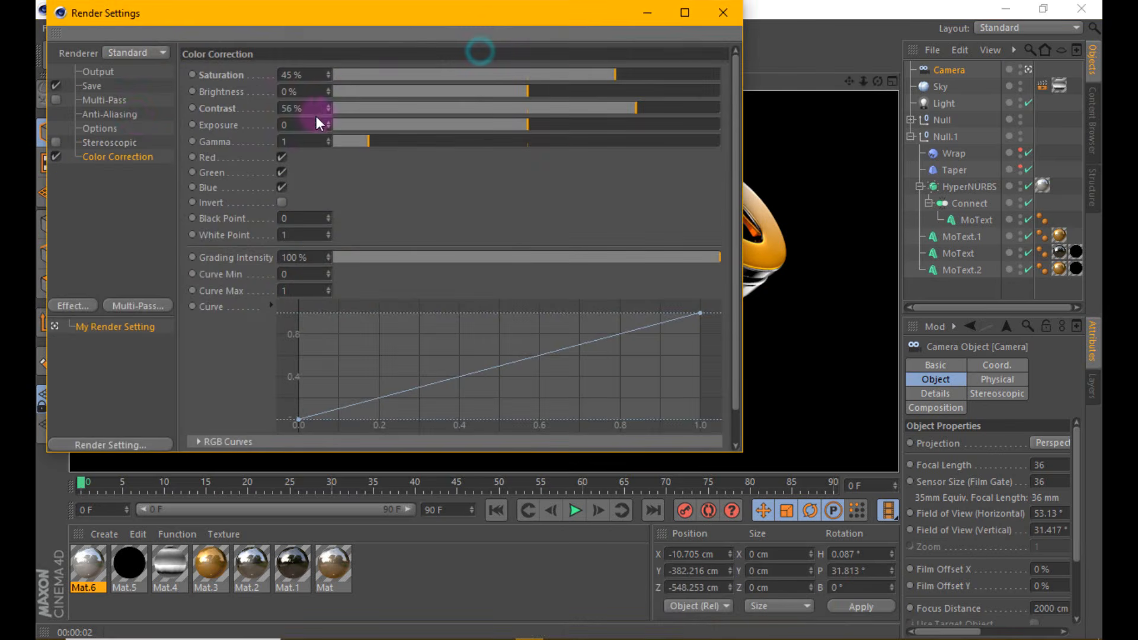
{"action": "left_click", "coordinate": [134, 114]}
{"action": "left_click", "coordinate": [372, 73]}
{"action": "left_click", "coordinate": [374, 121]}
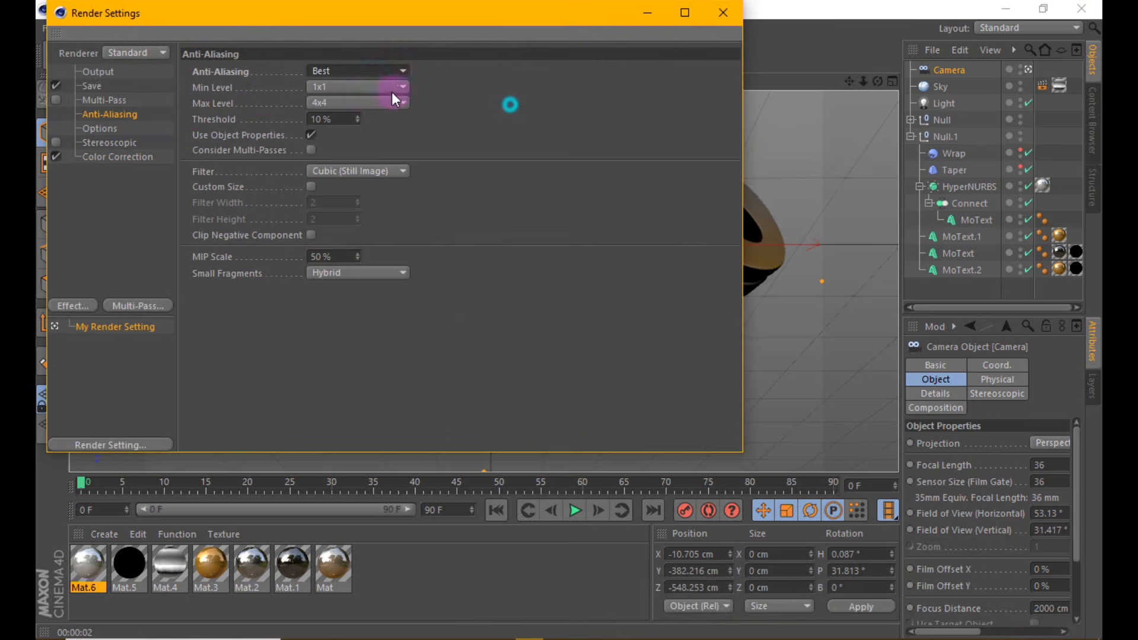
{"action": "left_click", "coordinate": [393, 87]}
{"action": "left_click", "coordinate": [370, 171]}
Set the render output format to PNG with an alpha channel and close the render settings.
{"action": "left_click", "coordinate": [93, 86]}
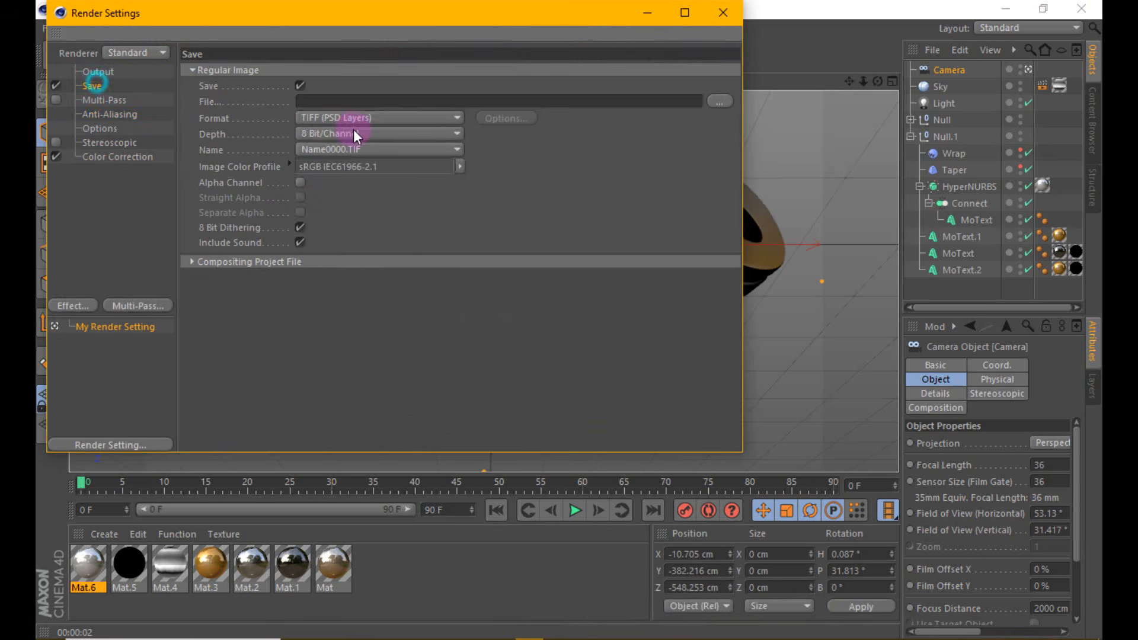
{"action": "left_click", "coordinate": [356, 118]}
{"action": "left_click", "coordinate": [325, 281]}
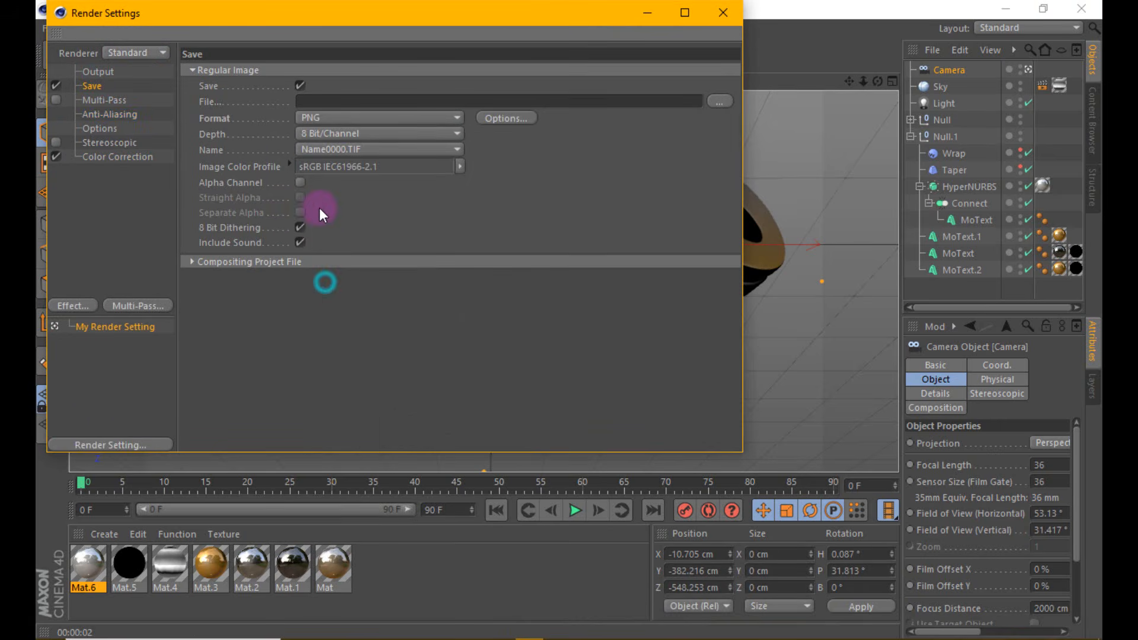
{"action": "left_click", "coordinate": [301, 181]}
{"action": "left_click", "coordinate": [733, 18]}
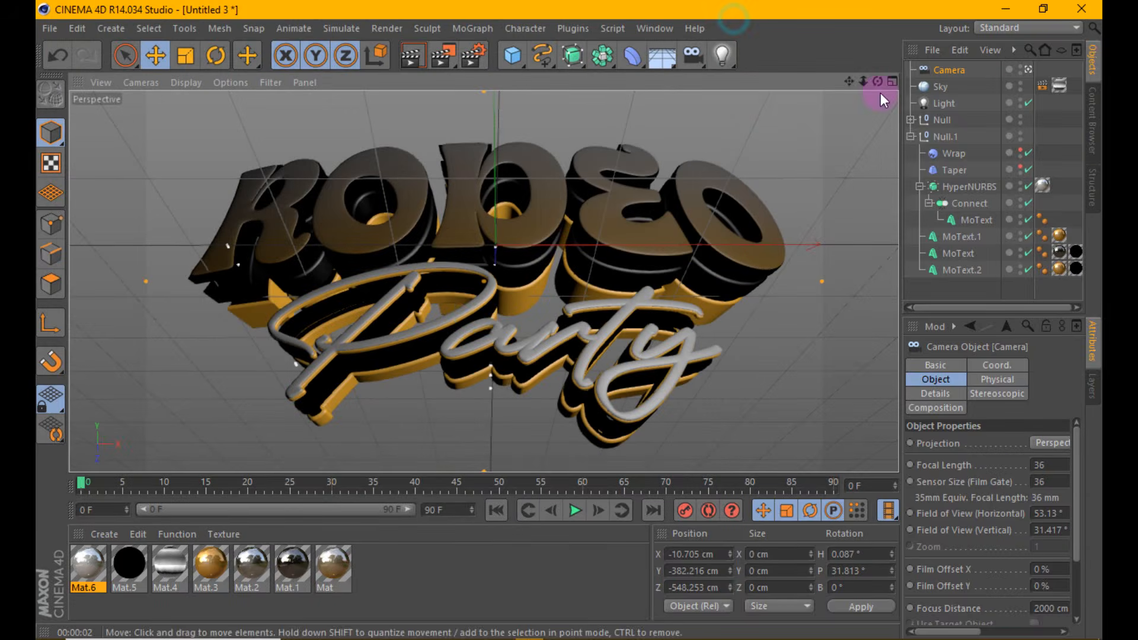
Recenter the title with the camera at X -3.855 cm and Y -379.307 cm and test-render the view.
{"action": "left_click_drag", "start_coordinate": [844, 82], "coordinate": [838, 85]}
{"action": "left_click", "coordinate": [417, 59]}
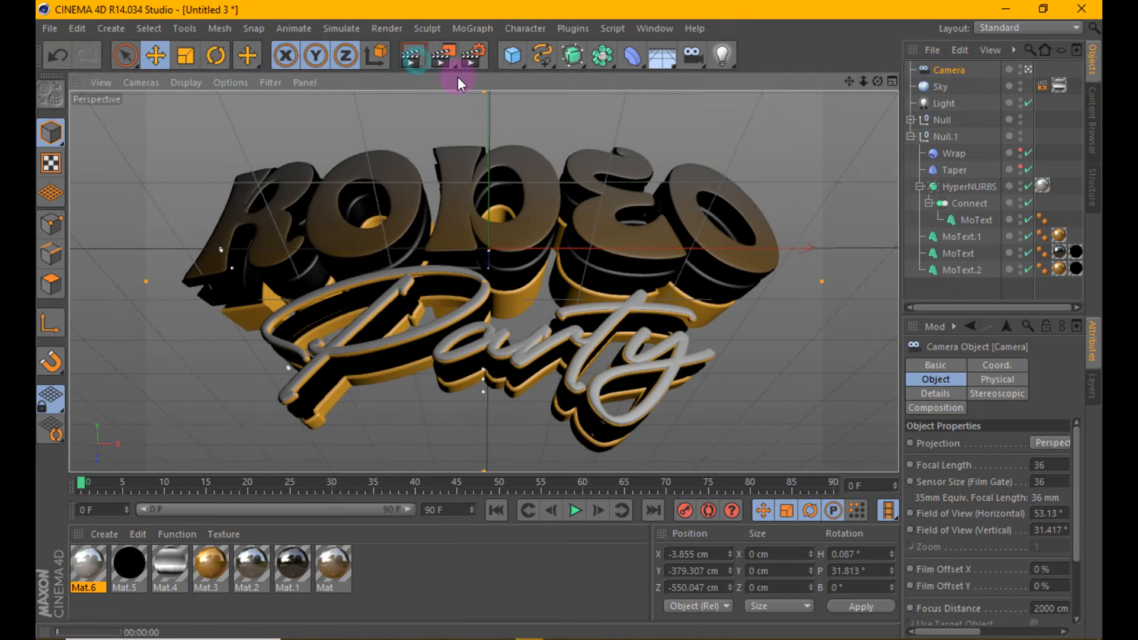